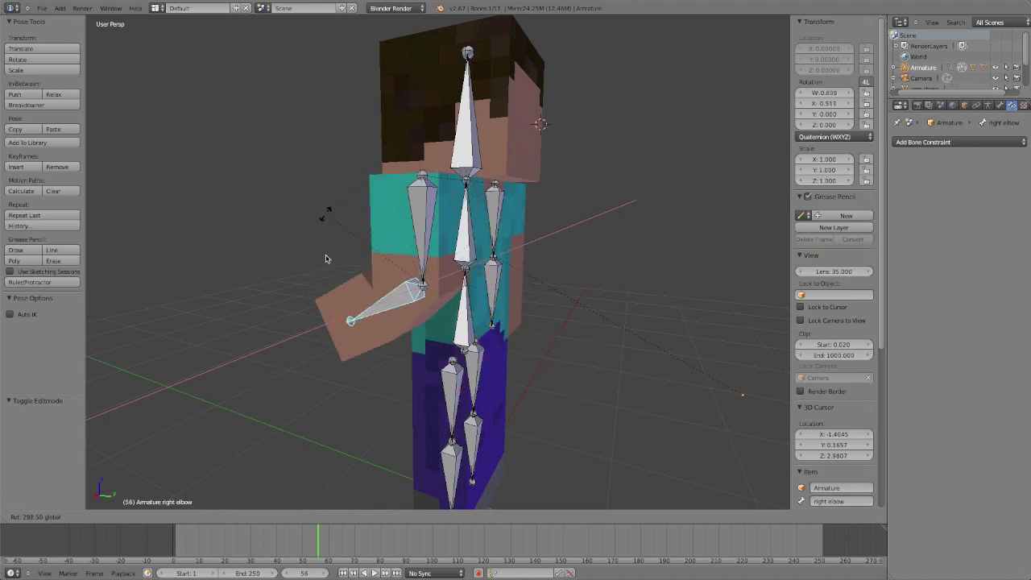
Step: Try bending the right elbow bone about the X axis to test the arm's deformation
right_click(390, 381)
key("r")
key("x")
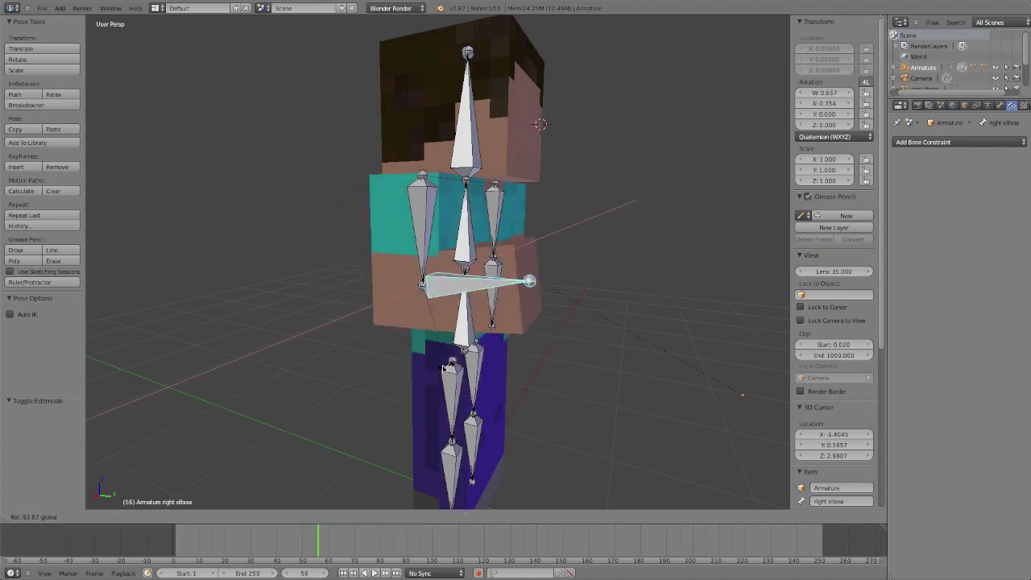
right_click(398, 362)
Step: Try bending the left elbow bone about the X axis to test that arm's deformation
middle_click_drag(398, 363, 455, 272)
key("r")
key("x")
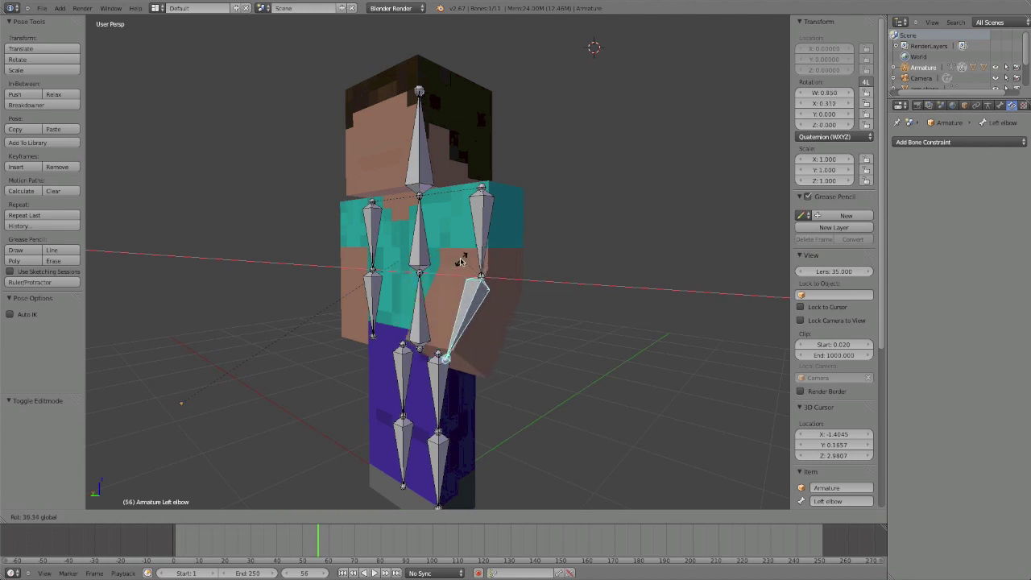
right_click(460, 260)
Step: Try rotating the left knee bone and the right knee bone to test how the legs bend
scroll(475, 386, "up", 5)
right_click(480, 395)
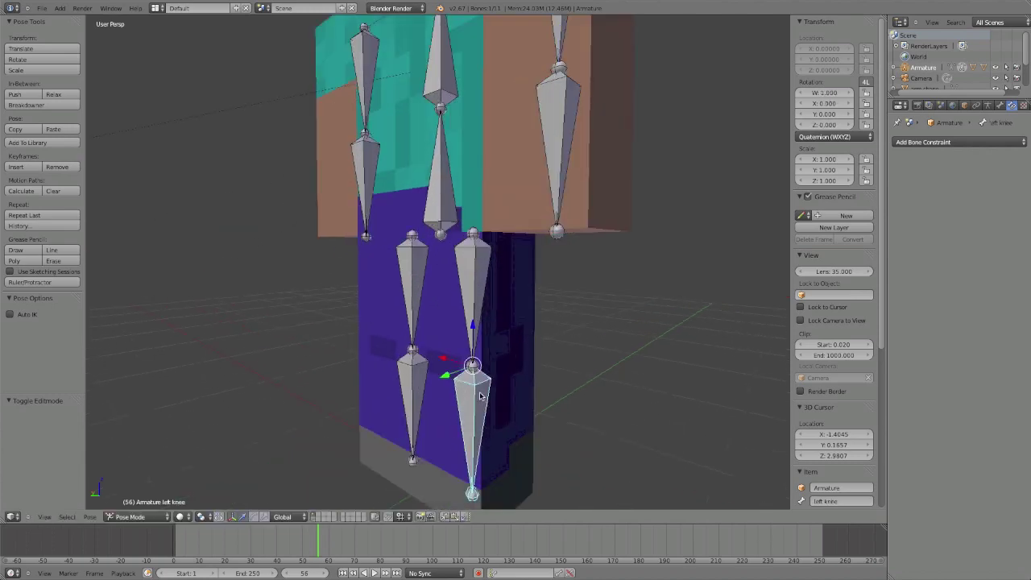
key("r")
right_click(433, 392)
right_click(426, 393)
middle_click_drag(427, 393, 395, 435)
key("r")
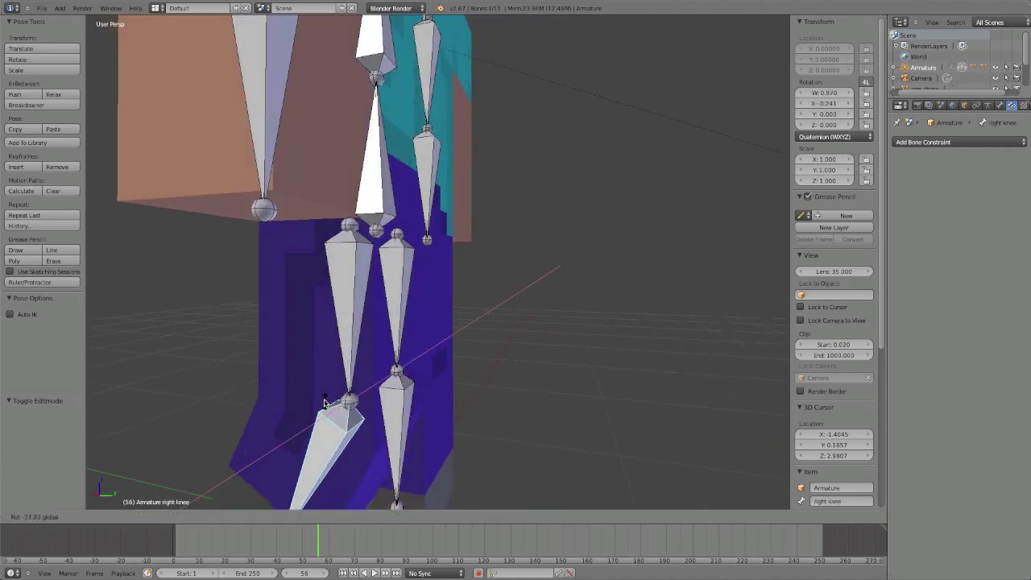
right_click(317, 390)
Step: Try rotating the right elbow bone again while viewing the arm bend from above
middle_click_drag(352, 275, 357, 420, "shift")
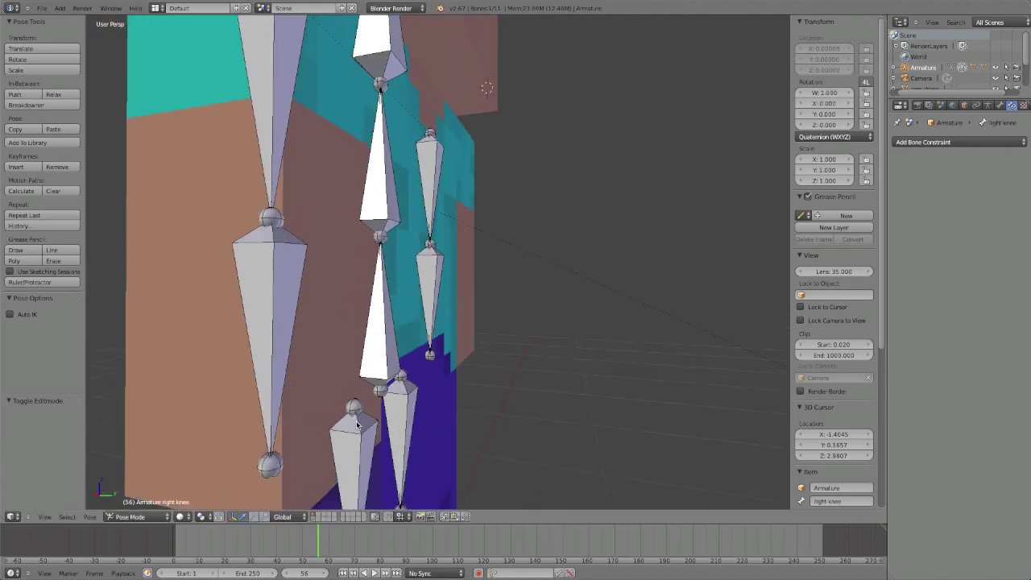
scroll(351, 403, "down", 3)
right_click(353, 290)
middle_click_drag(352, 246, 336, 295)
key("r")
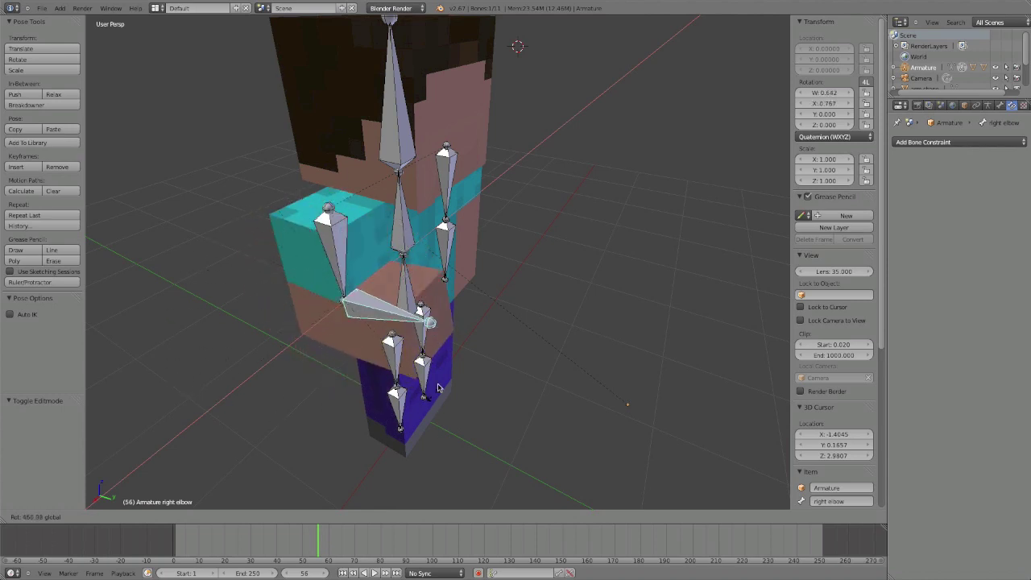
right_click(314, 405)
Step: Select the Head mesh and compare its mouth area in Object Mode and Edit Mode
middle_click_drag(314, 405, 349, 278)
right_click(403, 140)
middle_click_drag(418, 166, 249, 269, "shift")
key("Tab")
scroll(448, 241, "up", 6)
scroll(249, 271, "up", 3)
key("Tab")
key("Tab")
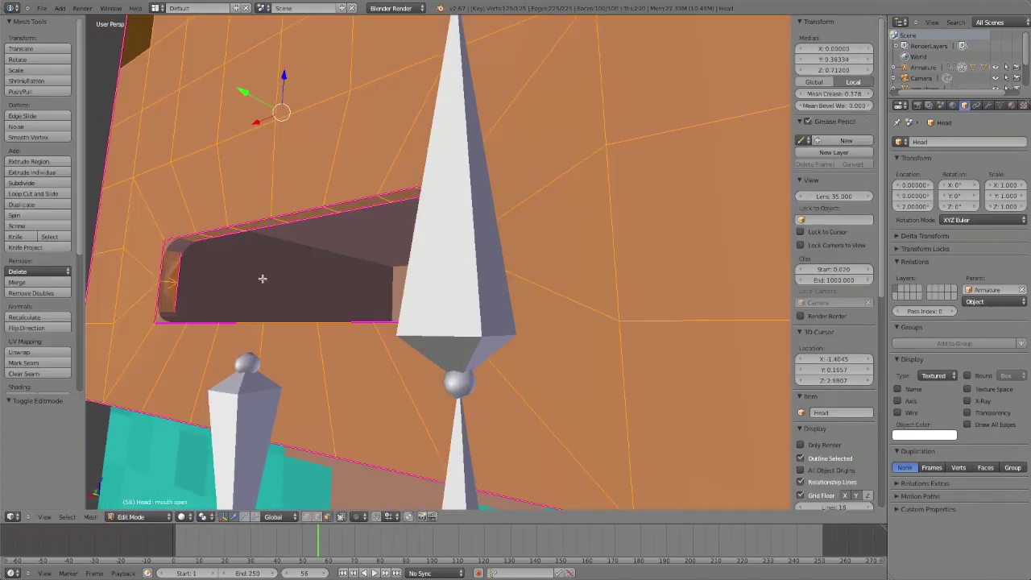
Step: Examine the mouth's edge geometry in wireframe from the left orthographic view, then return to solid shading in Object Mode
key("KP_1")
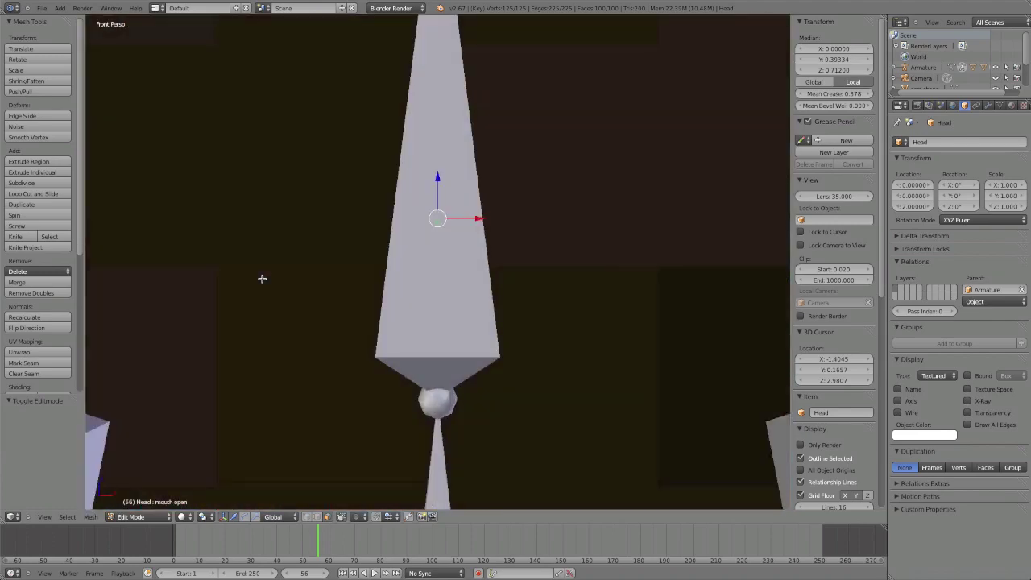
key("ctrl+KP_3")
key("z")
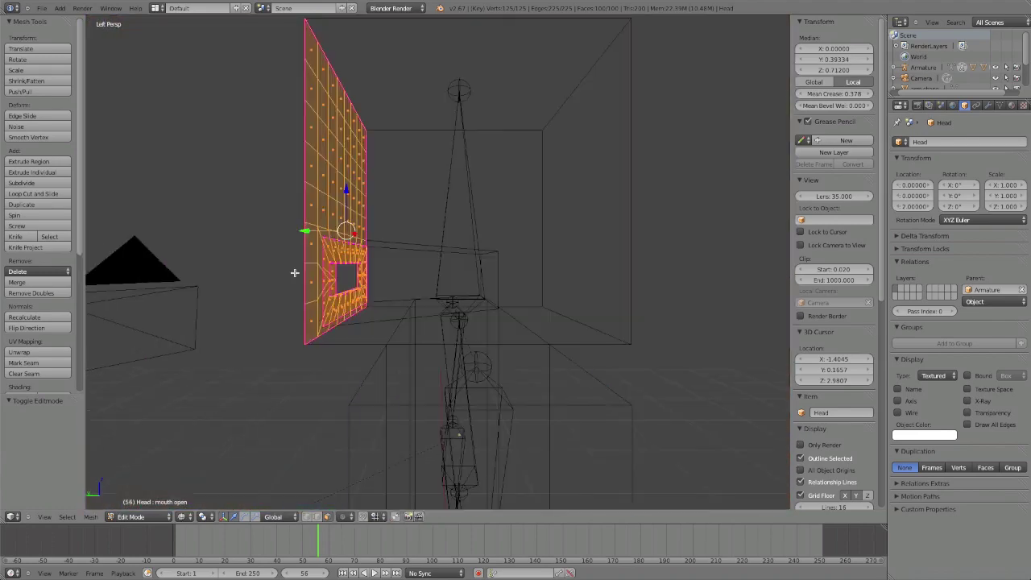
key("KP_5")
scroll(379, 306, "up", 5)
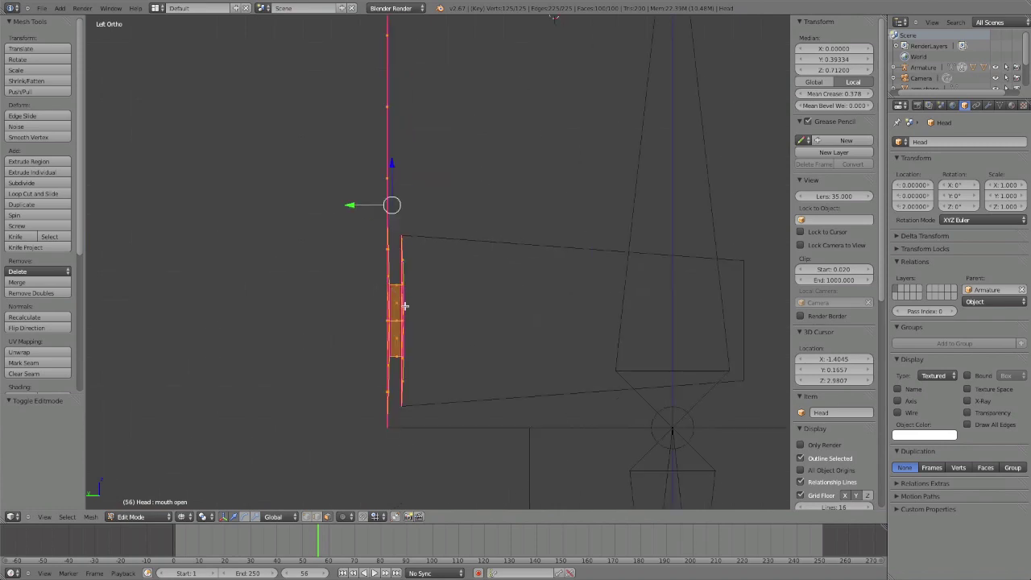
key("z")
middle_click_drag(403, 343, 479, 367)
key("Tab")
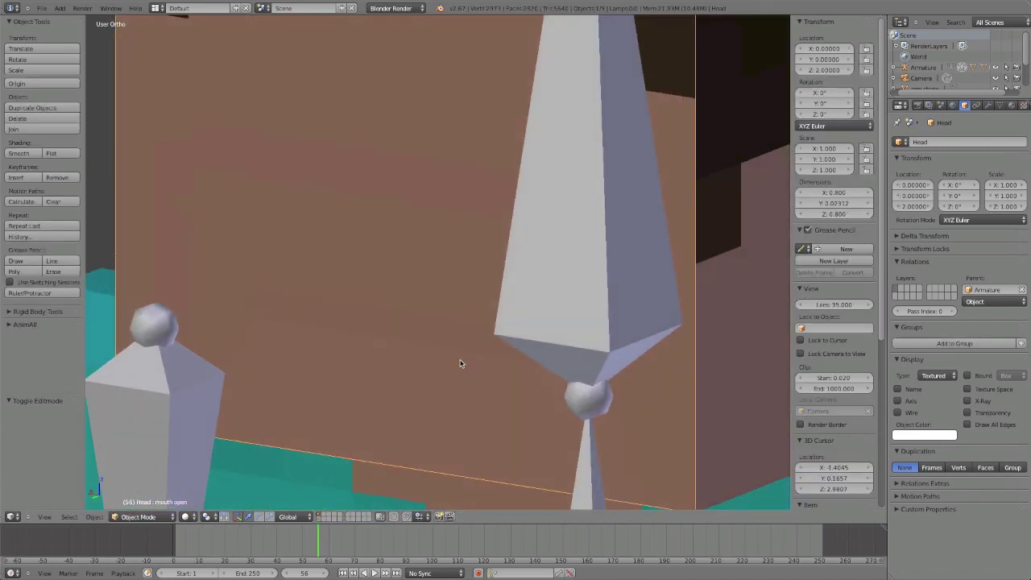
Step: Align the camera to the current view of the mouth and pull it back along its local Z axis
key("ctrl+alt+KP_0")
right_click(452, 391)
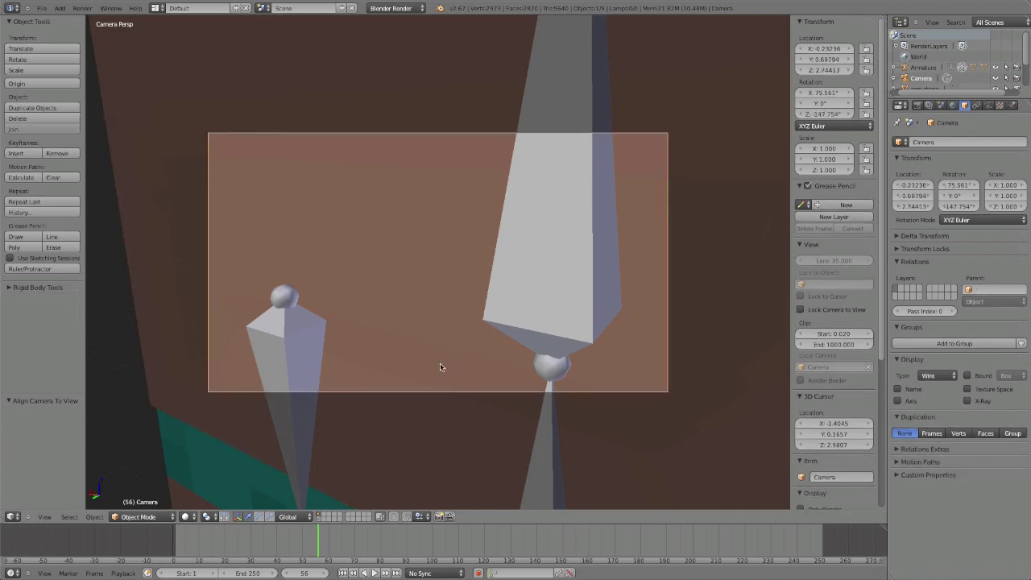
key("g")
key("z")
key("z")
left_click(391, 293)
Step: Render the current frame to check the closed mouth, and return to the 3D view
left_click(83, 8)
left_click(91, 18)
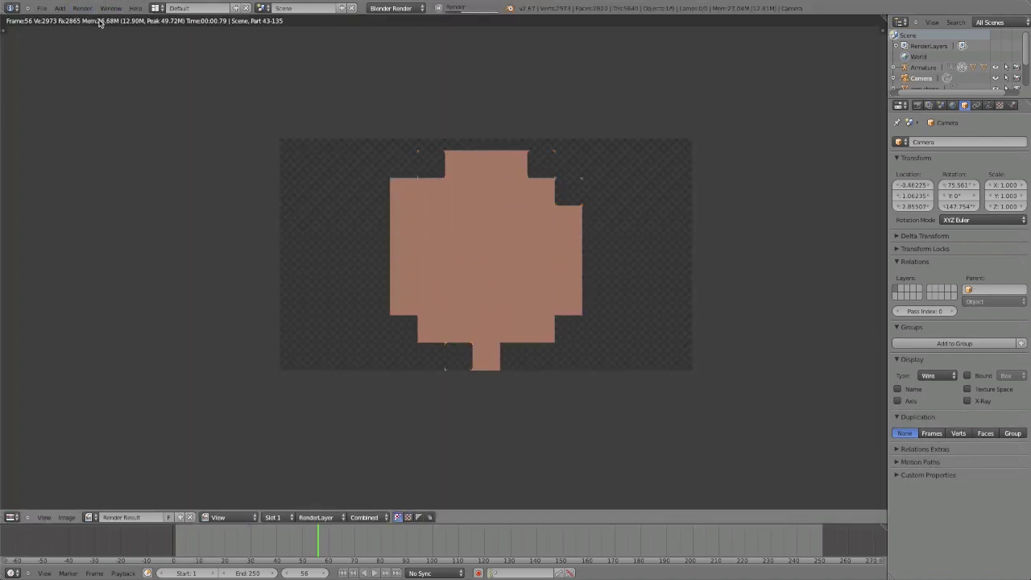
left_click(13, 524)
left_click(55, 509)
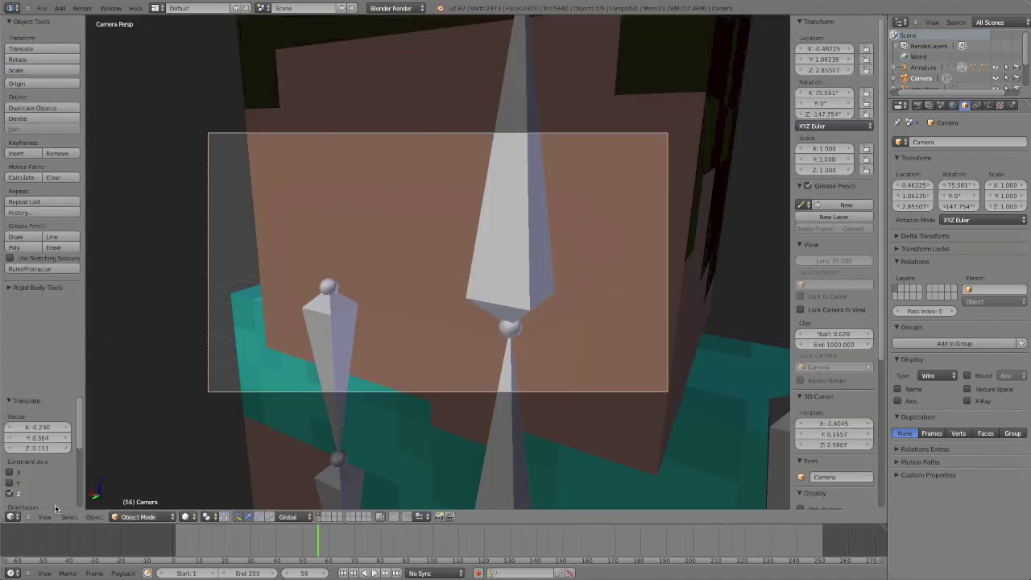
Step: Select the edges around the Head's mouth opening and lower their mean crease to about 0.89
right_click(385, 305)
key("Tab")
middle_click_drag(389, 306, 419, 315)
middle_click_drag(313, 311, 282, 260)
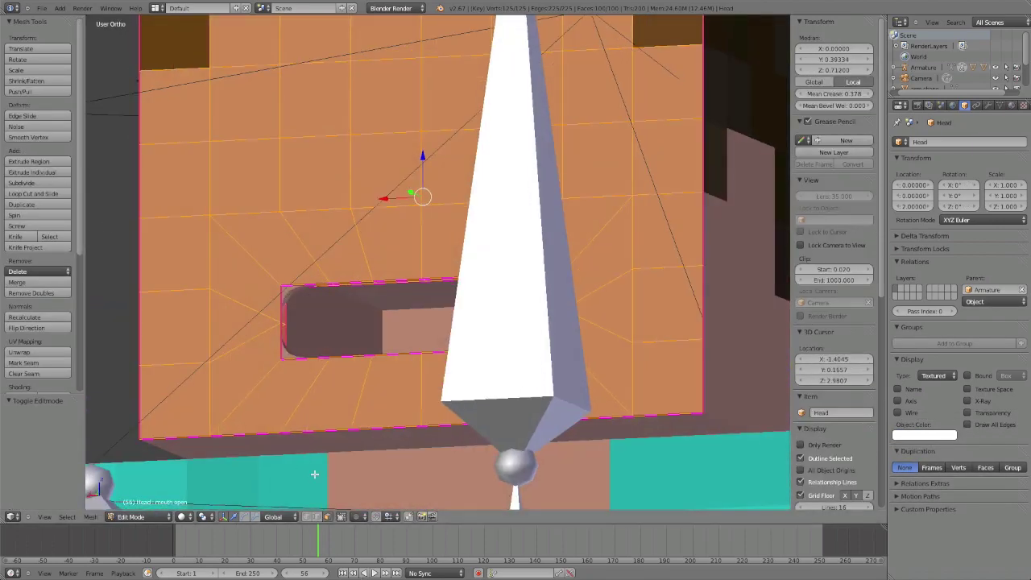
right_click(316, 285)
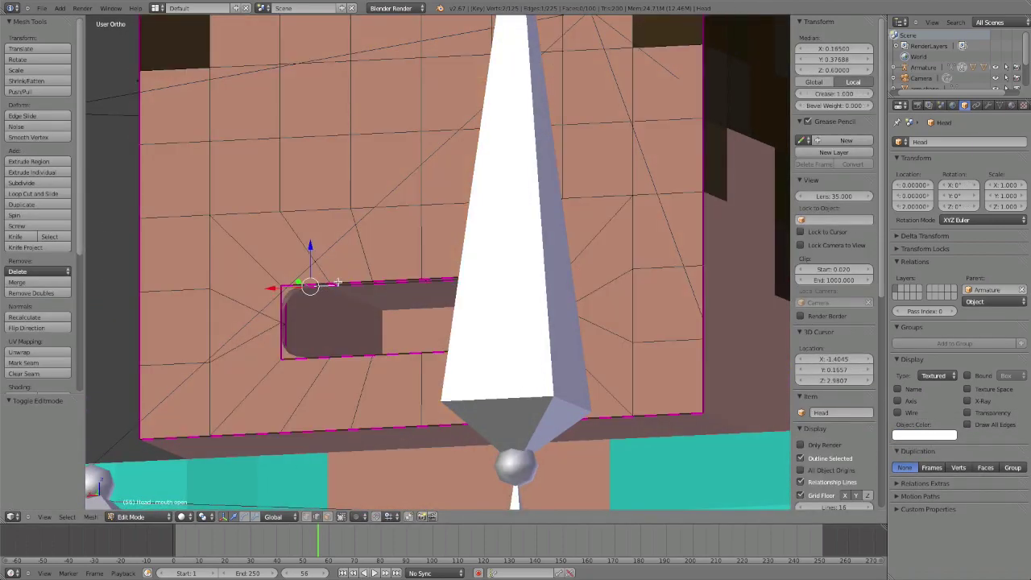
middle_click_drag(439, 279, 458, 300)
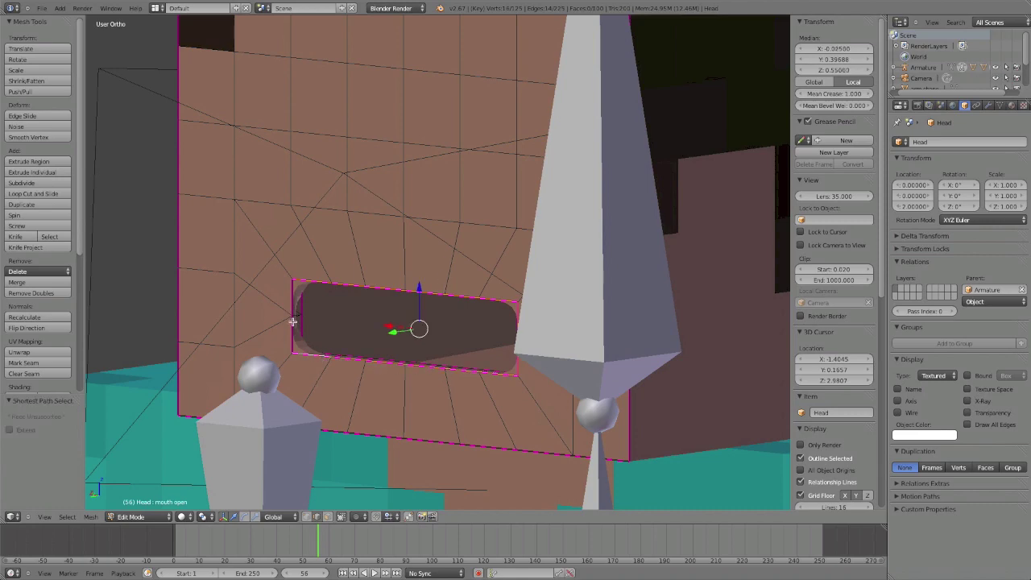
middle_click_drag(292, 304, 621, 238)
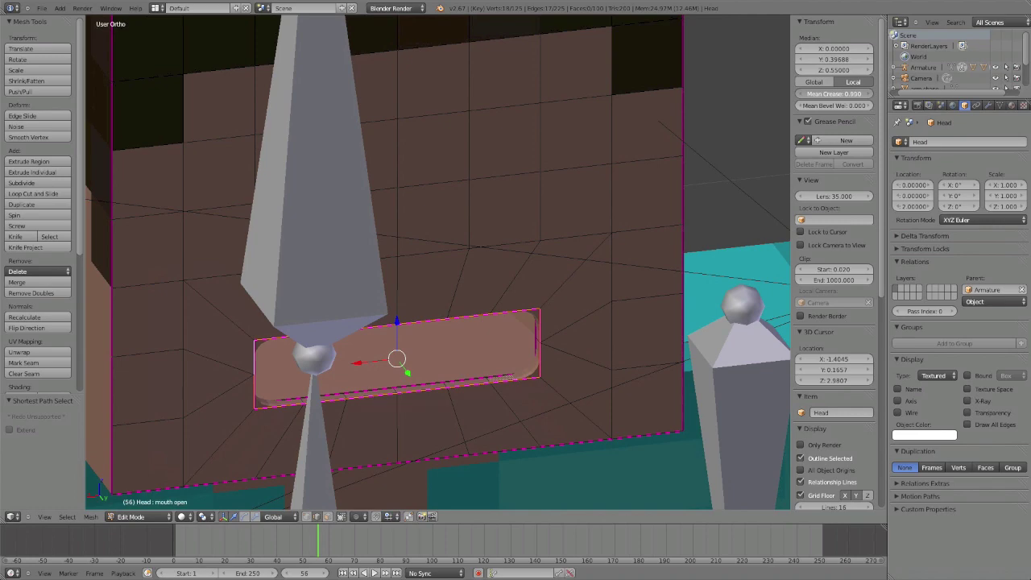
Step: Compare the closed mouth line in Object Mode with the open mouth shape in Edit Mode
key("Tab")
middle_click_drag(513, 302, 498, 357)
key("Tab")
key("Tab")
scroll(460, 351, "up", 2)
key("Tab")
key("Tab")
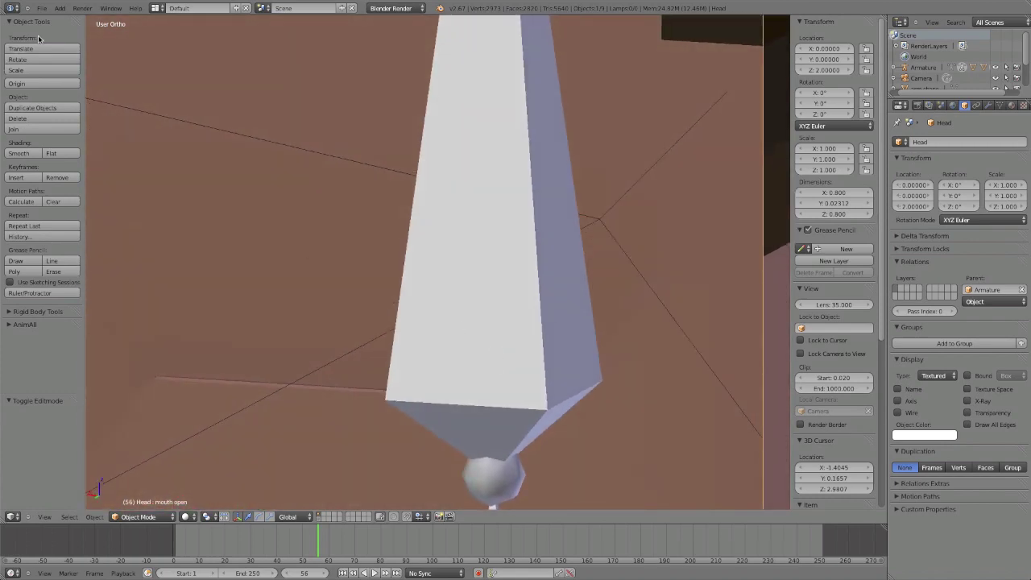
Step: Render the face to see the creased mouth line, and return to the 3D view
left_click(90, 10)
left_click(91, 18)
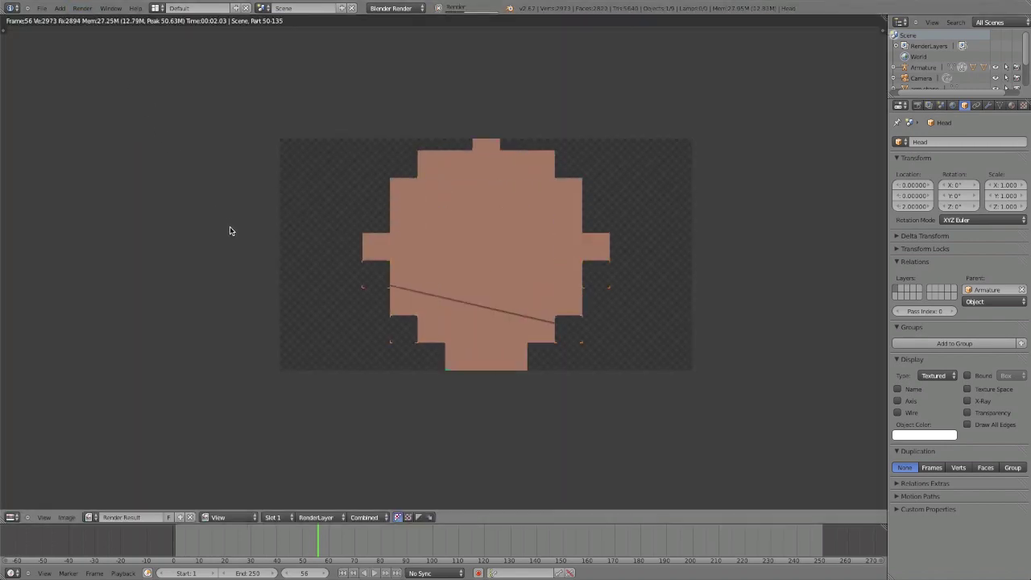
left_click(12, 517)
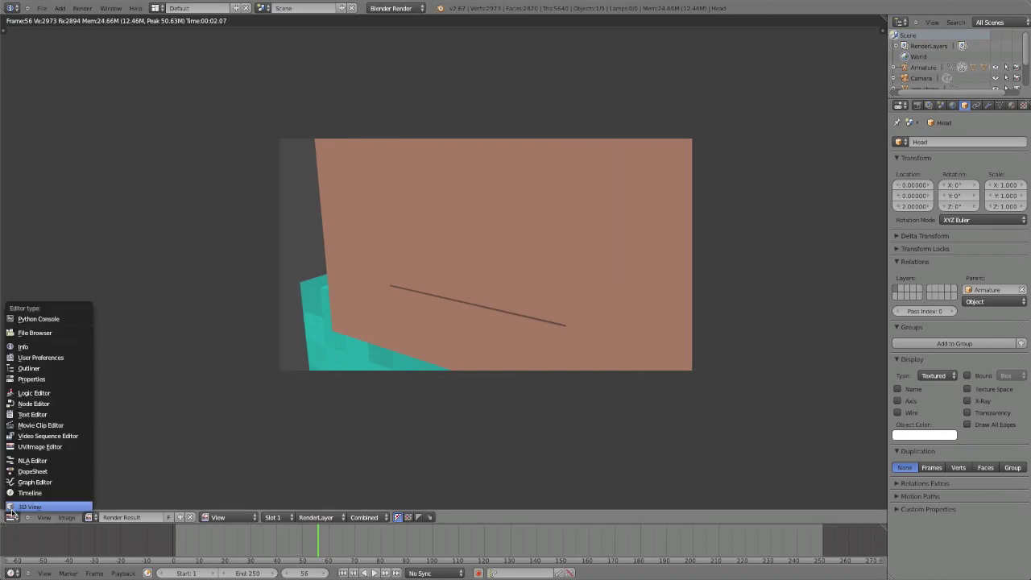
left_click(27, 507)
Step: Set the mean crease of the mouth opening's edges to about 0.978 and go back to Object Mode
middle_click_drag(451, 282, 413, 243)
key("Tab")
middle_click_drag(582, 286, 680, 314)
key("Tab")
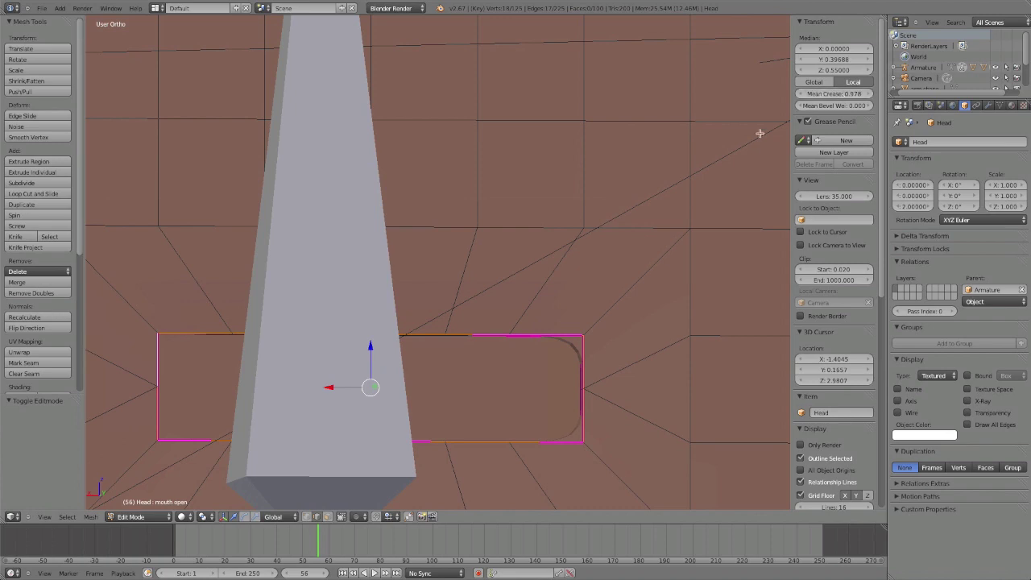
key("Tab")
middle_click_drag(628, 154, 556, 161)
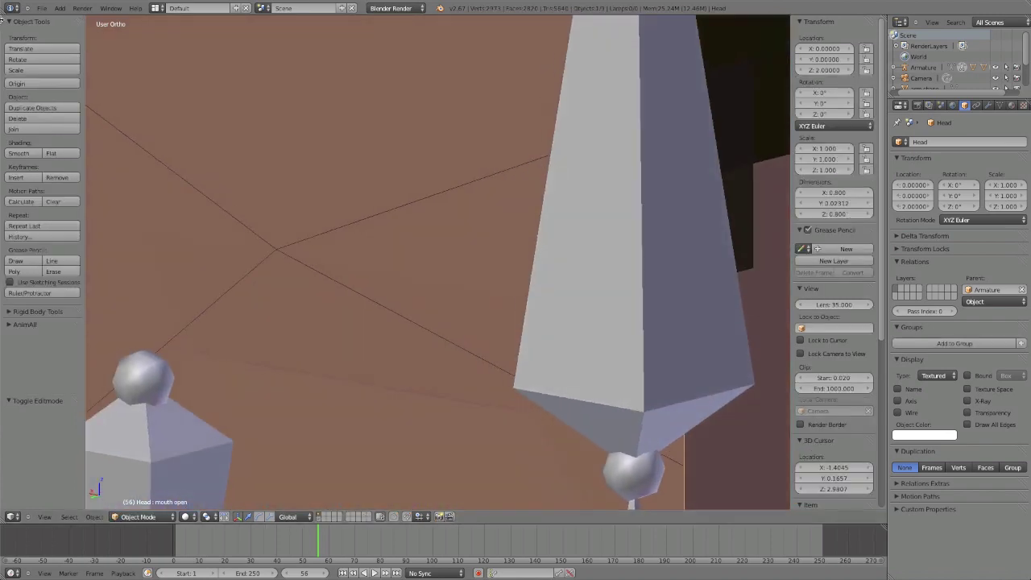
Step: Render the face again to check the thinner mouth line, and return to the 3D view
left_click(82, 10)
left_click(86, 20)
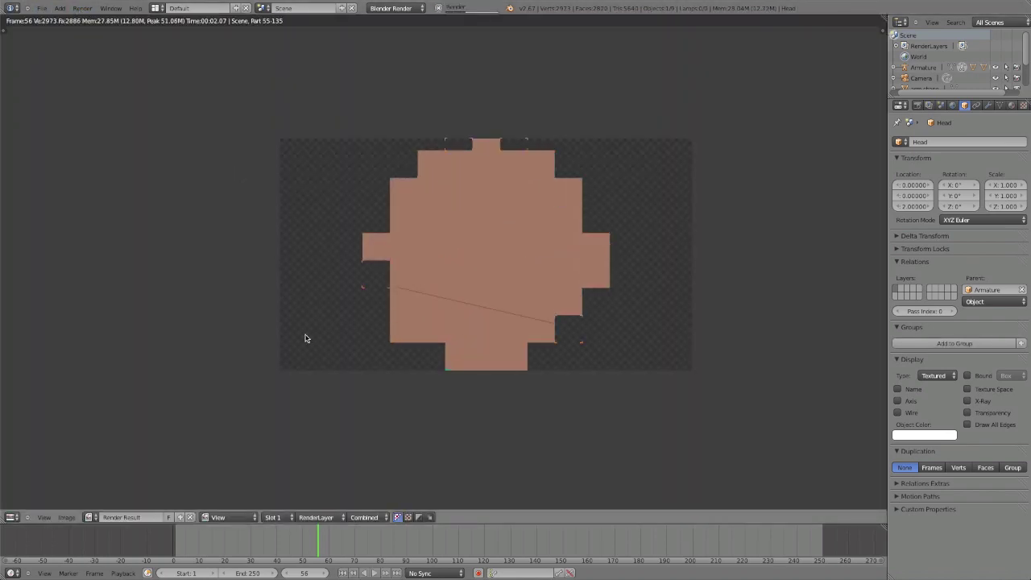
left_click(11, 518)
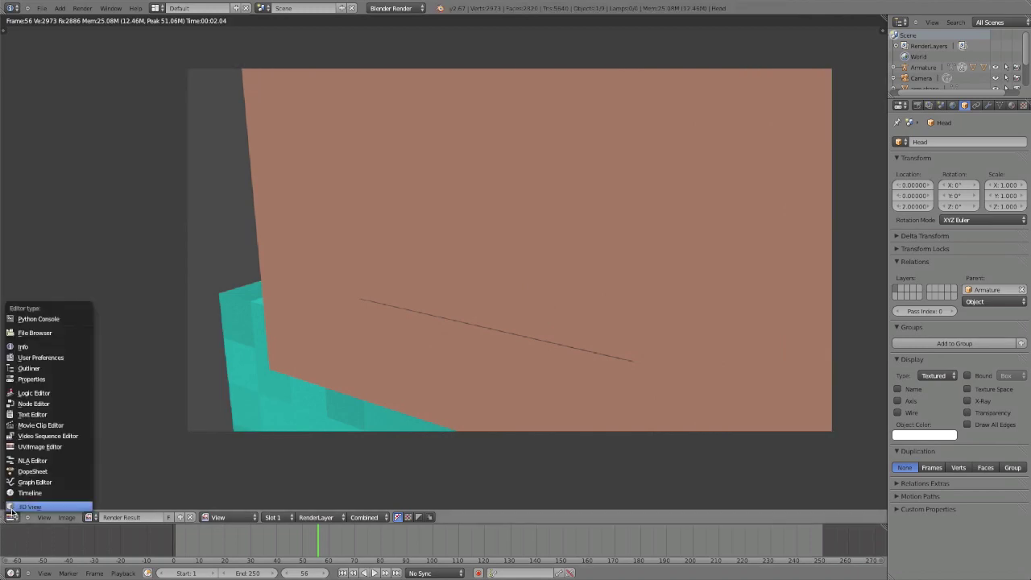
left_click(12, 509)
Step: Align the camera to a straight-on view of the character's face
scroll(332, 381, "down", 8)
middle_click_drag(346, 310, 404, 300)
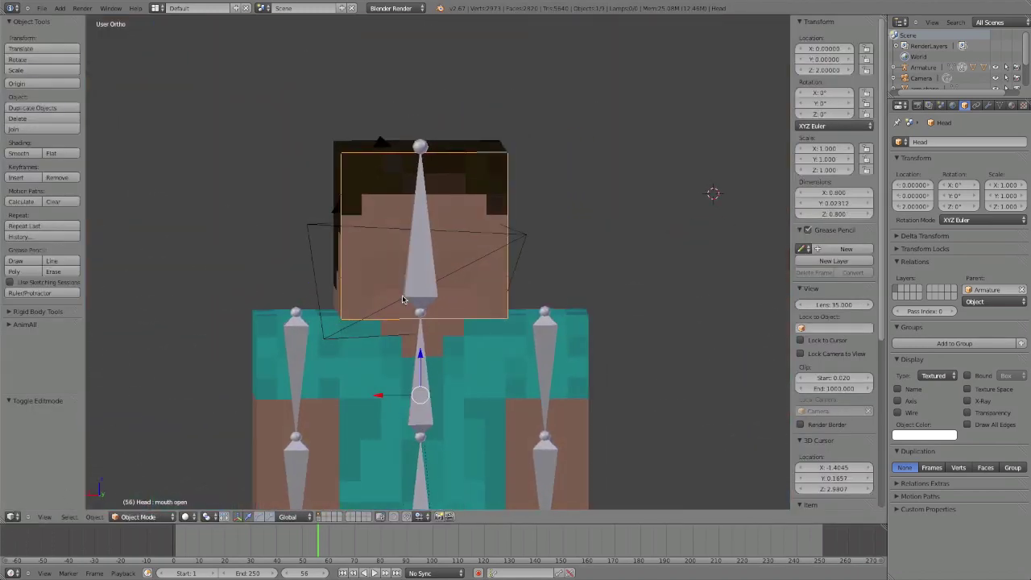
key("ctrl+alt+KP_0")
Step: Try moving the mouth opening's edge loop upward along the Z axis in Edit Mode
key("Tab")
scroll(480, 310, "up", 4)
key("Tab")
key("Tab")
left_click_drag(399, 301, 405, 253)
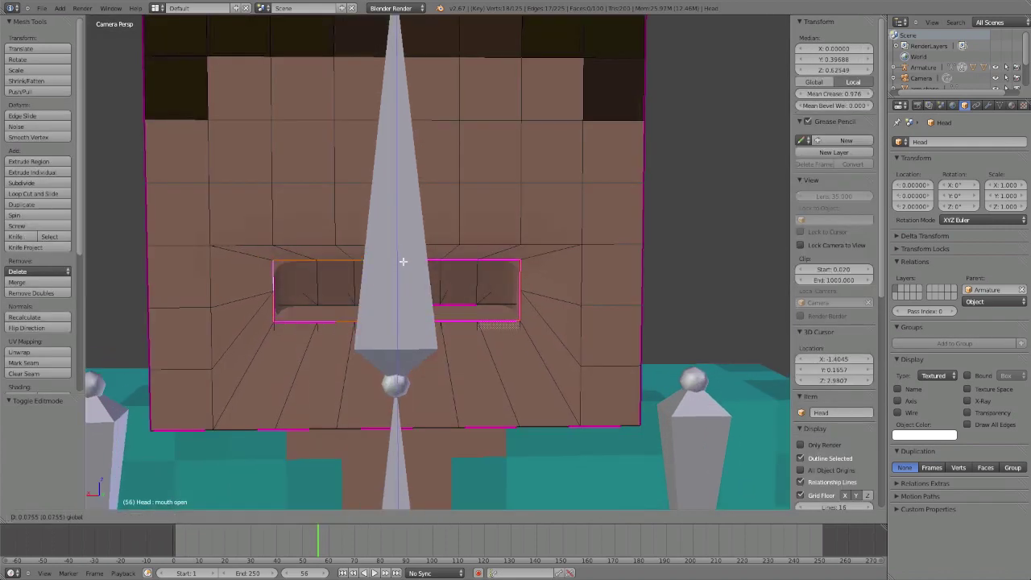
key("Escape")
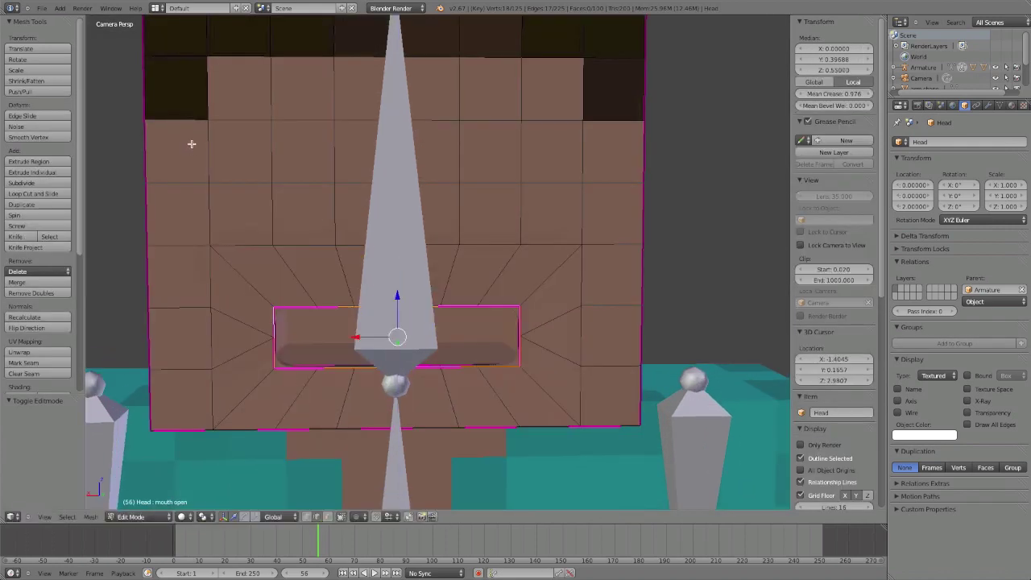
key("Tab")
Step: Render the face from the straight-on camera, and return to the 3D view
left_click(82, 8)
left_click(101, 22)
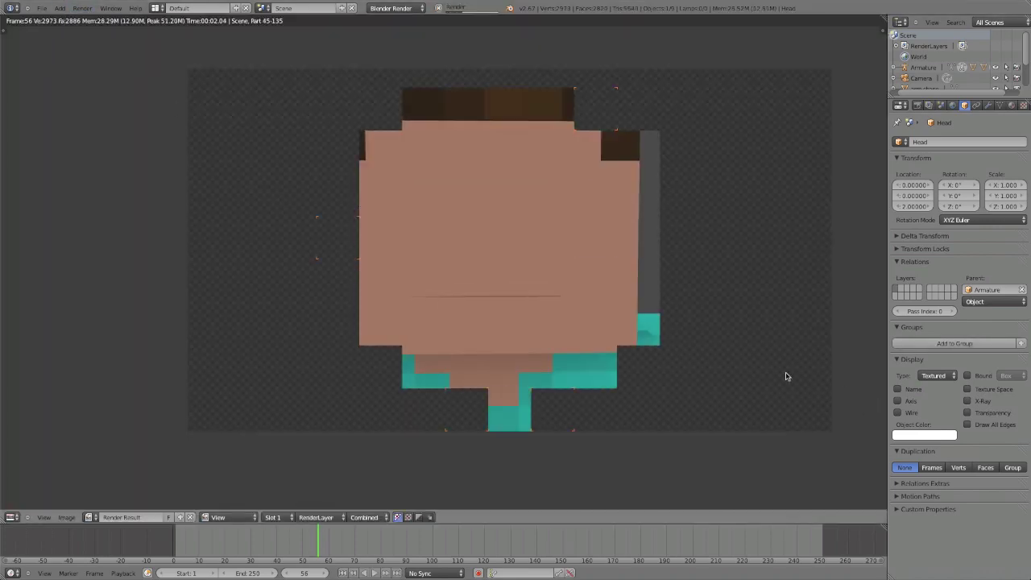
left_click(13, 517)
left_click(28, 505)
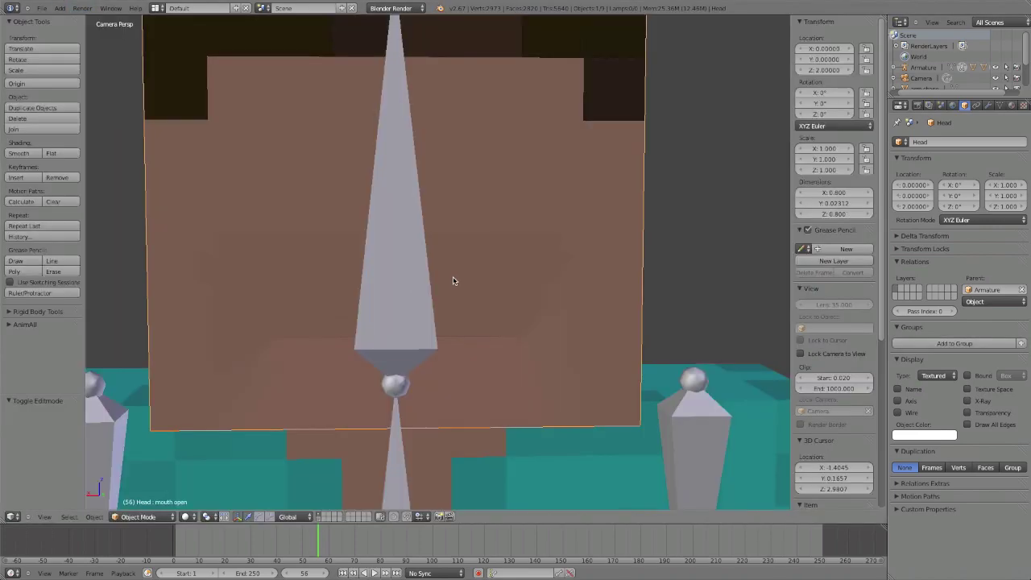
Step: Select the Right Arm mesh and open it in Edit Mode, with the view on its lower end
middle_click_drag(454, 279, 424, 312)
middle_click_drag(547, 462, 564, 264, "shift")
scroll(564, 262, "up", 3)
middle_click_drag(341, 330, 377, 331)
middle_click_drag(377, 331, 438, 335, "shift")
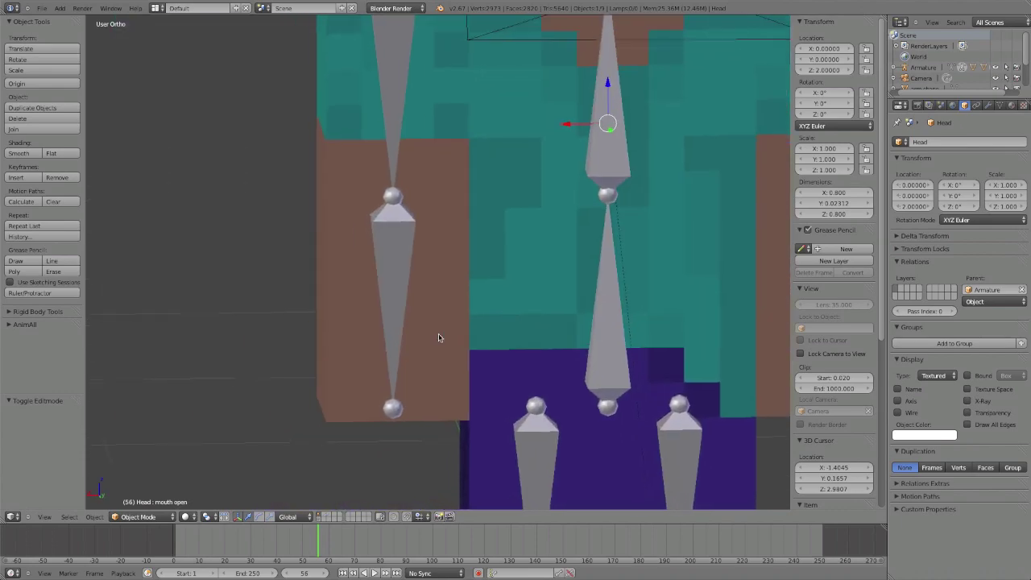
key("Tab")
key("Tab")
right_click(333, 344)
key("Tab")
middle_click_drag(350, 340, 423, 332)
middle_click_drag(423, 332, 482, 315, "shift")
middle_click_drag(376, 383, 409, 348)
Step: Split off a UV/Image Editor beside the 3D view and display the char.png.001 texture in it
left_click_drag(883, 519, 569, 520)
left_click(571, 516)
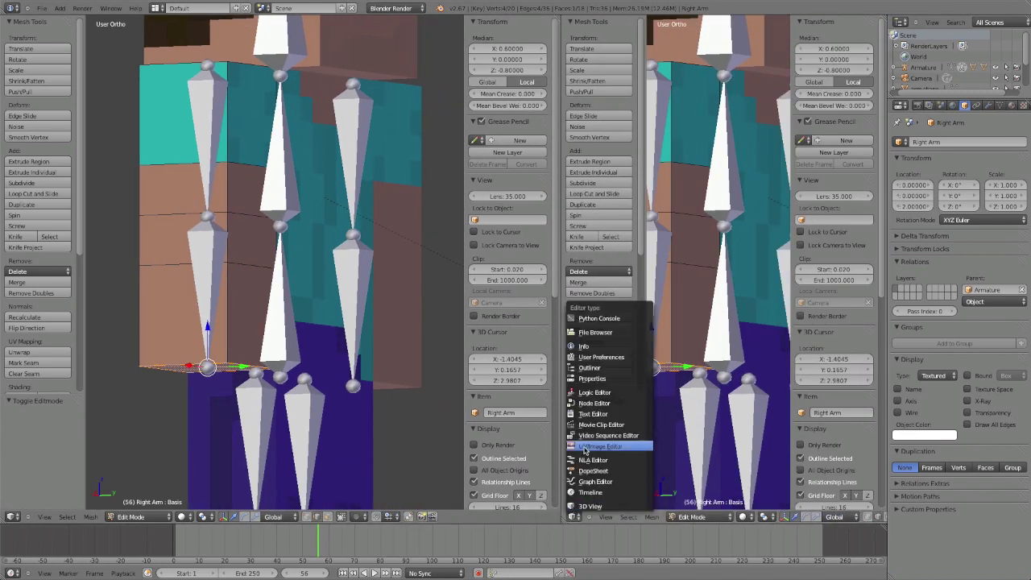
left_click(585, 447)
left_click(654, 517)
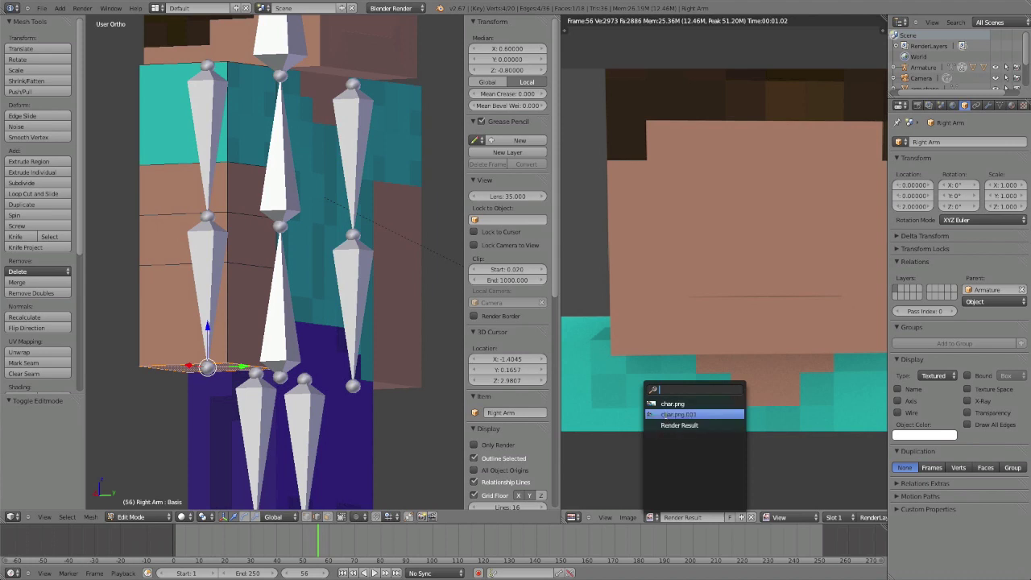
left_click(666, 415)
left_click(694, 516)
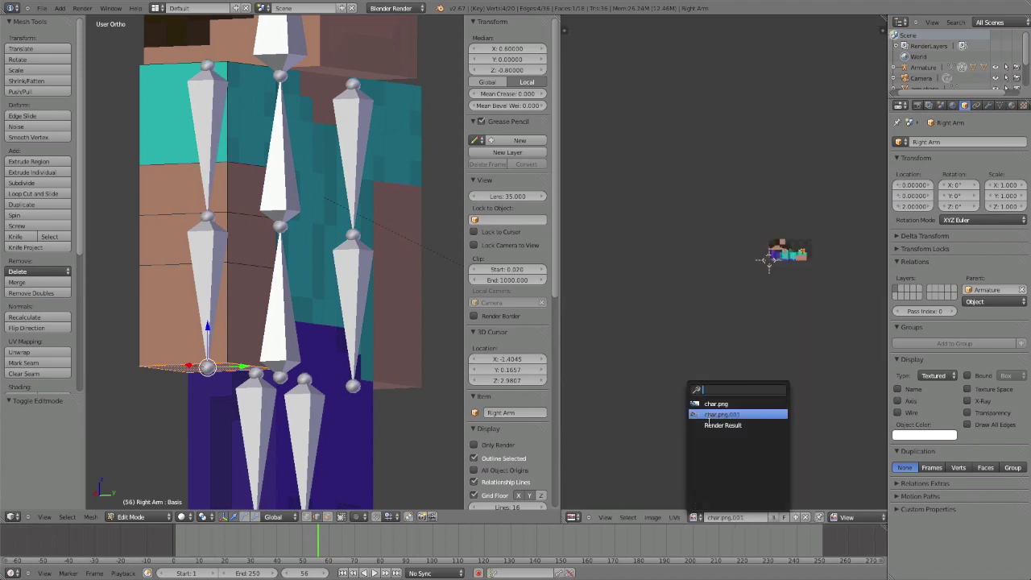
scroll(700, 387, "up", 5)
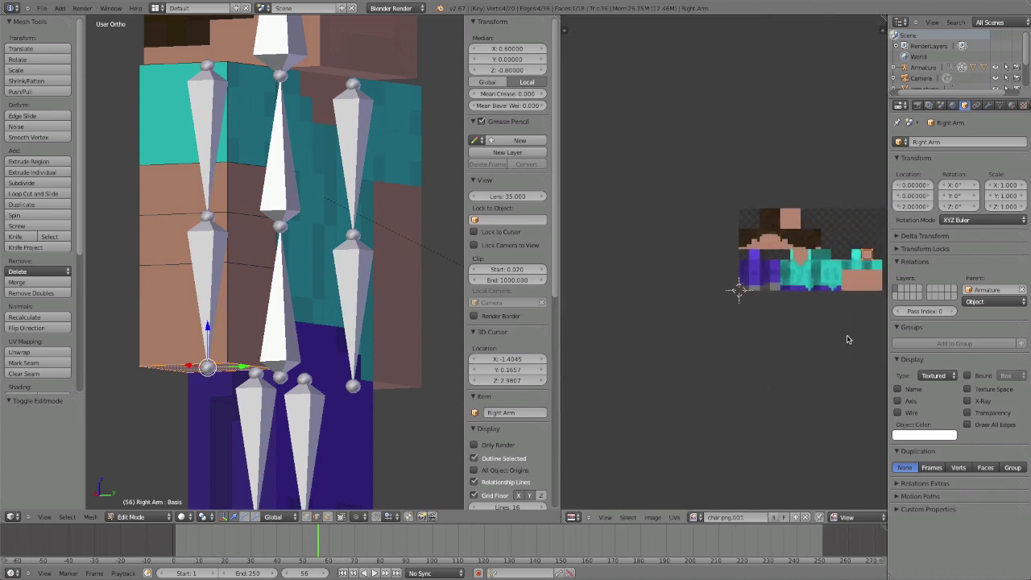
Step: Switch the UV/Image Editor to the char.png texture and browse the image and selection commands
scroll(644, 395, "up", 4)
left_click(694, 517)
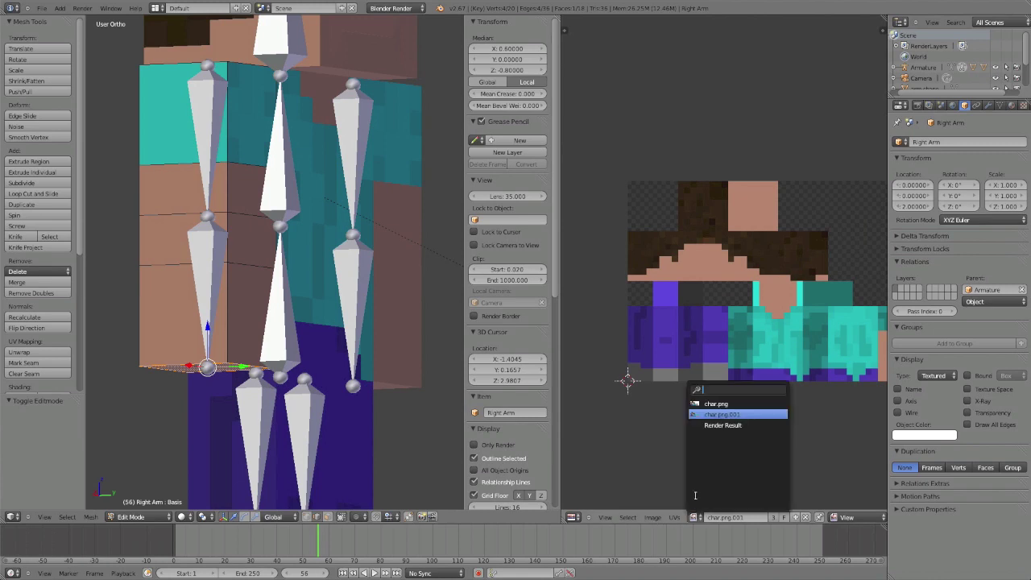
left_click(725, 404)
left_click(654, 517)
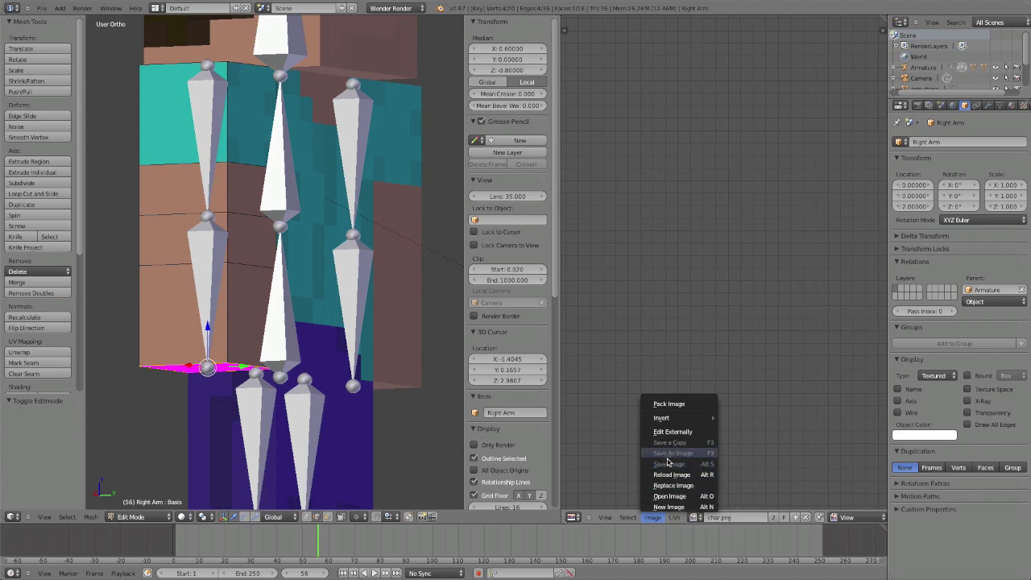
left_click(634, 520)
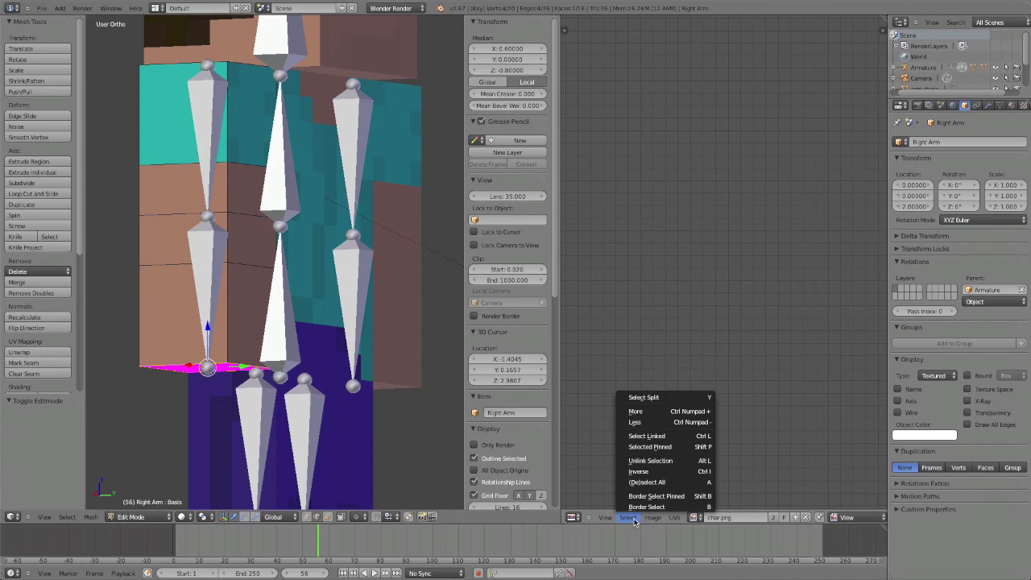
left_click(587, 486)
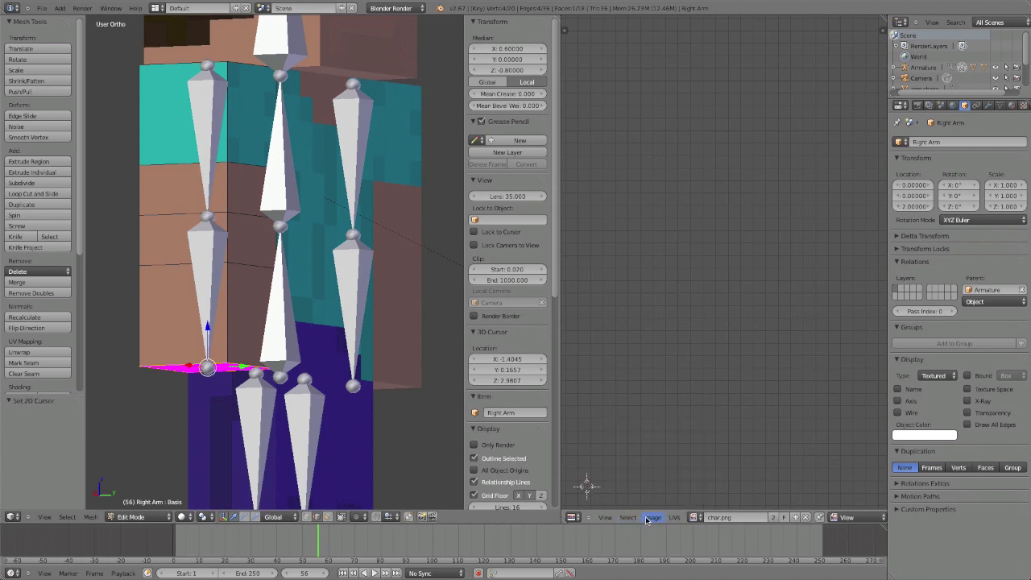
Step: Unlink char.png from the UV/Image Editor and display char.png.001 in it again
left_click(806, 517)
left_click(696, 520)
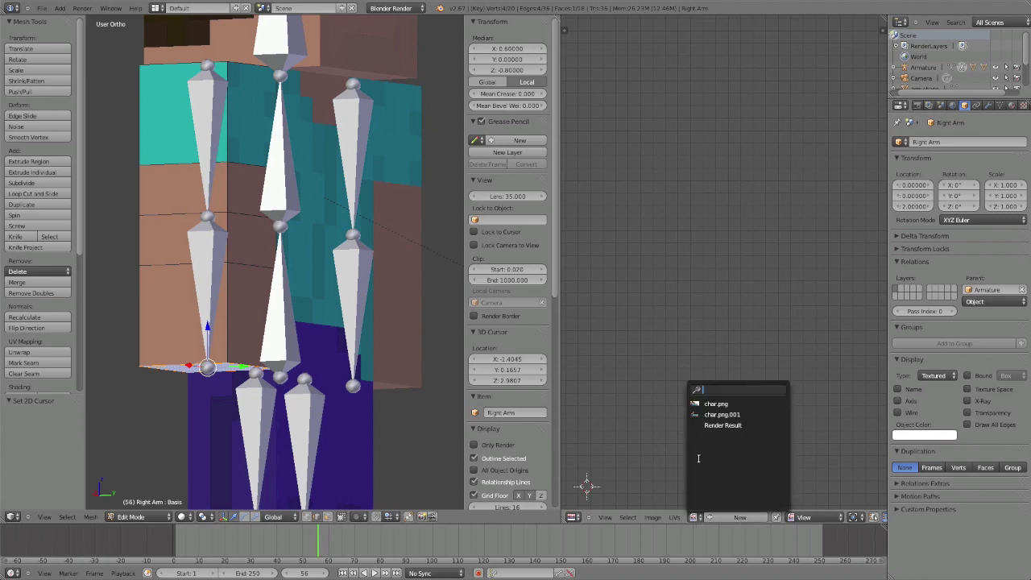
left_click(712, 415)
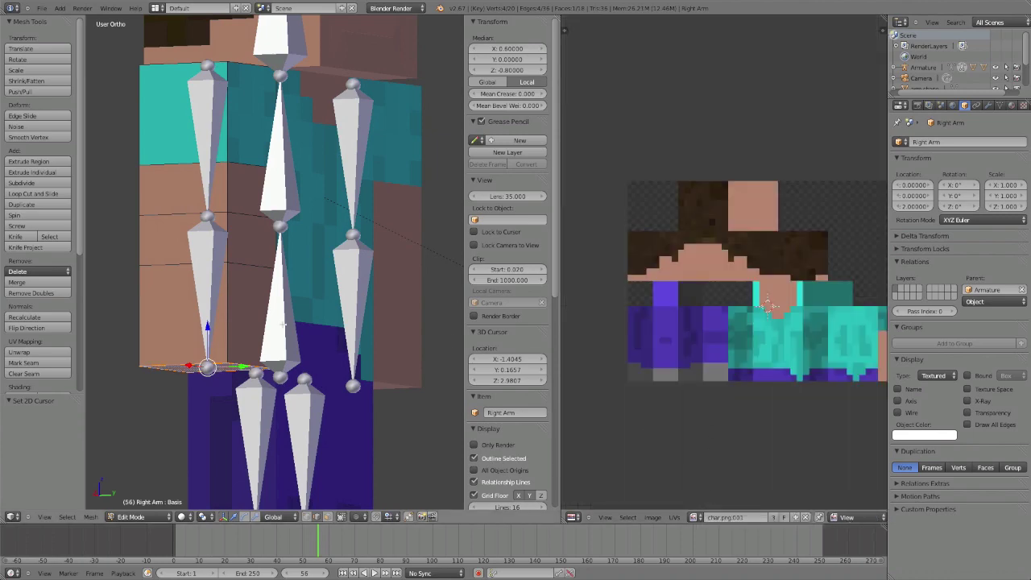
Step: Return the Right Arm to Object Mode, view the character from the back, and reset the 3D cursor to the world origin
scroll(232, 304, "up", 4)
scroll(286, 364, "down", 5)
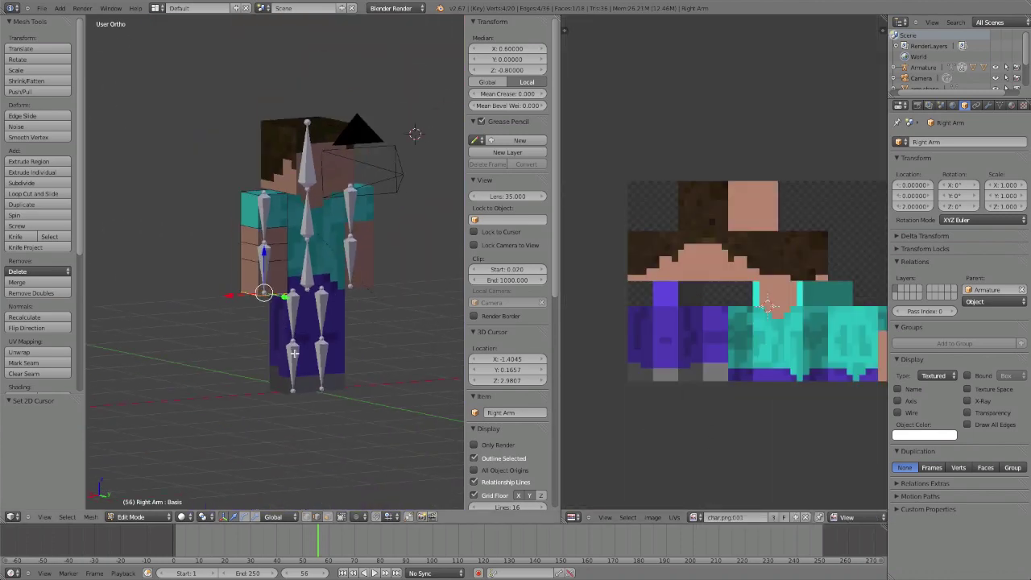
scroll(301, 384, "up", 6)
scroll(300, 383, "down", 8)
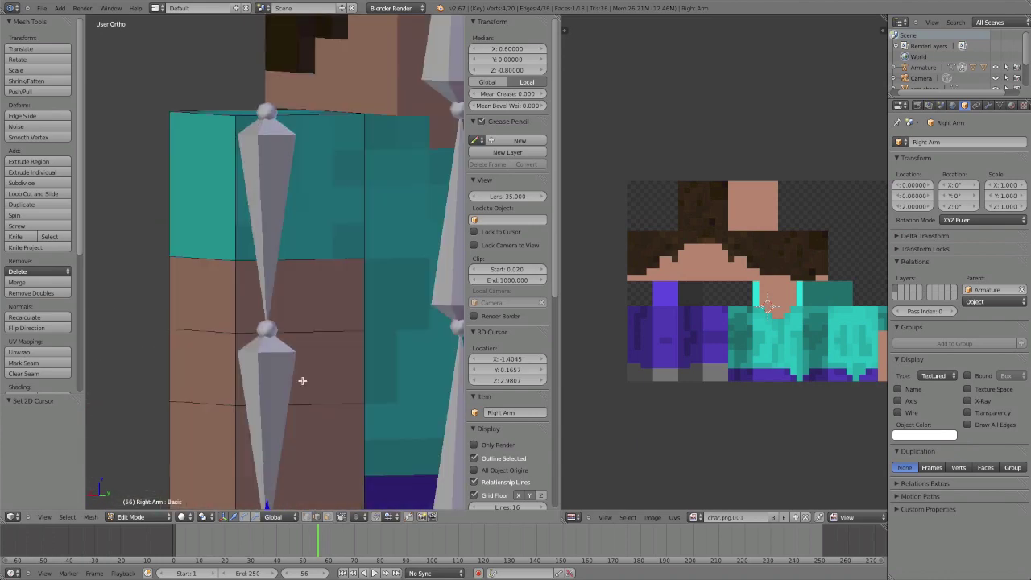
key("Tab")
key("KP_1")
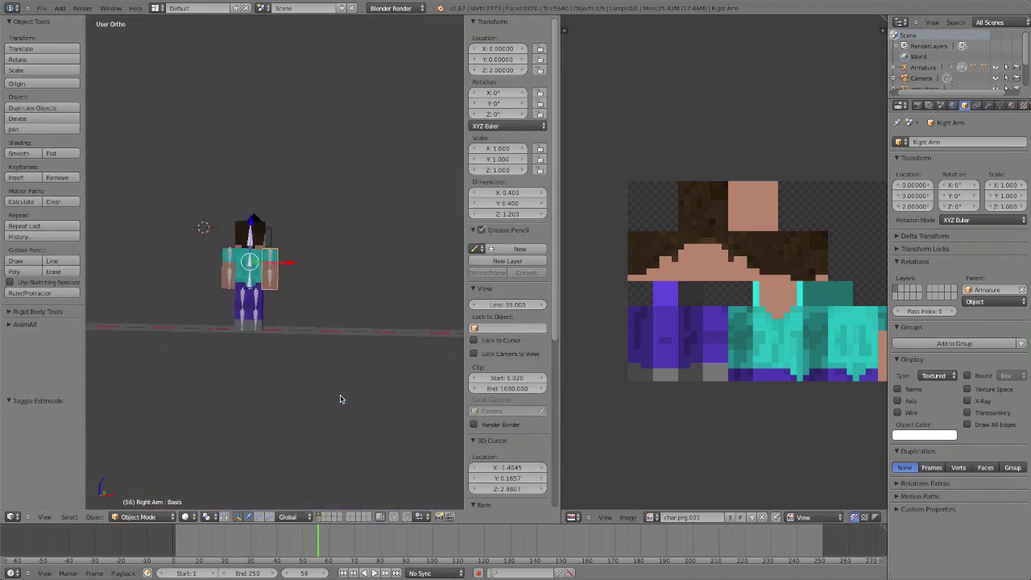
key("ctrl+KP_1")
scroll(310, 405, "up", 4)
key("shift+c")
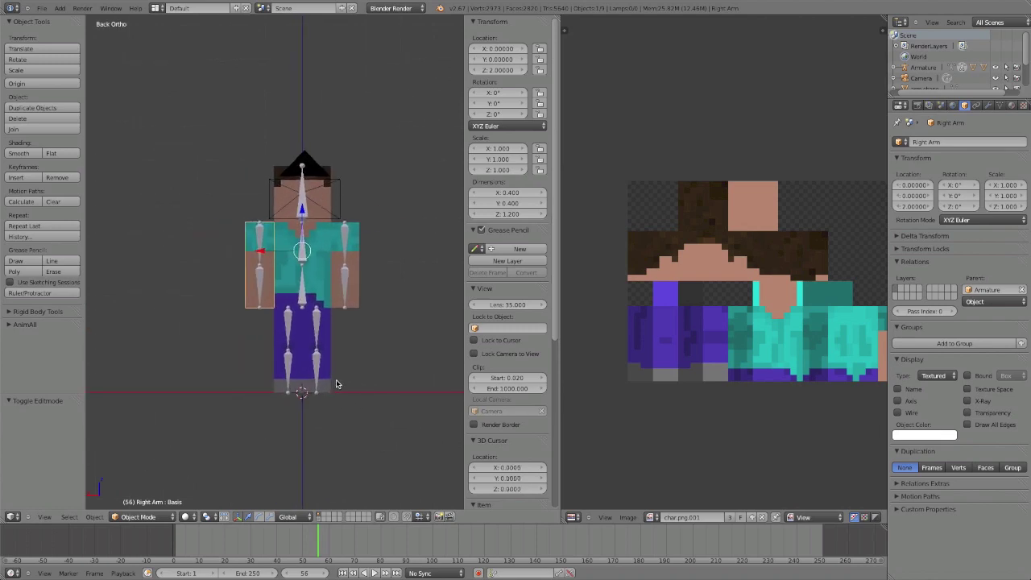
Step: Add a cube mesh at the 3D cursor and open it in Edit Mode
key("shift+a")
mouse_move(338, 387)
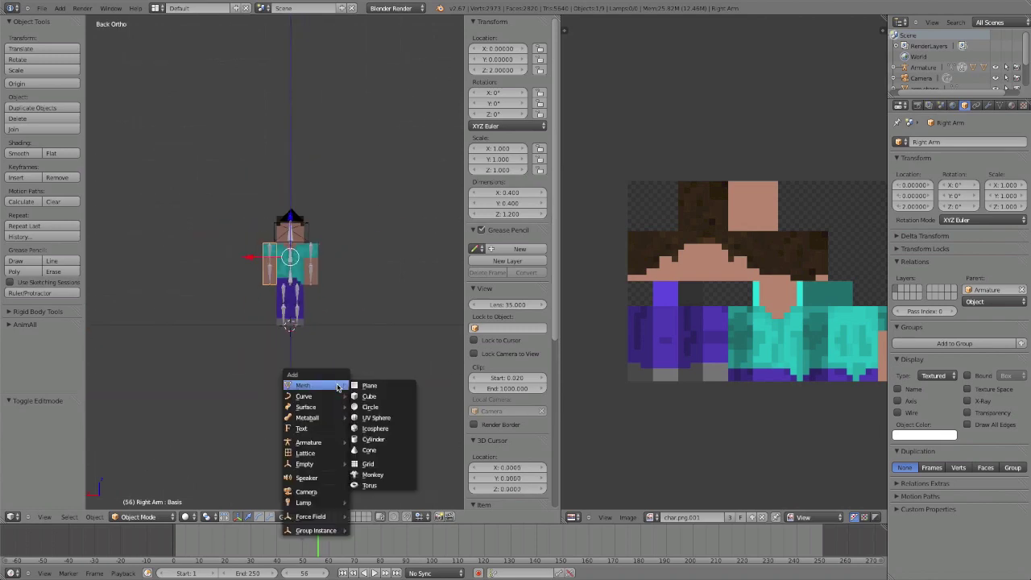
left_click(365, 396)
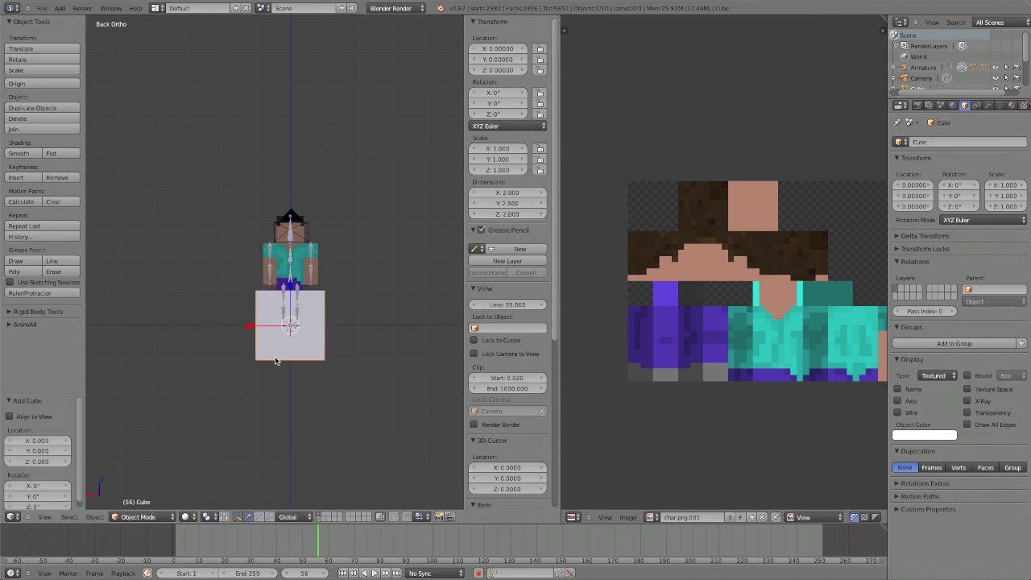
scroll(292, 360, "up", 4)
key("Tab")
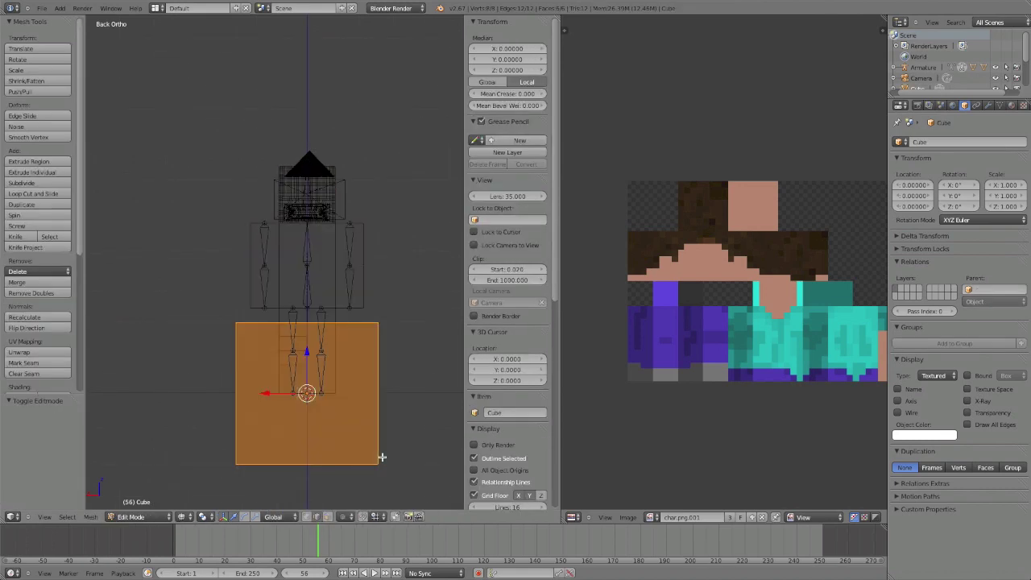
Step: Scale the whole cube mesh down to 0.1 of its size at the character's feet
middle_click_drag(378, 459, 375, 362, "shift")
scroll(324, 392, "up", 4)
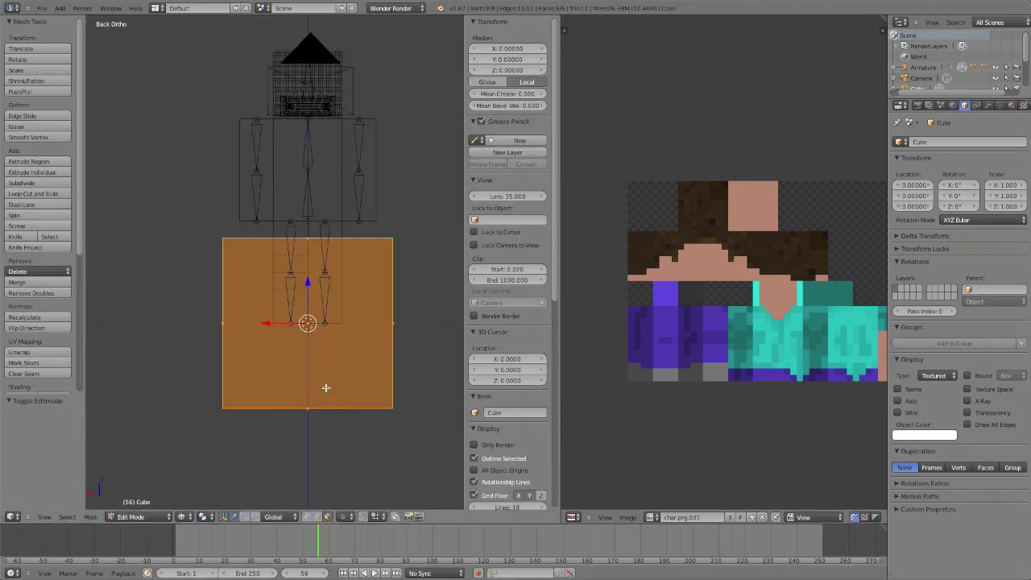
scroll(329, 409, "down", 3, "shift")
scroll(328, 408, "down", 3)
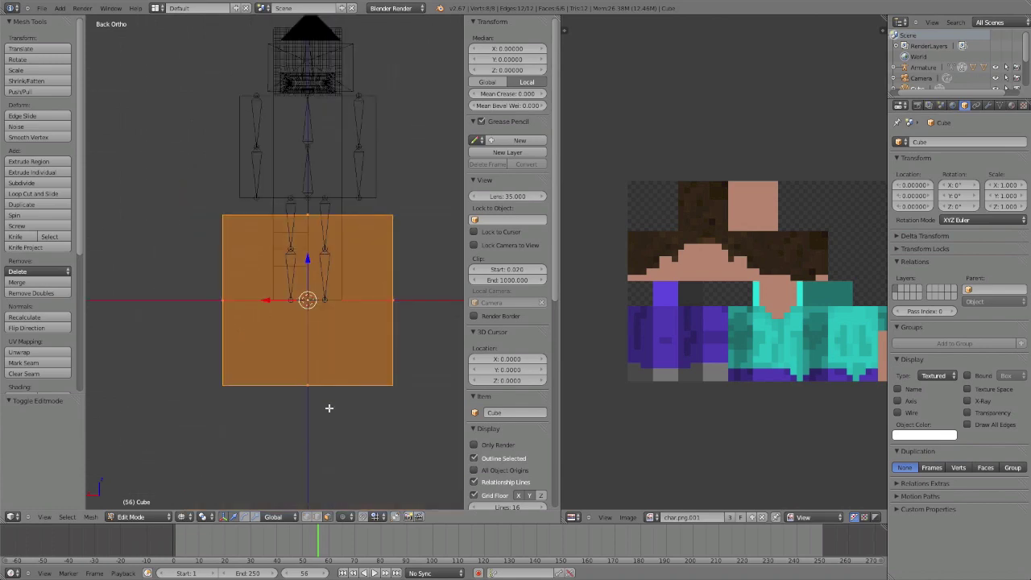
middle_click_drag(333, 409, 319, 415, "shift")
key("a")
key("a")
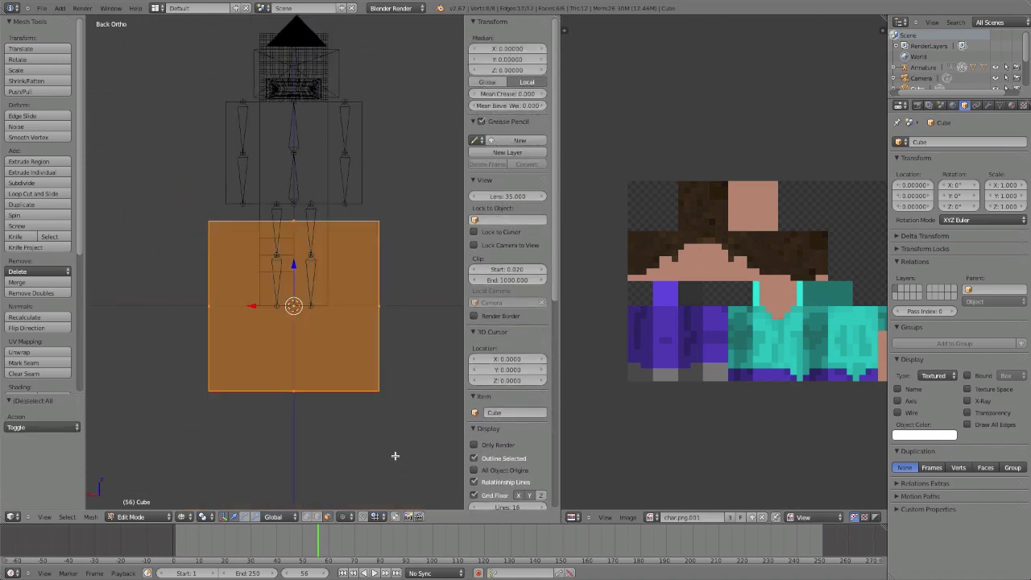
key("s")
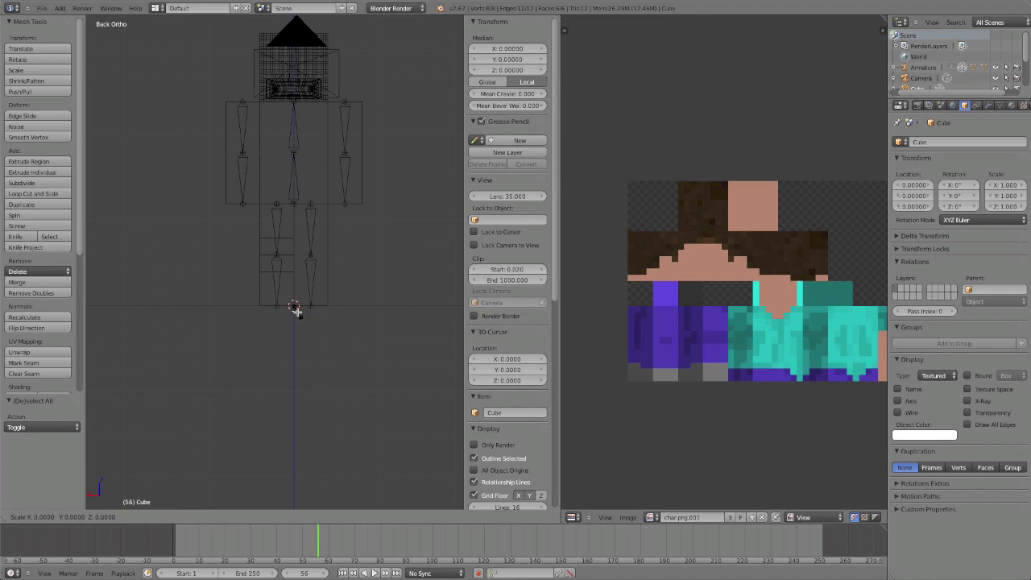
left_click(296, 313)
scroll(319, 367, "up", 9)
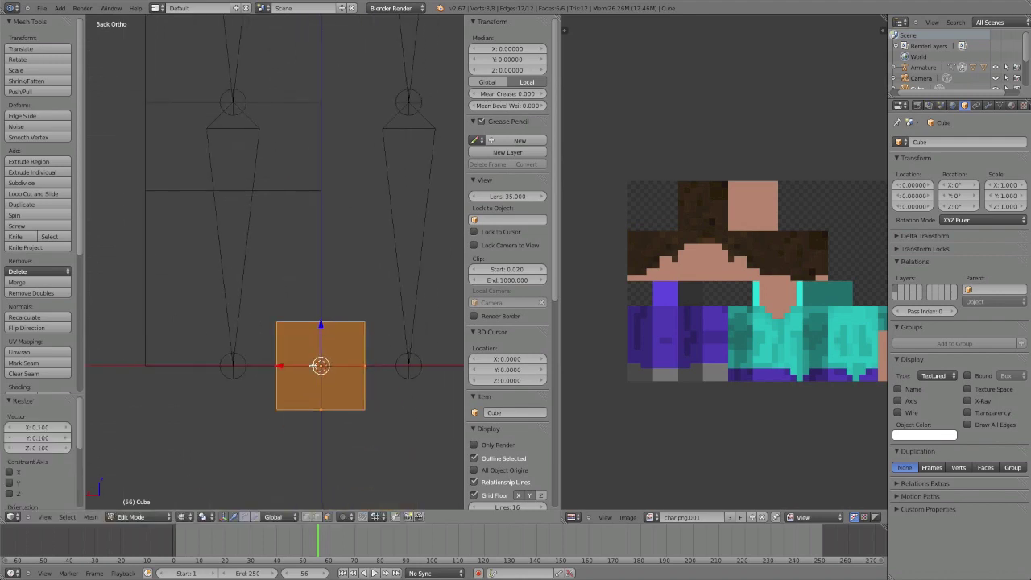
scroll(320, 366, "down", 4)
scroll(334, 357, "up", 1)
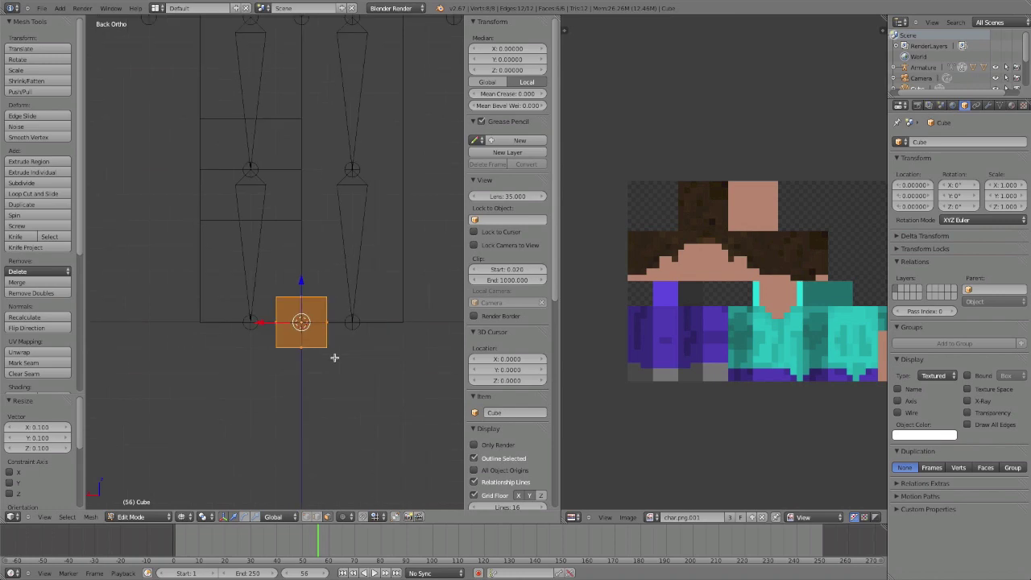
Step: Scale the cube mesh by about 0.47 and move its centre to about X 0.053 and Z 0.049
key("s")
left_click_drag(294, 322, 271, 325)
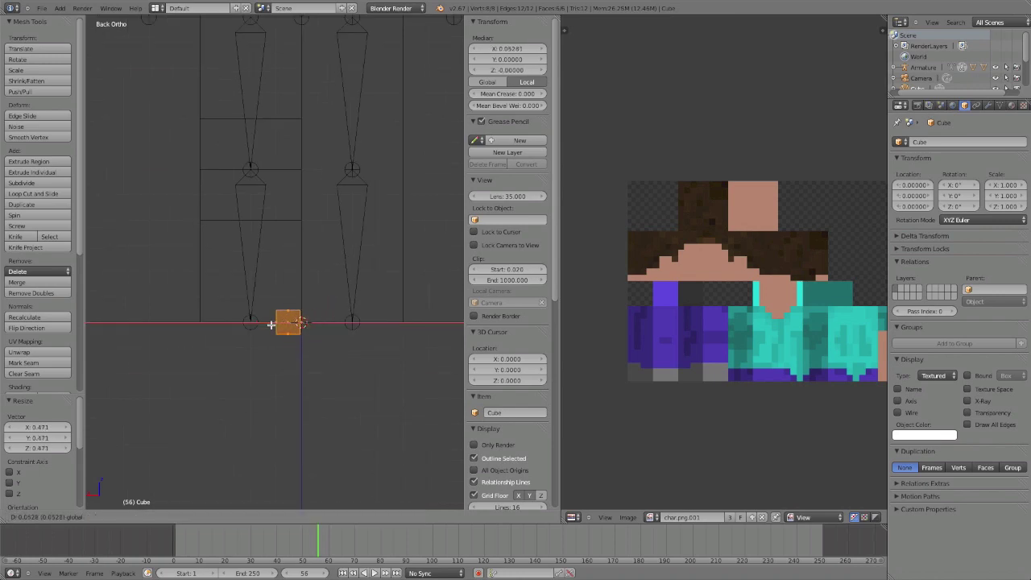
left_click(278, 322)
key("g")
key("z")
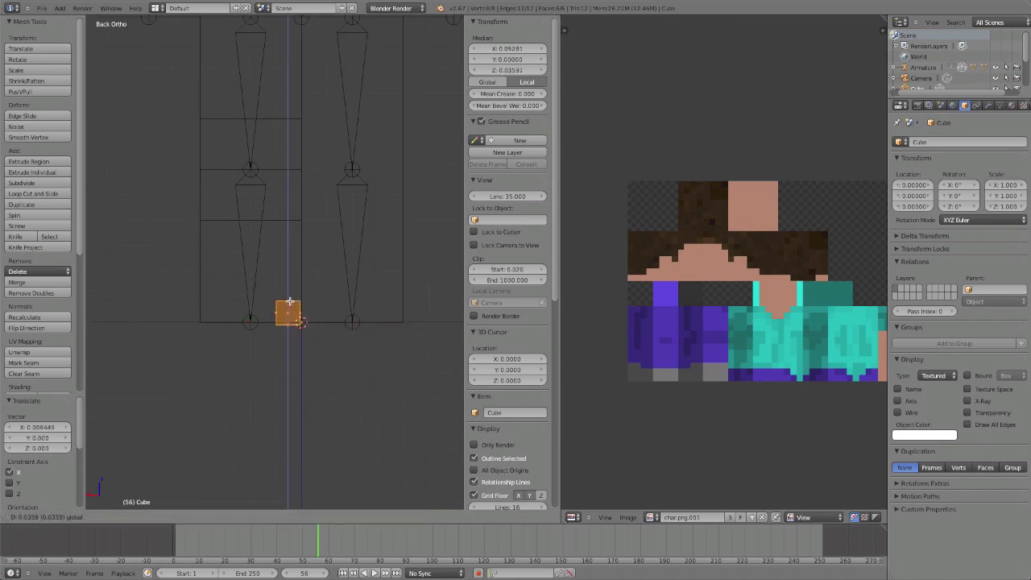
left_click(290, 298)
Step: Move the cube mesh about -0.349 along the Y axis in the right side view
key("KP_3")
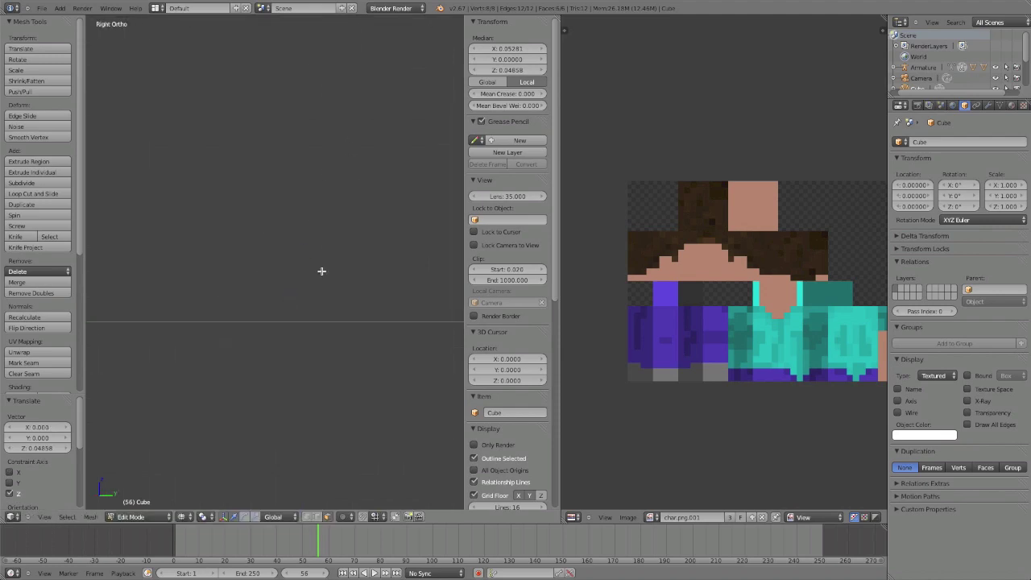
middle_click_drag(322, 311, 93, 316, "shift")
middle_click_drag(169, 328, 246, 317, "shift")
key("g")
key("y")
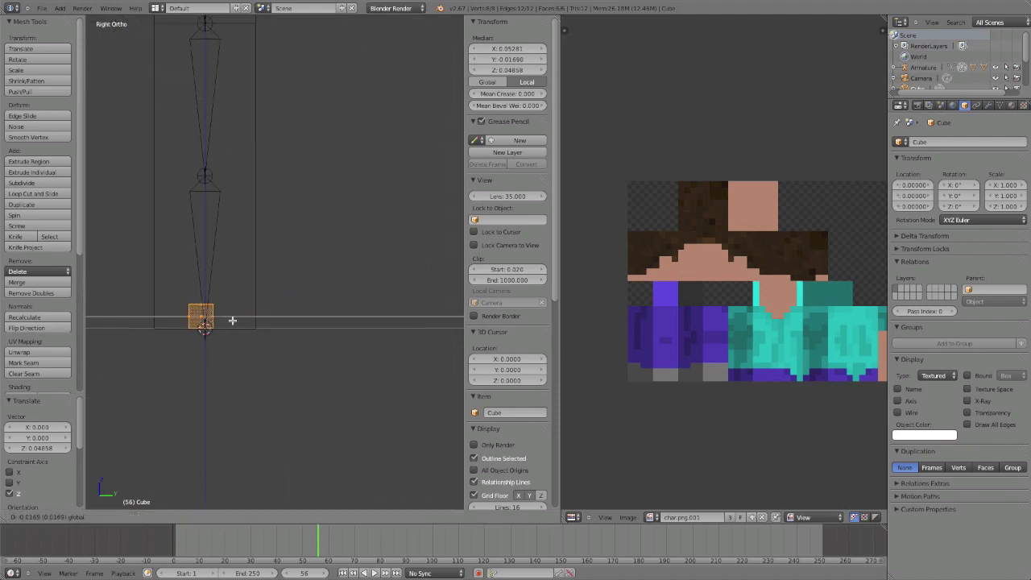
left_click(152, 317)
Step: Snap the cube mesh selection to the grid and check its placement from the front and right views
key("KP_1")
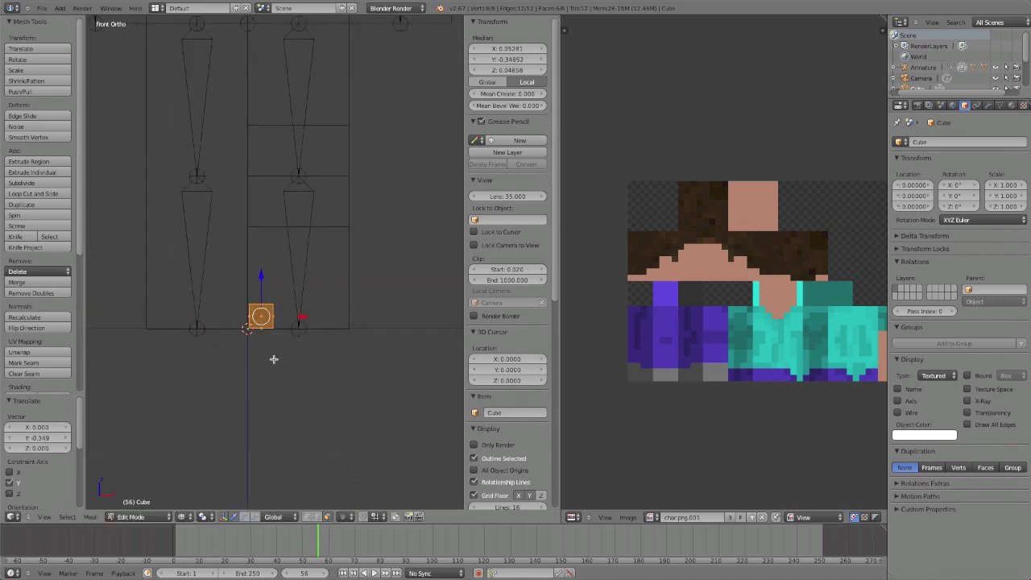
key("shift+s")
left_click(274, 359)
middle_click_drag(322, 323, 397, 345)
key("KP_3")
key("KP_1")
key("KP_3")
key("KP_1")
key("KP_3")
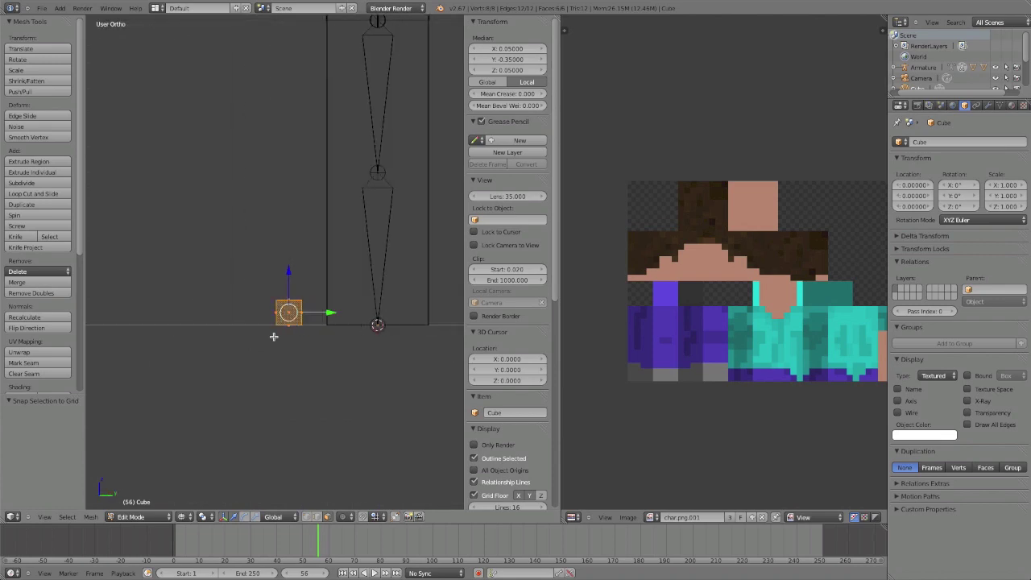
key("KP_1")
Step: Shift the cube mesh -0.8 along X in Edit Mode and bring it back beside the object's origin
scroll(273, 337, "down", 5)
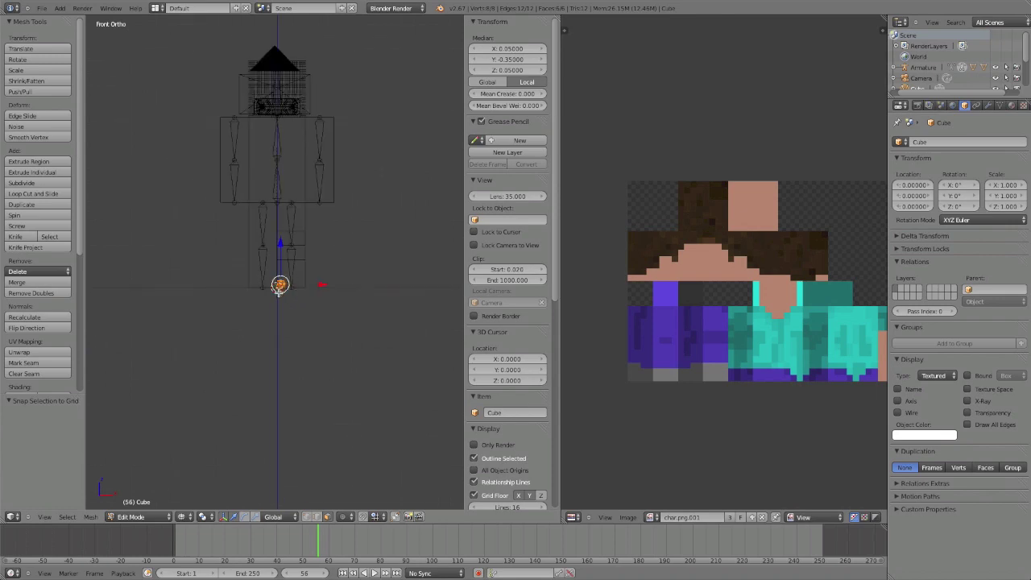
middle_click_drag(279, 290, 318, 310, "shift")
left_click_drag(340, 315, 300, 314)
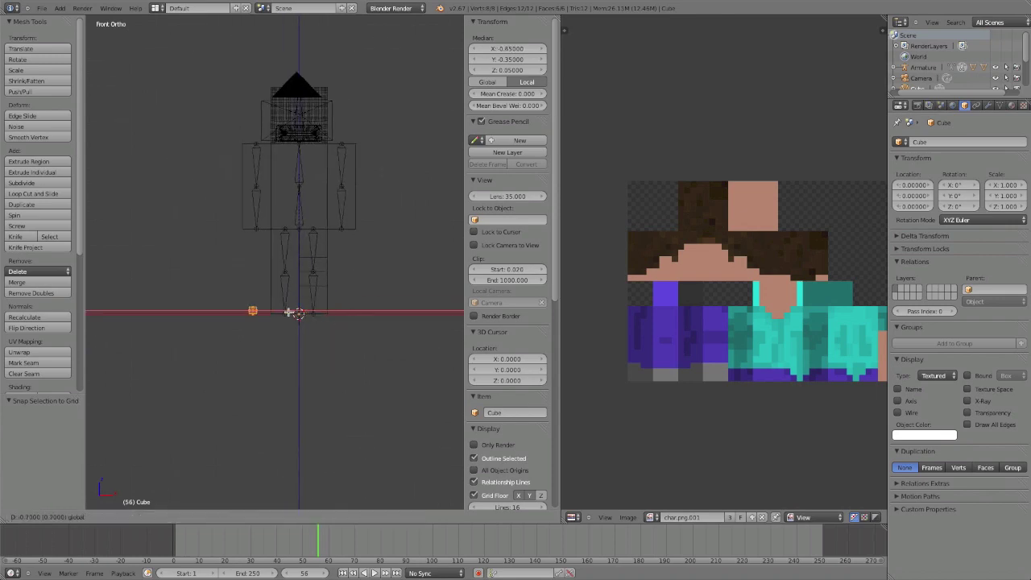
left_click(285, 312)
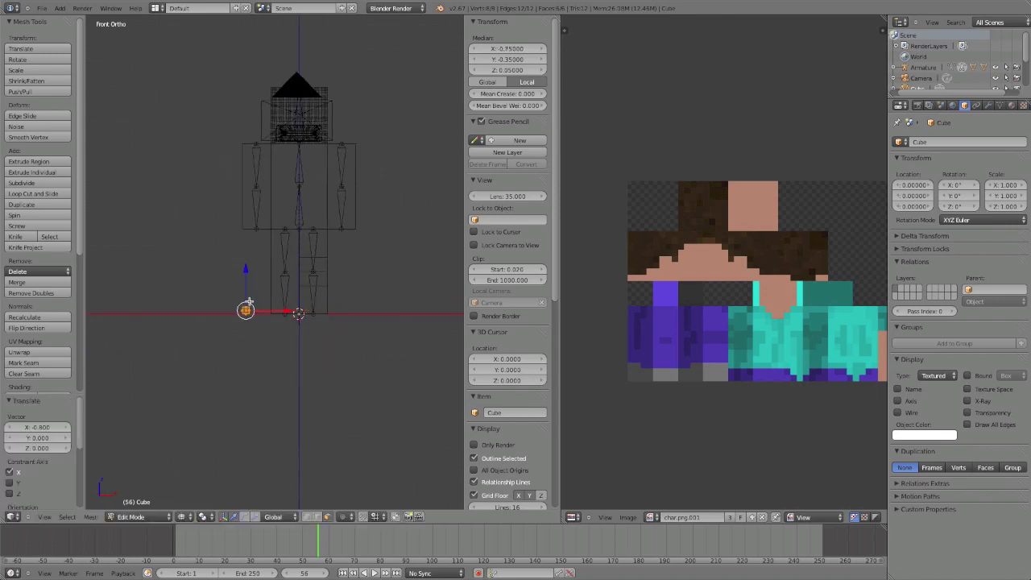
left_click_drag(285, 312, 307, 319)
left_click(333, 306)
Step: In Object Mode, move the cube to X -0.7 and raise it to Z 1.1, just below the arm
key("Tab")
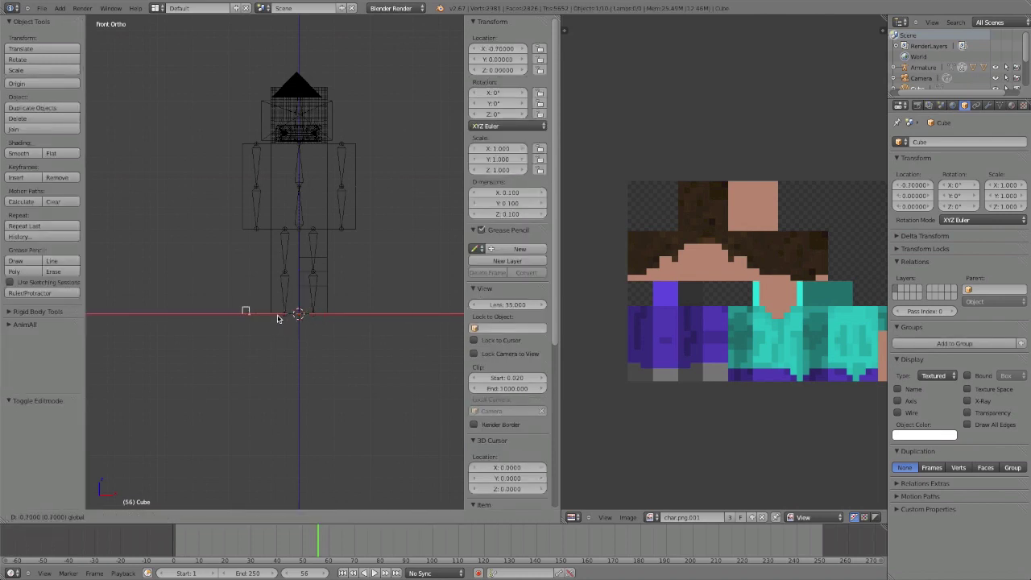
left_click(277, 318)
left_click_drag(249, 291, 249, 276)
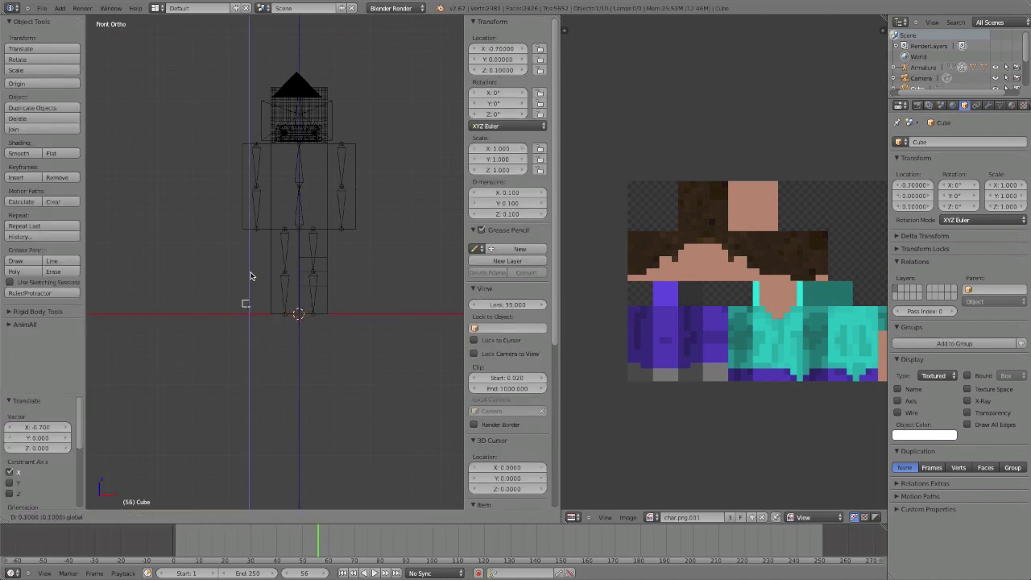
left_click(252, 212)
middle_click_drag(251, 294, 264, 327)
key("KP_1")
key("KP_3")
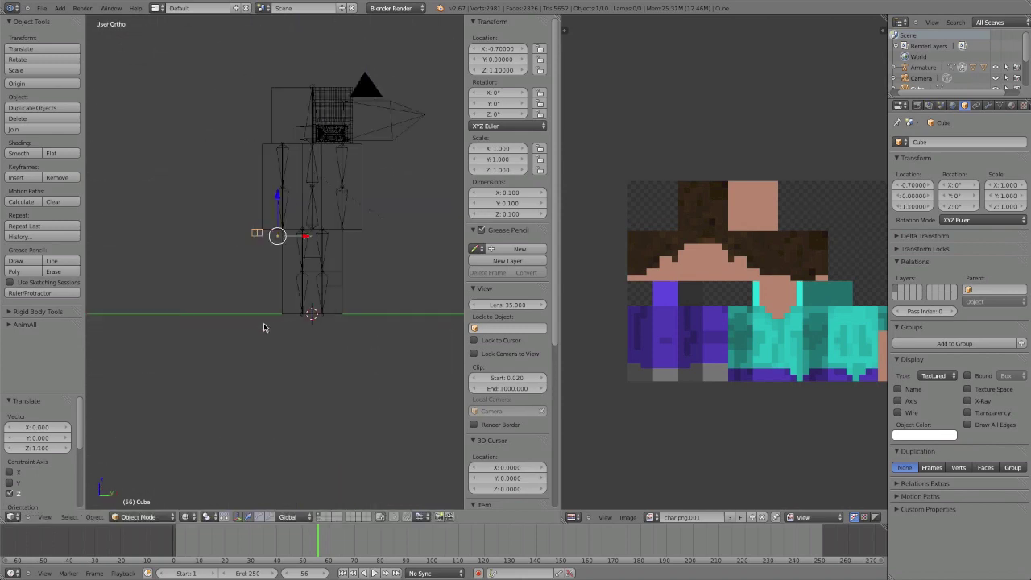
scroll(316, 307, "up", 5)
key("g")
key("y")
key("Escape")
Step: Move the cube mesh along the Y axis in Edit Mode, and return to Object Mode
key("Tab")
key("g")
key("y")
left_click(391, 301)
key("Tab")
Step: In Edit Mode, shorten the Left Arm mesh by raising its bottom vertices 0.2 along Z, viewed from the back
key("KP_1")
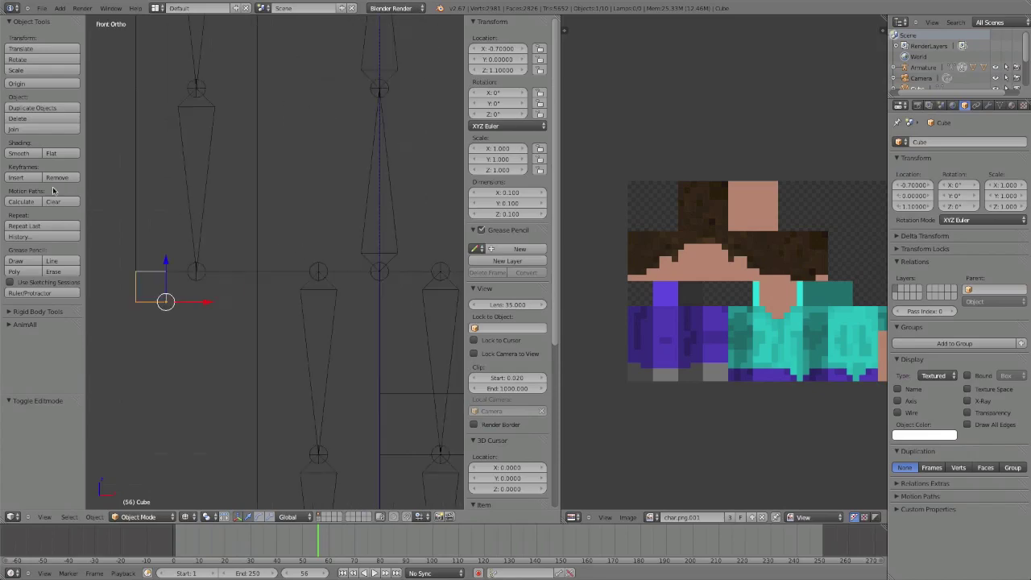
key("Tab")
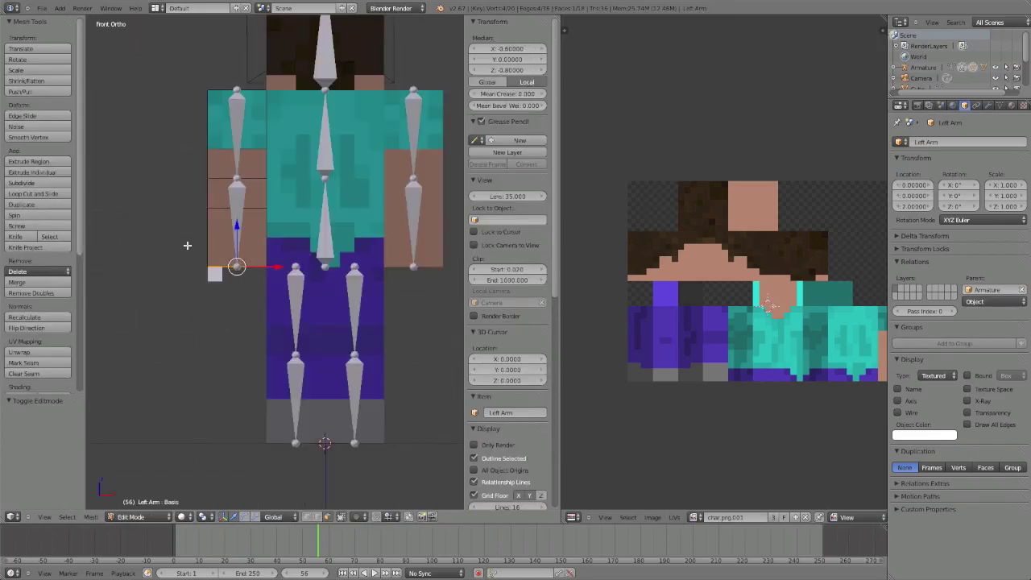
scroll(193, 244, "up", 1)
key("ctrl+KP_1")
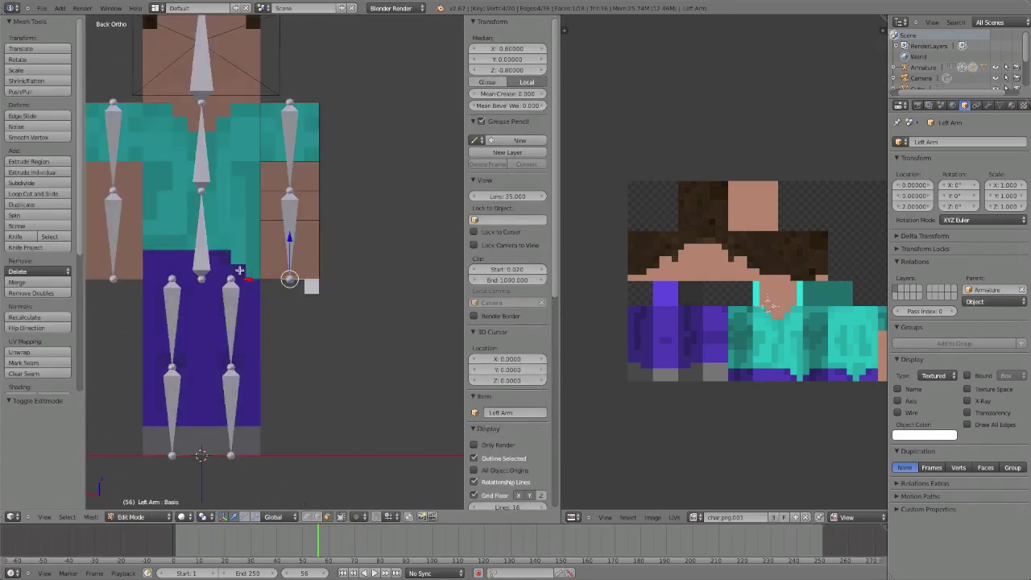
scroll(275, 290, "up", 3)
scroll(274, 291, "up", 3)
scroll(311, 299, "down", 3)
key("g")
key("z")
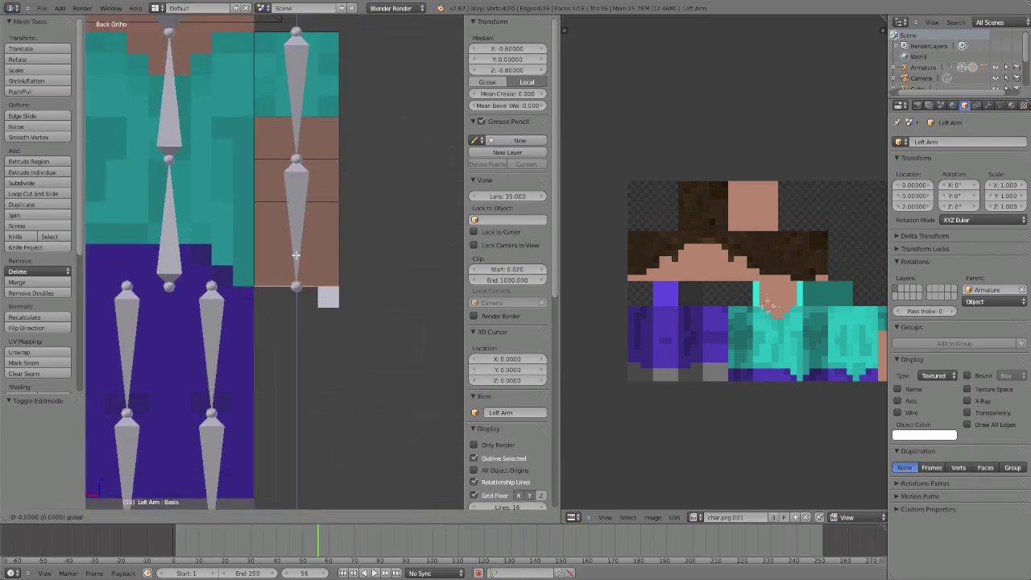
left_click(297, 239)
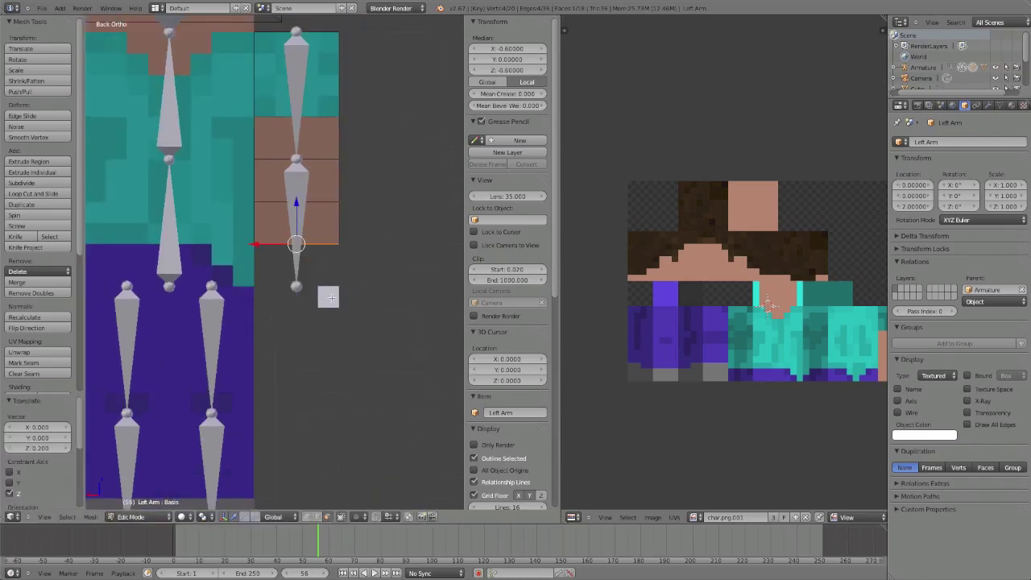
scroll(346, 296, "down", 2)
key("Tab")
key("Tab")
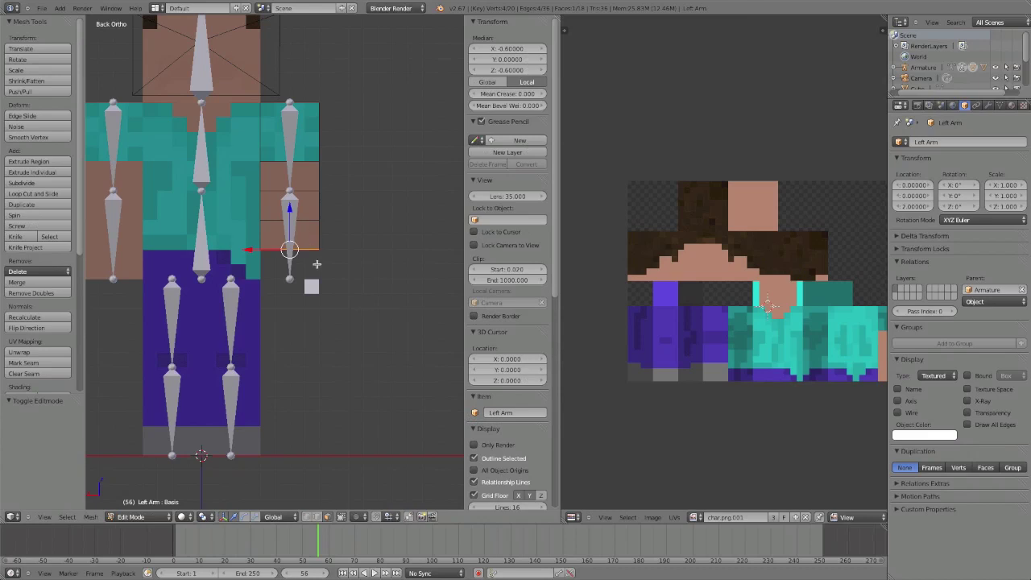
Step: Select the ring of lowest side faces on the Left Arm mesh, using wireframe display from the back view
right_click(302, 239)
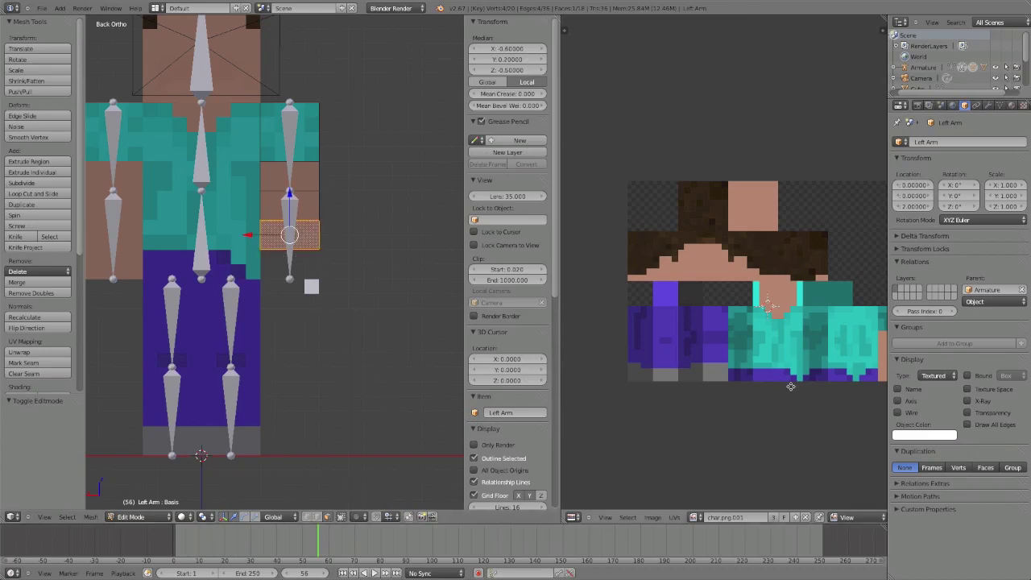
middle_click_drag(791, 386, 580, 354)
scroll(580, 356, "up", 2)
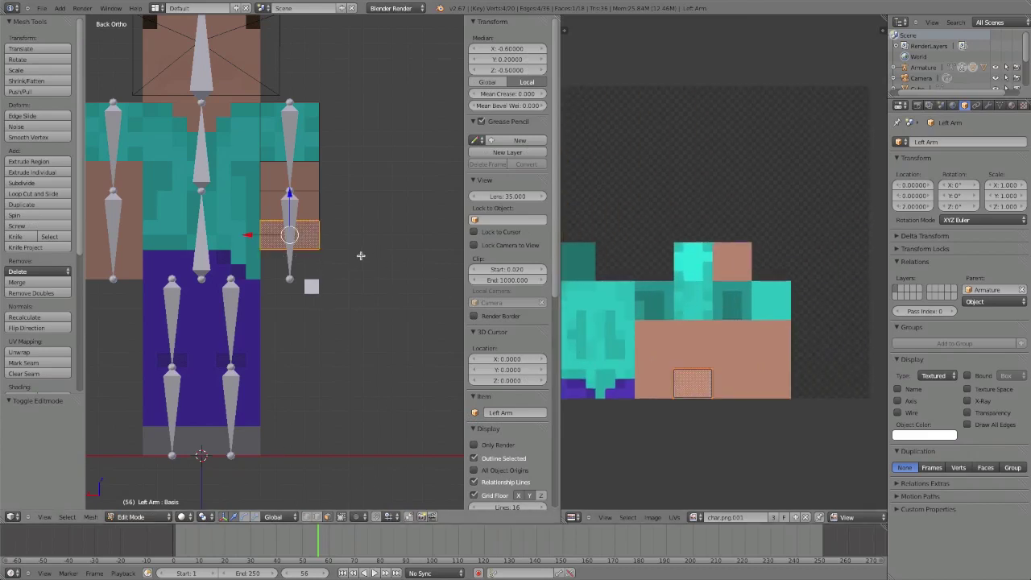
middle_click_drag(359, 255, 295, 252)
key("z")
key("KP_1")
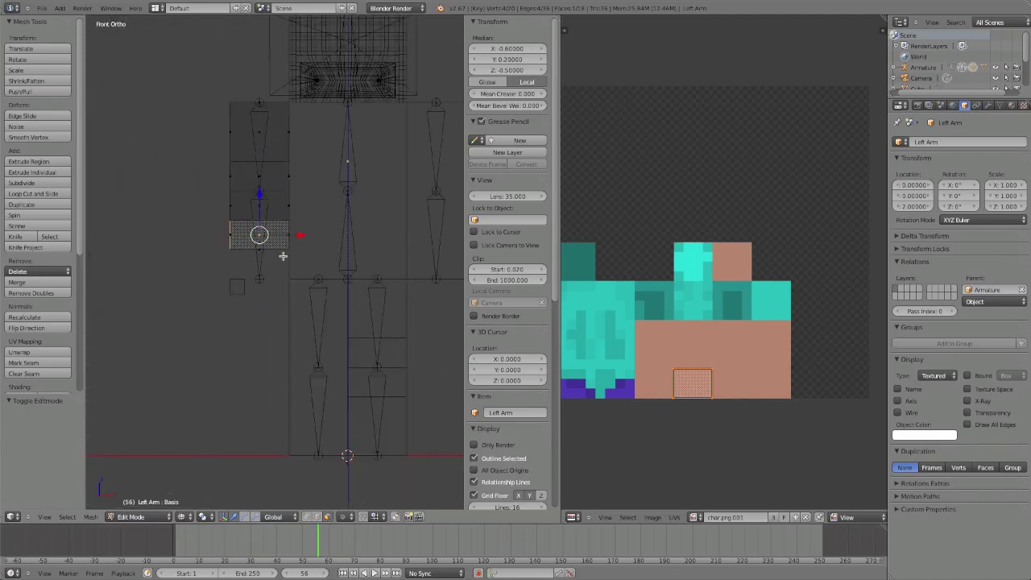
key("ctrl+KP_1")
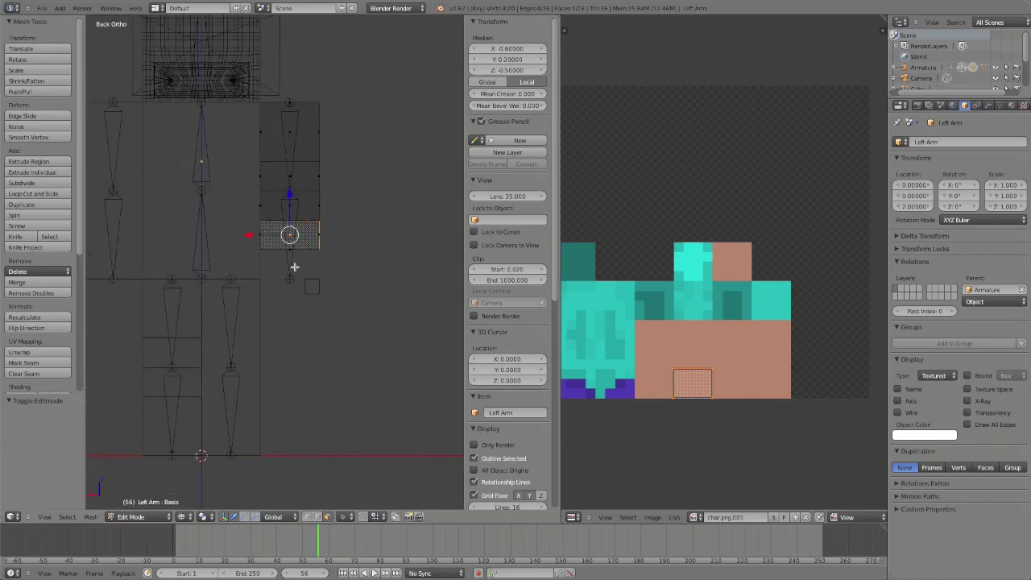
key("b")
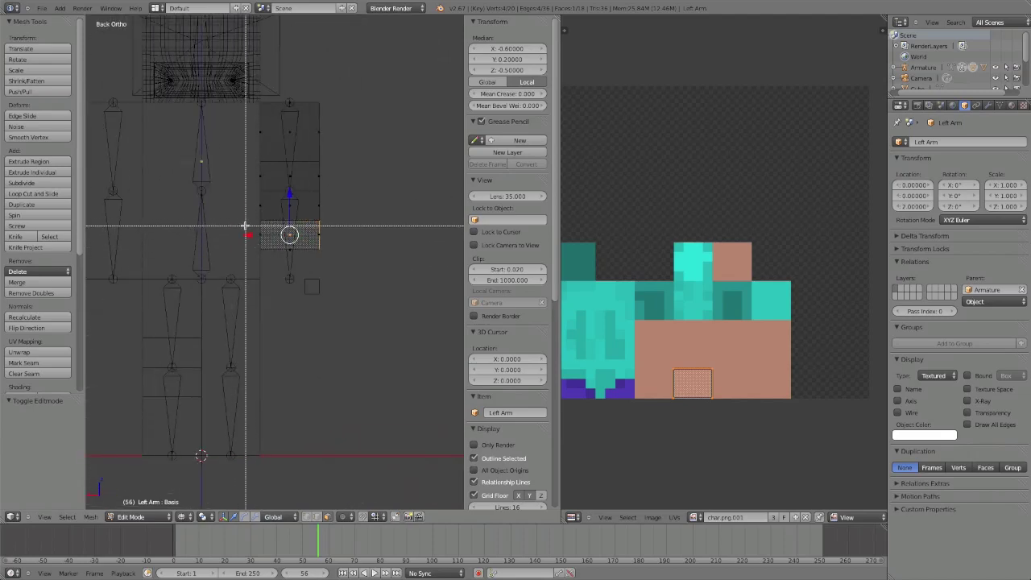
left_click_drag(242, 230, 349, 238)
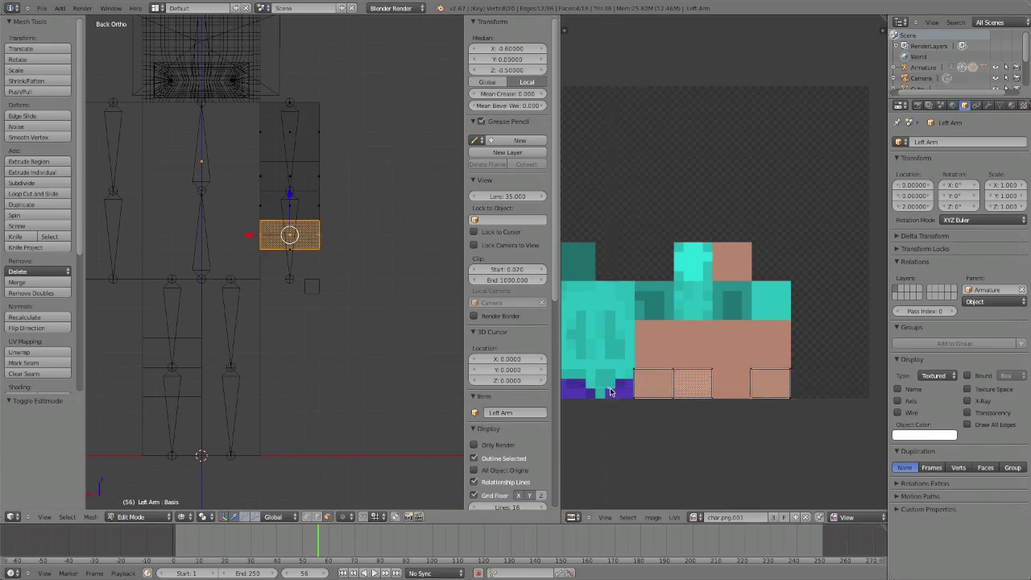
Step: Raise the lower UV edge of the selected arm faces on the skin texture, snap it, and return to Object Mode
key("g")
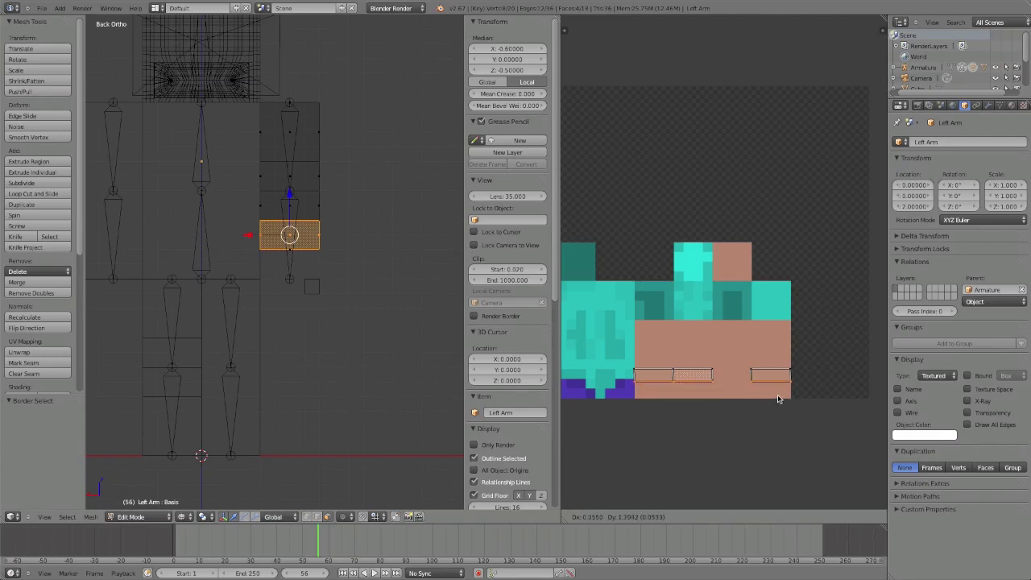
left_click(777, 396)
key("shift+s")
left_click(773, 393)
key("Tab")
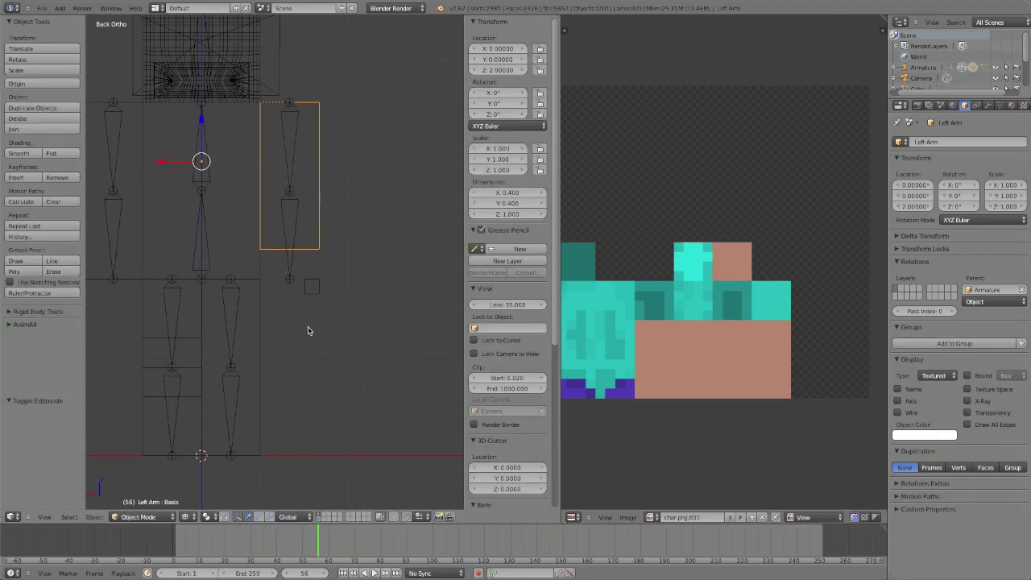
Step: Try rotating the Left elbow bone in textured view to check how the shortened arm bends, and cancel the rotation
key("z")
middle_click_drag(308, 324, 305, 368, "shift")
right_click(294, 302)
middle_click_drag(294, 302, 245, 251)
key("r")
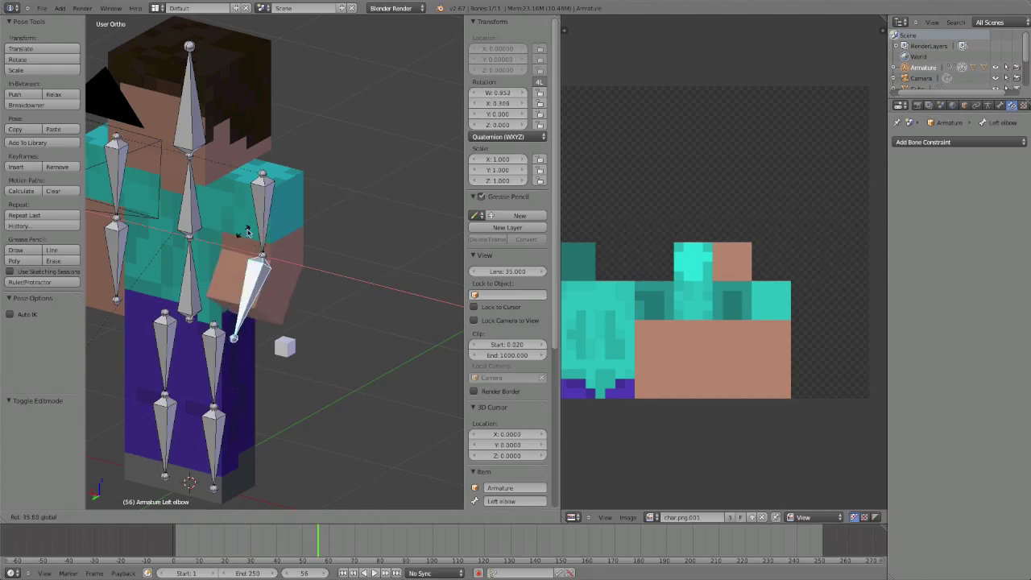
right_click(246, 236)
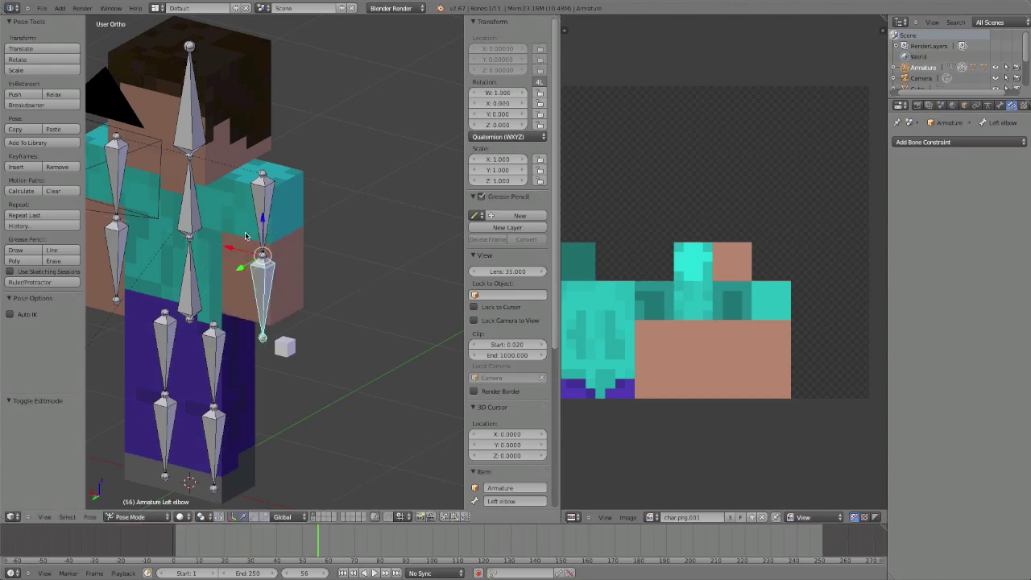
Step: From the back view in wireframe, select the small cube and raise it to Z 1.3, directly beneath the shortened arm
key("KP_1")
key("ctrl+KP_1")
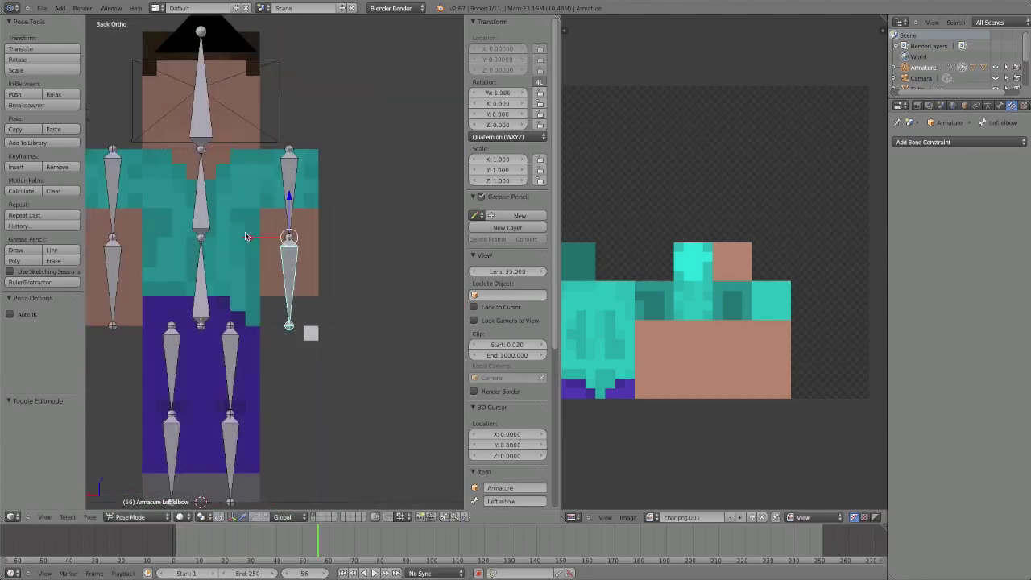
key("z")
right_click(314, 334)
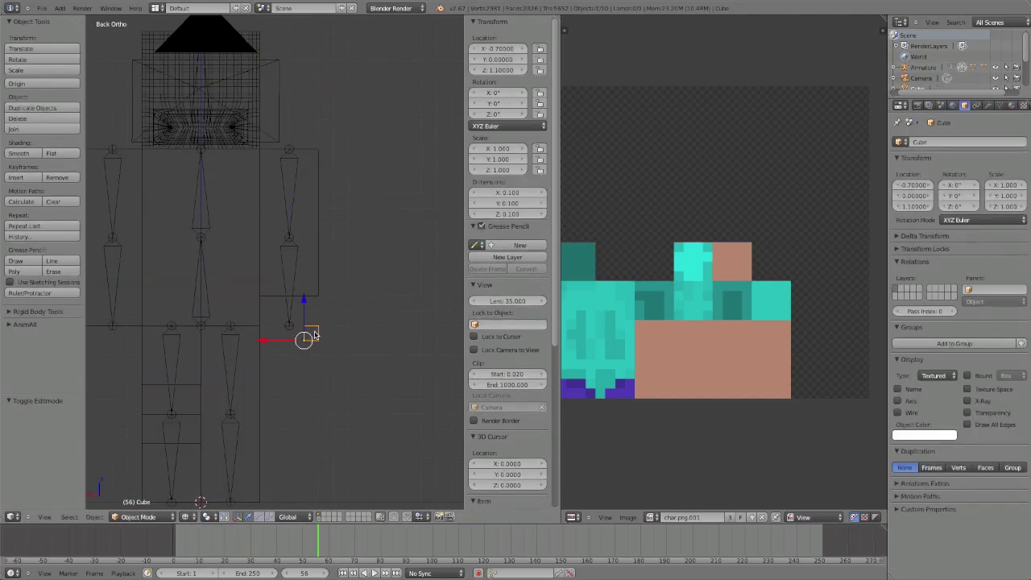
key("Tab")
key("Tab")
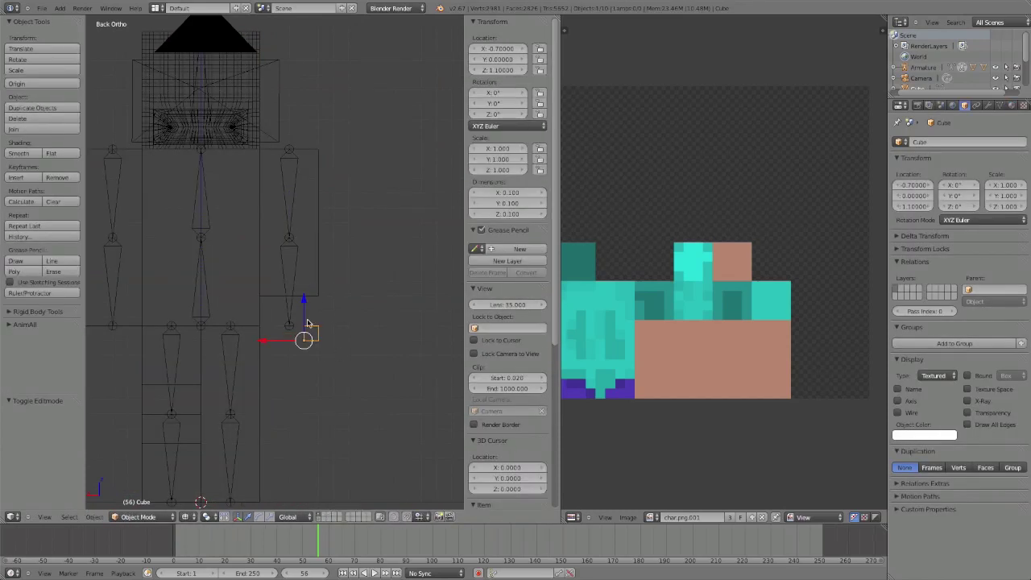
Step: Extrude the cube's bottom face downward twice by 0.2 each, making a thin bar, and return to textured Object Mode
key("Tab")
scroll(319, 347, "up", 3)
right_click(338, 347)
middle_click_drag(363, 364, 335, 328, "shift")
scroll(336, 331, "up", 4)
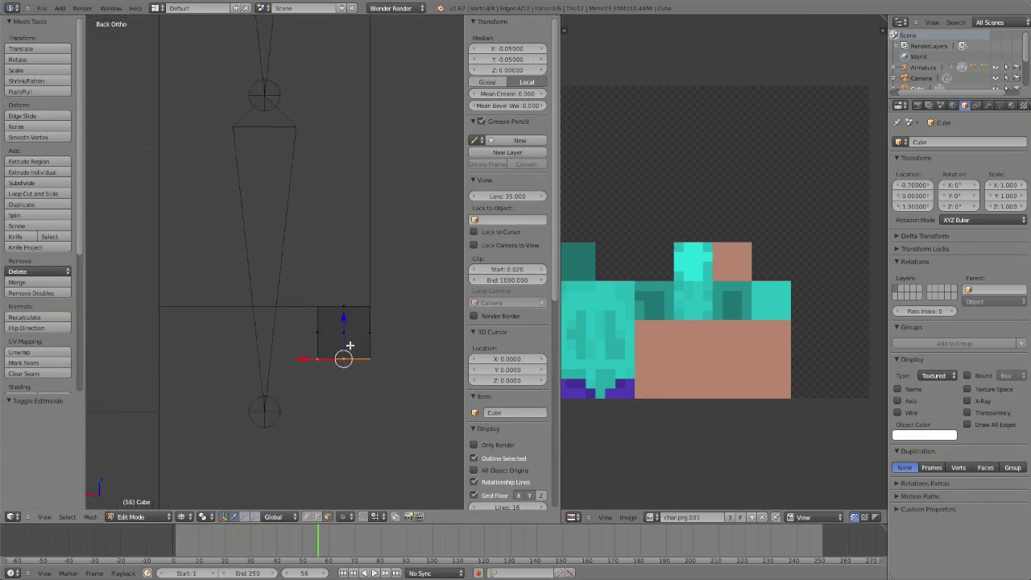
scroll(349, 344, "down", 5)
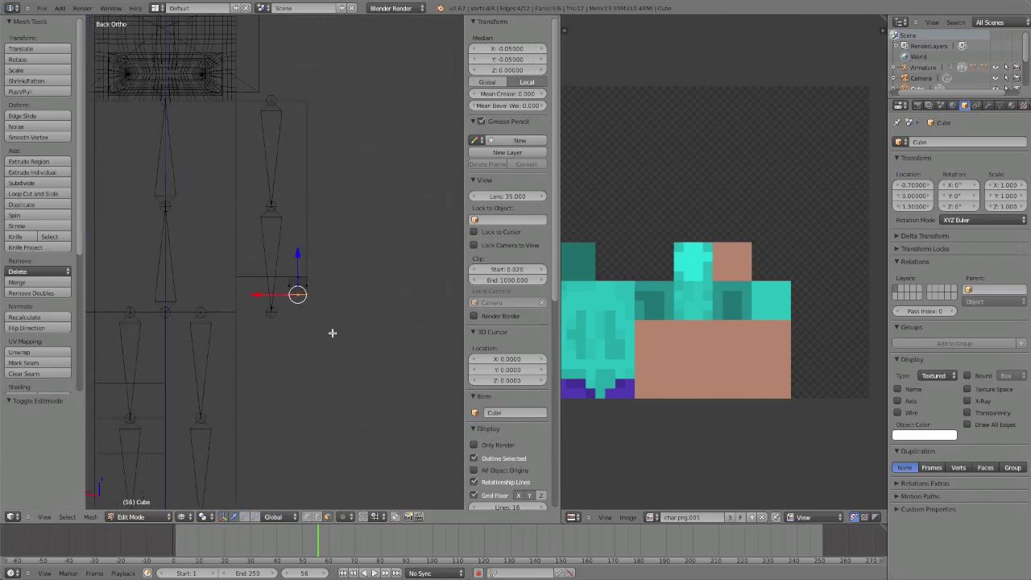
key("e")
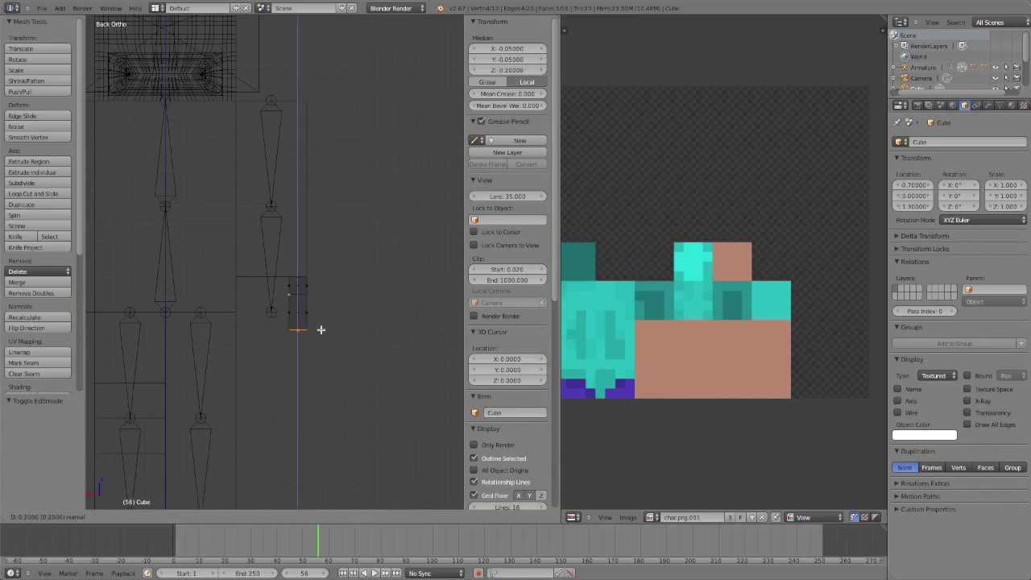
left_click(320, 329)
key("e")
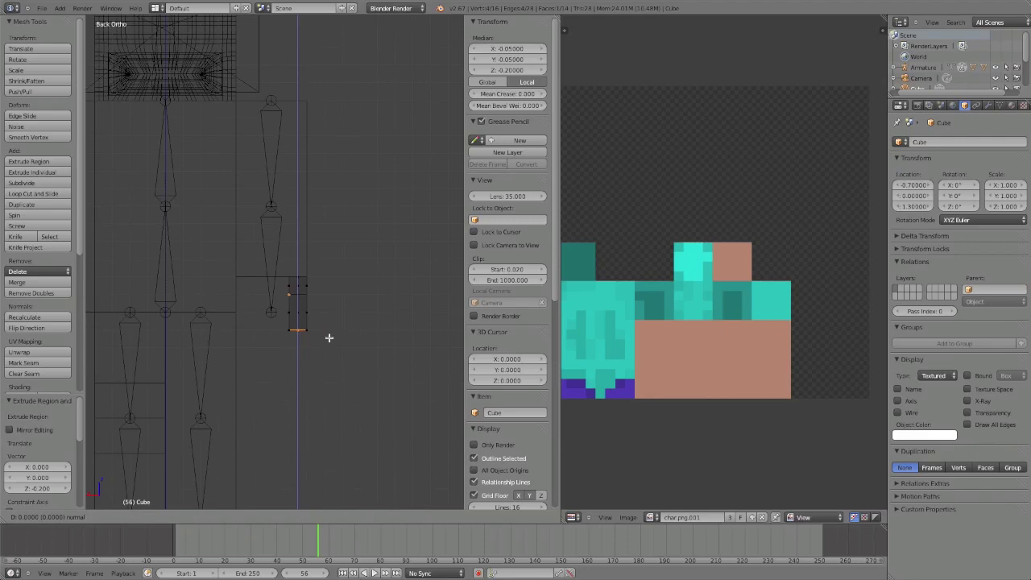
left_click(325, 364)
key("alt+z")
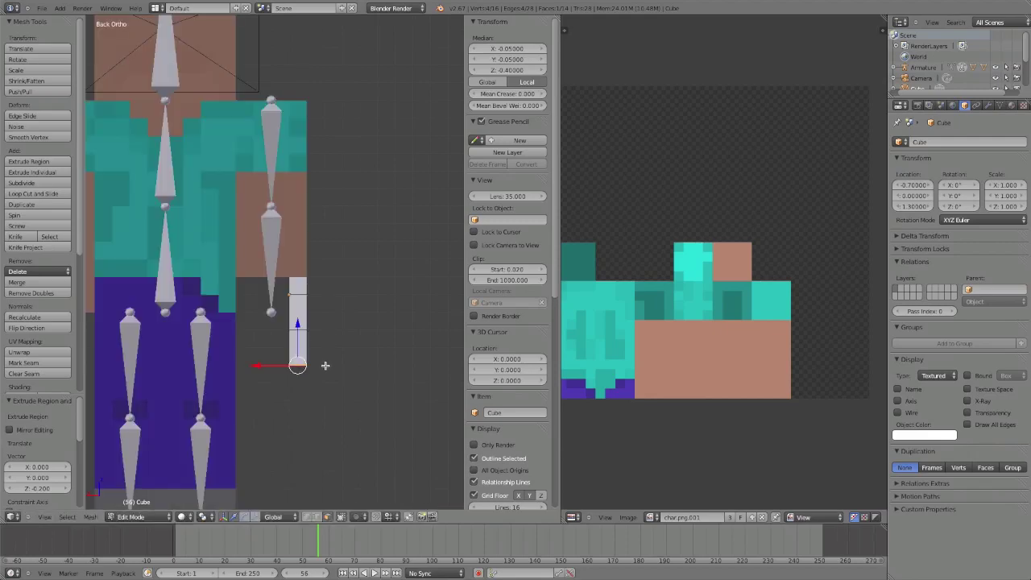
key("Tab")
Step: From the left view, move the bar along Y to 0.2 beneath the arm's corner and inspect its fit up close
middle_click_drag(325, 365, 214, 382)
key("KP_3")
key("ctrl+KP_3")
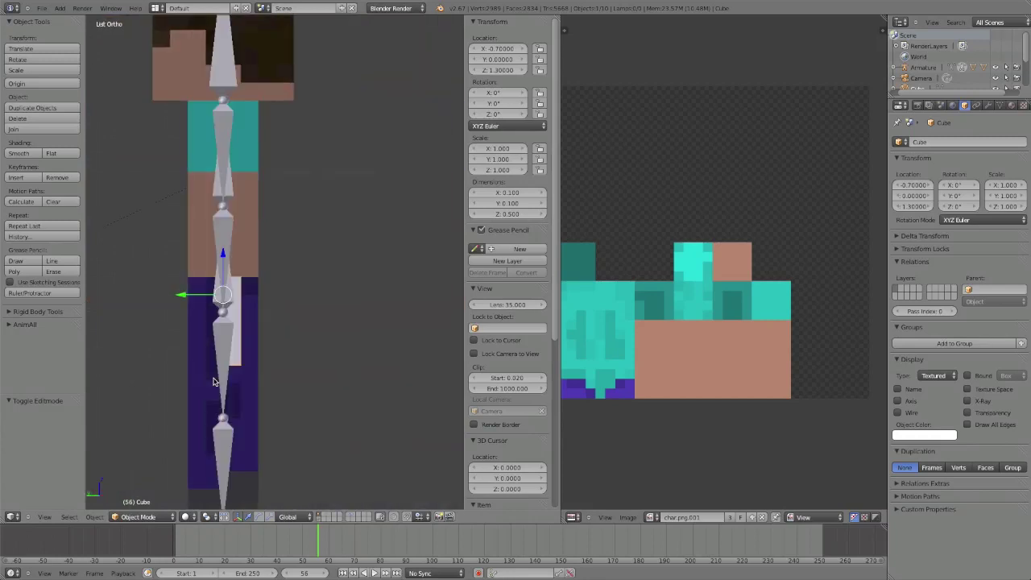
key("g")
key("y")
left_click(159, 301)
middle_click_drag(158, 301, 254, 335)
key("Tab")
scroll(309, 251, "up", 6)
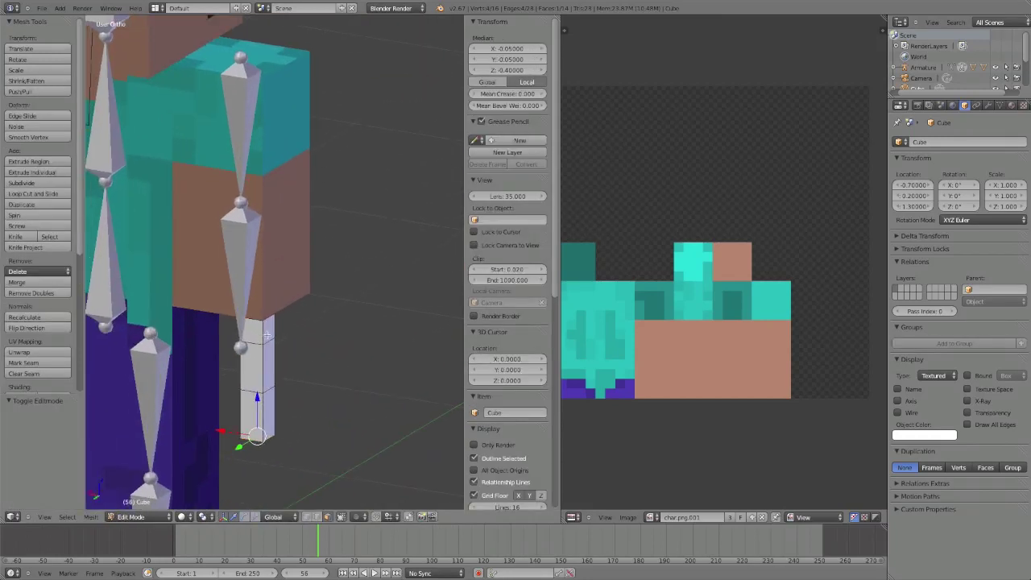
middle_click_drag(308, 250, 250, 374)
key("Tab")
scroll(251, 375, "down", 9)
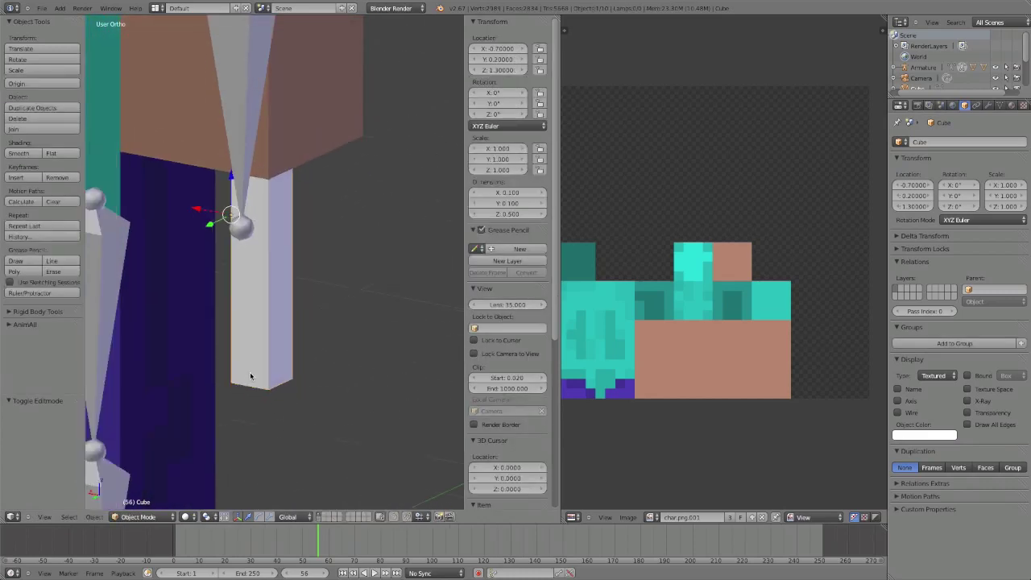
scroll(293, 263, "up", 9)
Step: Select the bar's entire mesh in Edit Mode and unwrap it onto the char.png.001 skin texture
key("Tab")
key("a")
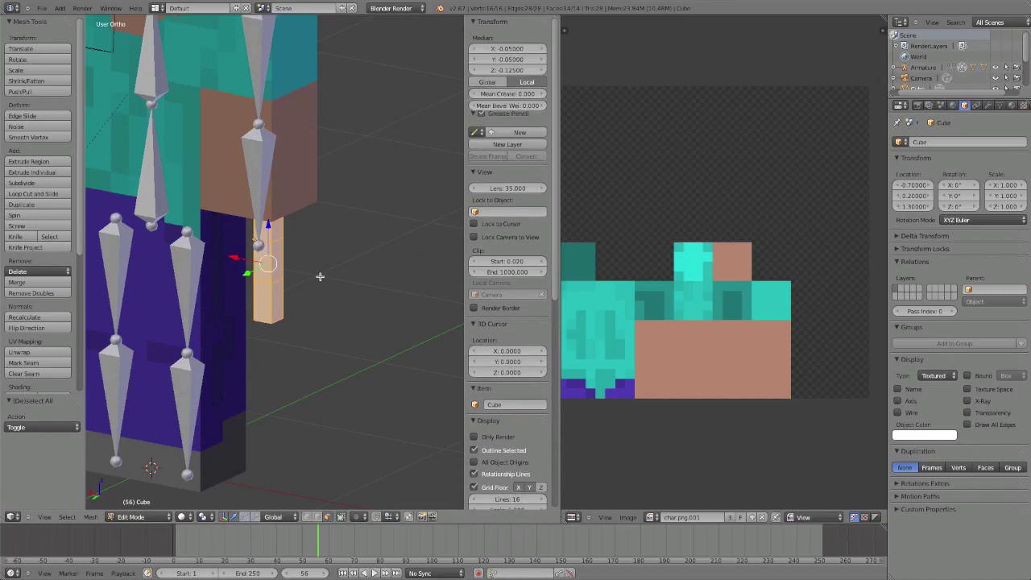
scroll(623, 403, "up", 3)
middle_click_drag(773, 407, 709, 372)
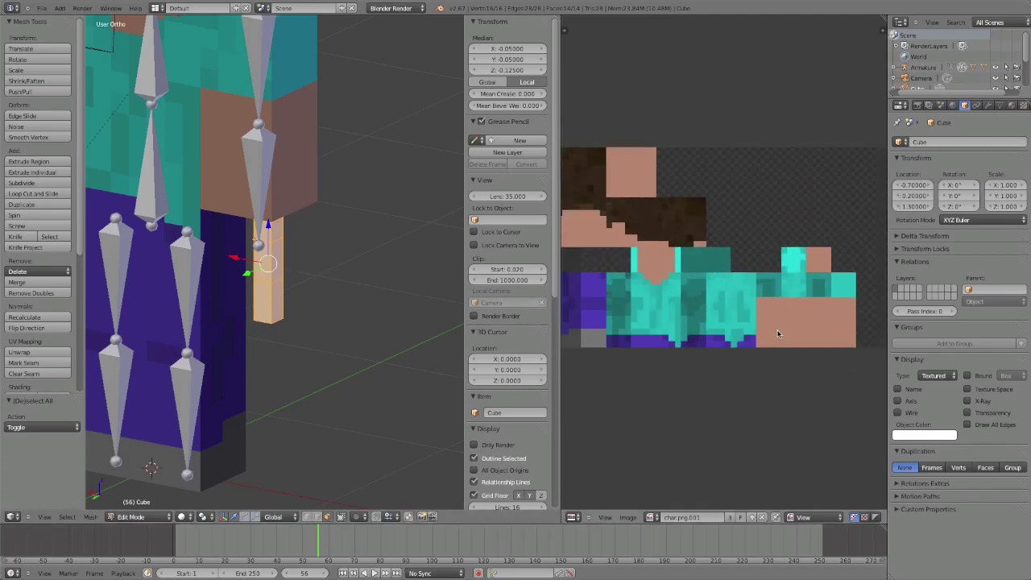
key("u")
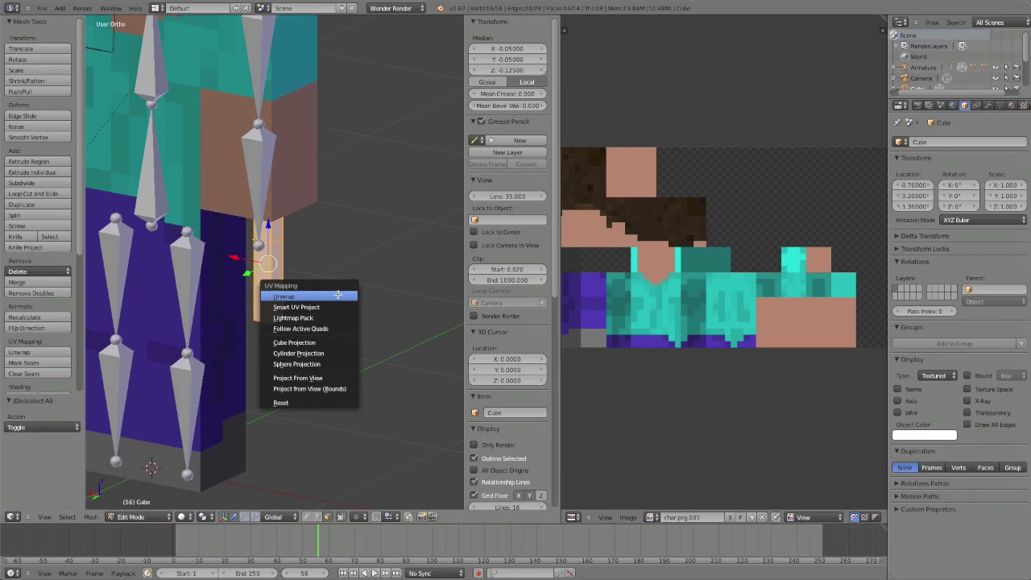
left_click(338, 295)
scroll(708, 386, "down", 3)
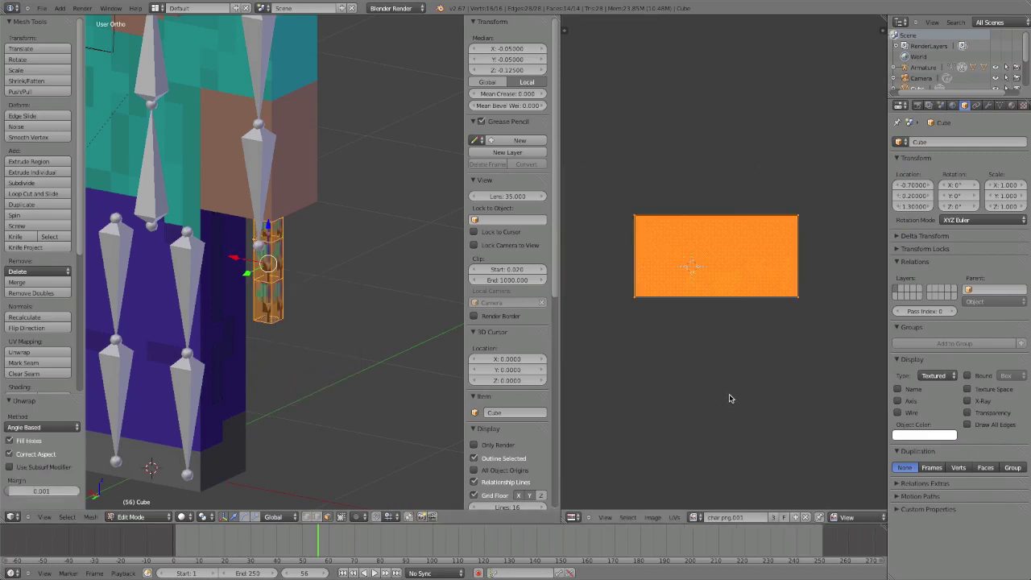
Step: Scale the bar's UVs to 0.1, fit them inside the plain skin-coloured area of the texture, and return to Object Mode
key("s")
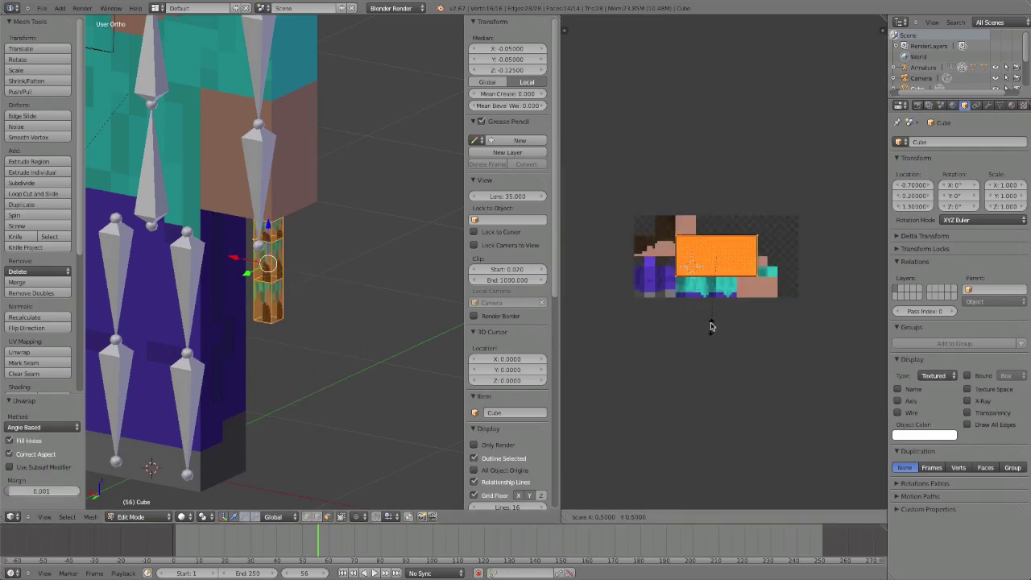
type(".1")
key("Return")
key("g")
left_click(748, 306)
scroll(748, 370, "up", 4)
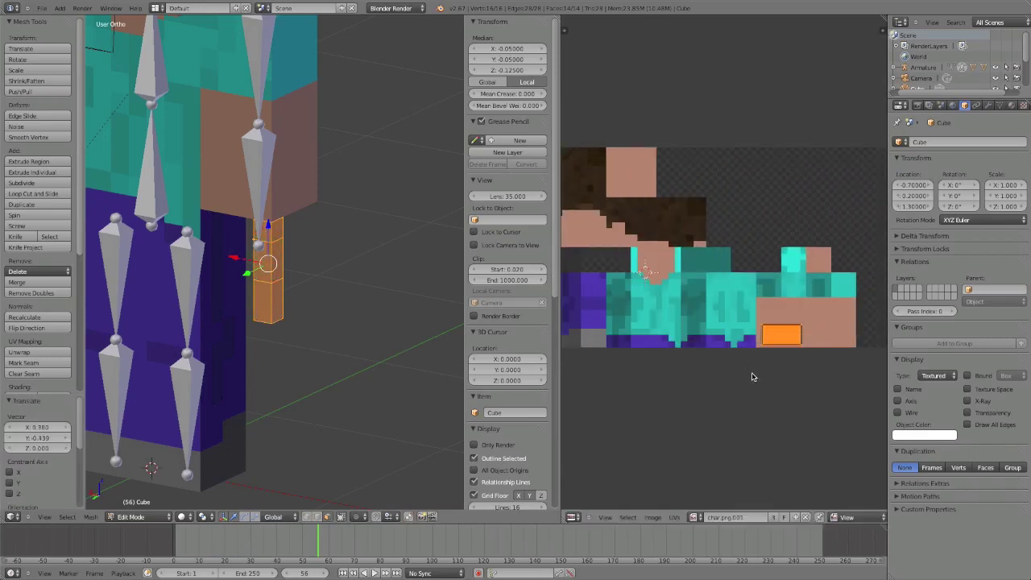
key("s")
left_click(744, 346)
key("g")
left_click(695, 352)
key("Tab")
Step: Align the camera to a close view of the skin-coloured bar beneath the arm
scroll(285, 324, "up", 5)
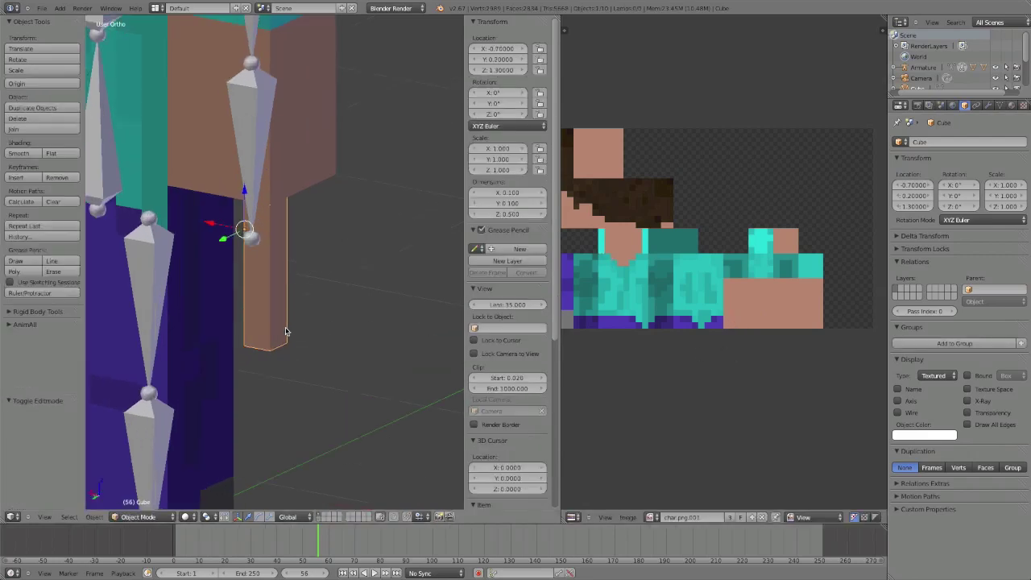
middle_click_drag(234, 274, 286, 335)
key("ctrl+alt+KP_0")
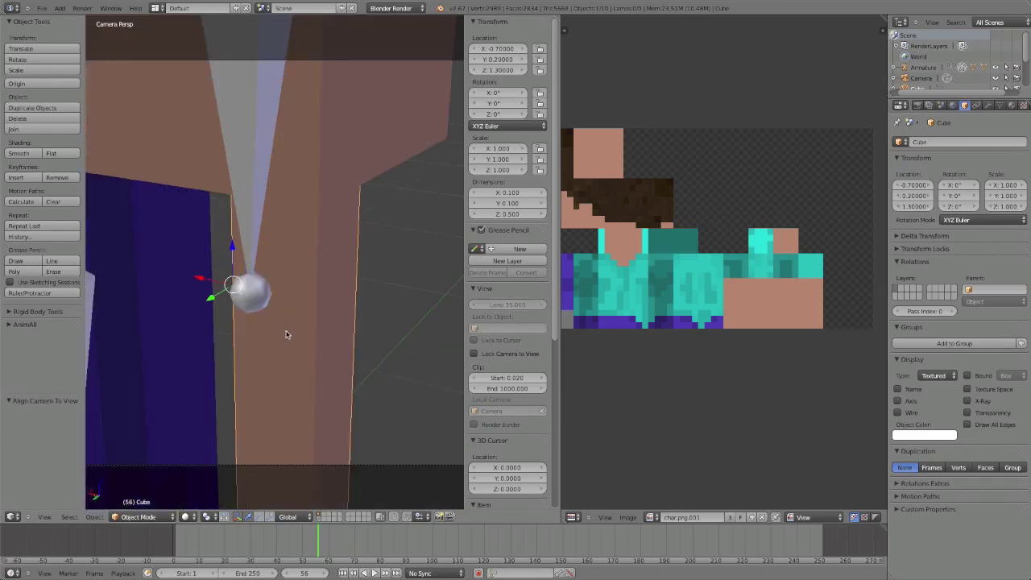
Step: Render an image of the bar beneath the arm and return to the 3D view
left_click(82, 8)
left_click(101, 18)
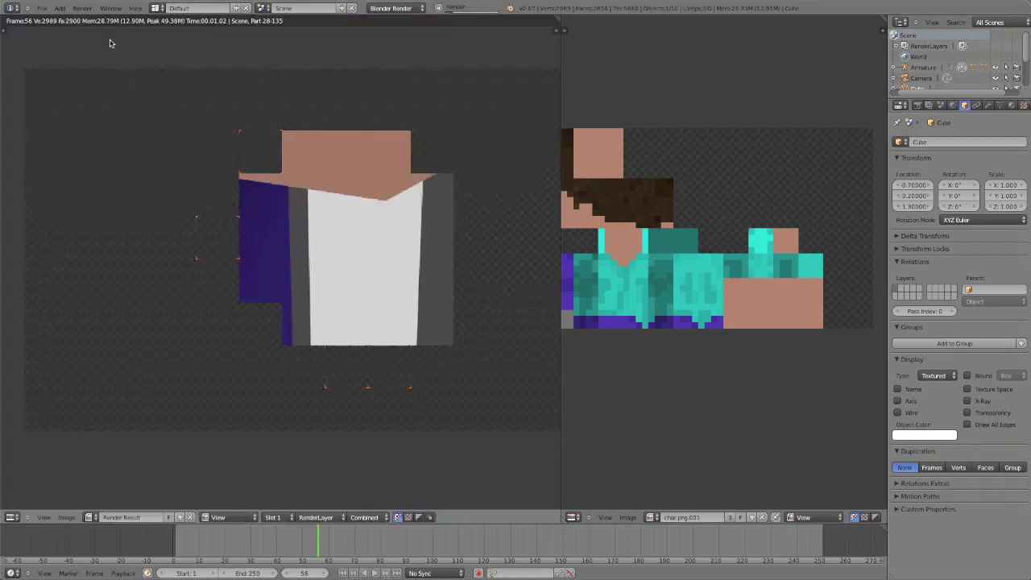
left_click(11, 517)
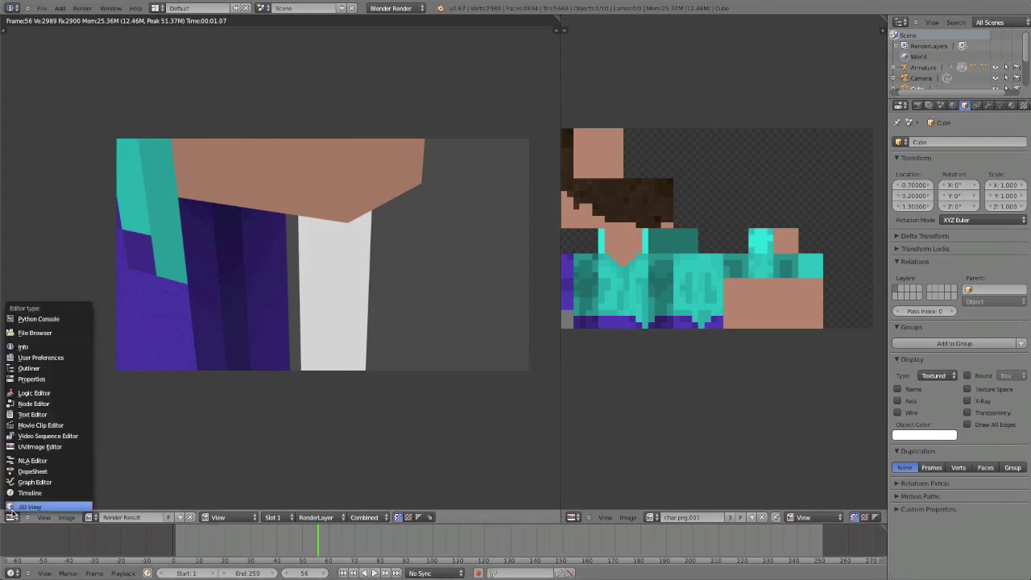
left_click(18, 504)
Step: Give the bar a new material with an Image or Movie texture that uses the char.png.001 image
left_click(1012, 106)
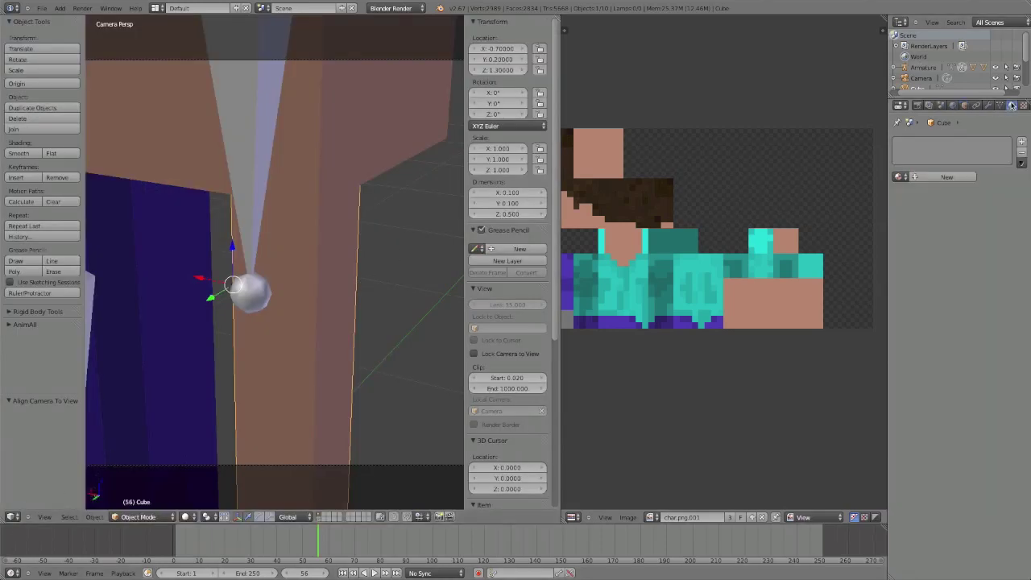
left_click(947, 177)
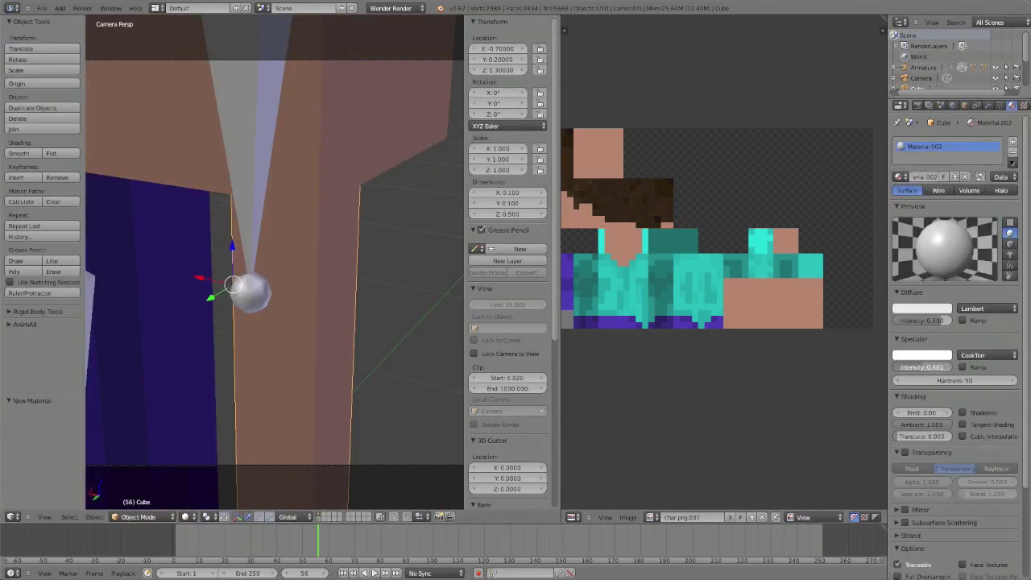
left_click(1023, 107)
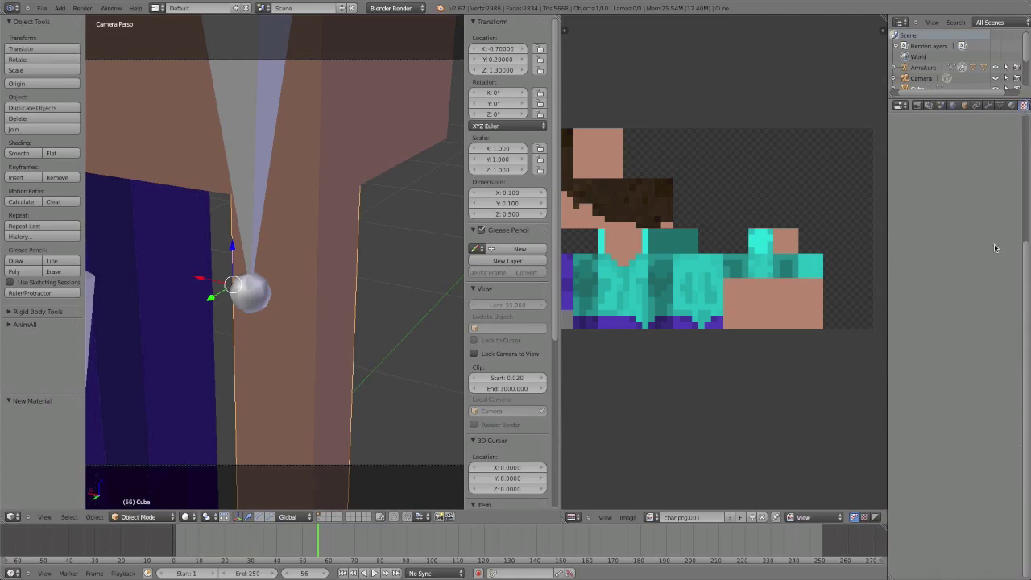
left_click(991, 223)
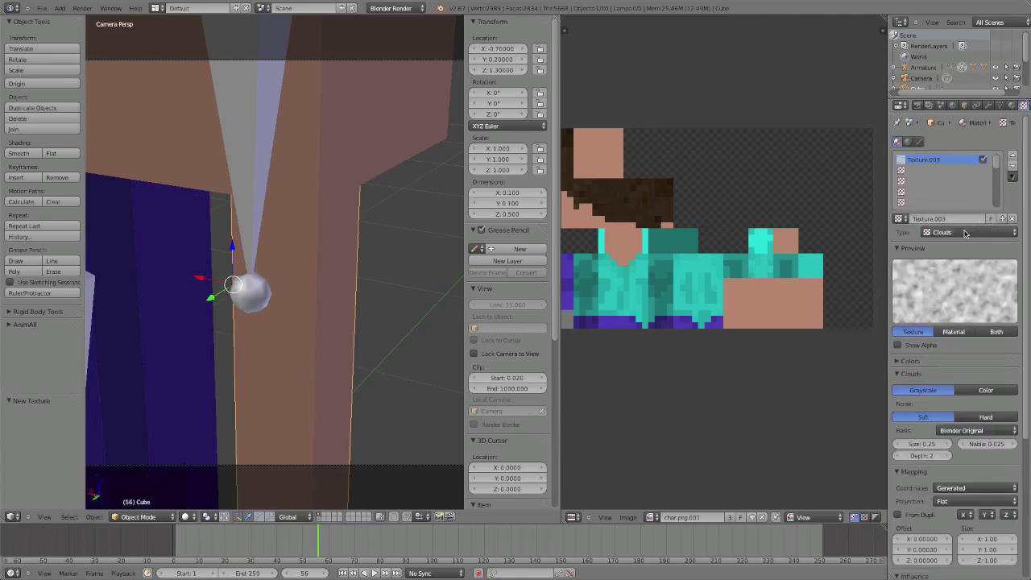
left_click(965, 232)
left_click(966, 171)
scroll(957, 327, "down", 2)
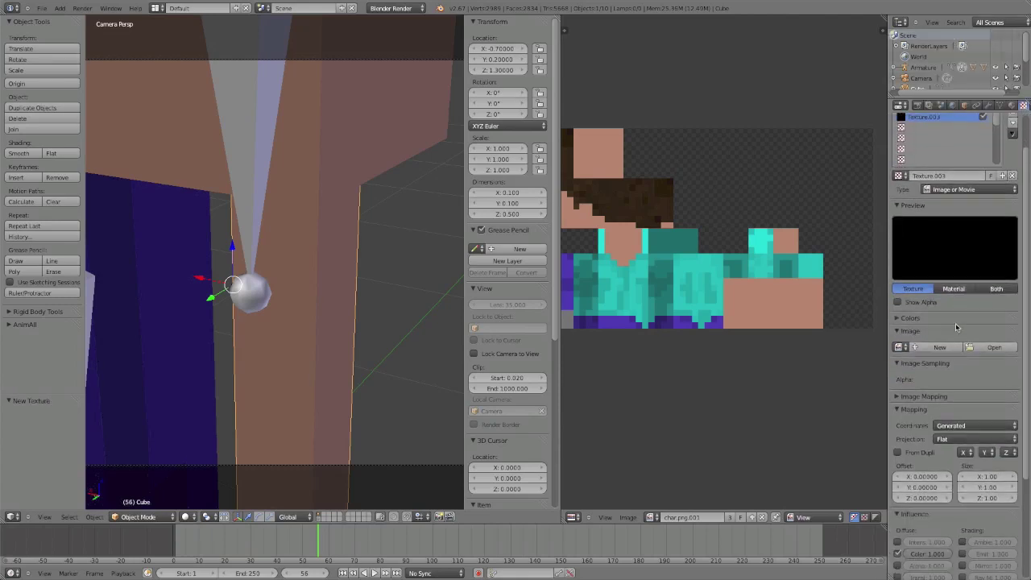
left_click(904, 347)
left_click(906, 364)
Step: Turn off the texture's MIP Map and Interpolation, use the FELINE filter, and change its mapping coordinates
scroll(968, 395, "down", 5)
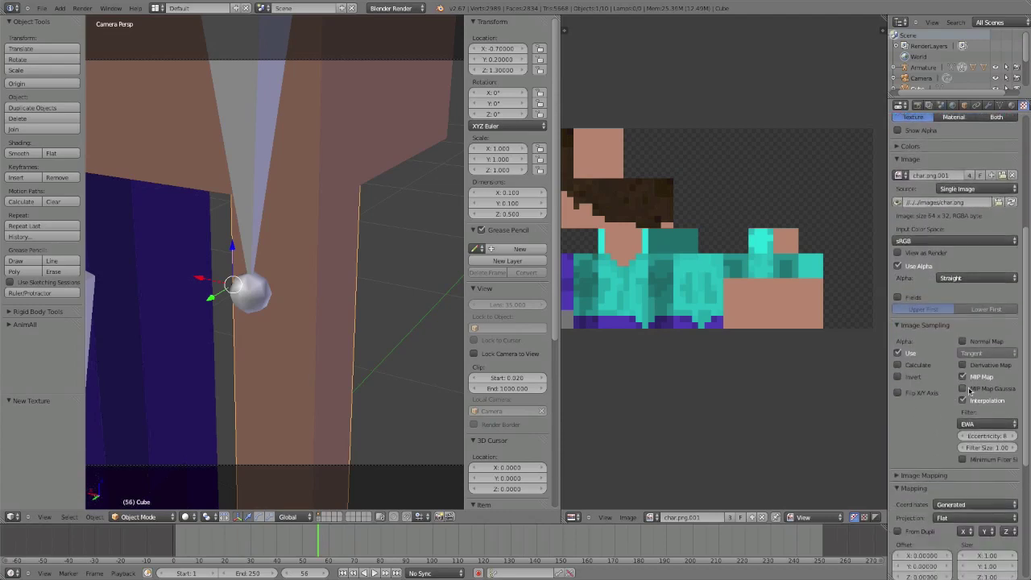
left_click(972, 376)
left_click(987, 424)
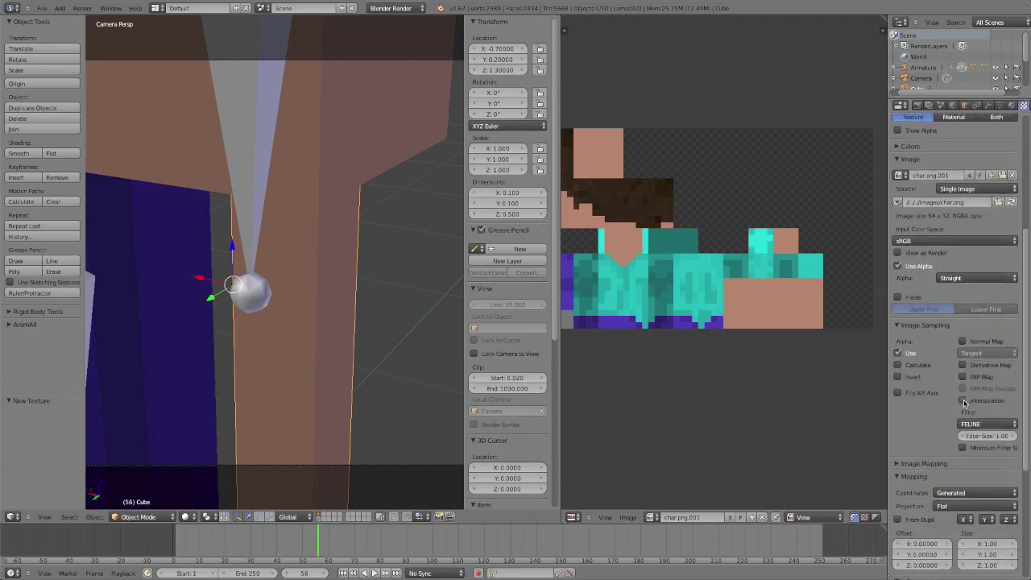
scroll(966, 386, "down", 3)
left_click(967, 385)
left_click(959, 341)
scroll(958, 346, "up", 12)
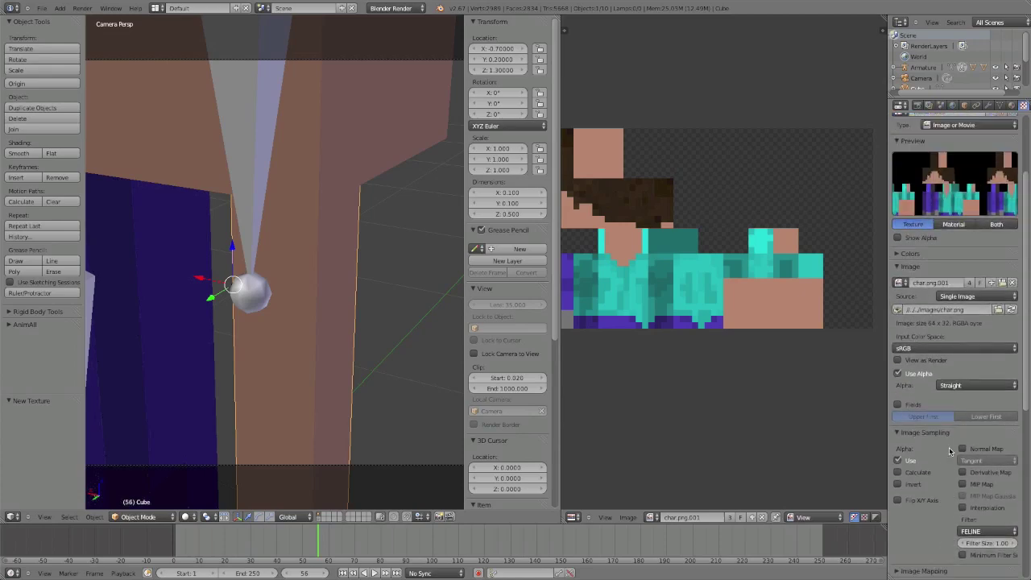
Step: Render the image again to check the textured bar and return to the 3D view
scroll(93, 38, "down", 2)
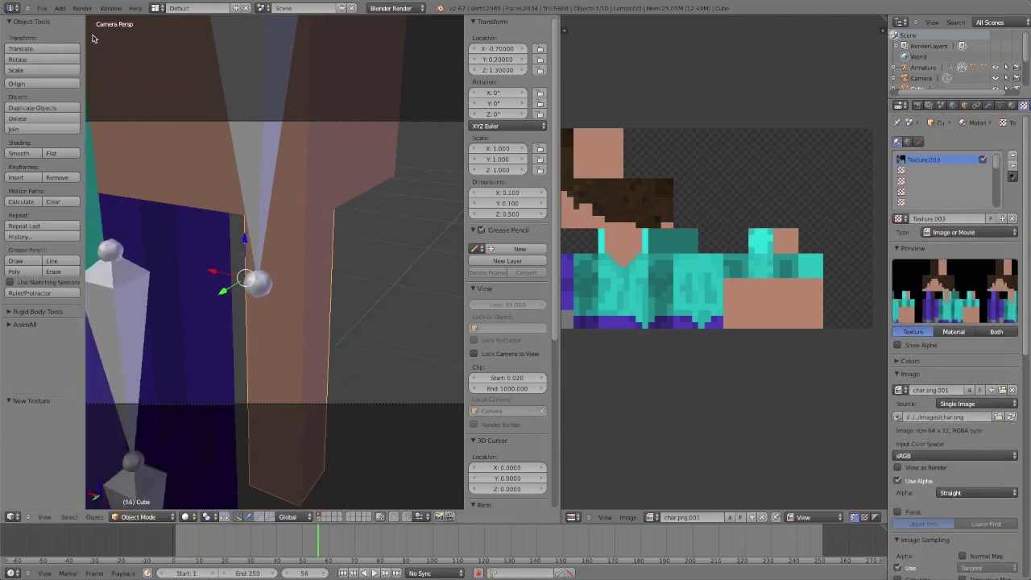
left_click(82, 8)
left_click(105, 25)
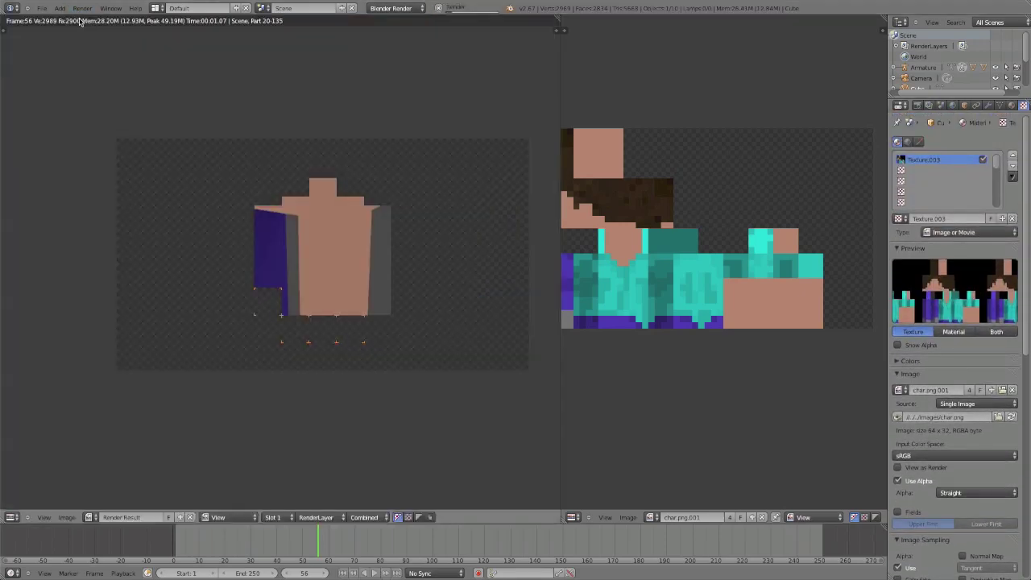
left_click(12, 516)
left_click(11, 512)
Step: Move the camera back along its local Z axis until the character's arms and legs fit in view
right_click(339, 376)
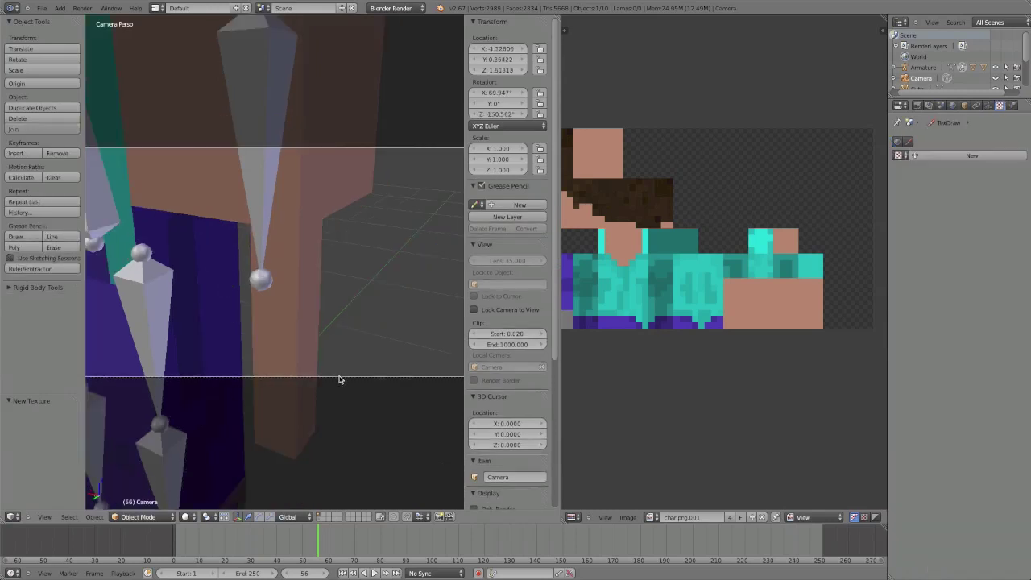
key("g")
key("z")
key("z")
left_click(341, 414)
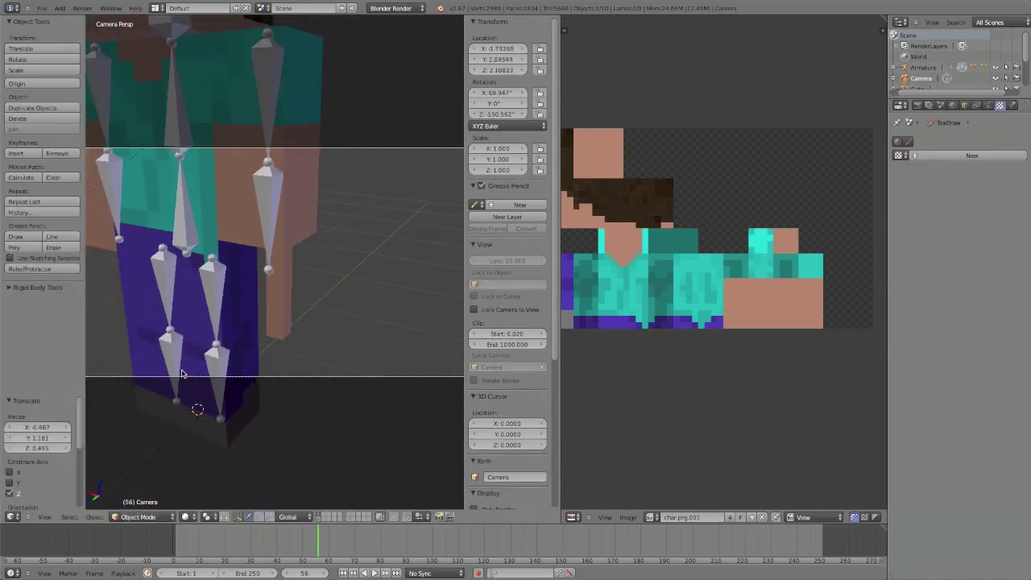
Step: Try rotating the left and right knee bones about X to demonstrate how the legs bend
right_click(204, 364)
key("r")
key("x")
right_click(192, 367)
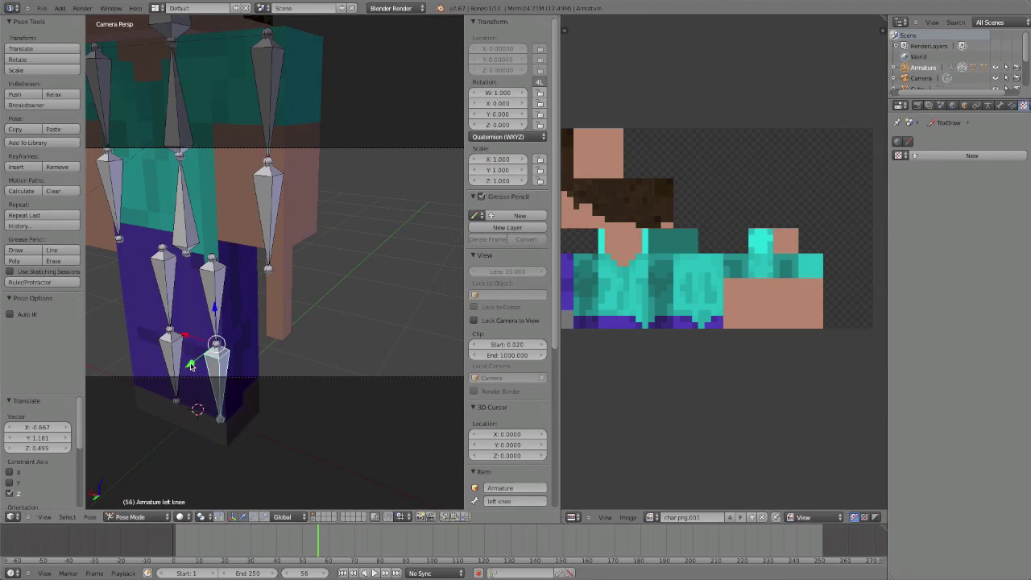
right_click(164, 360)
middle_click_drag(164, 360, 255, 347)
scroll(256, 347, "up", 3)
middle_click_drag(155, 407, 162, 393, "shift")
key("r")
key("x")
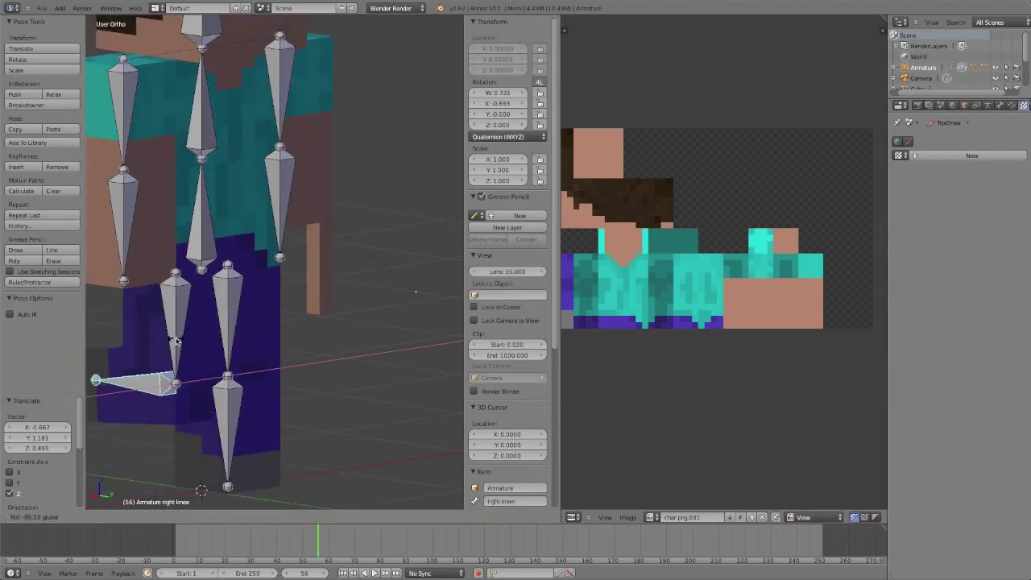
right_click(177, 341)
Step: Select the left elbow bone beside the bar and enter the armature's Edit Mode, viewed from the back
middle_click_drag(258, 349, 200, 515, "shift")
middle_click_drag(322, 219, 173, 248)
scroll(207, 317, "up", 4)
middle_click_drag(221, 366, 237, 483, "shift")
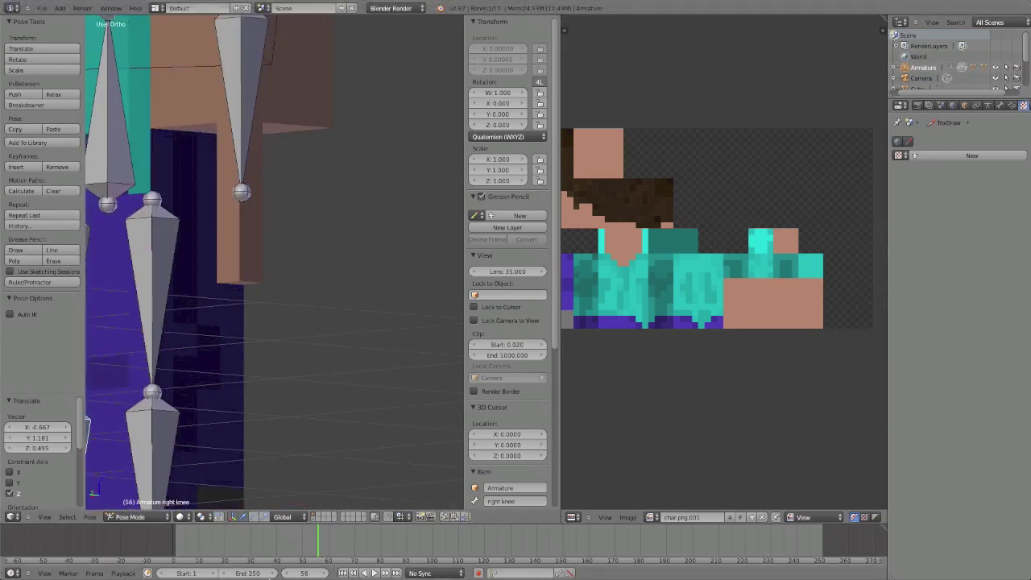
right_click(241, 150)
middle_click_drag(248, 168, 262, 248, "shift")
mouse_move(261, 249)
middle_mouse_down()
mouse_move(257, 266)
mouse_move(298, 265)
mouse_move(253, 258)
mouse_move(219, 270)
mouse_move(259, 238)
middle_mouse_up()
key("Tab")
scroll(260, 237, "down", 5)
key("KP_1")
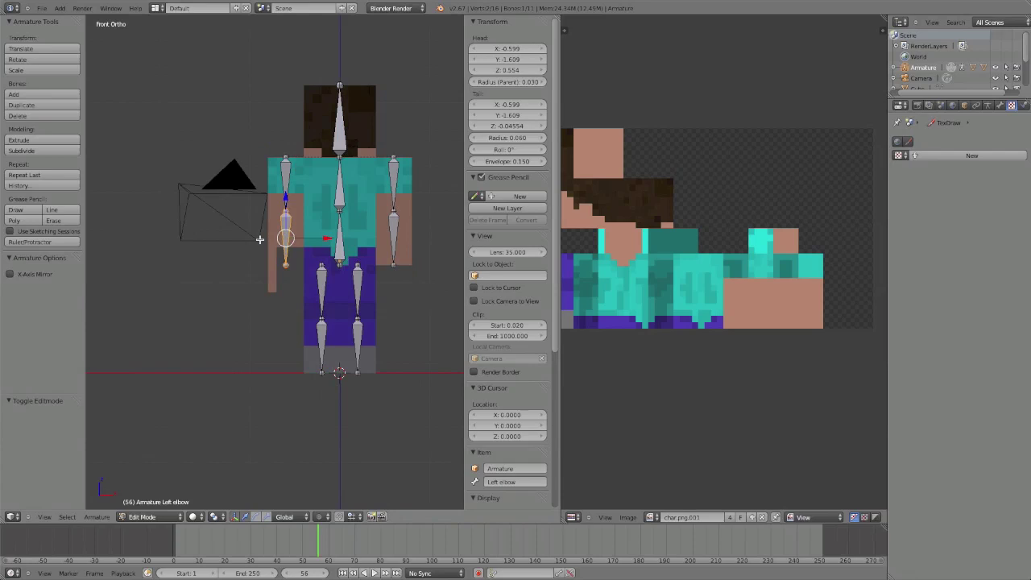
key("ctrl+KP_1")
middle_click_drag(267, 246, 301, 246, "shift")
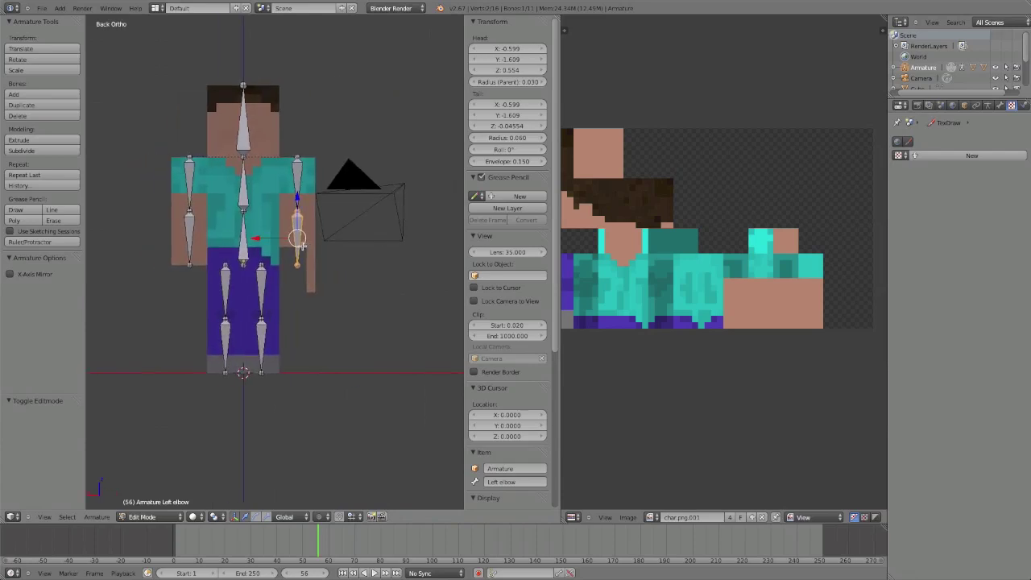
Step: Add a bone to the armature and shorten it to 0.1 by moving its tip down 0.9 along Z
key("shift+a")
left_click(242, 282)
key("g")
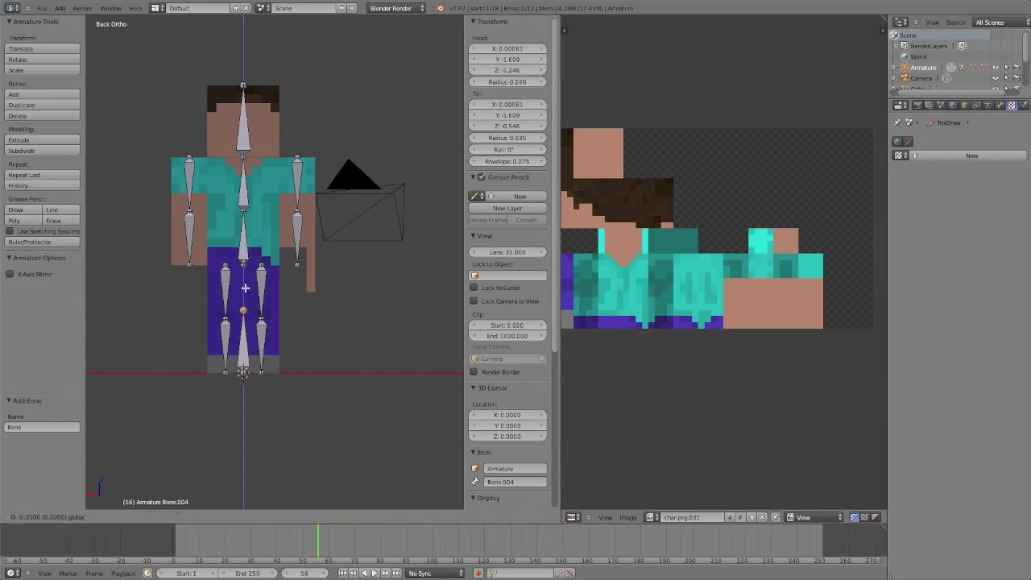
left_click(242, 341)
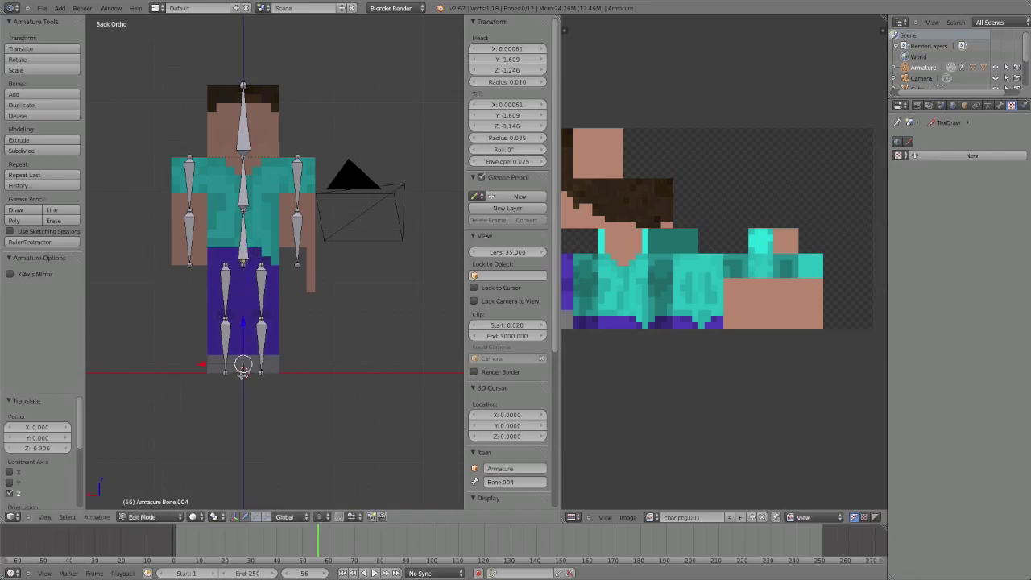
Step: Move the whole new bone 1.1 up along Z and -0.7 along X onto the bar beneath the arm
left_click(242, 375)
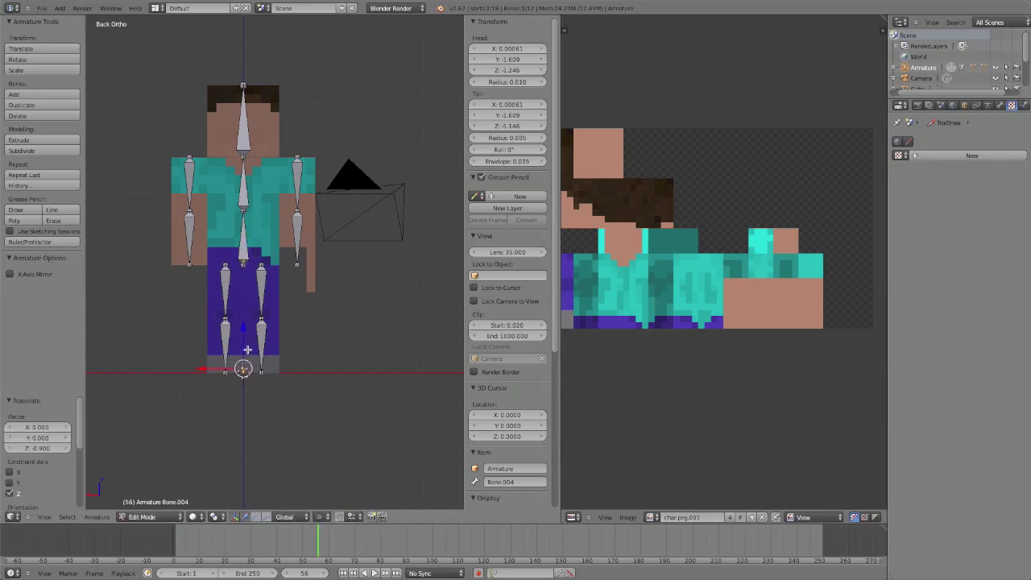
key("g")
left_click(231, 268)
left_click_drag(231, 268, 297, 269)
left_click(296, 270)
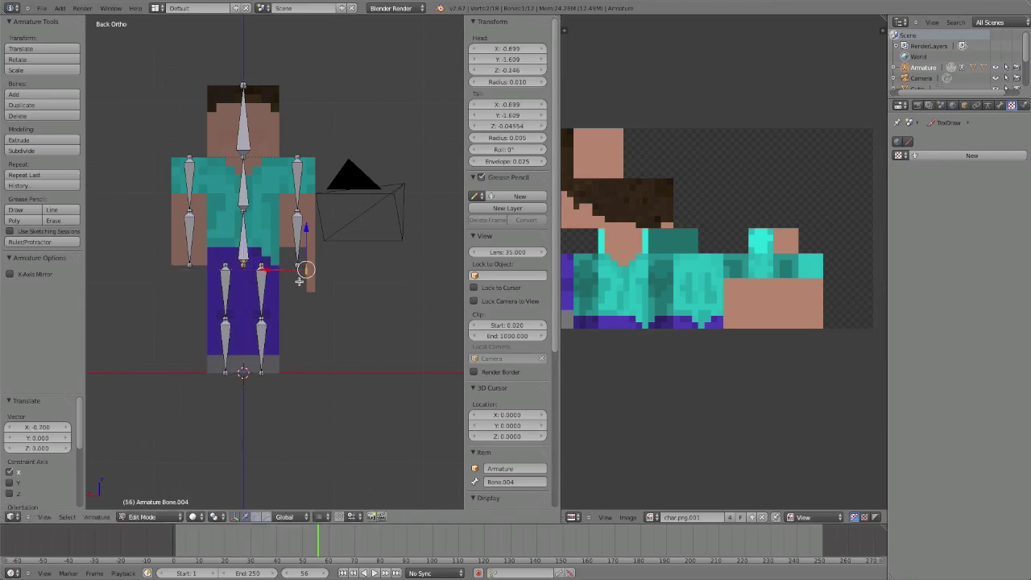
Step: Centre the small bone on the bar's width at X -0.749, raise it 0.2 to the bar's top and rotate it 180°
scroll(313, 283, "up", 6)
key("KP_Decimal")
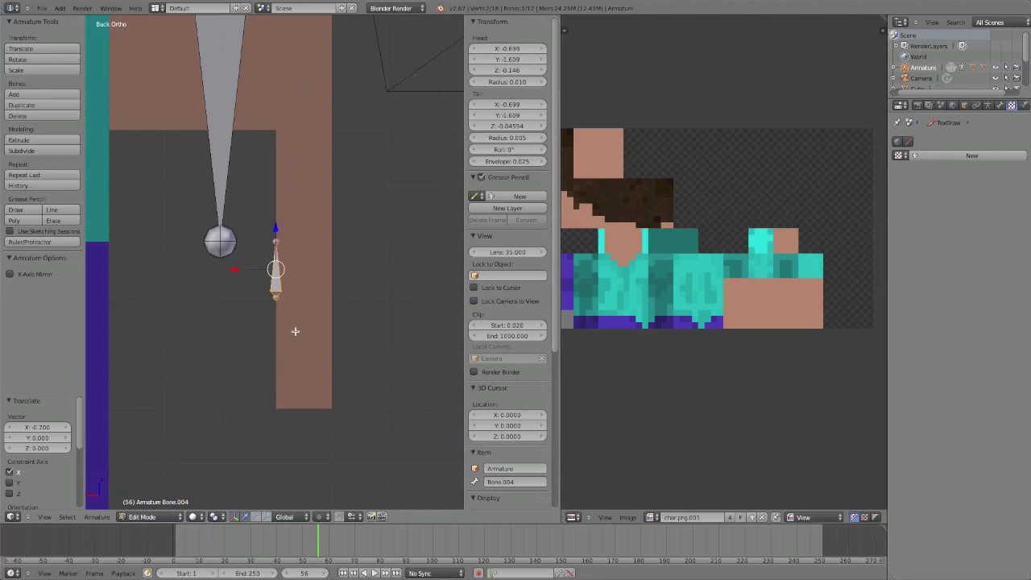
scroll(243, 297, "up", 6)
left_click_drag(253, 278, 308, 172)
scroll(312, 230, "down", 3)
scroll(312, 229, "up", 3, "shift")
key("r")
key("1")
key("8")
key("0")
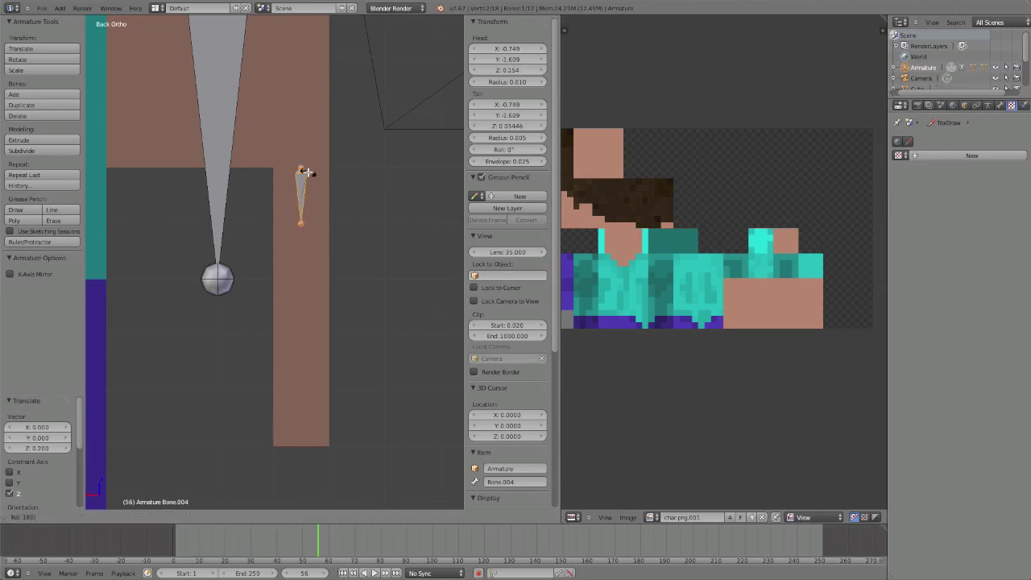
key("Return")
scroll(303, 215, "down", 2)
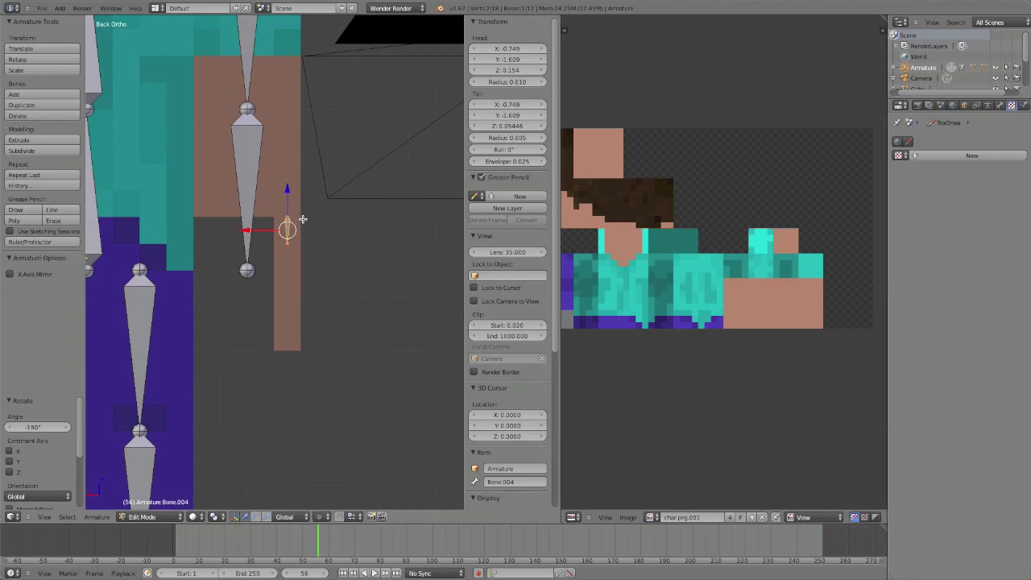
Step: Save the file and switch the armature to Pose Mode
key("ctrl+s")
left_click(303, 220)
key("ctrl+Tab")
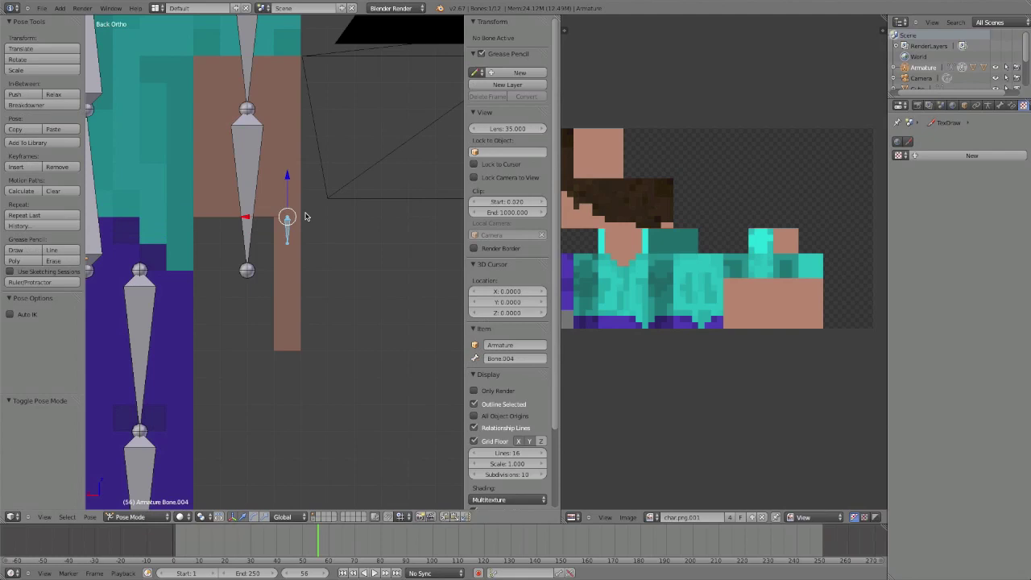
Step: From the left view, move the small bone along Y in Edit Mode until it lines up with the bar
scroll(306, 215, "down", 5)
scroll(307, 217, "up", 9)
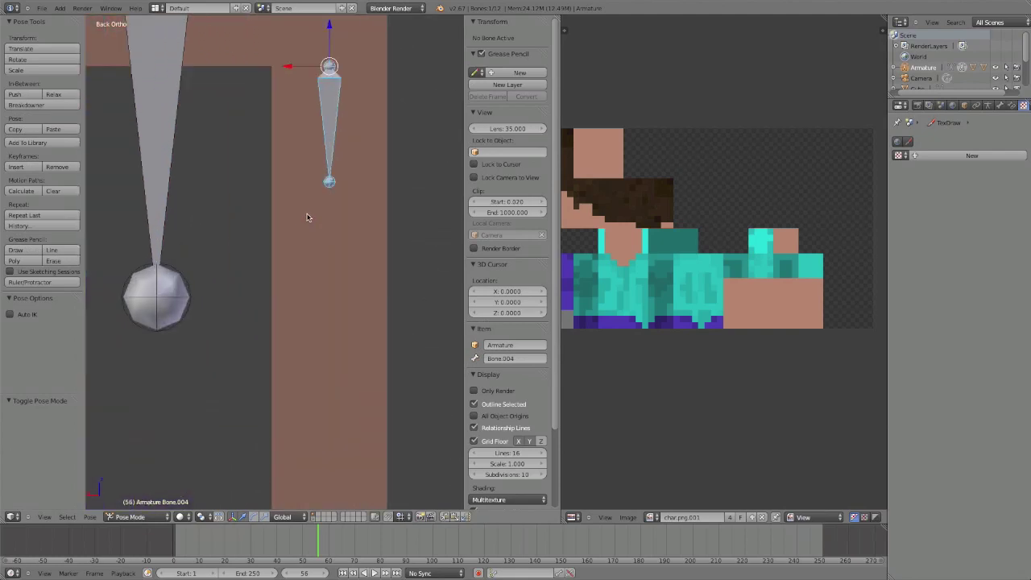
key("KP_3")
key("KP_Decimal")
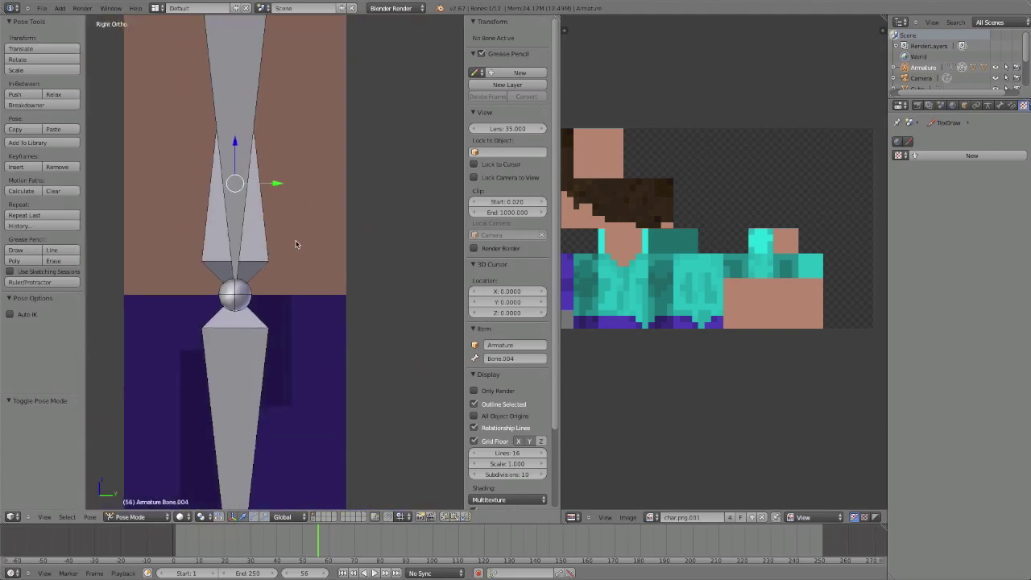
key("ctrl+KP_3")
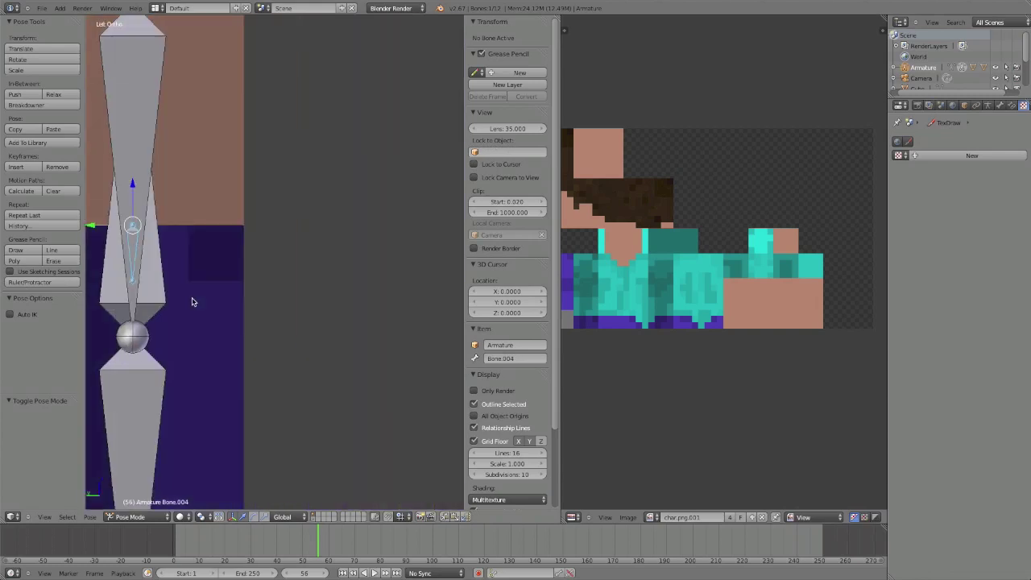
middle_click_drag(202, 302, 295, 315, "shift")
key("z")
key("z")
key("Tab")
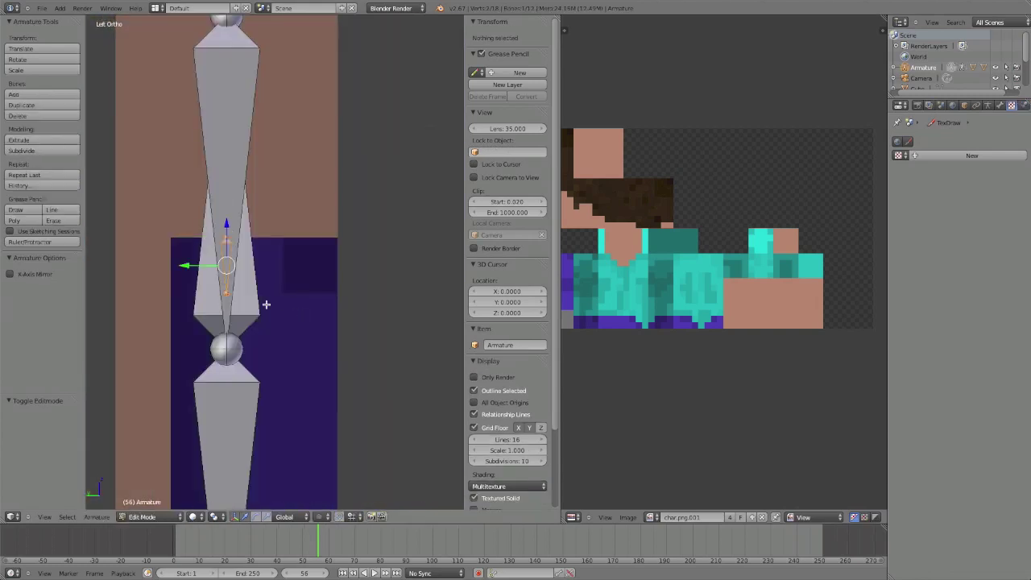
mouse_move(201, 267)
left_mouse_down()
mouse_move(134, 267)
mouse_move(206, 270)
mouse_move(191, 271)
left_mouse_up()
scroll(204, 274, "down", 4)
right_click(191, 272)
scroll(190, 270, "up", 4)
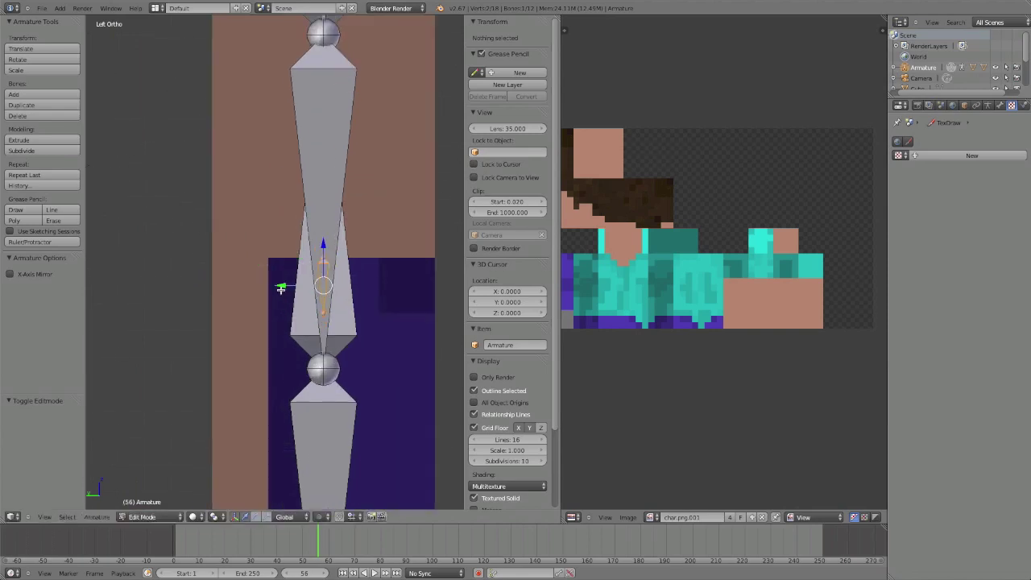
left_click_drag(291, 284, 209, 290)
Step: Return the armature to Pose Mode and inspect the small bone's placement in the bar from several angles
key("ctrl+Tab")
scroll(211, 292, "down", 5)
key("z")
middle_click_drag(211, 292, 392, 327)
key("z")
middle_click_drag(278, 314, 236, 301)
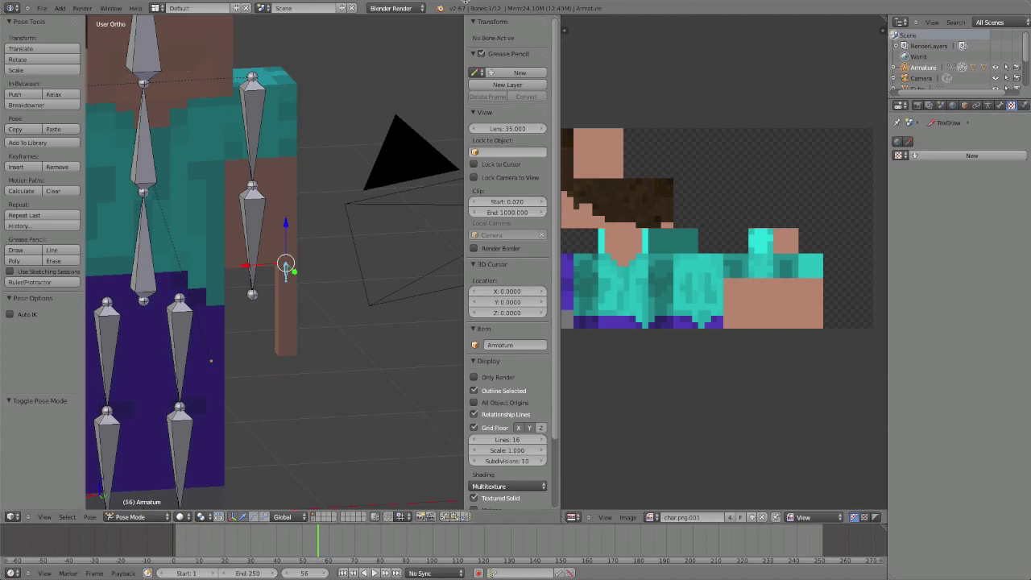
scroll(321, 215, "up", 8)
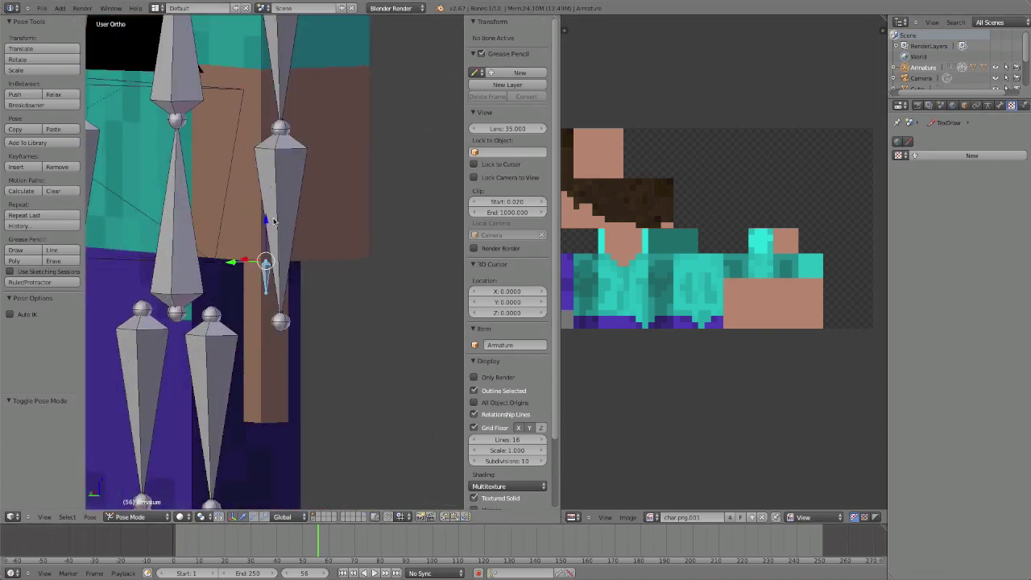
scroll(265, 236, "down", 6)
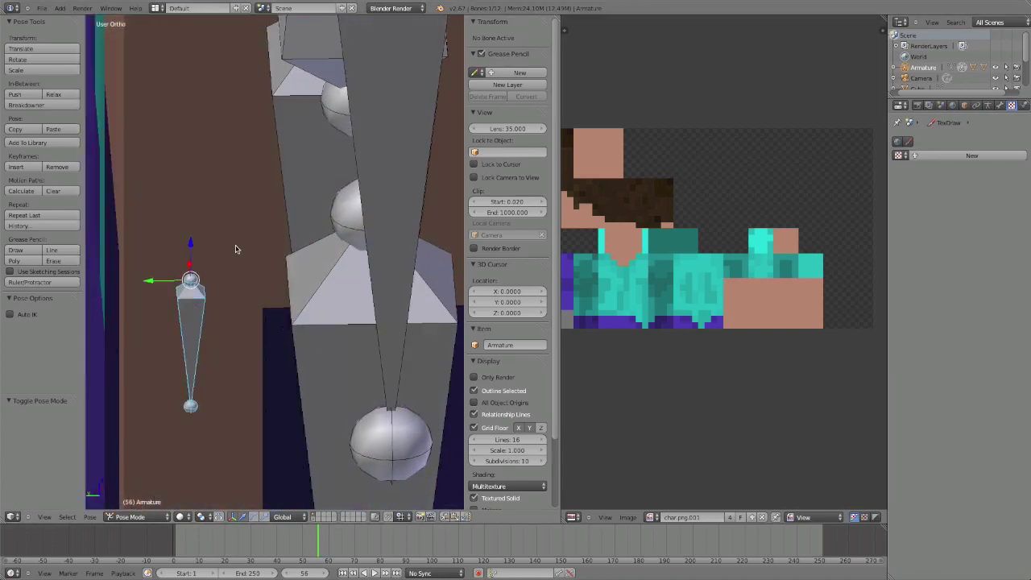
Step: Switch to the back view, put the armature in Edit Mode and save the file
key("ctrl+KP_1")
scroll(344, 275, "up", 4)
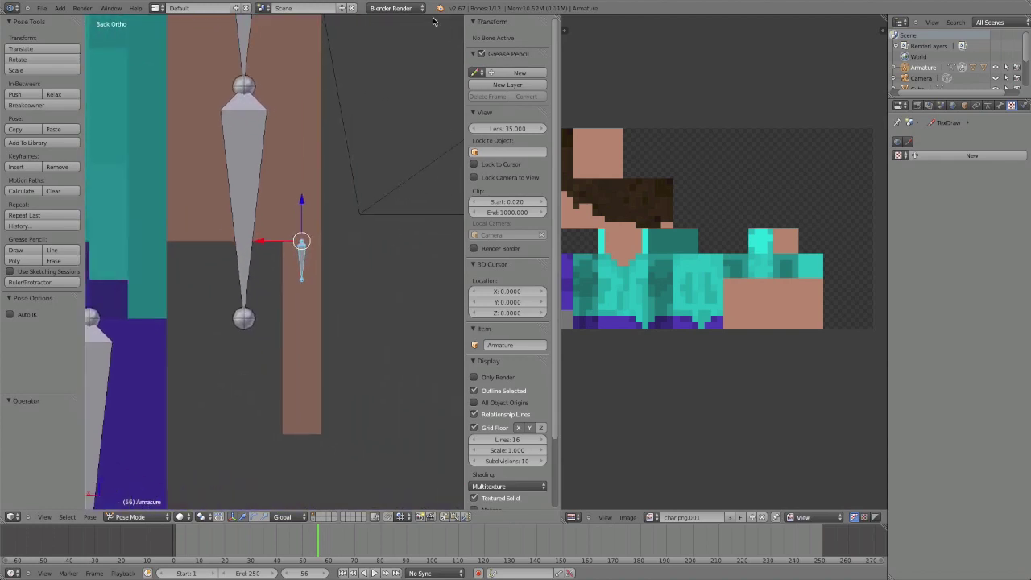
key("ctrl+s")
left_click(395, 163)
scroll(375, 156, "up", 4)
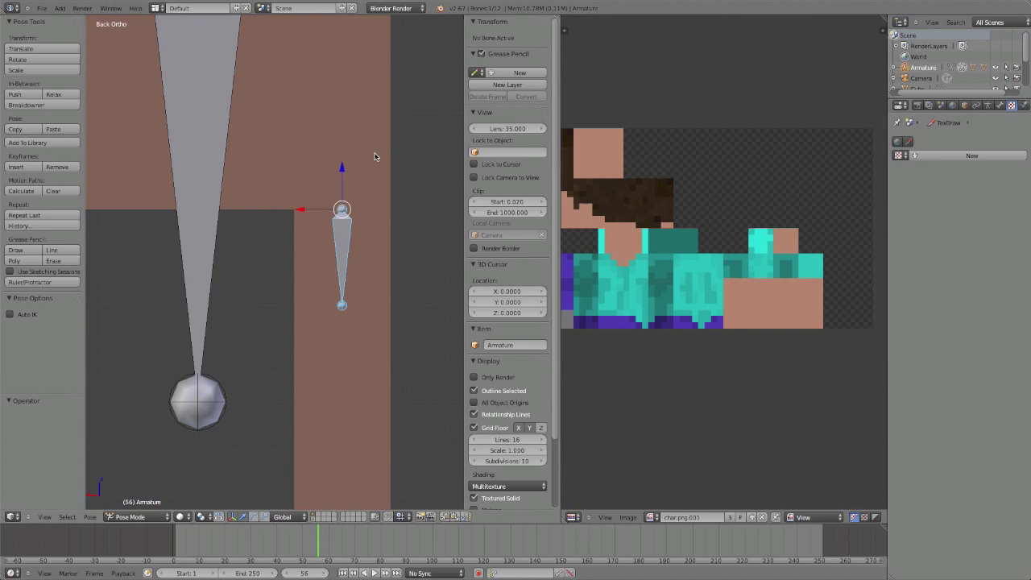
key("Tab")
key("ctrl+s")
left_click(354, 132)
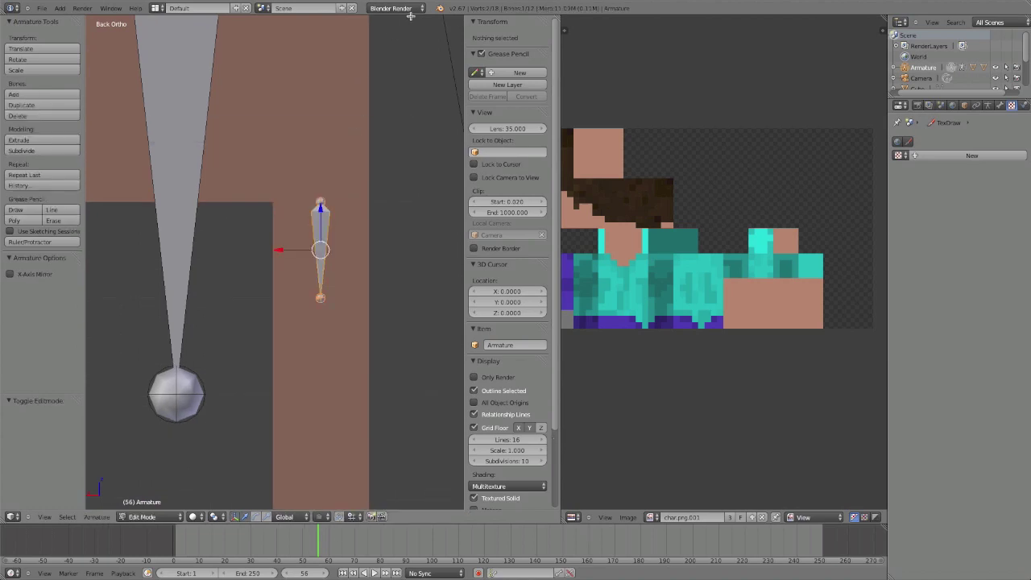
Step: Open the recent file chartutortex copy 3.blend as a reference and set the timeline-side editor area to a 3D View
left_click(440, 10)
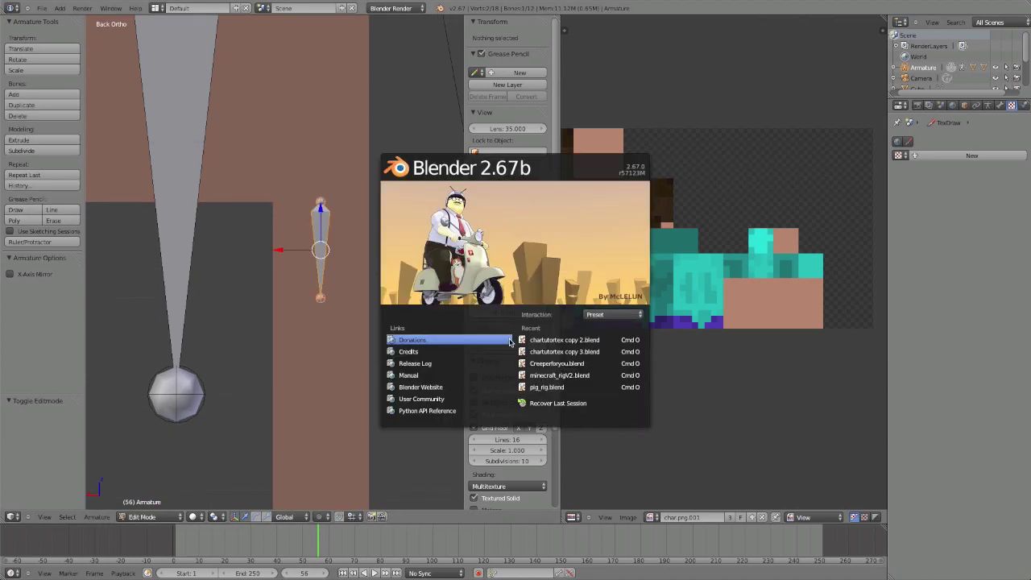
left_click(565, 352)
scroll(386, 331, "up", 3)
left_click(16, 516)
left_click(29, 506)
scroll(353, 319, "up", 4)
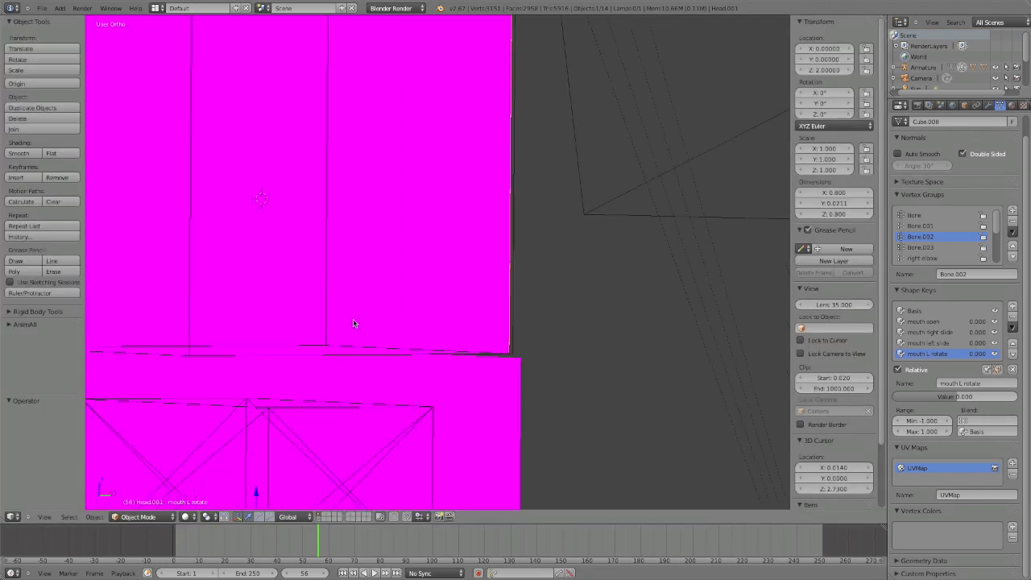
Step: Select the middle finger bone in the reference rig and examine the three-bone chain from the front view
scroll(456, 207, "down", 5)
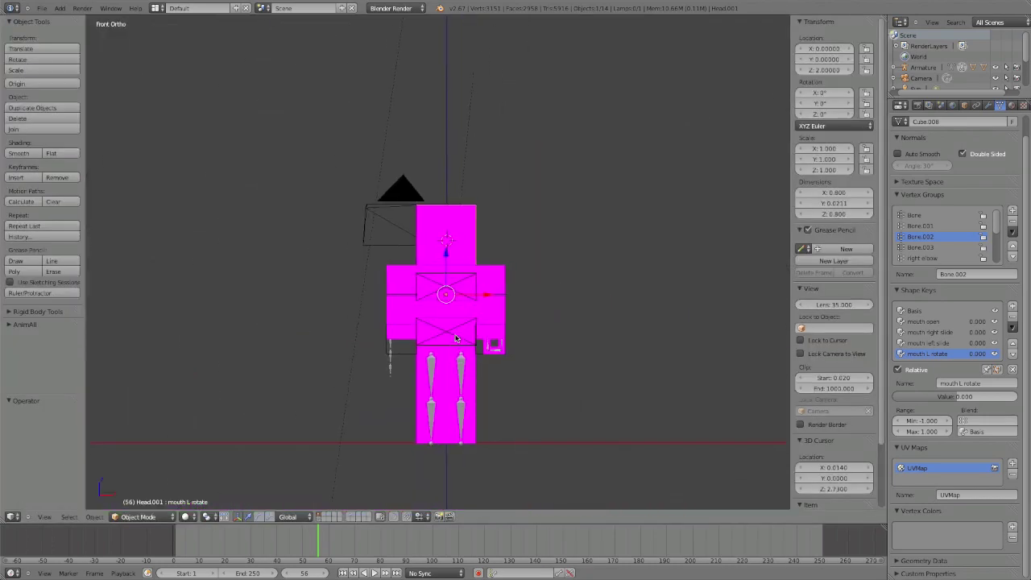
scroll(428, 263, "up", 7)
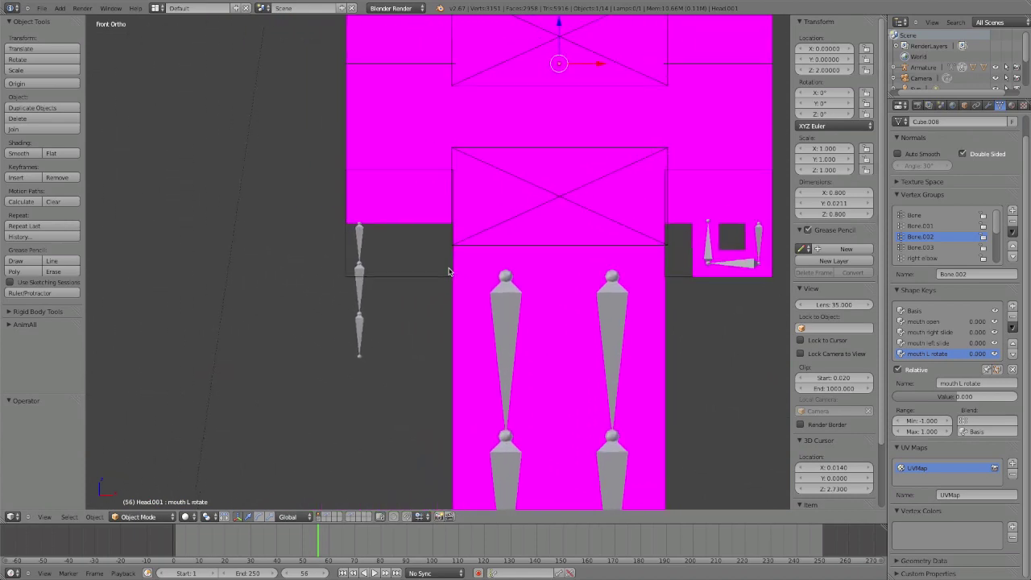
scroll(467, 281, "up", 9)
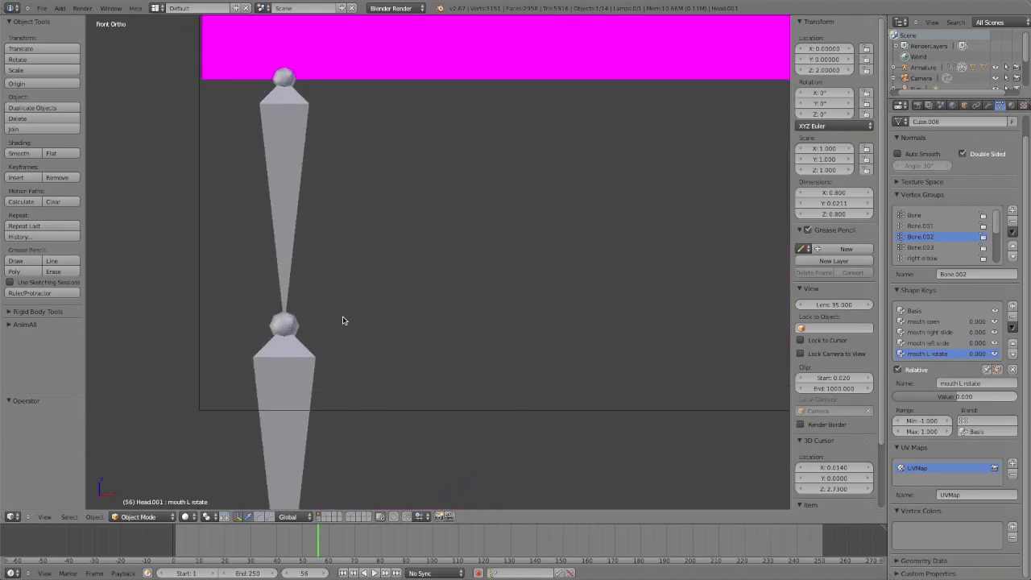
right_click(318, 325)
scroll(324, 268, "down", 3)
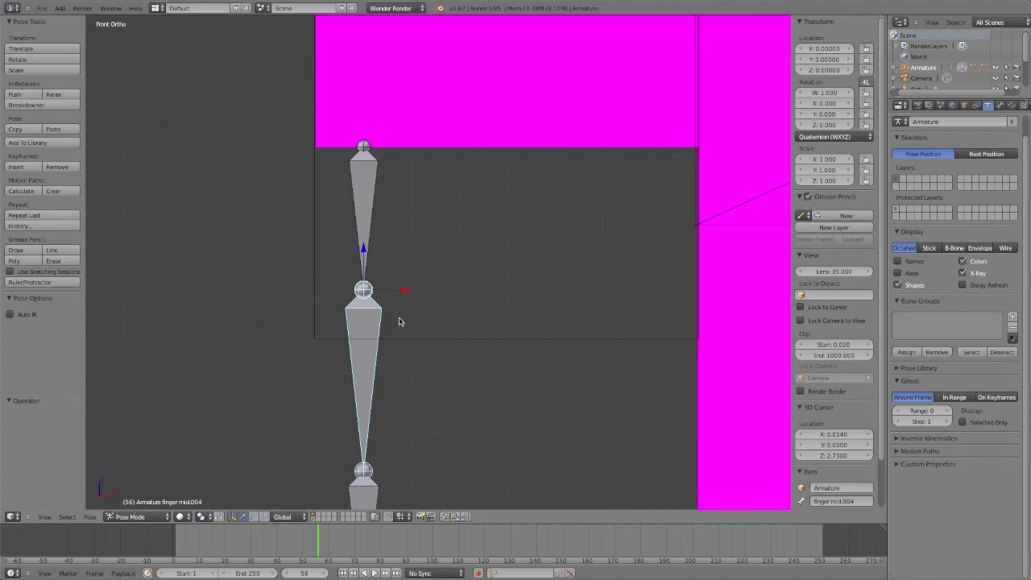
scroll(399, 321, "down", 1)
middle_click_drag(397, 320, 423, 230, "shift")
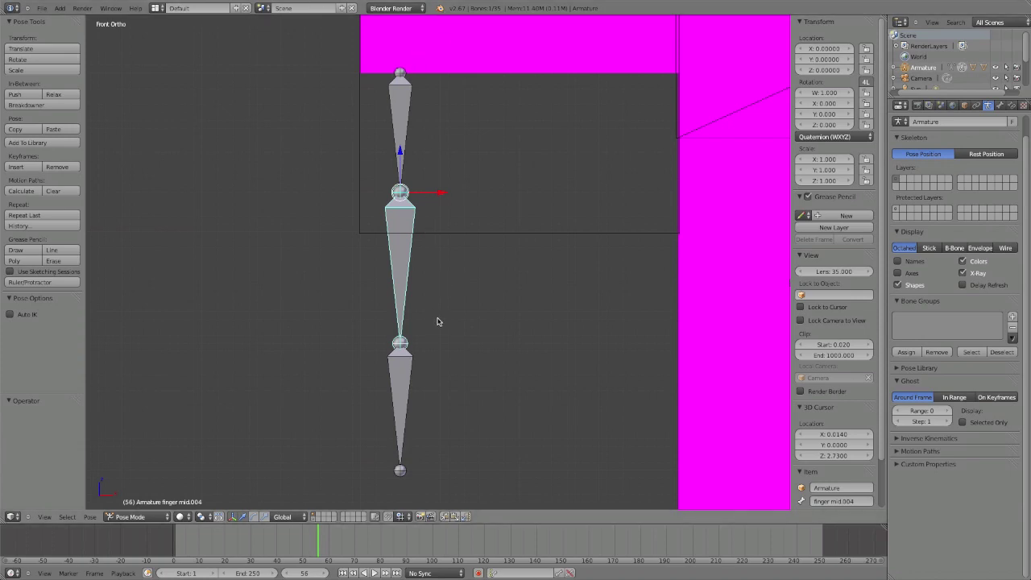
middle_click_drag(437, 322, 440, 331, "shift")
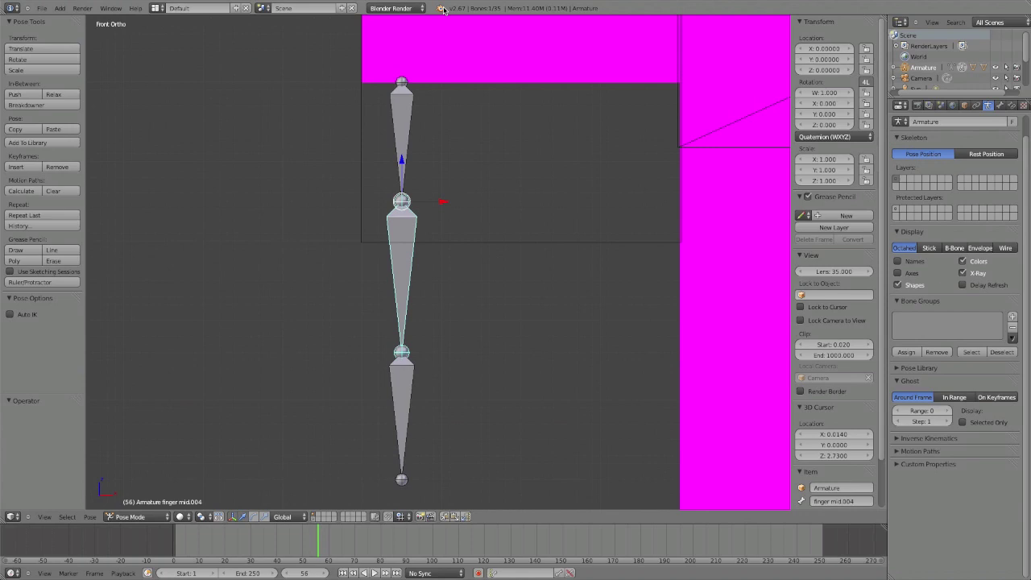
Step: Reopen the working file chartutortex copy 2.blend from the recent files
left_click(440, 9)
left_click(382, 133)
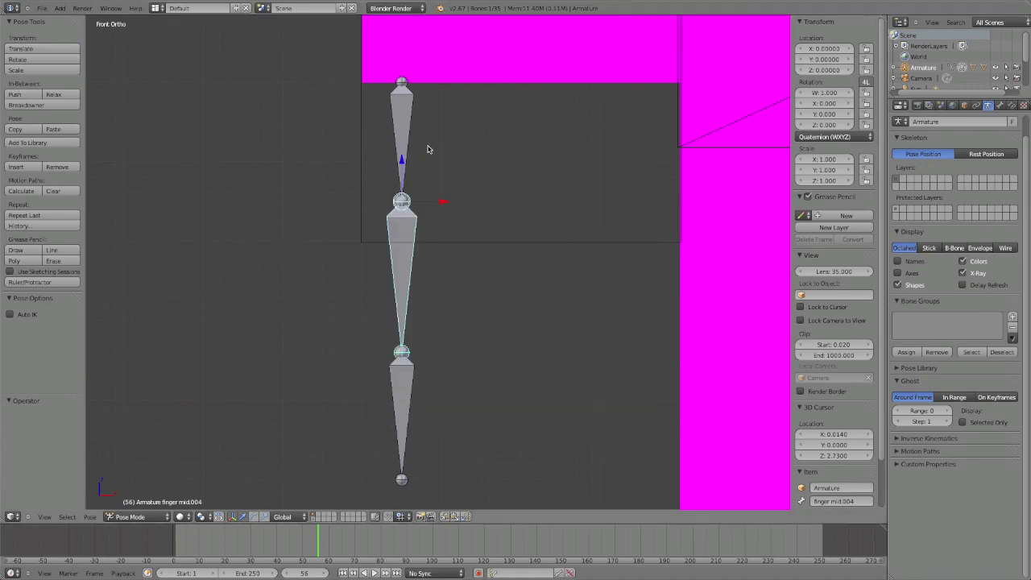
left_click(440, 9)
left_click(581, 351)
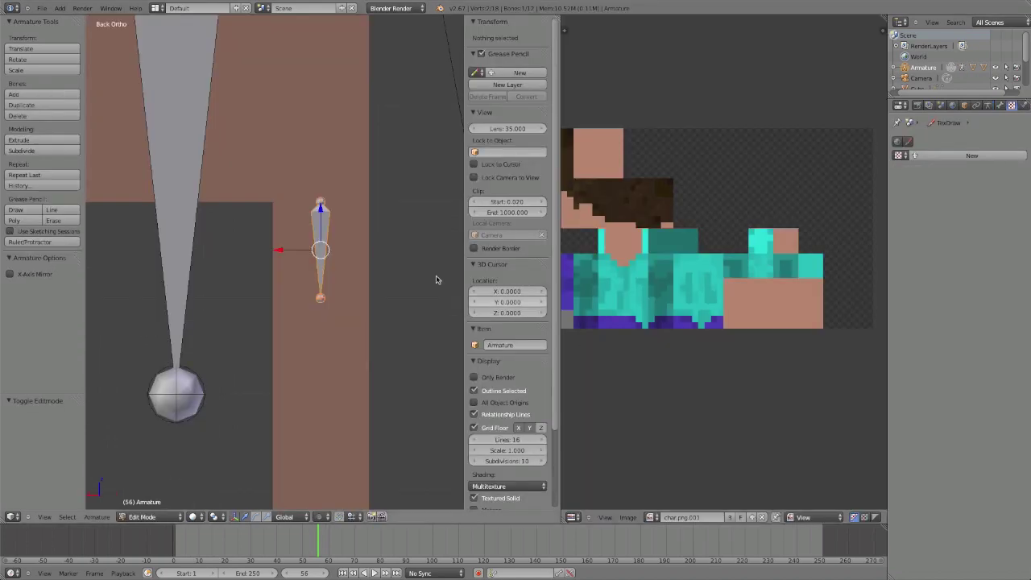
Step: Lengthen the small bone by lowering its tail 0.05 in total along Z
right_click(295, 278)
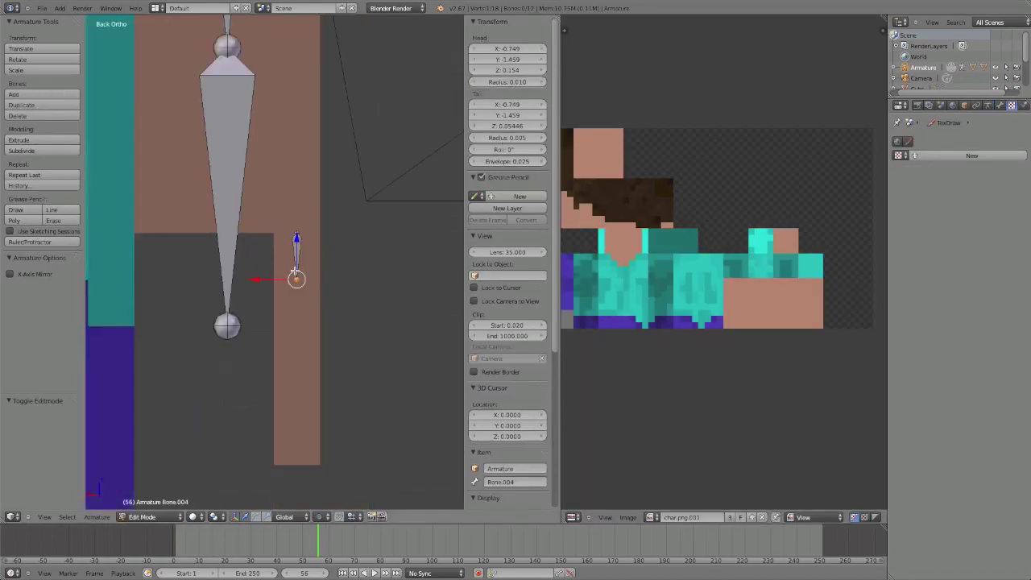
scroll(297, 274, "up", 1)
left_click_drag(302, 264, 302, 288)
scroll(304, 306, "up", 5)
scroll(324, 339, "down", 3)
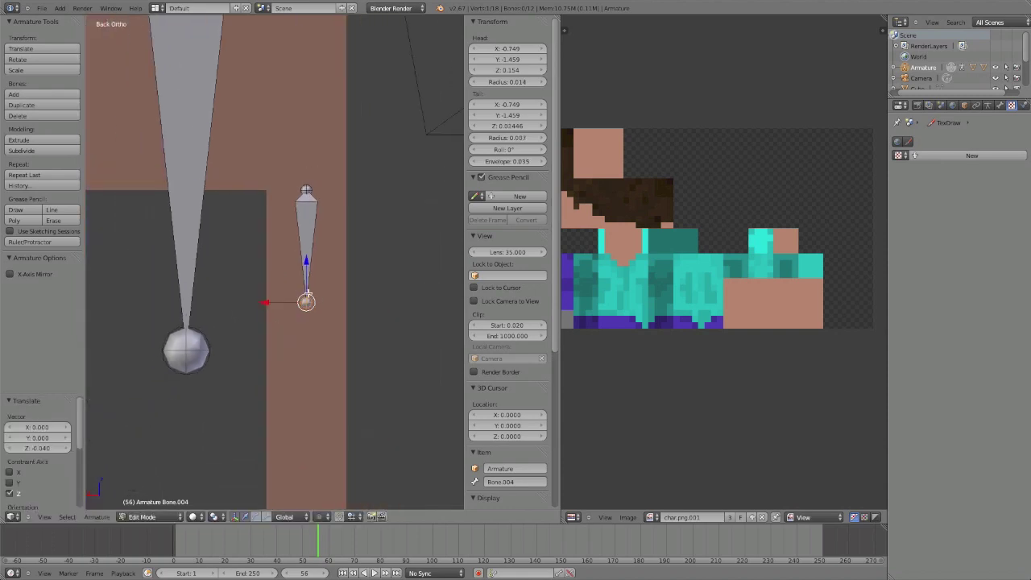
left_click_drag(303, 283, 304, 290)
scroll(314, 290, "down", 3)
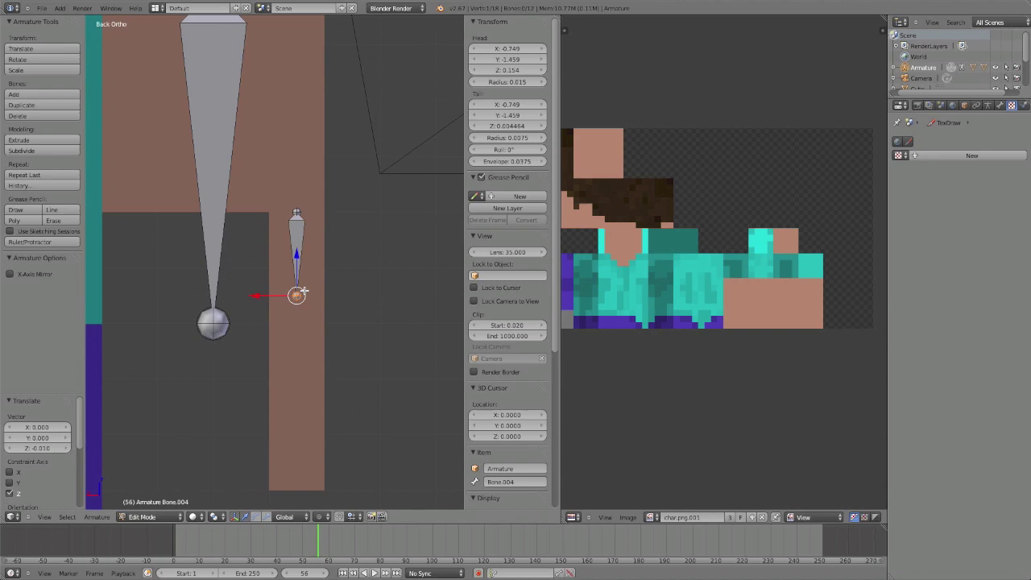
Step: In wireframe display, extrude a second bone 0.19 straight down from the small bone's tail
scroll(331, 304, "up", 1)
key("z")
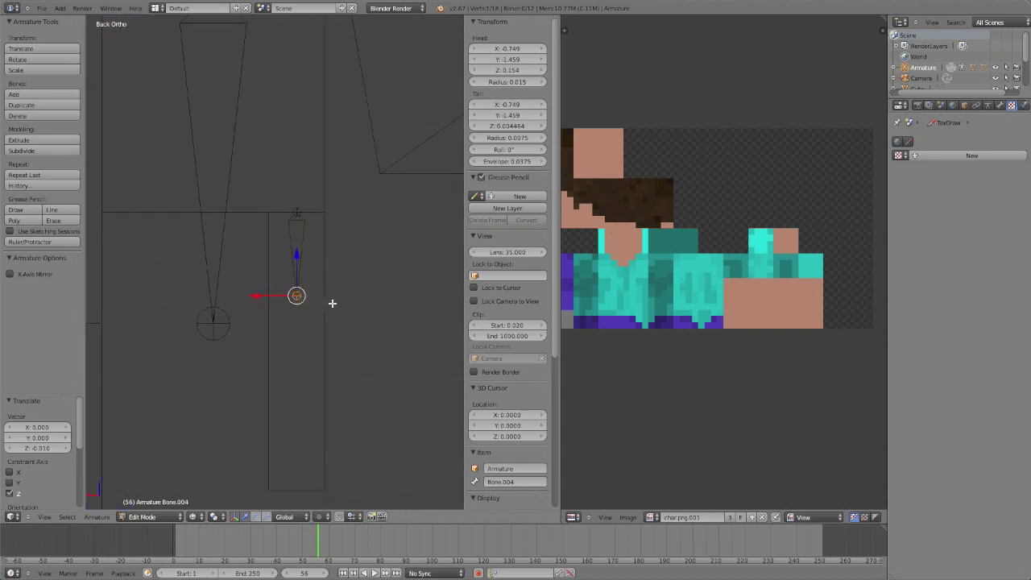
scroll(332, 303, "up", 2)
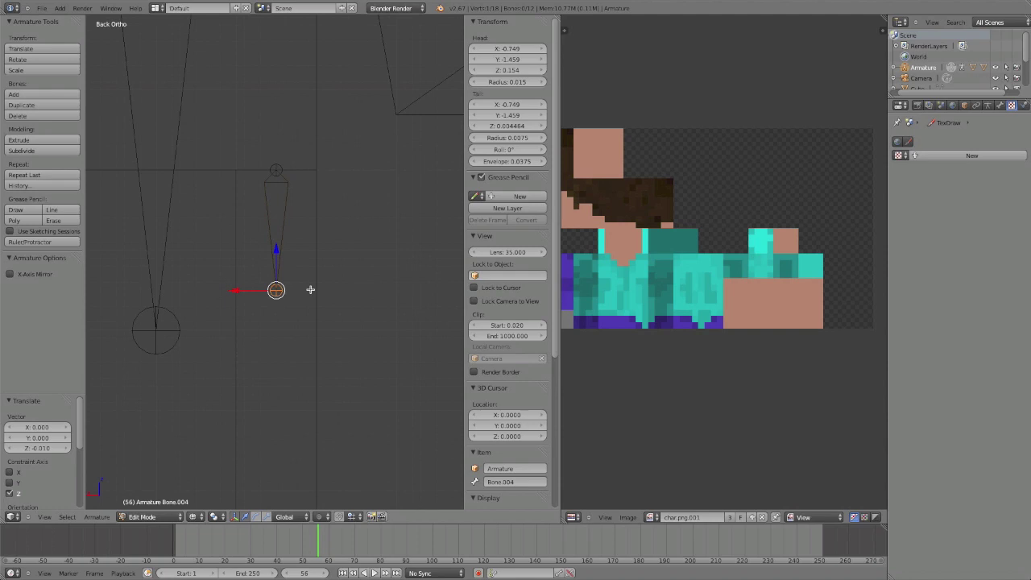
key("e")
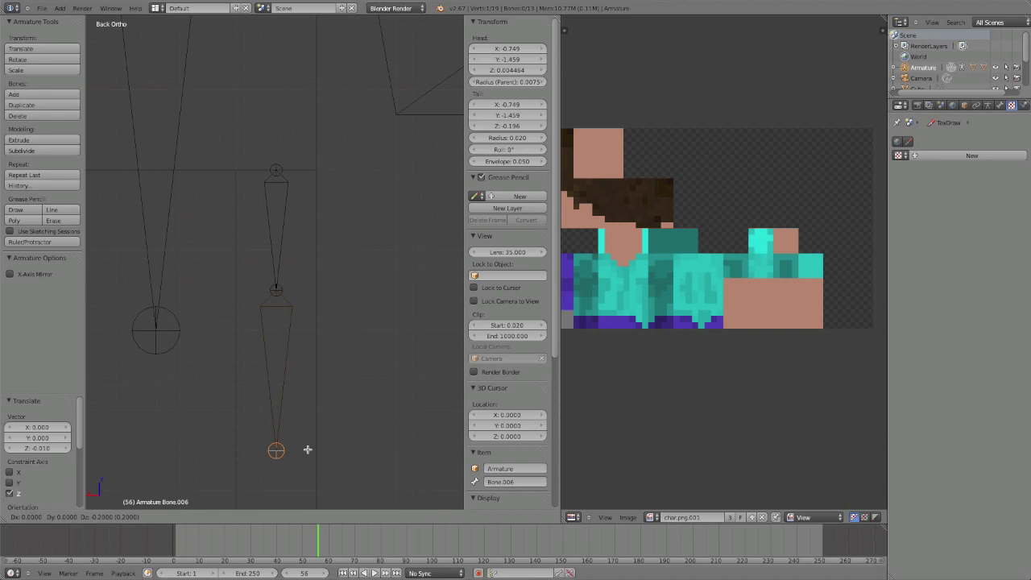
left_click(308, 440)
middle_click_drag(309, 439, 309, 409, "shift")
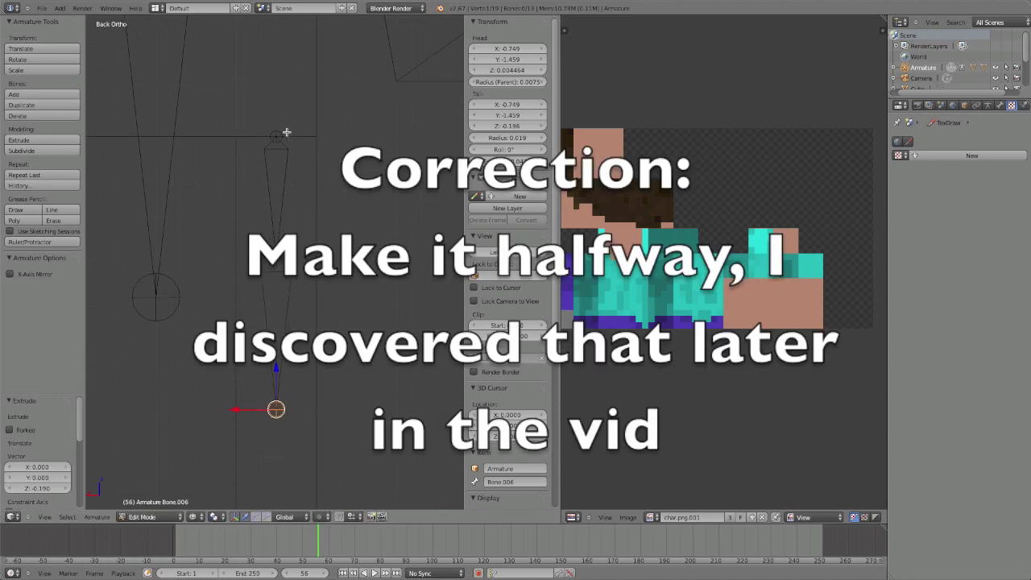
Step: Open the reference file chartutortex copy 3.blend again and show its 3D View
left_click(440, 10)
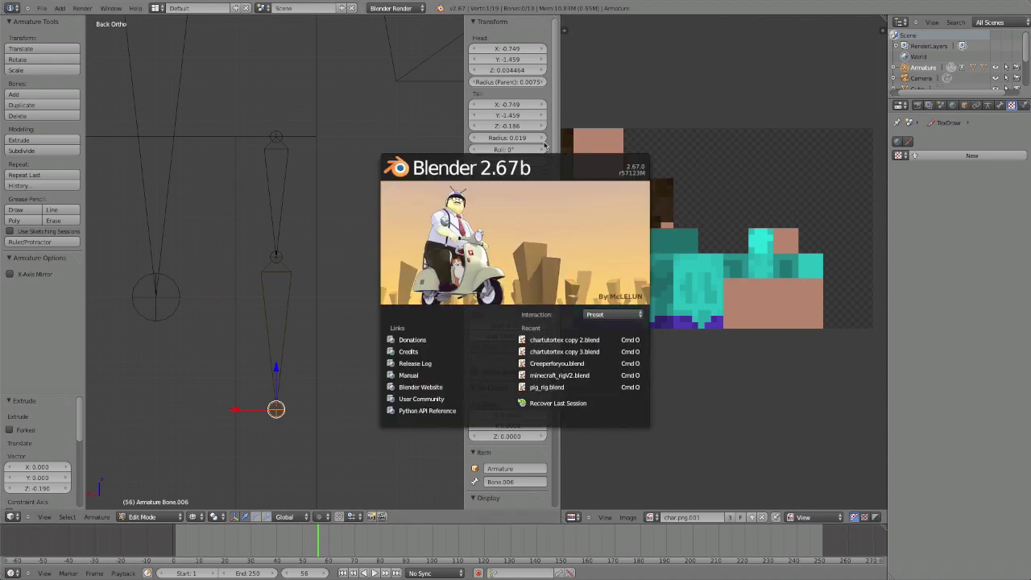
left_click(613, 351)
left_click(12, 517)
left_click(23, 504)
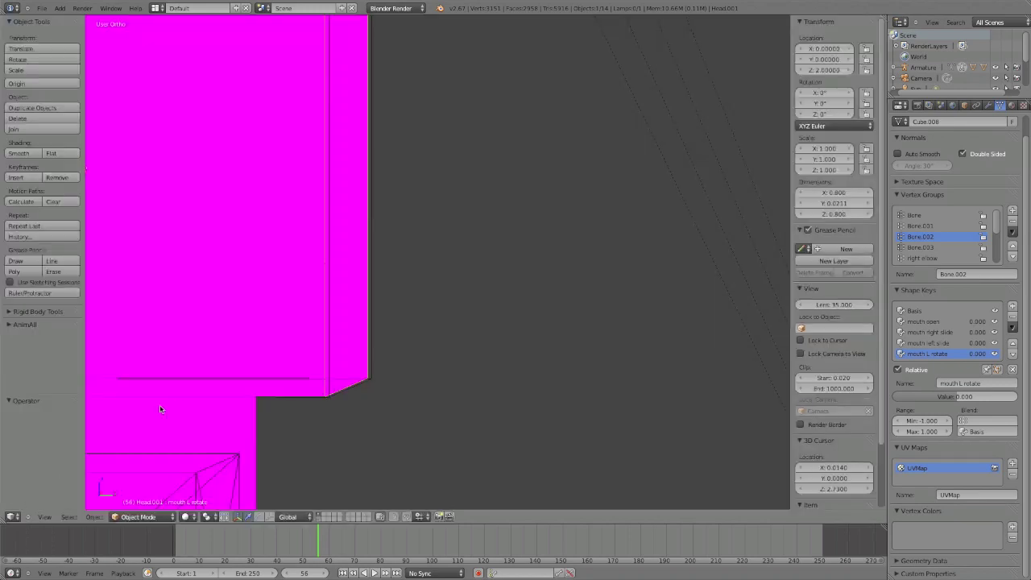
Step: Examine the proportions of the three reference finger bones from the back view, saving the file along the way
key("ctrl+KP_1")
scroll(211, 382, "down", 5)
middle_click_drag(225, 395, 290, 177, "shift")
middle_click_drag(260, 361, 280, 332, "shift")
middle_click_drag(308, 387, 125, 333, "shift")
scroll(322, 390, "up", 5)
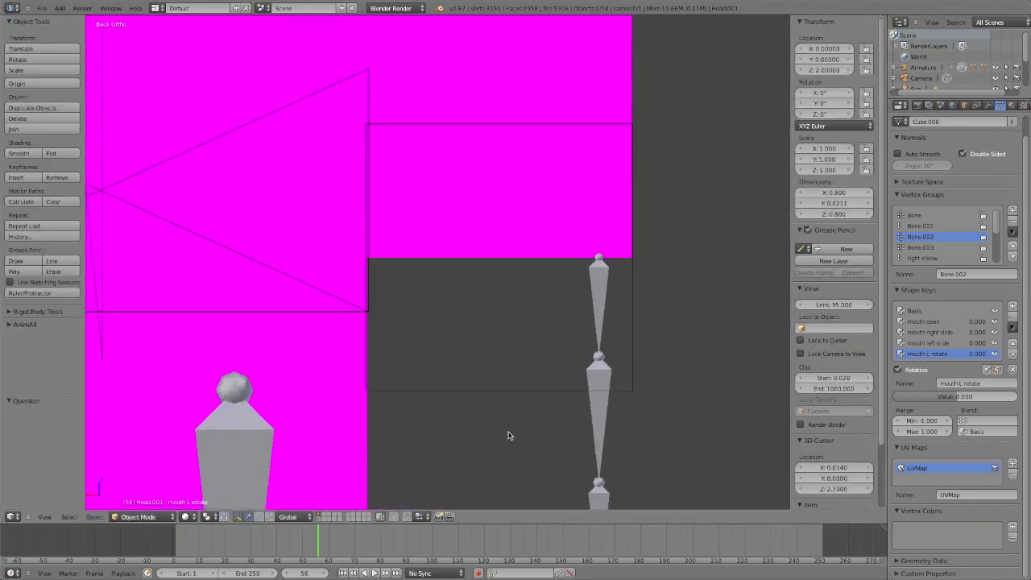
middle_click_drag(523, 448, 391, 324, "shift")
key("ctrl+s")
left_click(390, 322)
middle_click_drag(446, 364, 412, 336, "shift")
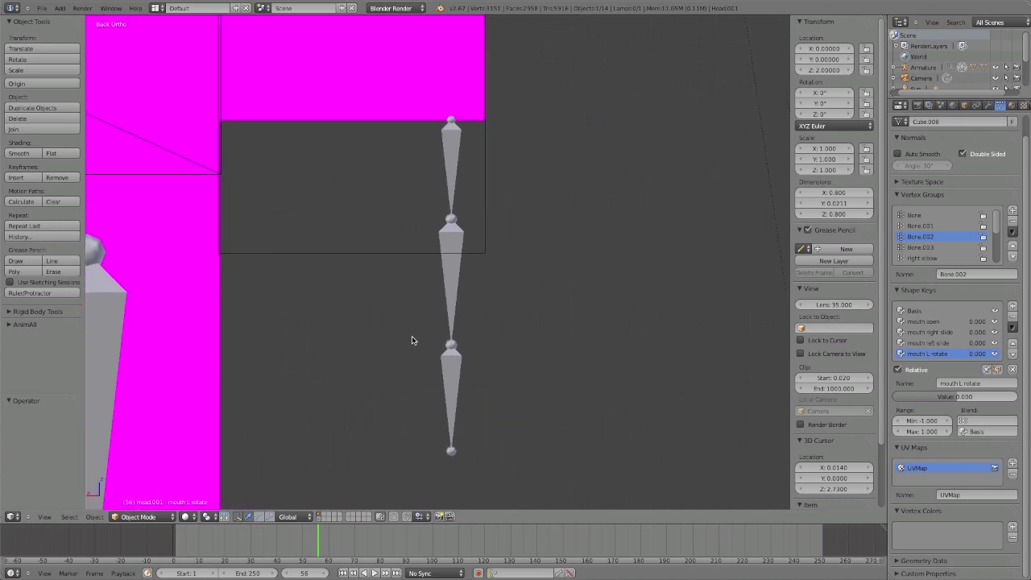
scroll(412, 340, "up", 1)
middle_click_drag(475, 377, 457, 316, "shift")
Step: Return to the working file chartutortex copy 2.blend through the recent files
left_click(441, 10)
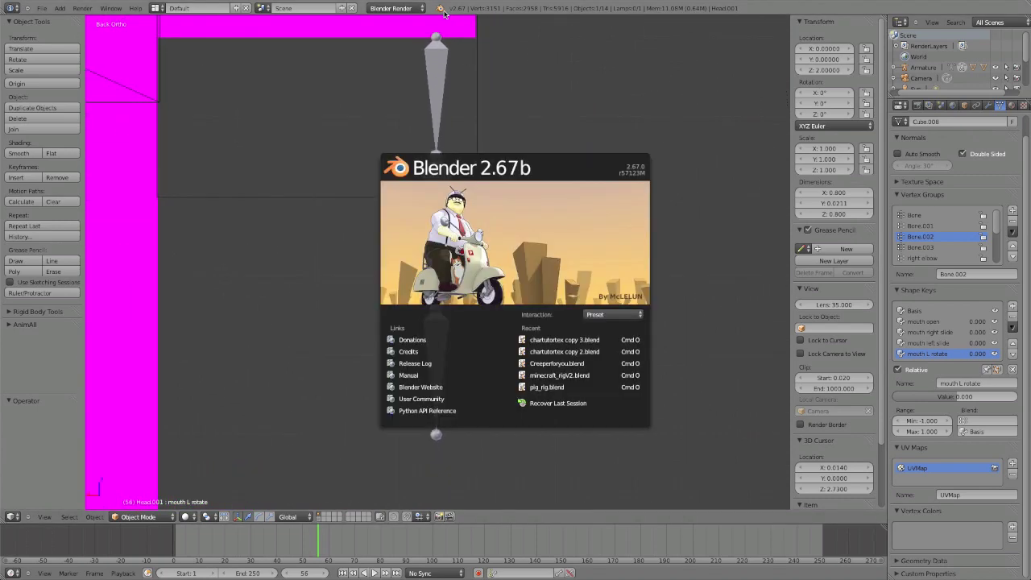
left_click(582, 343)
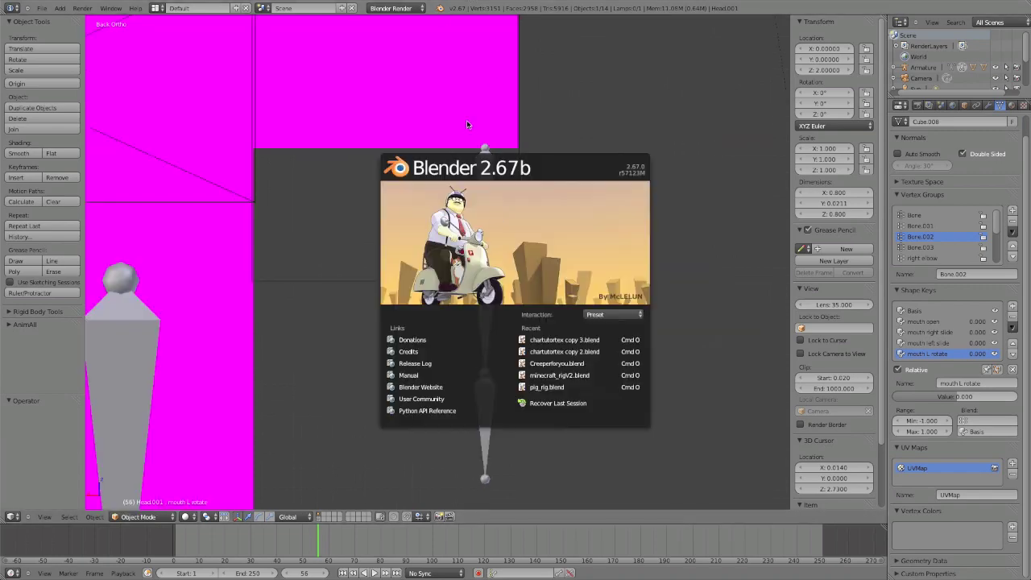
left_click(620, 351)
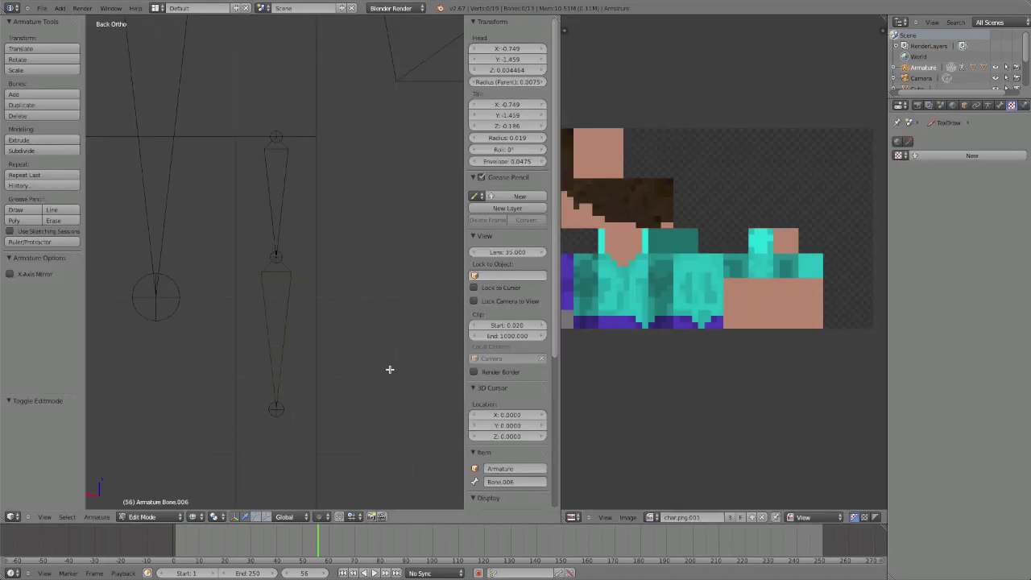
Step: Extrude a third bone 0.16 straight down from the second bone's tail to the bar's bottom edge
right_click(276, 407)
middle_click_drag(276, 405, 304, 331, "shift")
key("e")
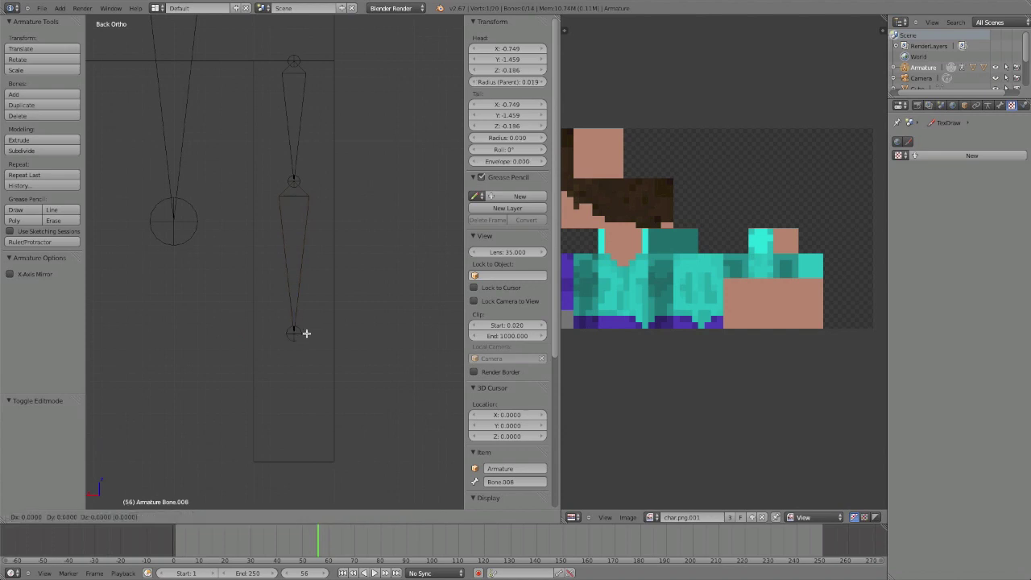
left_click(311, 453)
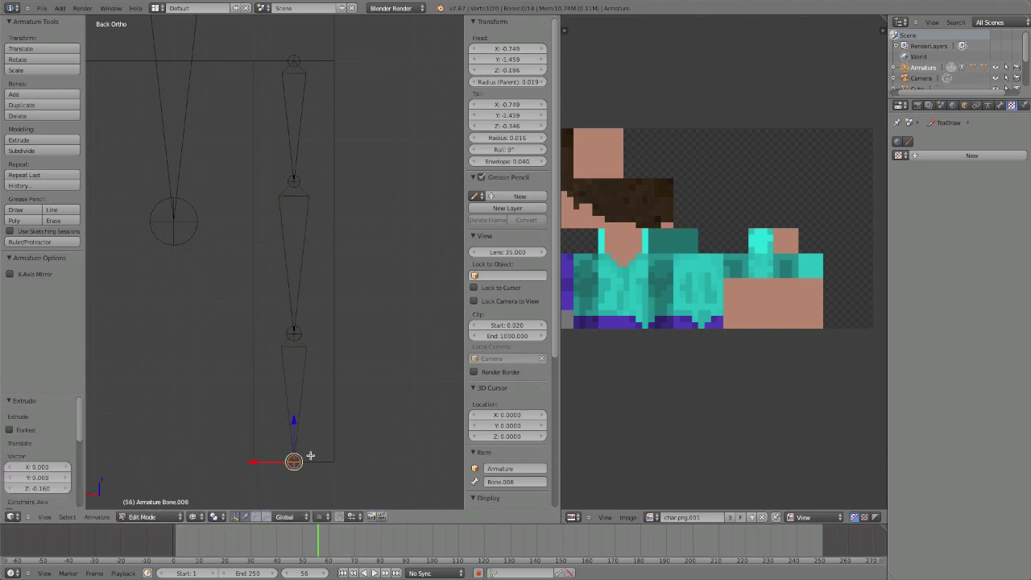
Step: Restore the textured display, leave Edit Mode and put the armature in Pose Mode
scroll(315, 435, "down", 4)
key("alt+z")
scroll(319, 404, "down", 3)
key("Tab")
middle_click_drag(320, 405, 239, 414)
key("ctrl+Tab")
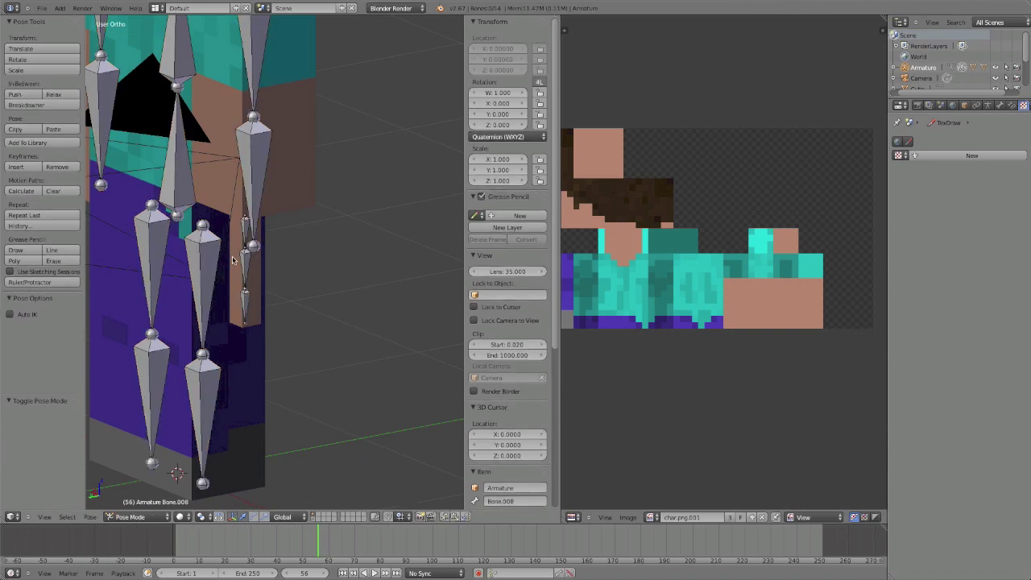
Step: Select the lowest bone of the finger chain and try rotating and moving it, cancelling each transform
middle_click_drag(214, 253, 250, 298)
right_click(254, 306)
scroll(253, 306, "up", 5)
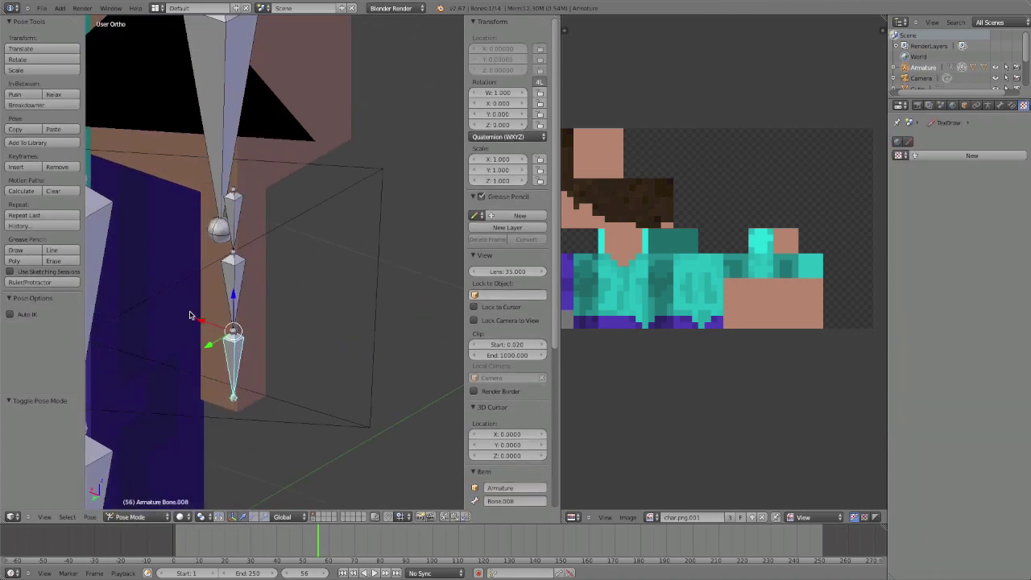
key("r")
right_click(94, 419)
middle_click_drag(266, 354, 346, 345)
left_click(377, 335)
left_click_drag(360, 335, 357, 349)
right_click(359, 348)
Step: Reset the 3D cursor to the origin and select the finger bar mesh in Object Mode
key("shift+c")
middle_click_drag(365, 385, 265, 391)
scroll(262, 392, "up", 6)
mouse_move(293, 327)
middle_mouse_down()
mouse_move(346, 340)
mouse_move(288, 338)
mouse_move(299, 334)
mouse_move(244, 318)
mouse_move(311, 334)
middle_mouse_up()
scroll(303, 340, "up", 4)
right_click(326, 363)
key("Tab")
key("Tab")
scroll(364, 340, "down", 3)
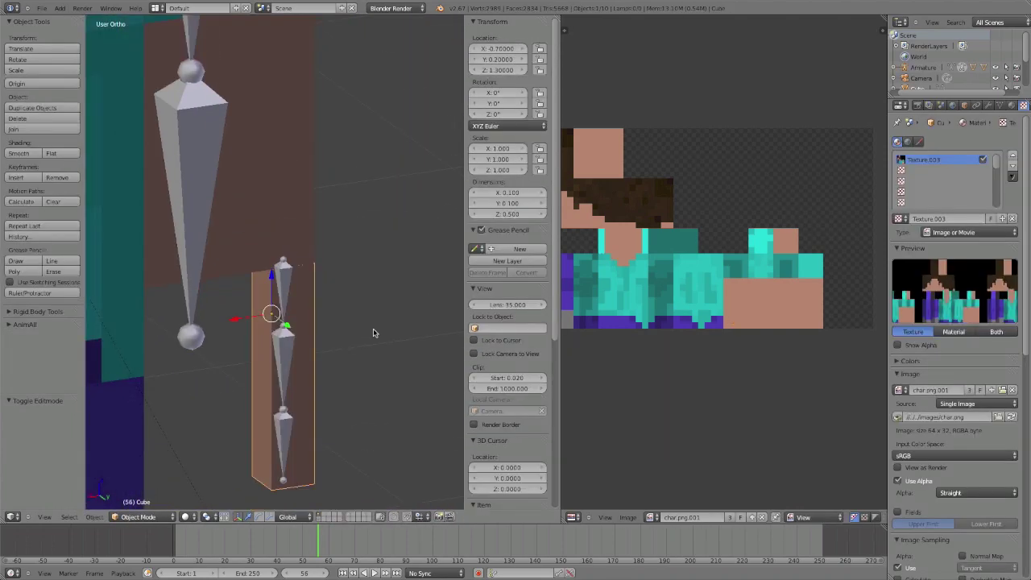
key("Tab")
key("Tab")
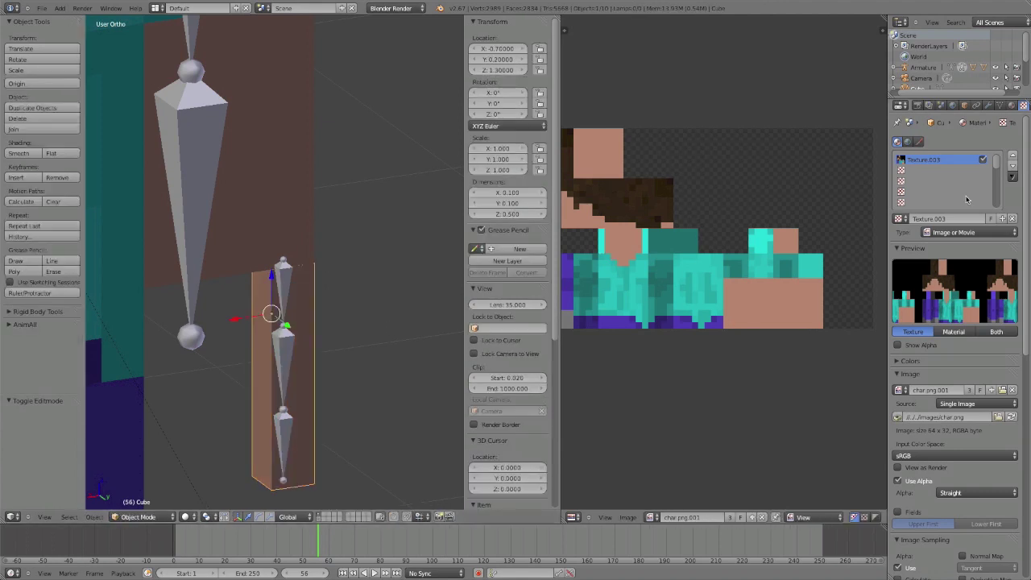
Step: Add a basis shape key and two further shape keys to the finger bar's mesh data
left_click(1000, 106)
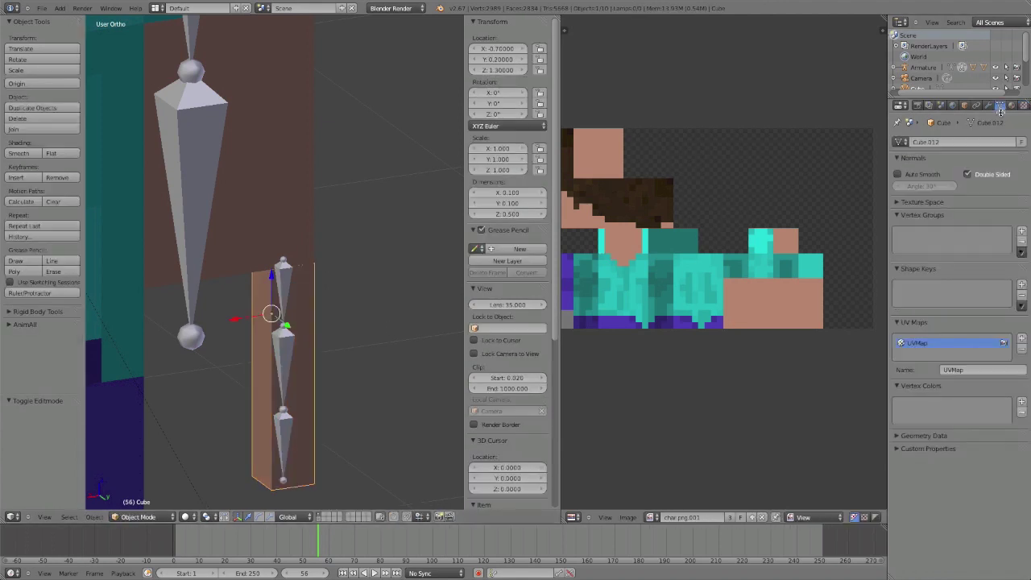
left_click(1021, 284)
left_click(1021, 285)
left_click(1021, 285)
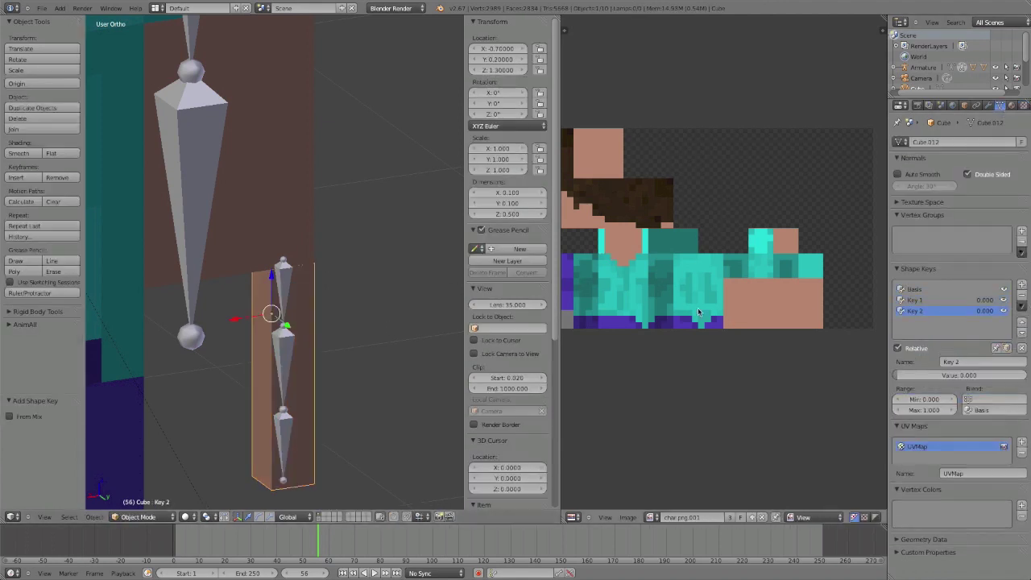
Step: Rename the finger bar's first added shape key to "top" and the second to "bot"
left_click(941, 299)
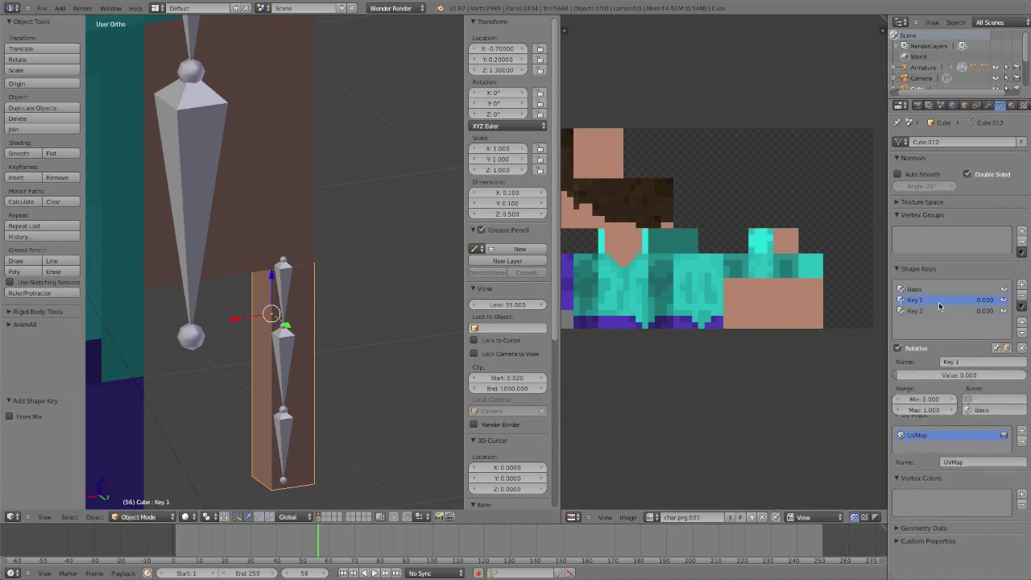
type("top")
key("Return")
left_click(962, 362)
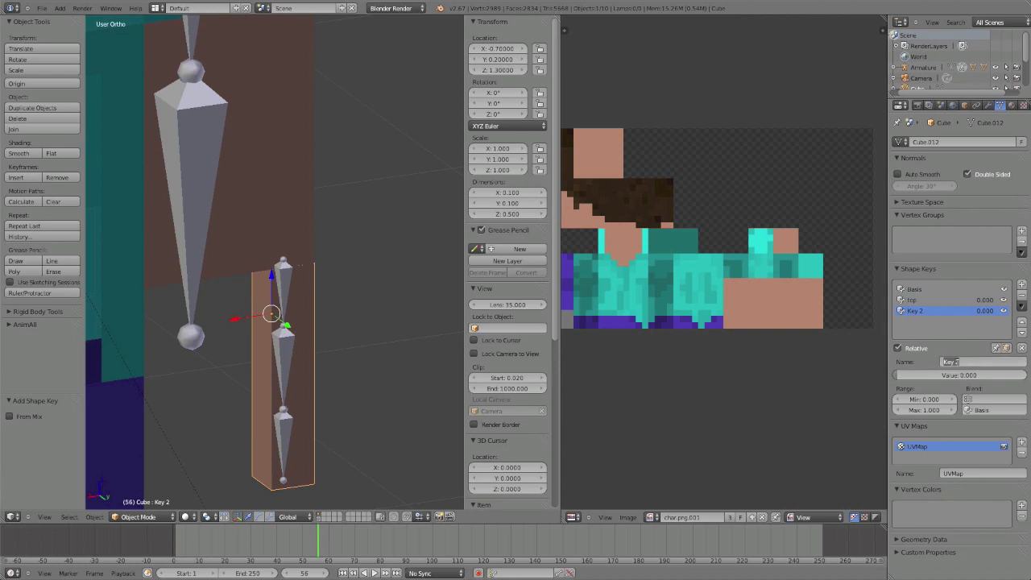
type("bot")
key("Return")
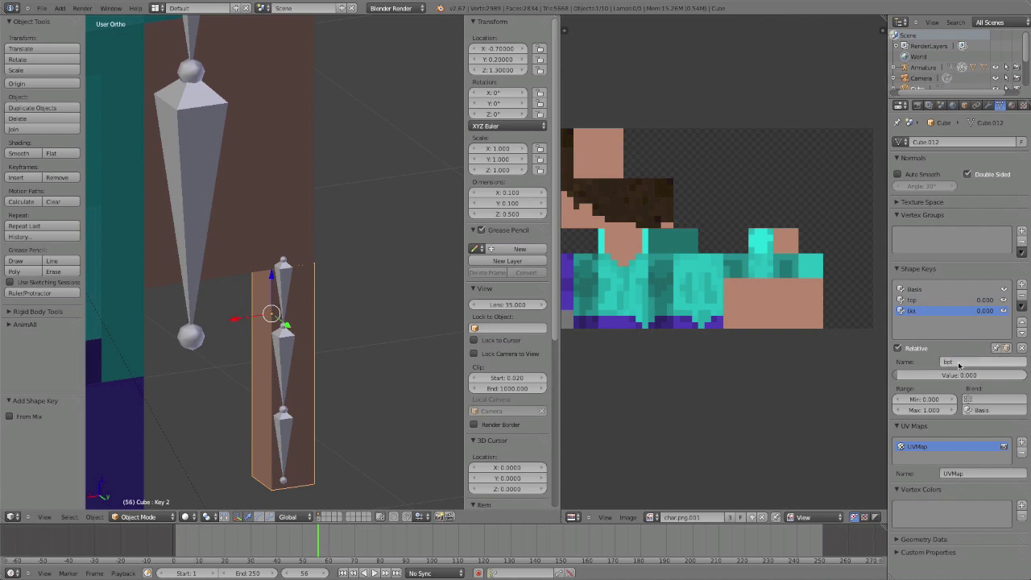
Step: Put the finger bar mesh in Edit Mode and inspect its edge loops against the bone chain
key("Tab")
key("Tab")
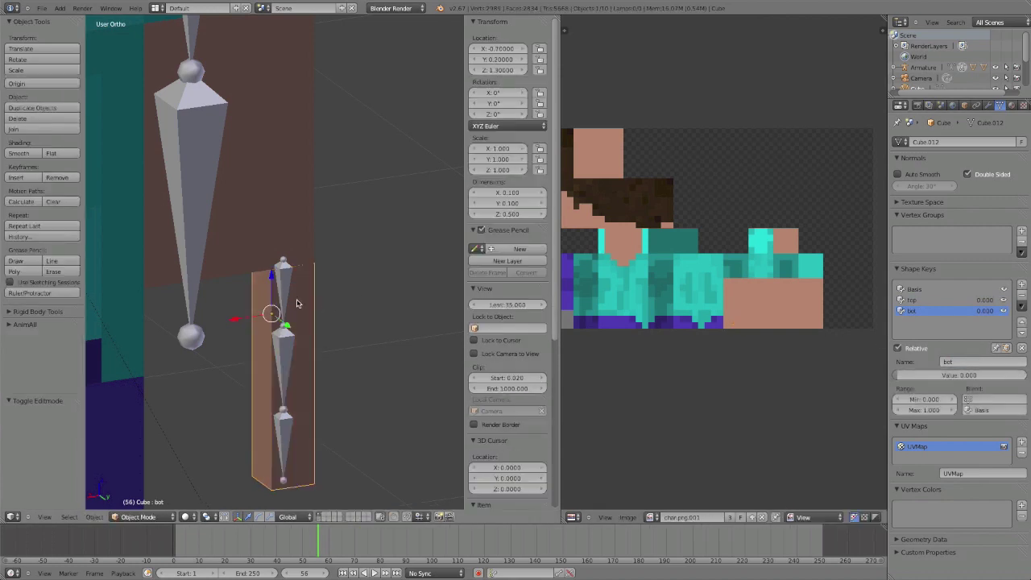
right_click(284, 302)
right_click(303, 313)
key("Tab")
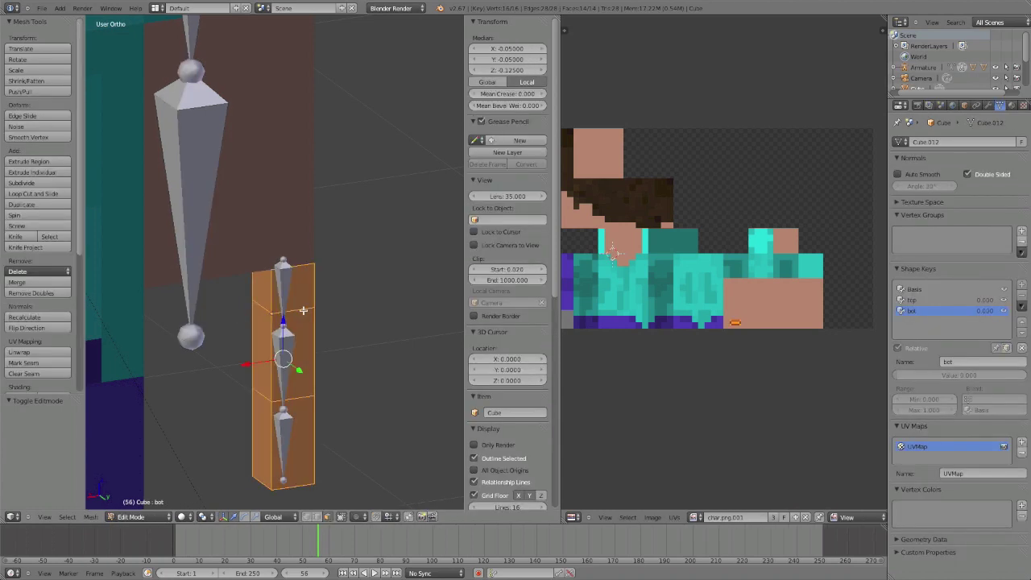
key("ctrl+KP_1")
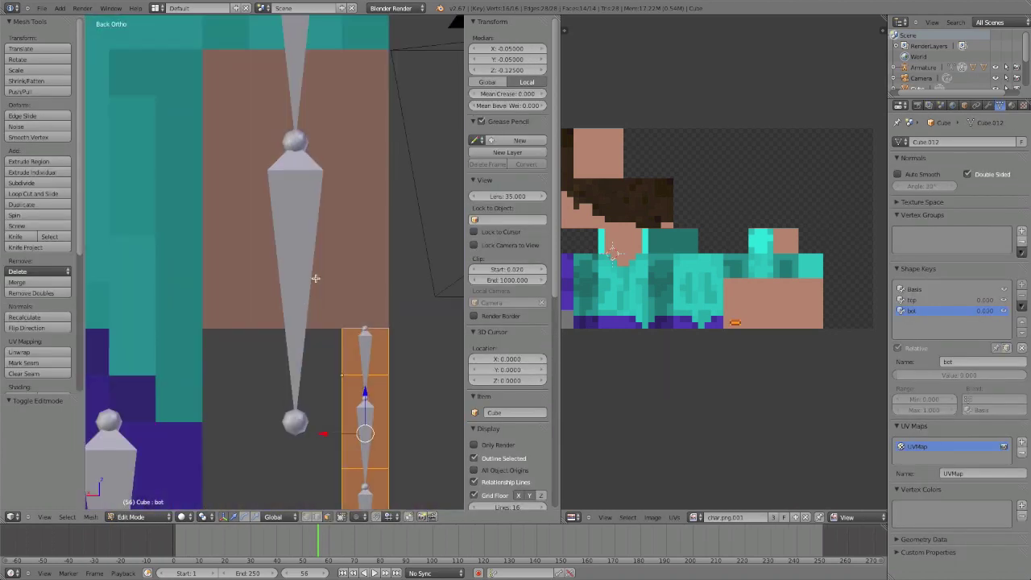
middle_click_drag(316, 278, 274, 190, "shift")
scroll(352, 290, "up", 3)
scroll(354, 292, "down", 4)
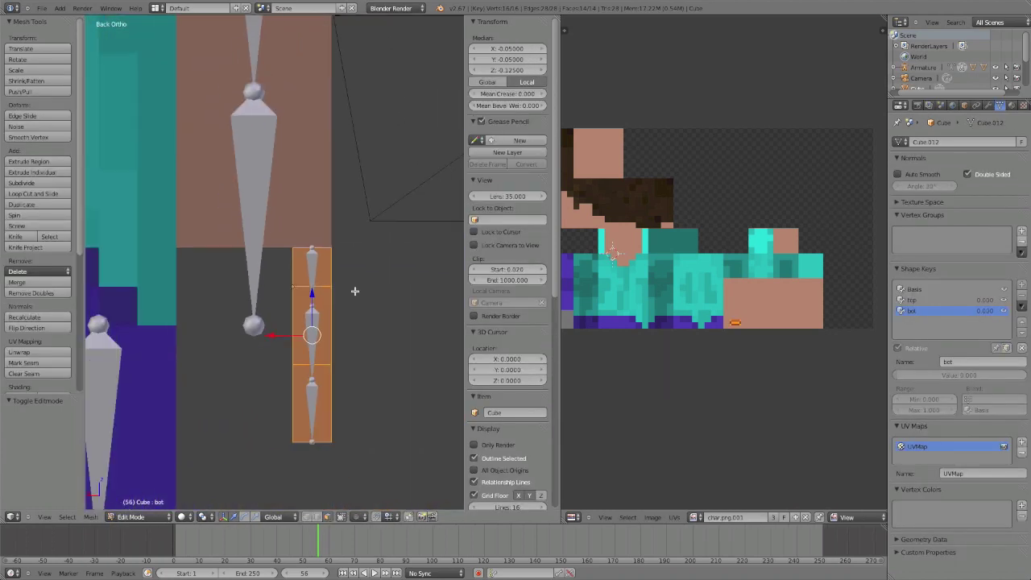
scroll(354, 291, "down", 3)
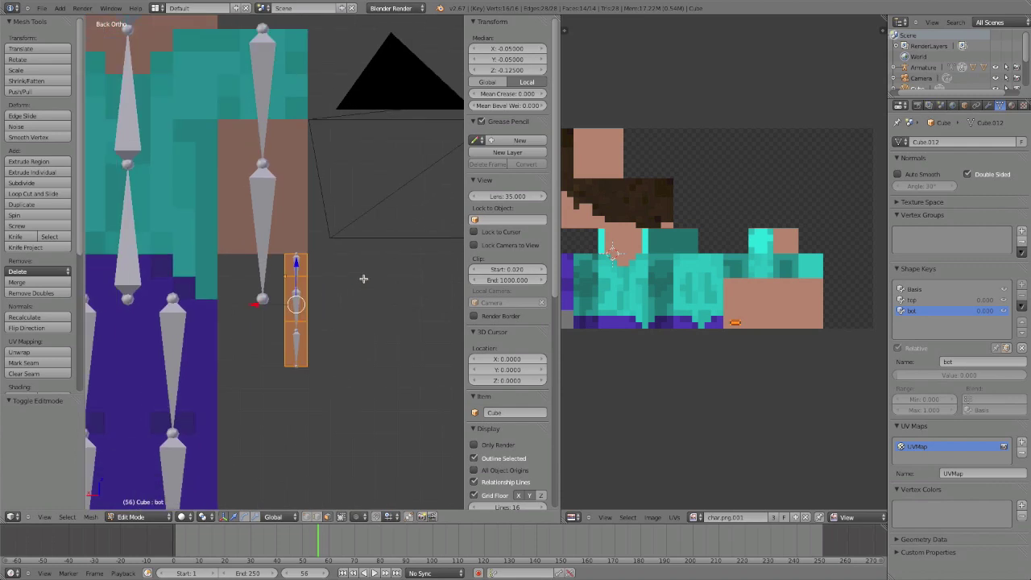
middle_click_drag(207, 364, 260, 522)
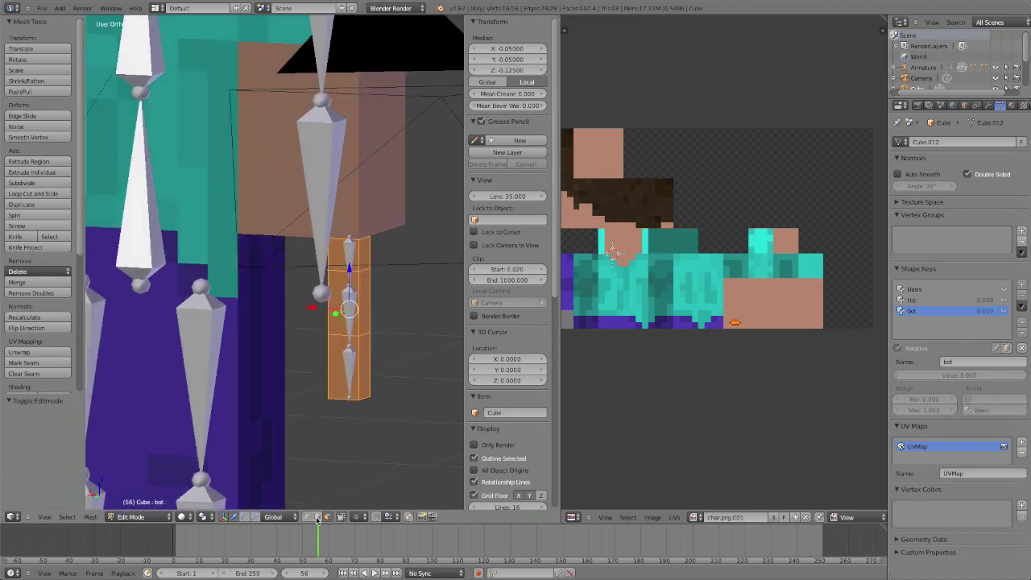
middle_click_drag(368, 377, 336, 402, "shift")
Step: Make the top shape key active and select an edge near the finger bar's upper joint in Edit Mode
left_click(913, 300)
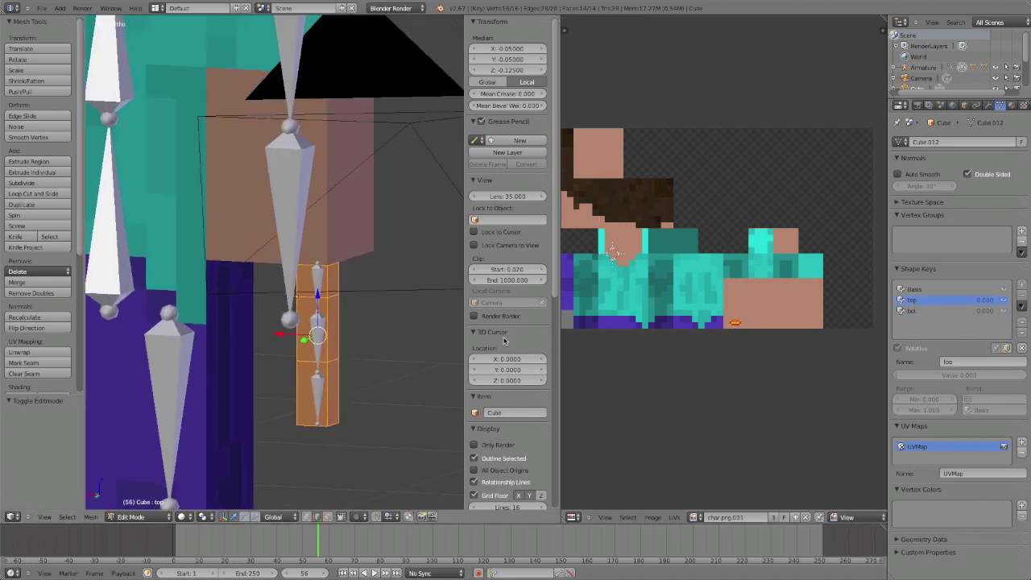
right_click(332, 298)
key("KP_Decimal")
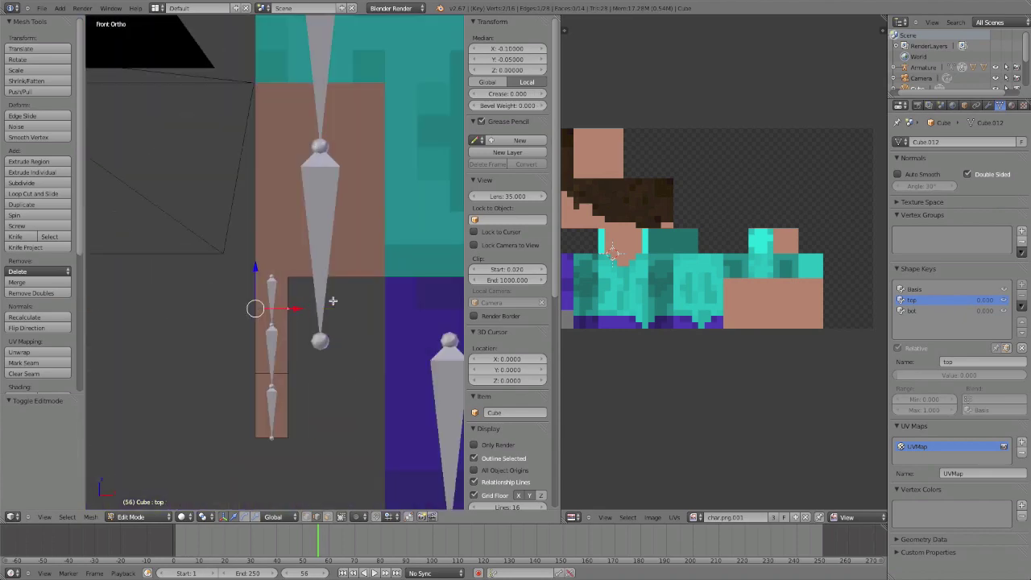
key("ctrl+KP_1")
scroll(290, 306, "down", 3)
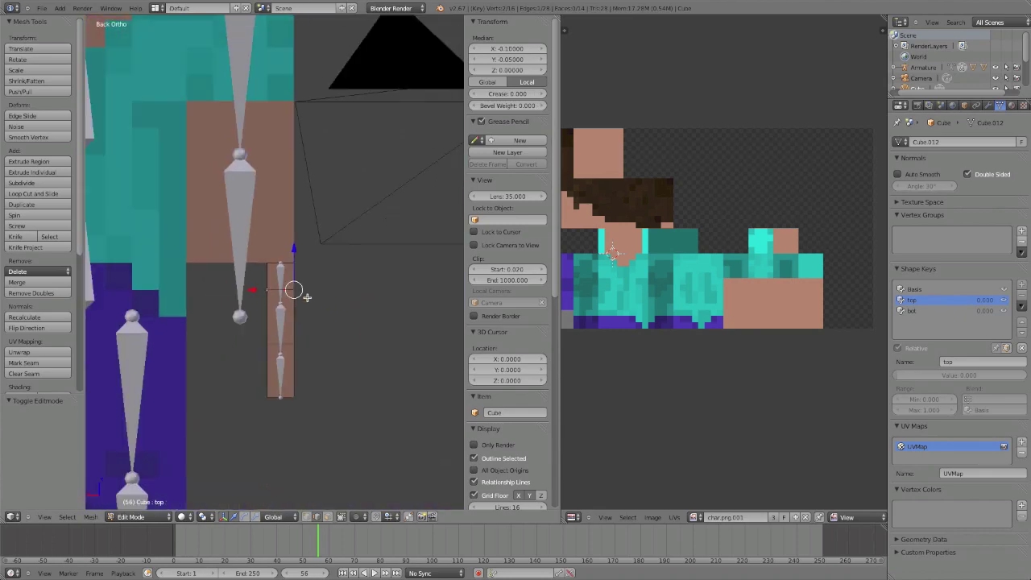
key("Tab")
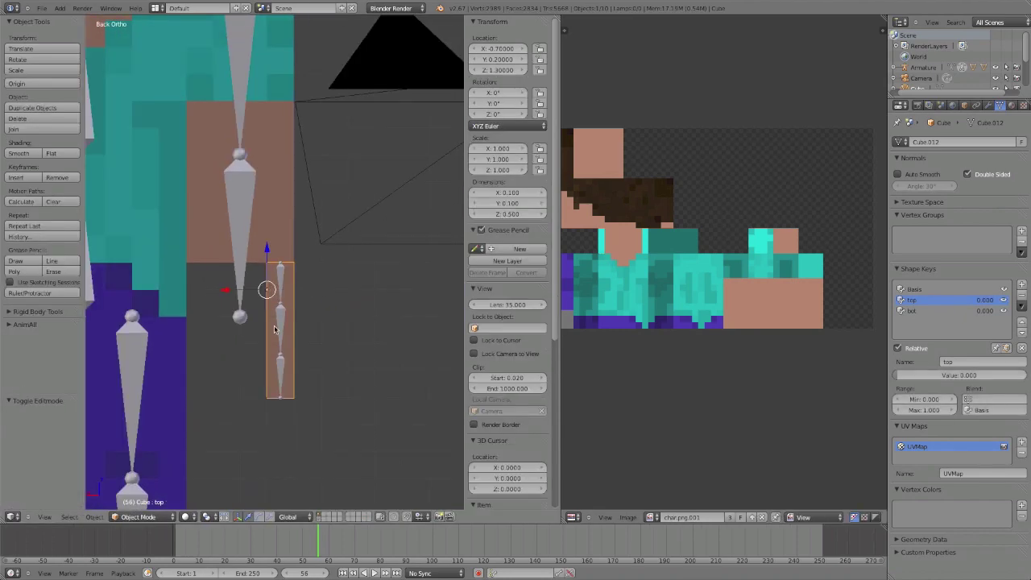
right_click(277, 326)
key("Tab")
key("ctrl+Tab")
right_click(294, 340)
key("Tab")
Step: Activate the bot shape key, shift the lower-joint edge slightly along Z and leave Edit Mode
left_click(910, 310)
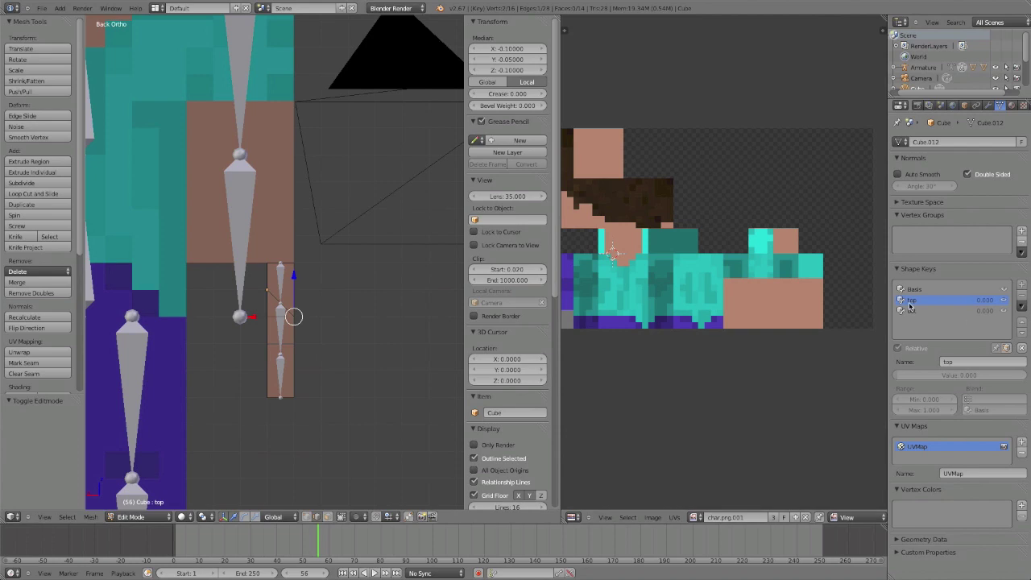
middle_click_drag(282, 363, 227, 380)
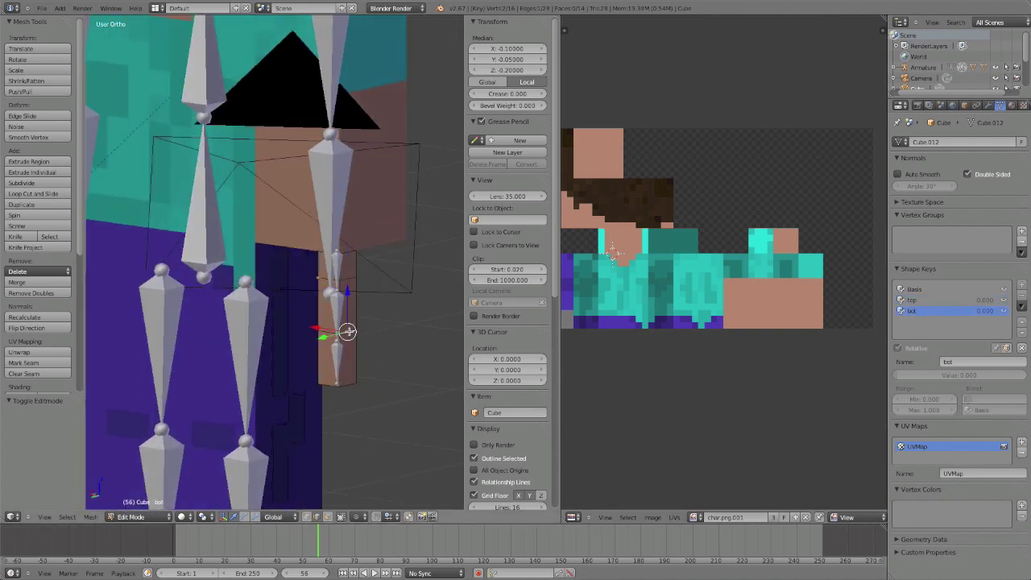
key("KP_1")
key("ctrl+KP_1")
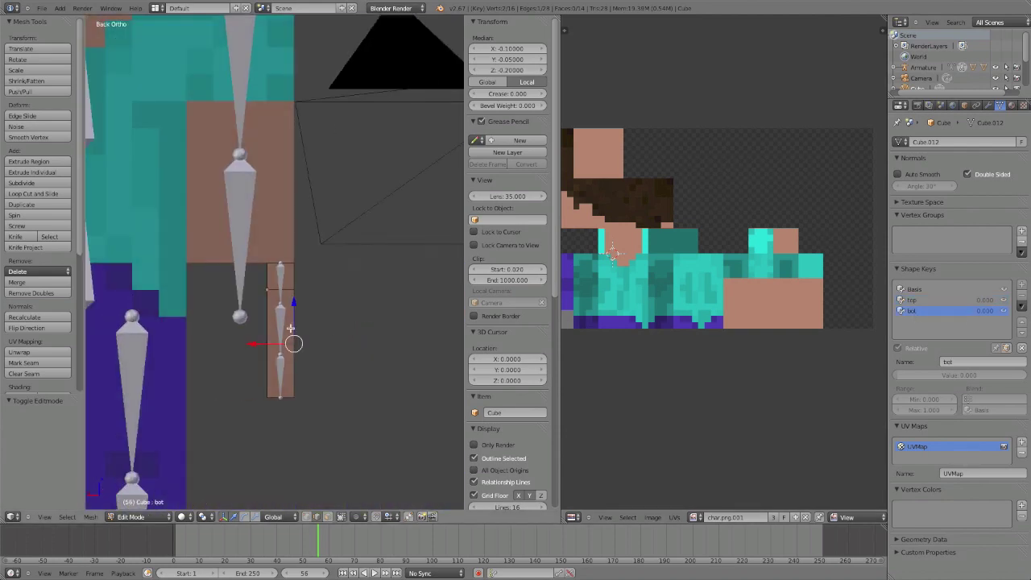
key("g")
key("z")
left_click(293, 338)
key("Tab")
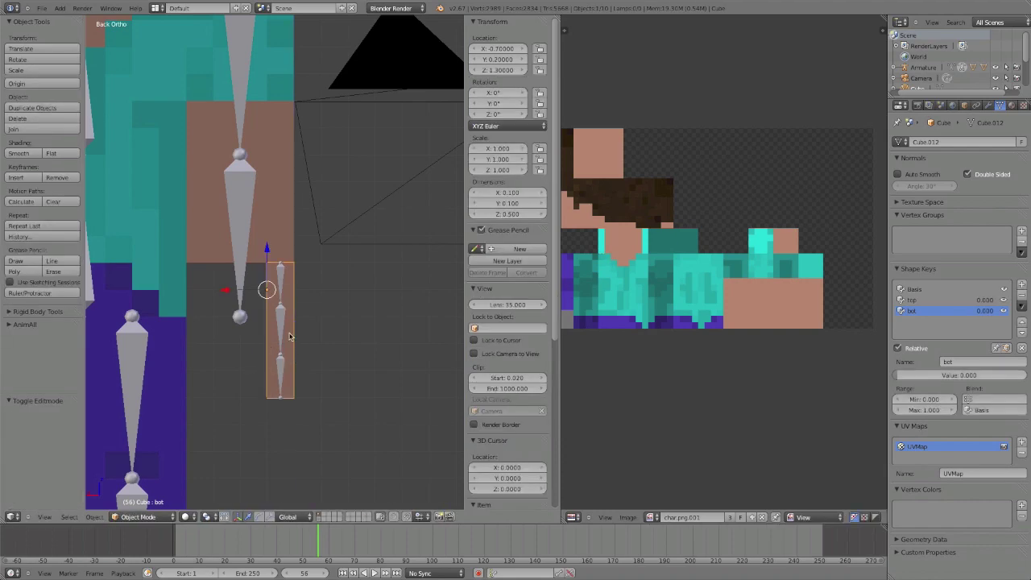
Step: Select the finger bar together with the armature and parent it using Armature Deform With Empty Groups
middle_click_drag(294, 317, 323, 303)
right_click(345, 281)
scroll(324, 303, "up", 7)
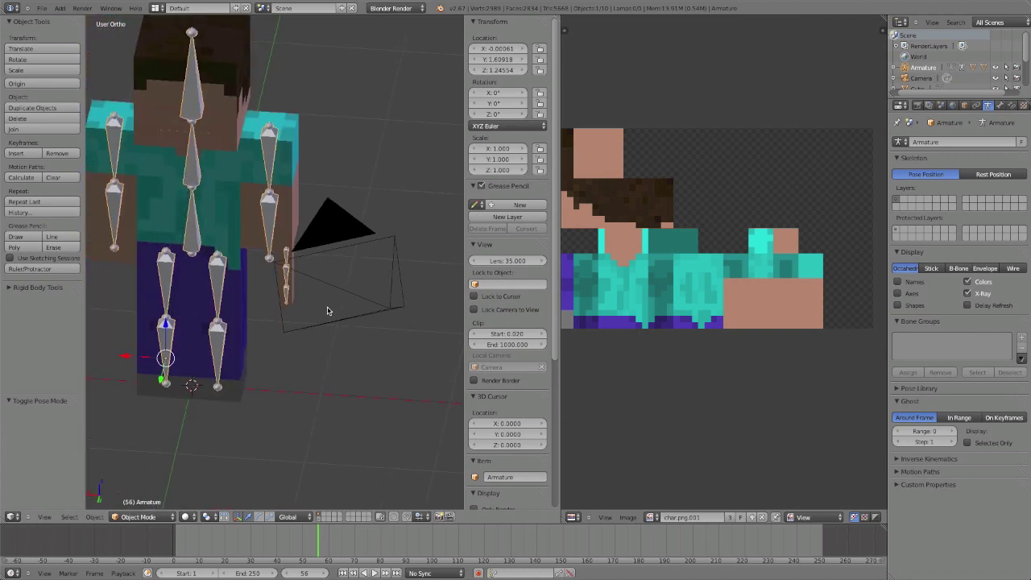
scroll(330, 310, "down", 4)
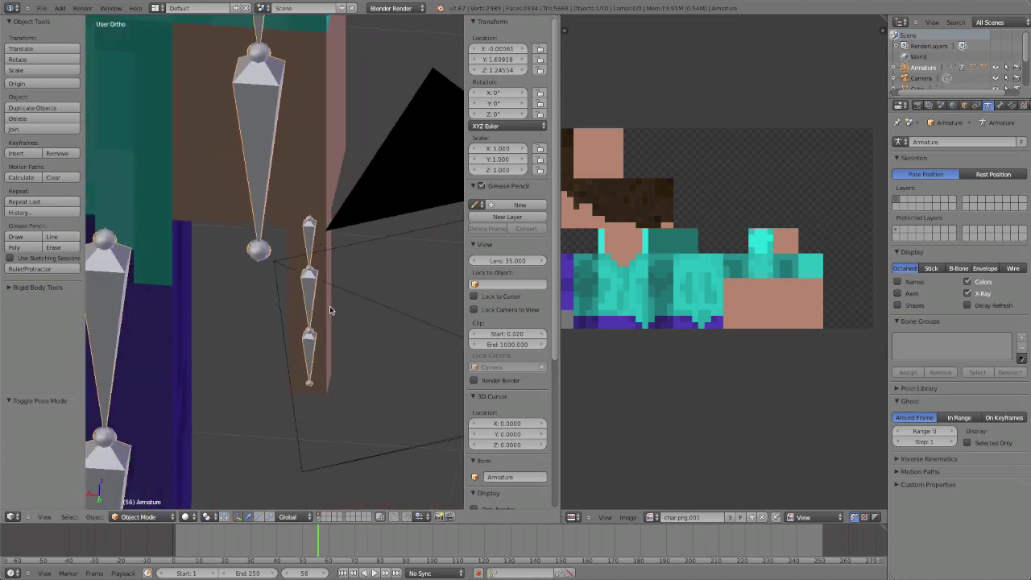
right_click(319, 306)
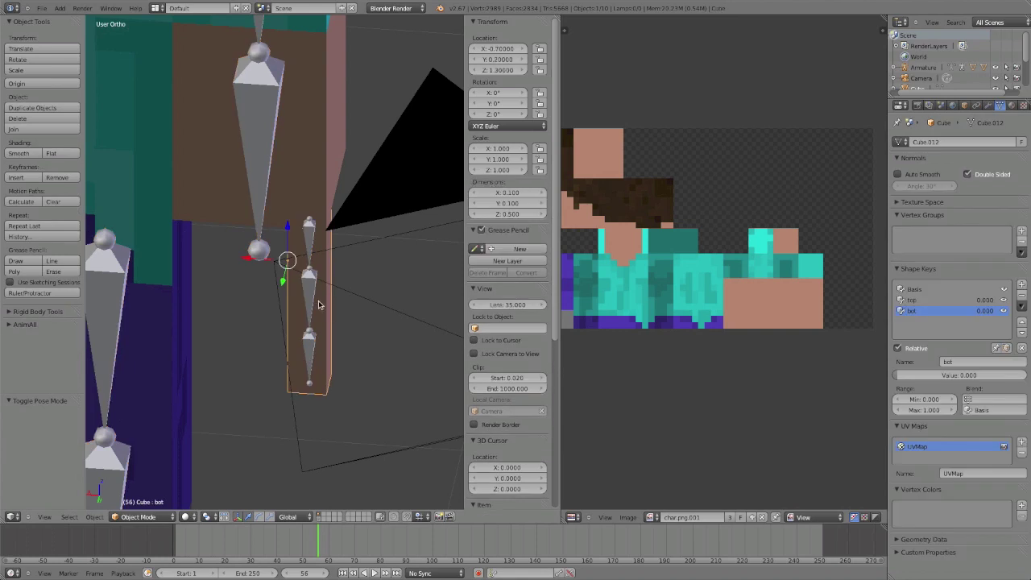
right_click(315, 293)
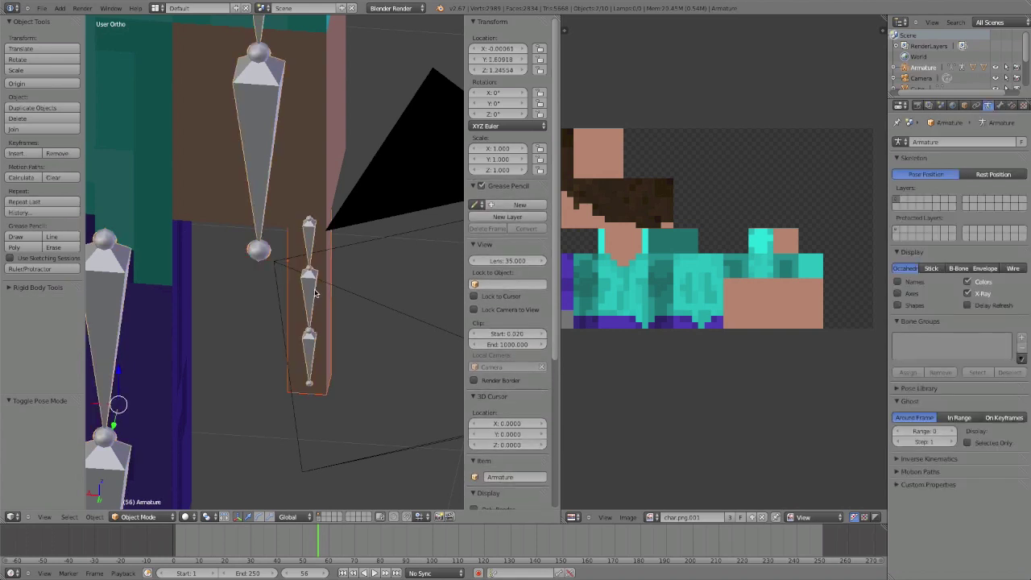
key("ctrl+p")
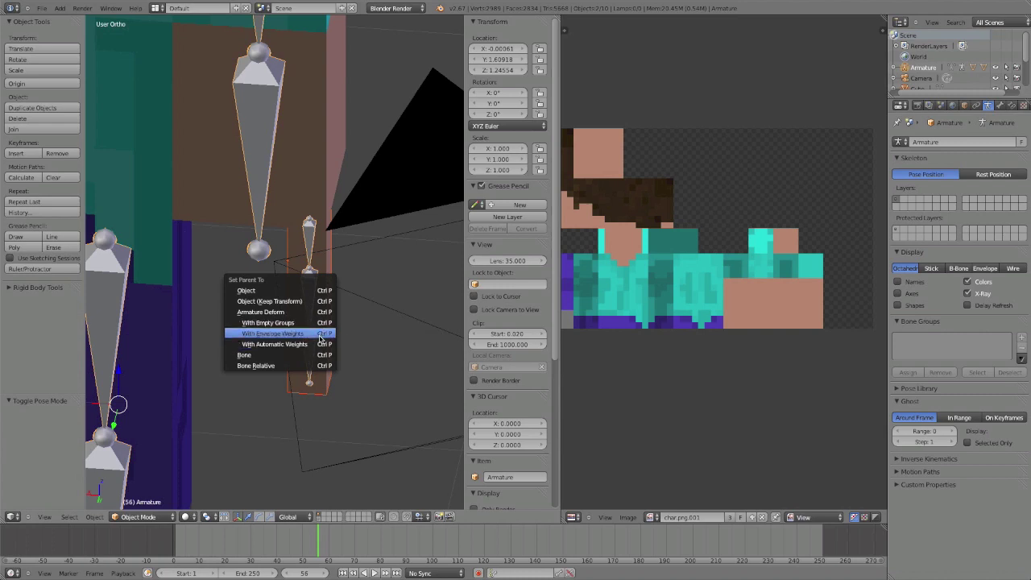
left_click(324, 323)
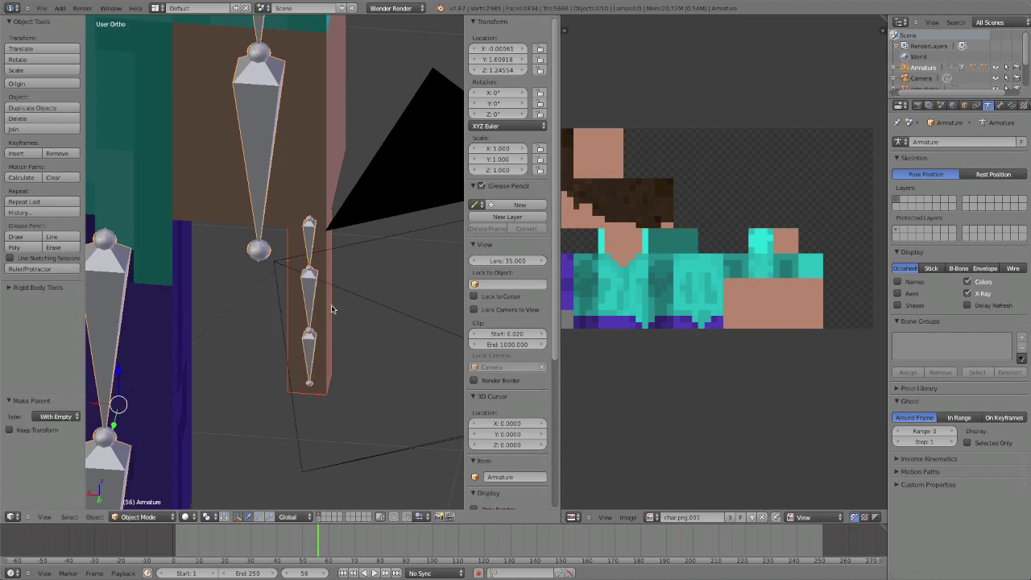
Step: Switch to wireframe display, select the top finger bone in Pose Mode and put the finger bar in Weight Paint mode
right_click(337, 314)
key("ctrl+Tab")
key("z")
middle_click_drag(328, 319, 305, 301)
key("ctrl+Tab")
right_click(336, 263)
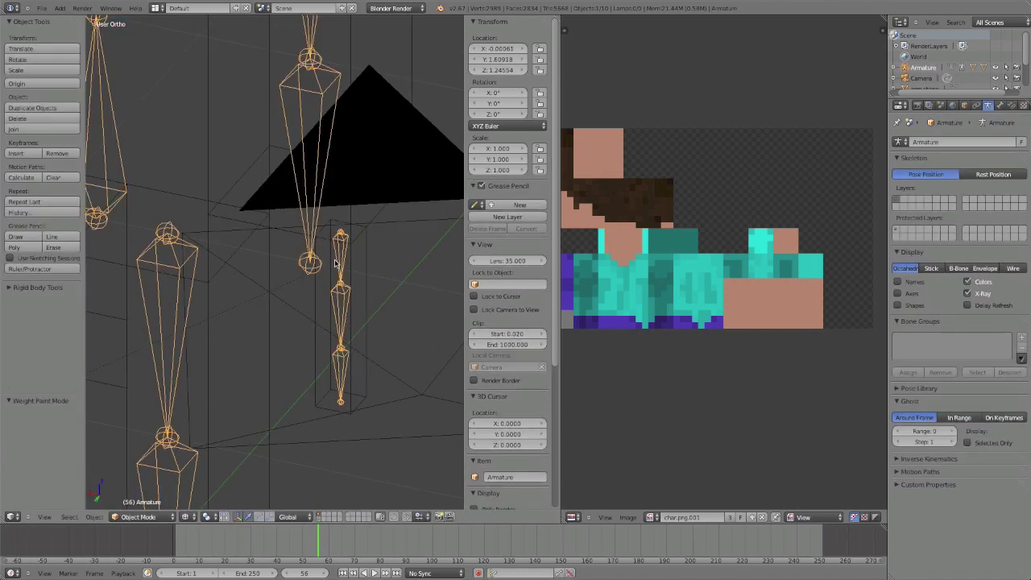
key("ctrl+Tab")
right_click(337, 264)
right_click(359, 278, "shift")
key("ctrl+Tab")
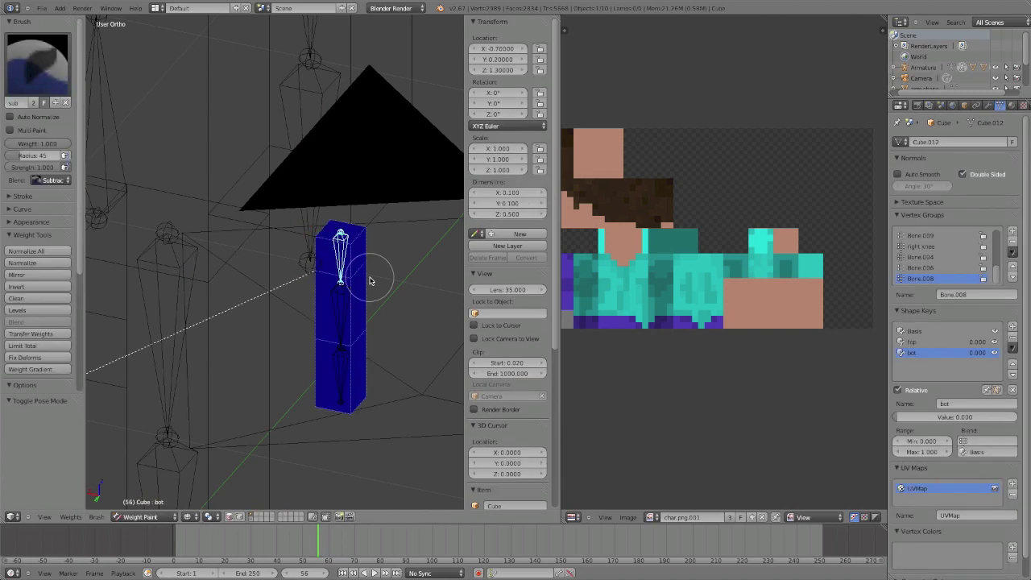
Step: Choose the Add brush and paint weight around all sides of the finger bar's upper section
middle_click_drag(339, 297, 261, 248)
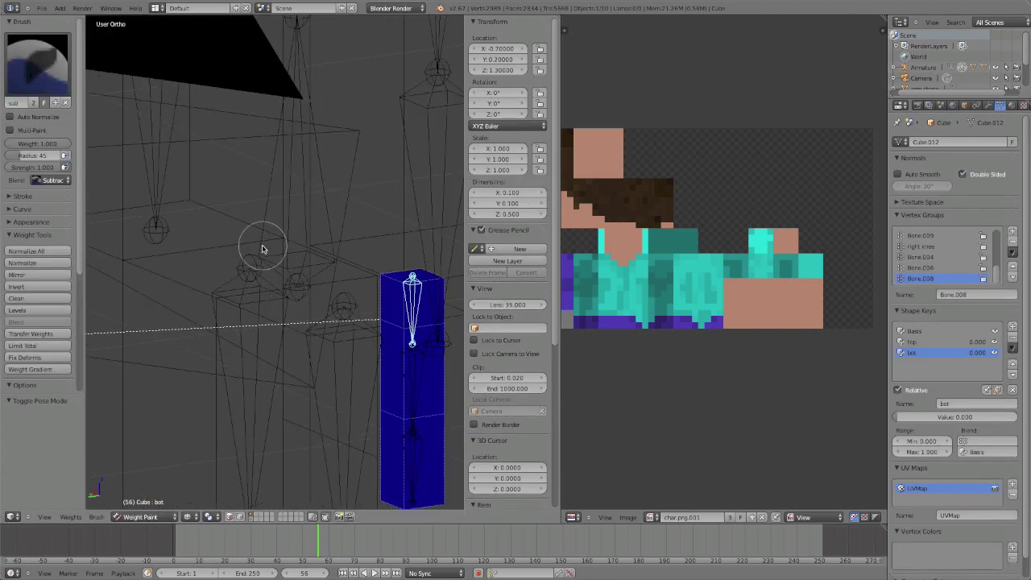
left_click(36, 60)
left_click(27, 121)
middle_click_drag(212, 177, 257, 204)
scroll(256, 204, "up", 3)
middle_click_drag(278, 246, 211, 200)
left_click_drag(386, 237, 293, 213)
mouse_move(293, 213)
middle_mouse_down()
mouse_move(406, 220)
mouse_move(407, 211)
middle_mouse_up()
middle_click_drag(163, 326, 296, 317)
left_click_drag(306, 320, 188, 322)
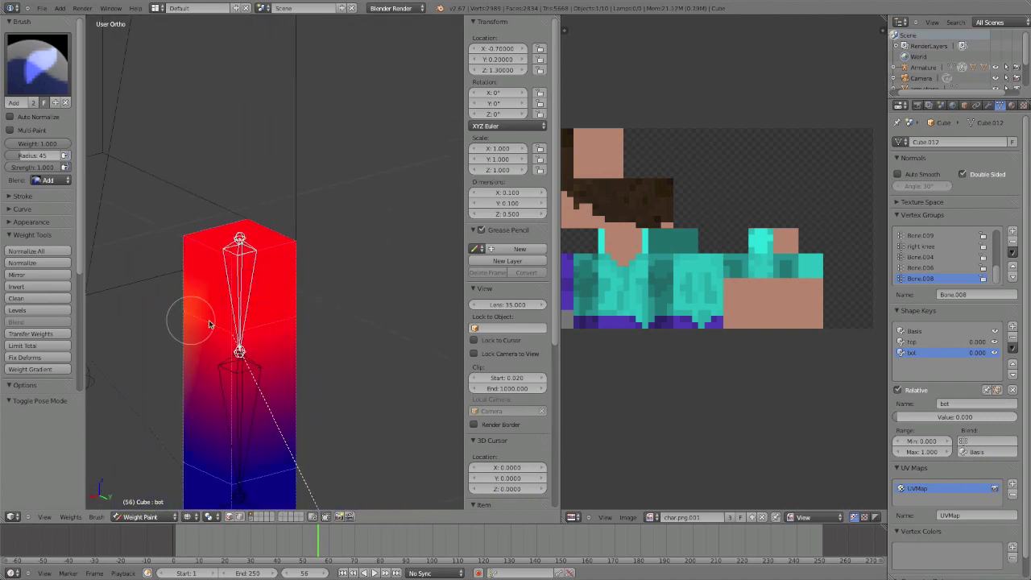
middle_click_drag(188, 322, 108, 315)
left_click_drag(368, 350, 415, 330)
middle_click_drag(415, 330, 298, 334)
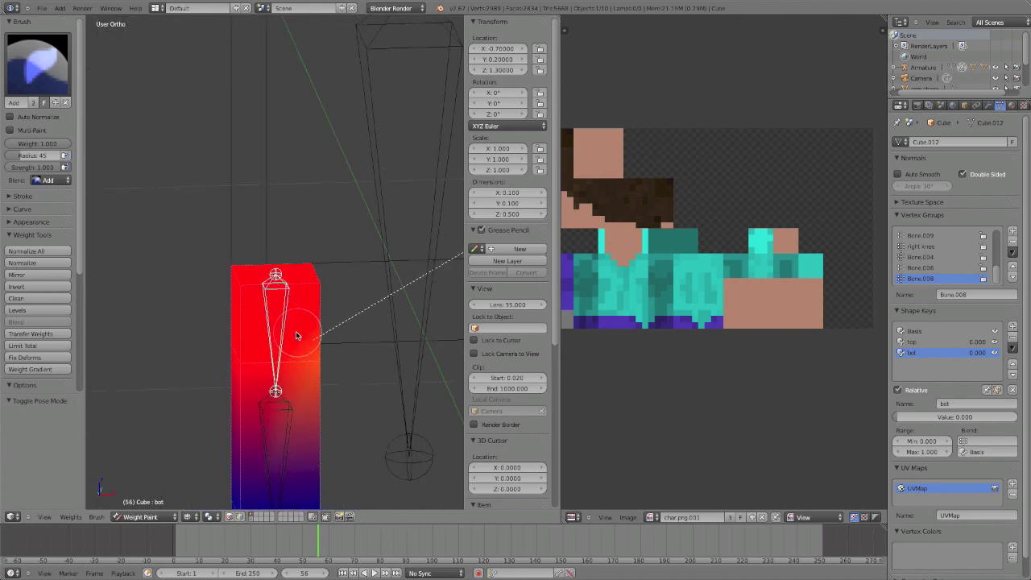
Step: Select the middle finger bone and paint weight around the bar's lower joint loop
middle_click_drag(278, 370, 335, 288)
right_click(322, 377)
middle_click_drag(328, 404, 344, 389, "shift")
left_click_drag(407, 391, 253, 387)
mouse_move(253, 386)
middle_mouse_down()
mouse_move(416, 387)
mouse_move(234, 375)
mouse_move(292, 350)
mouse_move(315, 368)
middle_mouse_up()
Step: Select the lowest finger bone and paint weight around all sides of the bar's bottom end
right_click(305, 361)
left_click_drag(350, 424, 194, 411)
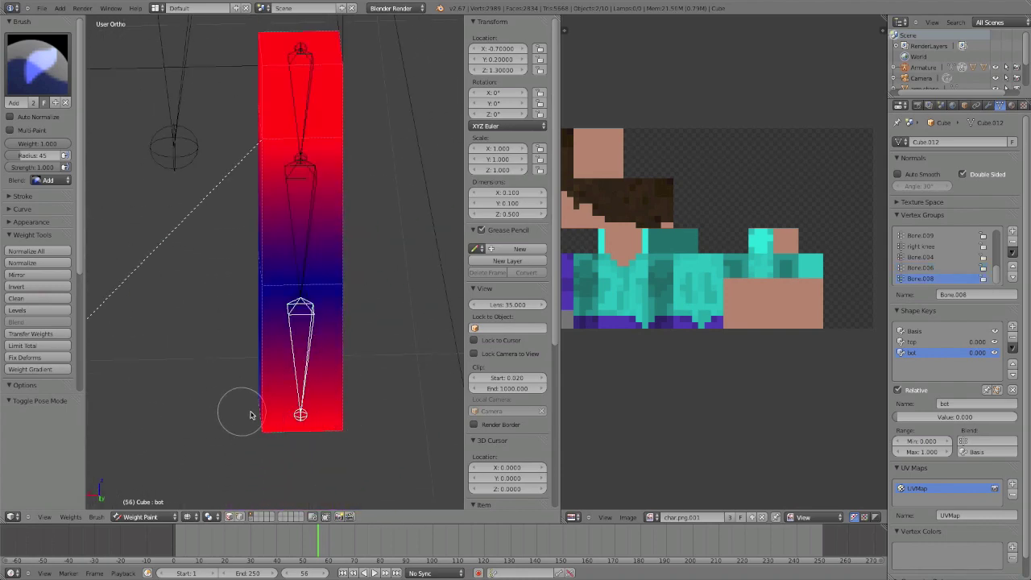
middle_click_drag(251, 414, 349, 412)
middle_click_drag(255, 420, 323, 429)
left_click_drag(322, 429, 265, 426)
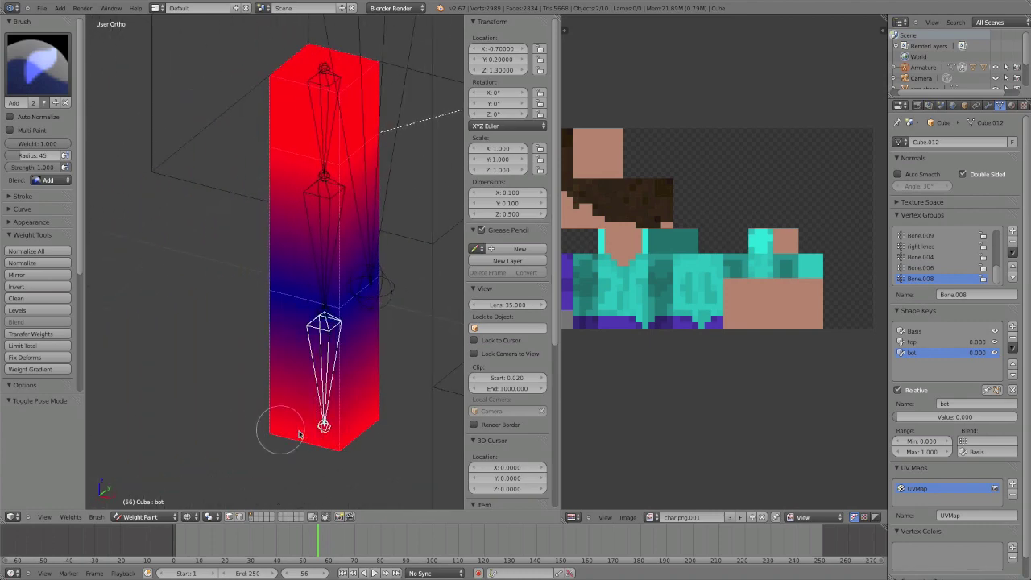
middle_click_drag(265, 426, 406, 425)
Step: Switch to the Subtract brush and remove the lowest bone's weight from the finger bar's upper section
left_click(49, 89)
left_click(36, 170)
mouse_move(250, 89)
middle_mouse_down("shift")
mouse_move(253, 191)
mouse_move(264, 199)
middle_mouse_up("shift")
mouse_move(346, 216)
left_mouse_down()
mouse_move(215, 232)
mouse_move(288, 236)
mouse_move(341, 143)
mouse_move(327, 120)
mouse_move(420, 155)
left_mouse_up()
mouse_move(332, 203)
middle_mouse_down()
mouse_move(443, 233)
mouse_move(460, 212)
middle_mouse_up()
mouse_move(245, 238)
left_mouse_down()
mouse_move(265, 244)
mouse_move(292, 214)
left_mouse_up()
Step: Select the top finger bone and paint its weight around the bar's upper section with the Add brush
right_click(245, 170)
left_click(55, 86)
left_click(26, 132)
mouse_move(325, 160)
left_mouse_down()
mouse_move(146, 168)
mouse_move(172, 150)
mouse_move(180, 188)
mouse_move(310, 225)
left_mouse_up()
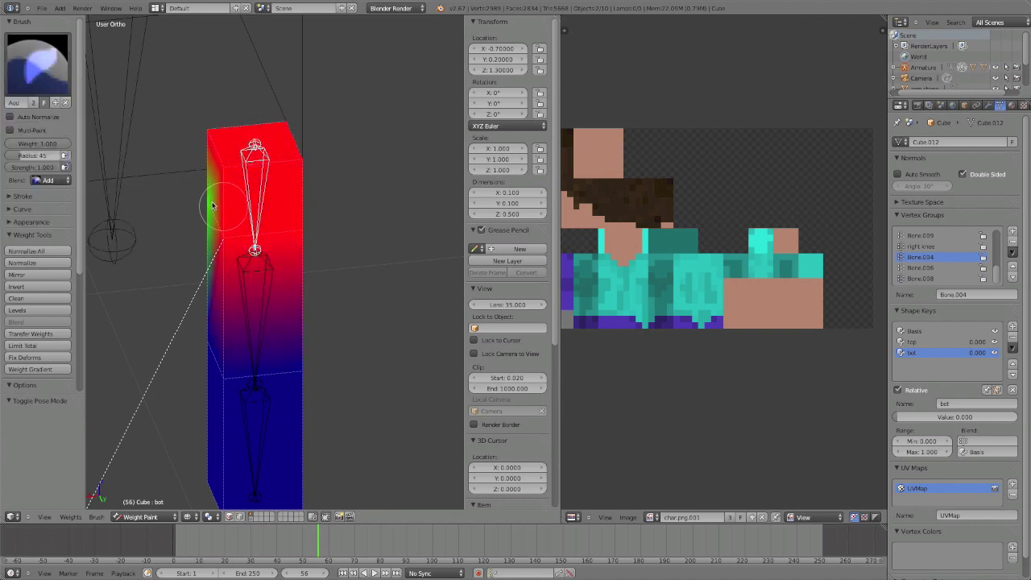
middle_click_drag(215, 214, 437, 235)
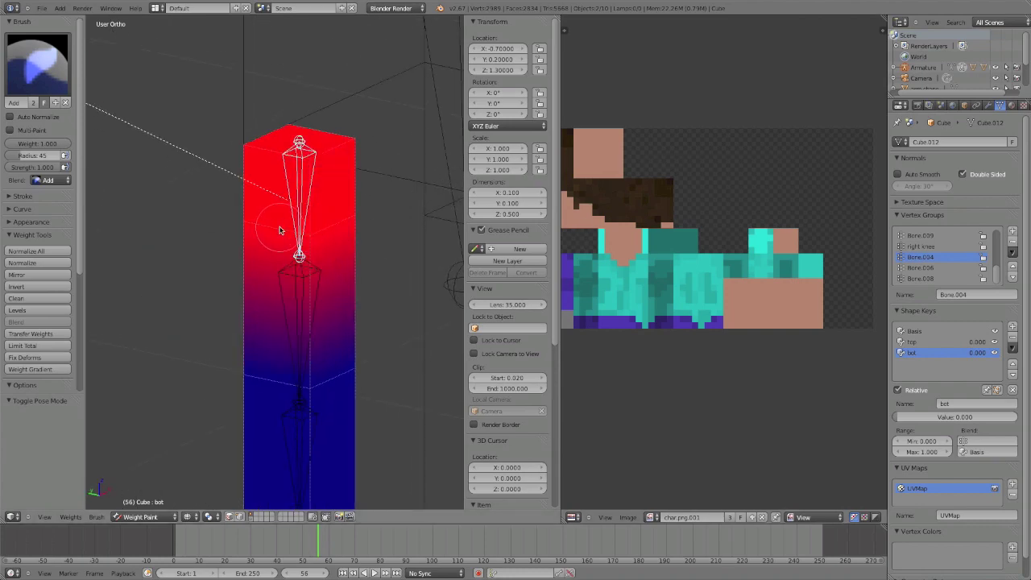
middle_click_drag(304, 193, 218, 198)
Step: Check the painted weights of the middle and lowest finger bones
right_click(293, 322)
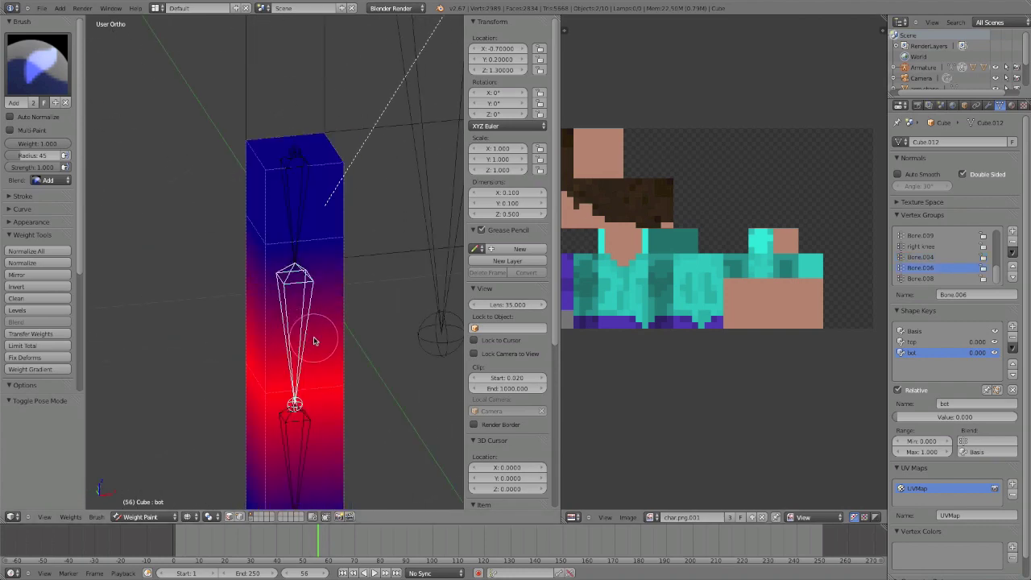
middle_click_drag(316, 340, 313, 149, "shift")
middle_click_drag(278, 200, 246, 256)
right_click(231, 256)
middle_click_drag(334, 303, 290, 319)
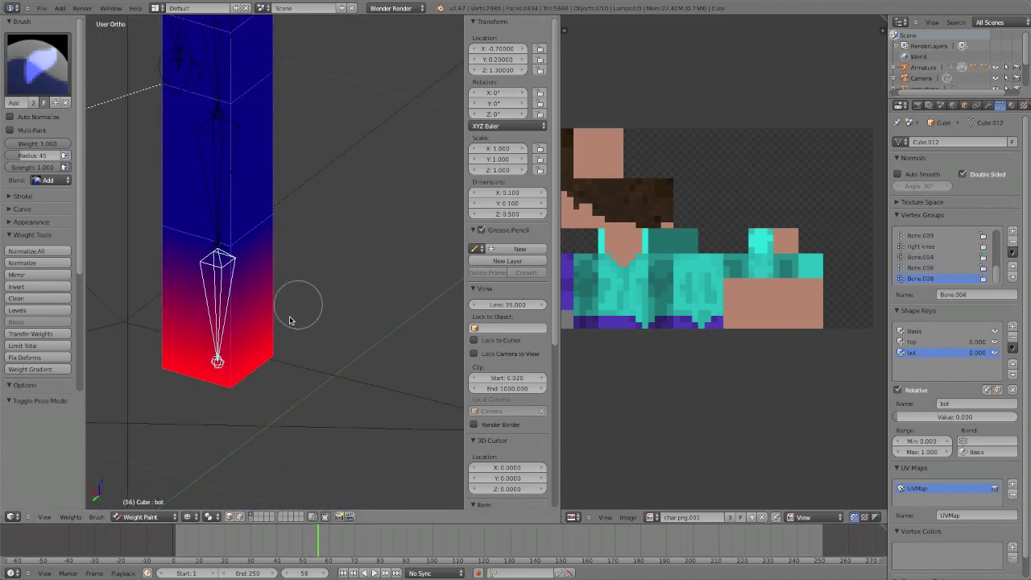
Step: Leave weight painting and try rotating the lowest finger bone in solid view to test how the bar deforms
scroll(251, 363, "down", 4)
key("Tab")
middle_click_drag(250, 319, 283, 345, "shift")
key("Tab")
key("ctrl+Tab")
right_click(285, 290)
key("z")
middle_click_drag(282, 290, 299, 299)
key("r")
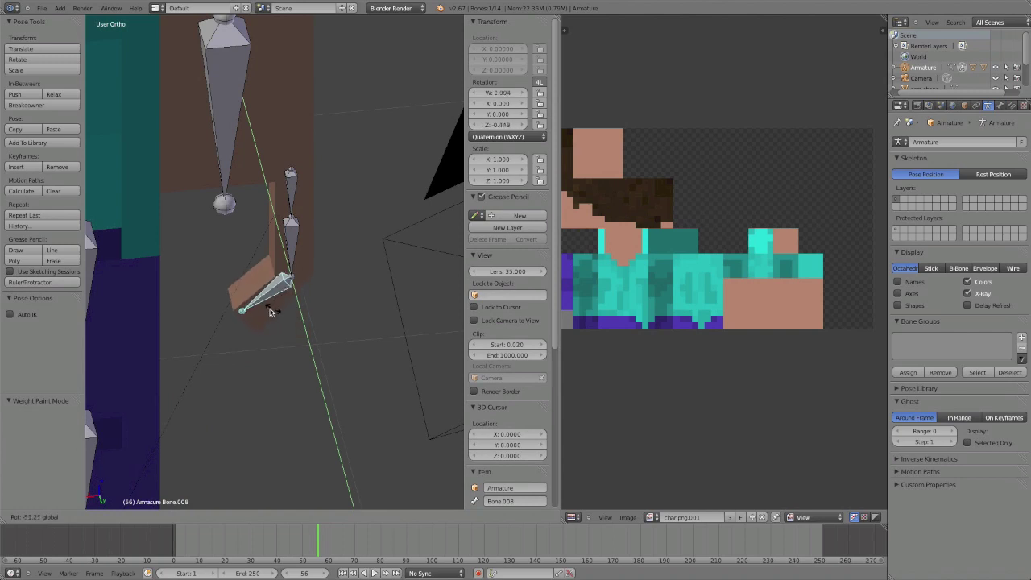
right_click(280, 306)
Step: Try bending the middle finger bone, first freely and then by 90° about the global Y axis
right_click(276, 251)
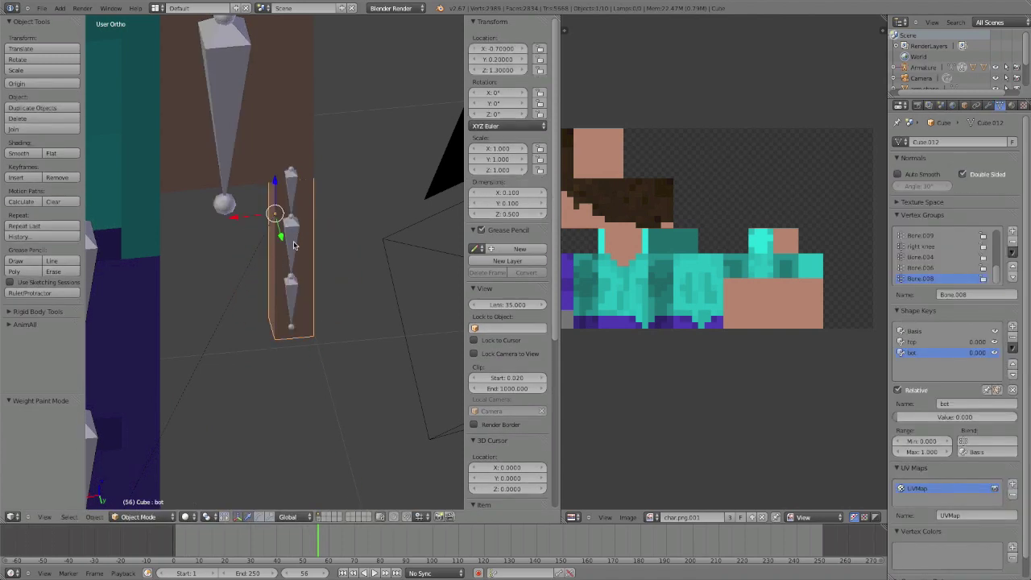
right_click(290, 233)
key("r")
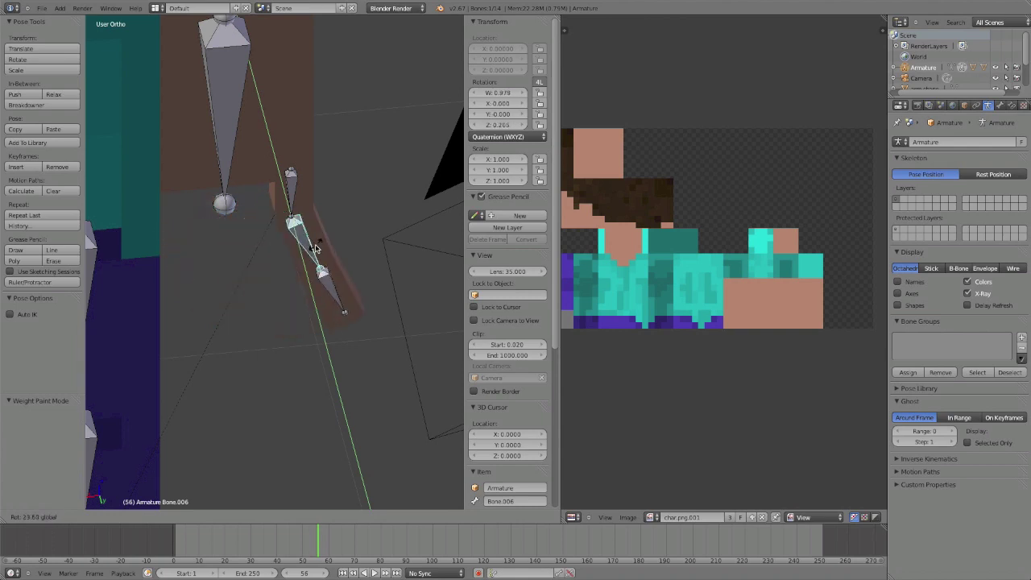
right_click(362, 242)
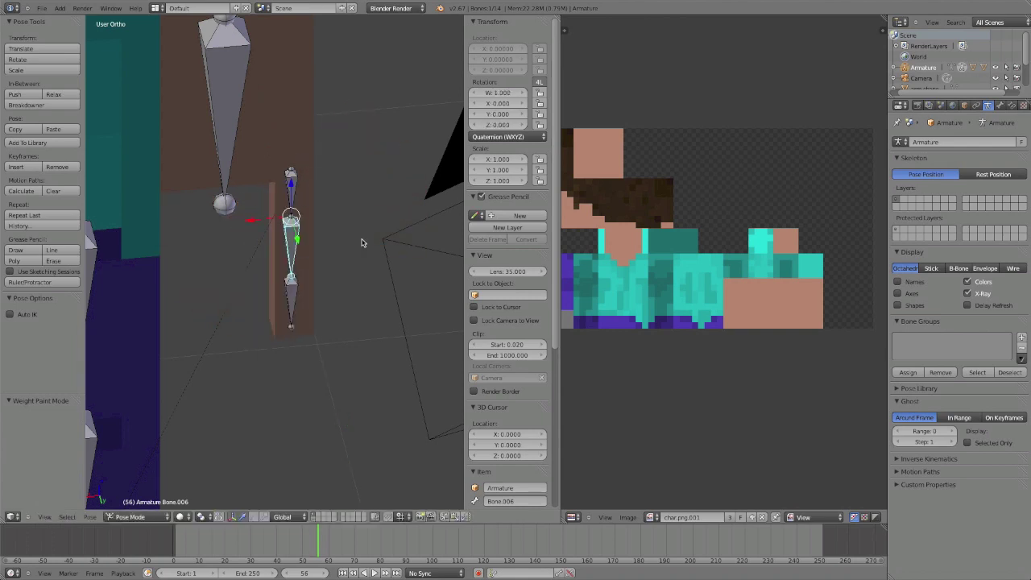
key("r")
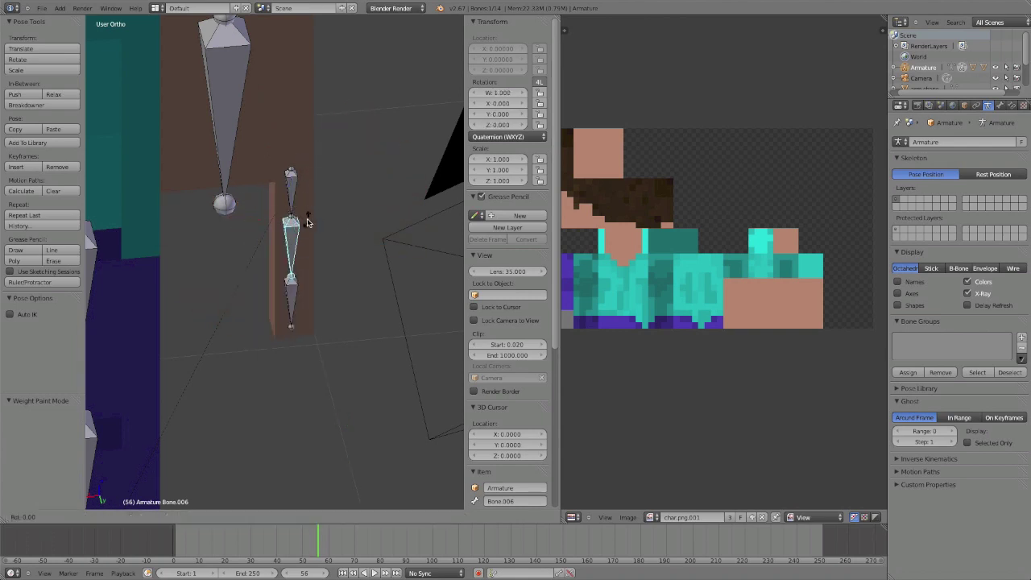
key("y")
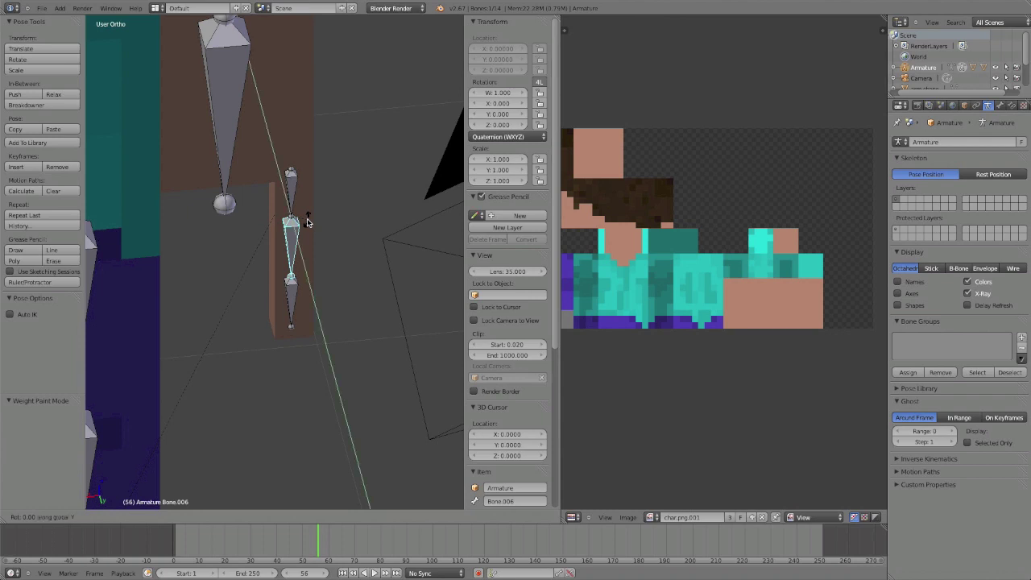
type("90")
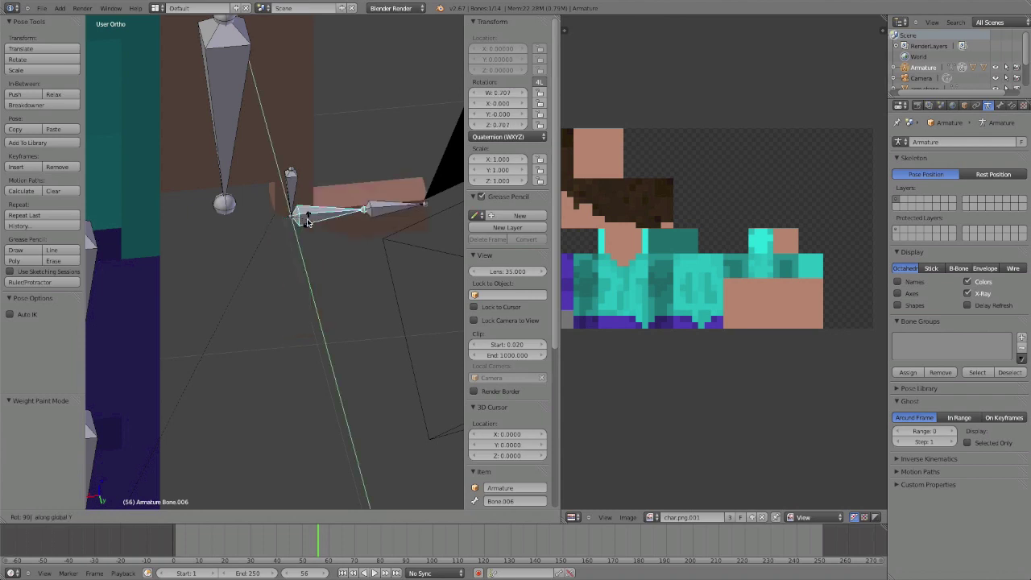
right_click(307, 222)
Step: Rotate the middle finger bone by -90° about the global Y axis
key("r")
type("y")
type("90")
key("Return")
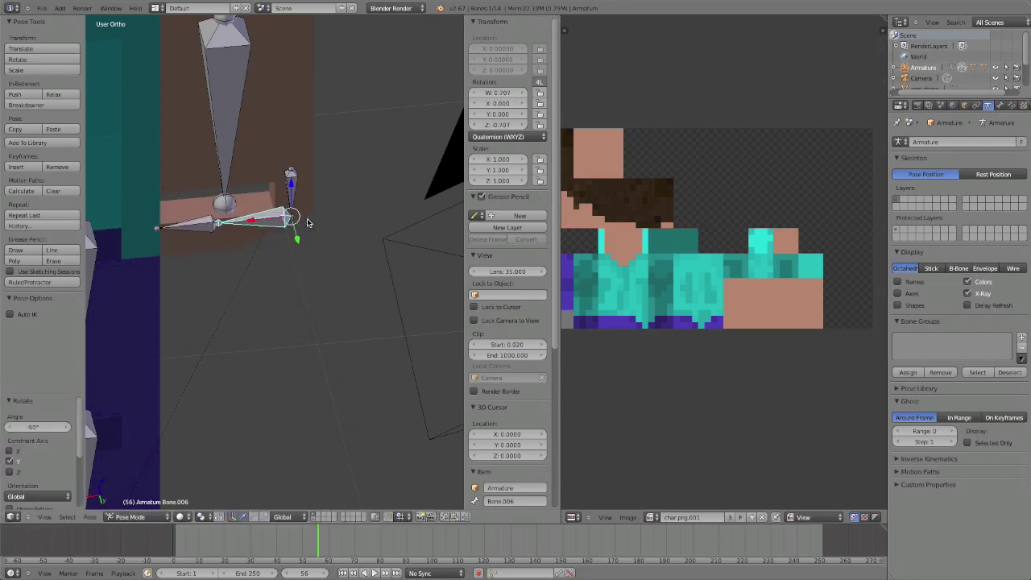
Step: Select the lowest finger bone and rotate it by -90° about the global Y axis
middle_click_drag(304, 213, 339, 241, "shift")
right_click(260, 254)
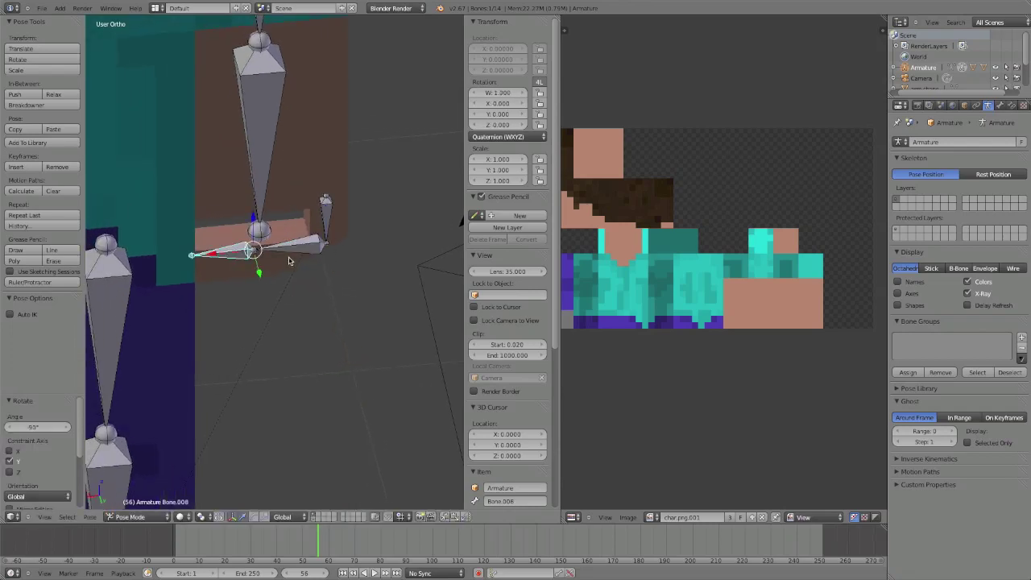
key("r")
type("y")
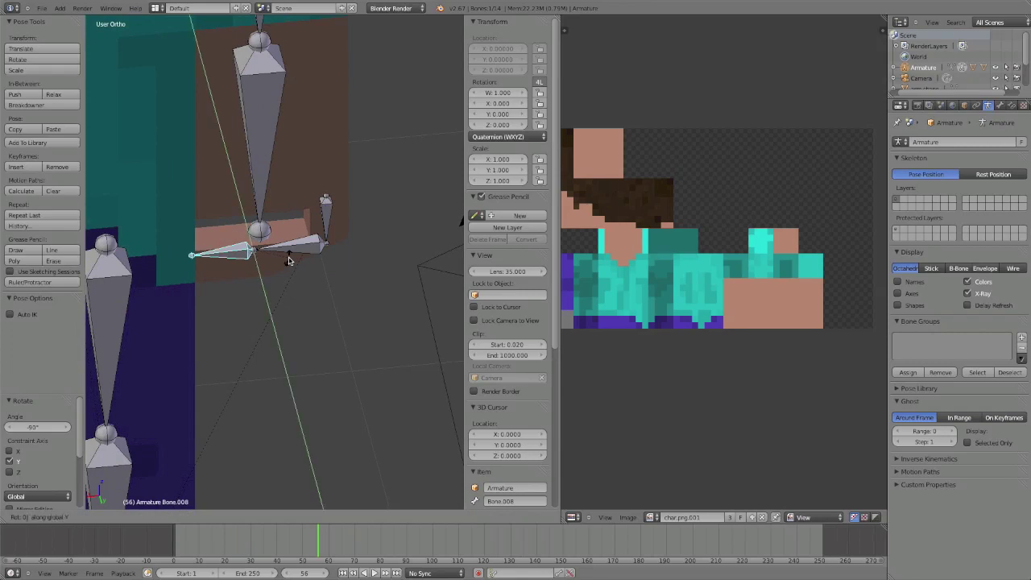
type("-90")
key("Return")
Step: Select the finger bar, render an image of the bent finger, and return to the 3D view
right_click(290, 265)
middle_click_drag(290, 265, 256, 271)
scroll(256, 271, "up", 2)
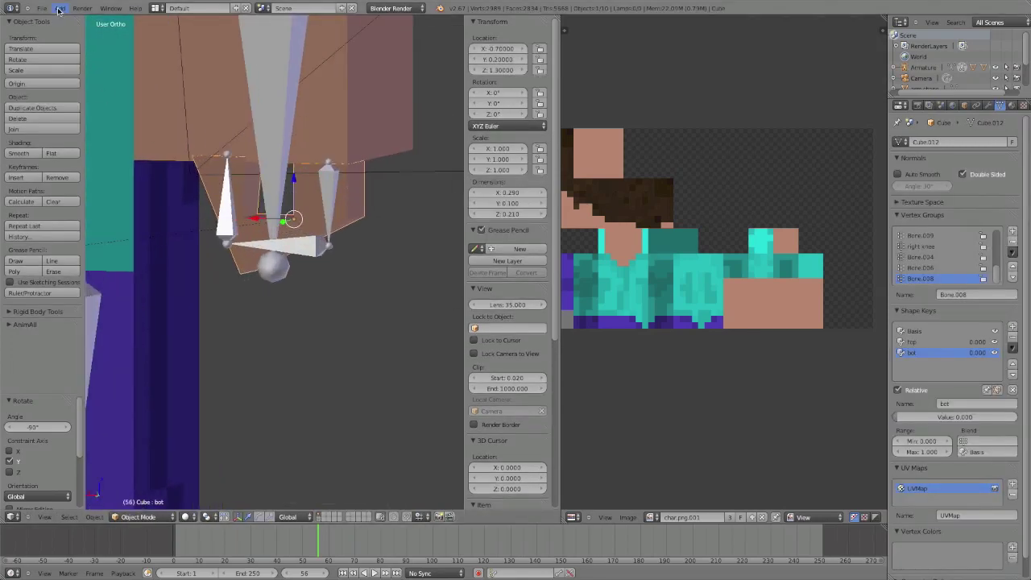
left_click(82, 8)
left_click(85, 16)
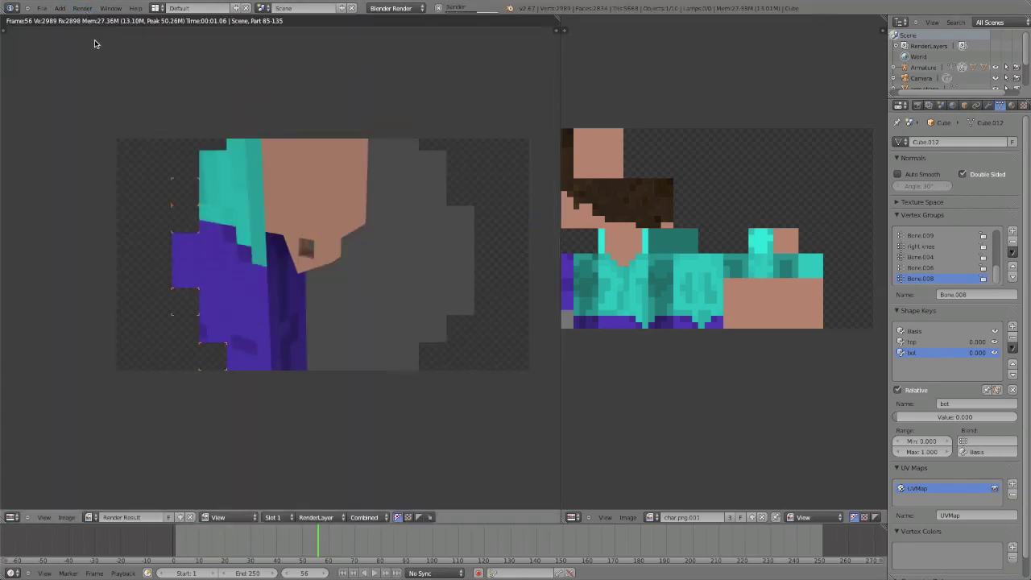
left_click(11, 517)
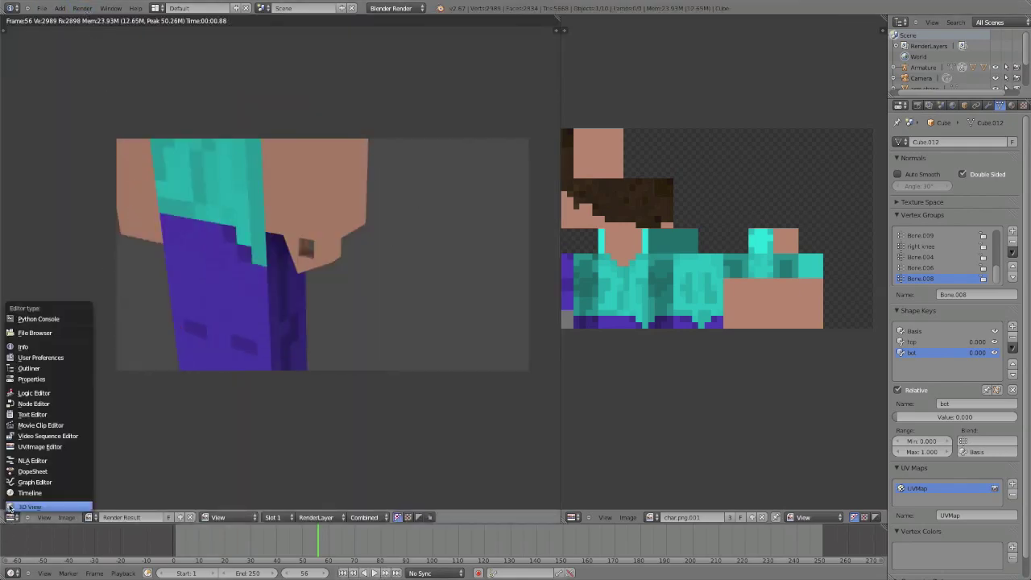
left_click(29, 507)
Step: Set the finger bar's bot and top shape key values to 1.000
middle_click_drag(234, 282, 254, 455, "shift")
middle_click_drag(271, 378, 255, 347)
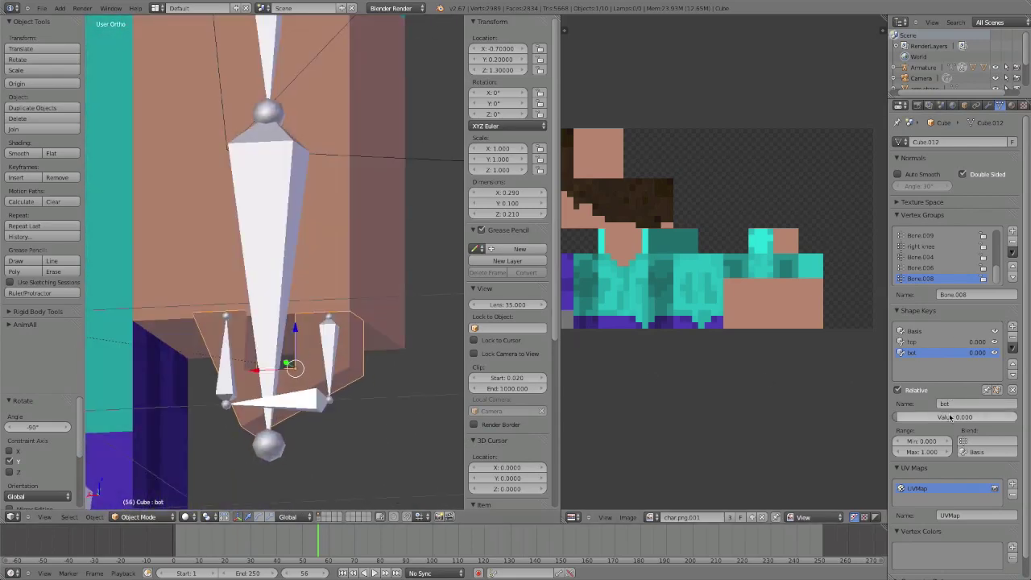
left_click_drag(898, 417, 1016, 417)
left_click(912, 341)
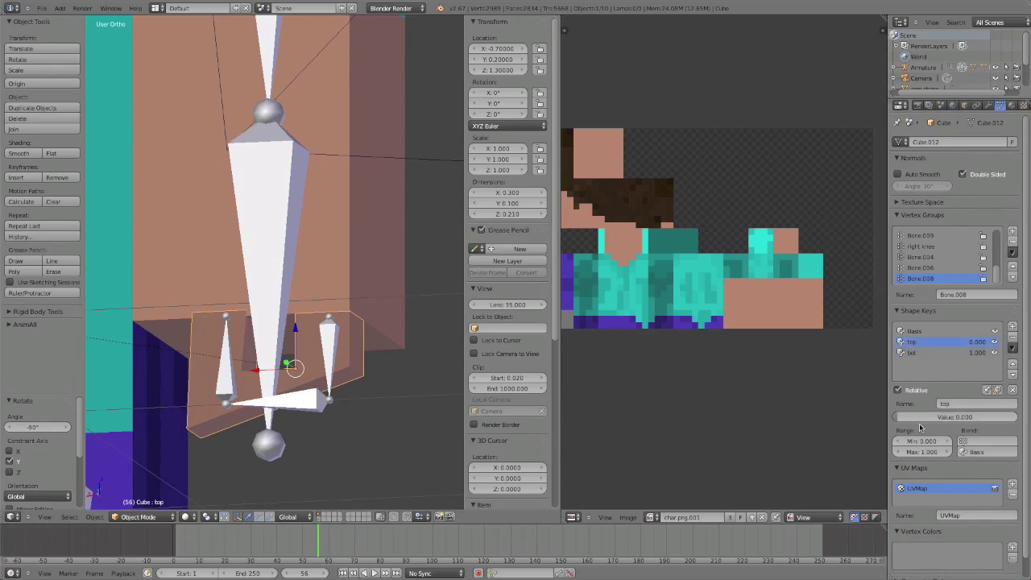
left_click_drag(898, 417, 1017, 416)
Step: Examine how the bent finger bar and its bones line up in the back wireframe view, including the mesh in Edit Mode
mouse_move(355, 402)
middle_mouse_down()
mouse_move(341, 399)
mouse_move(353, 418)
middle_mouse_up()
key("ctrl+KP_1")
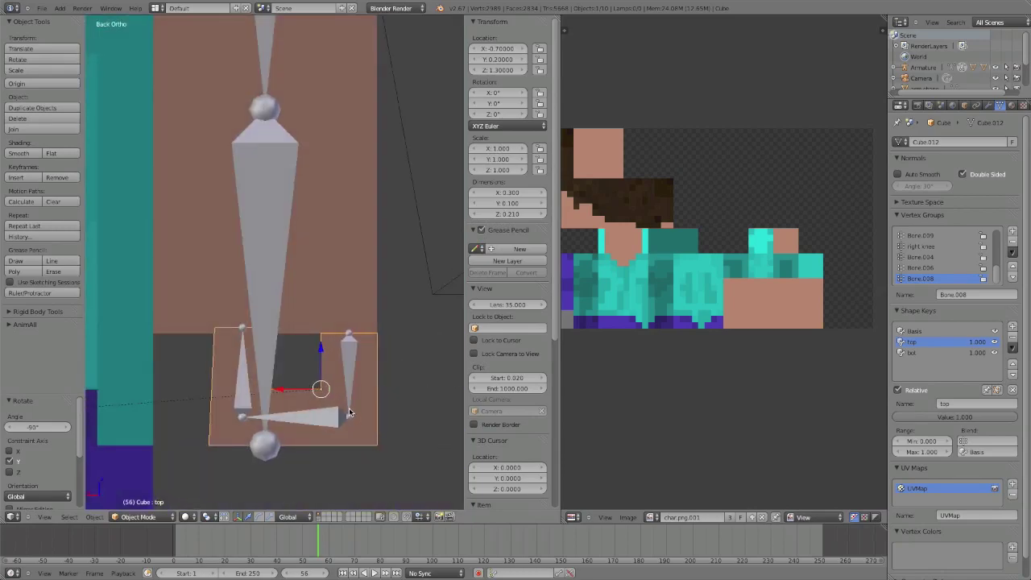
scroll(249, 348, "up", 6)
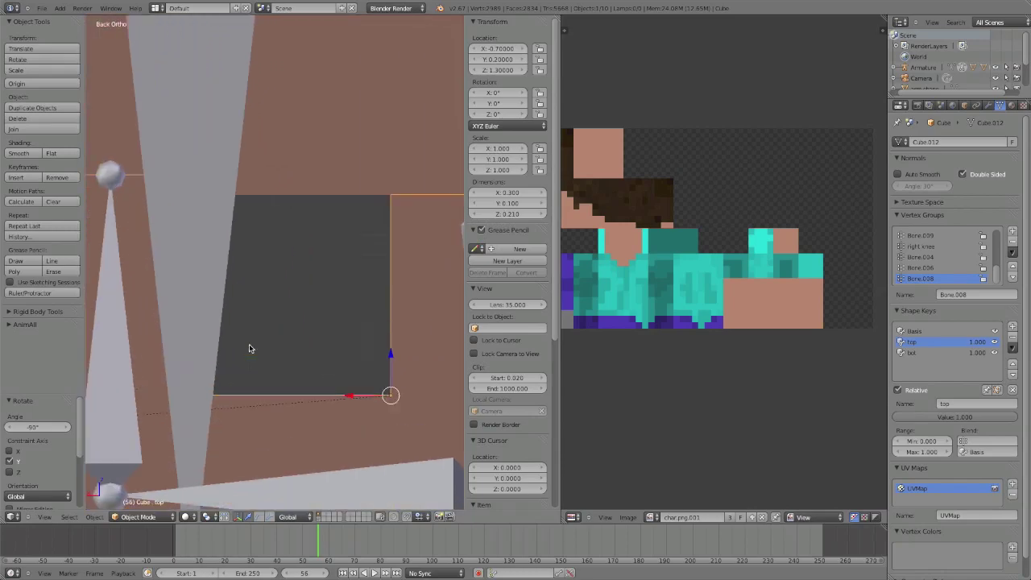
scroll(317, 357, "down", 4)
key("z")
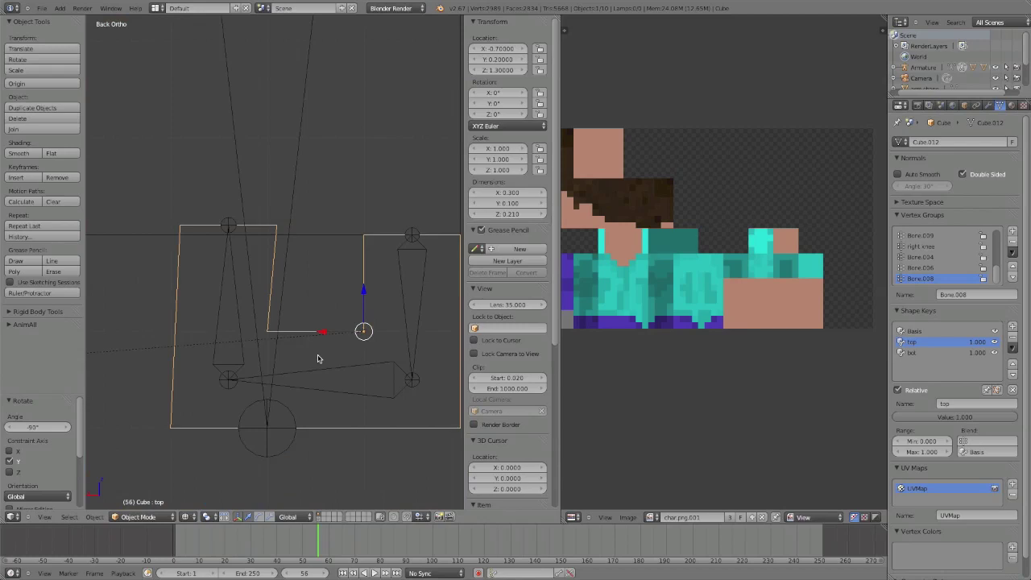
key("Tab")
scroll(317, 356, "down", 4)
middle_click_drag(318, 355, 288, 288, "shift")
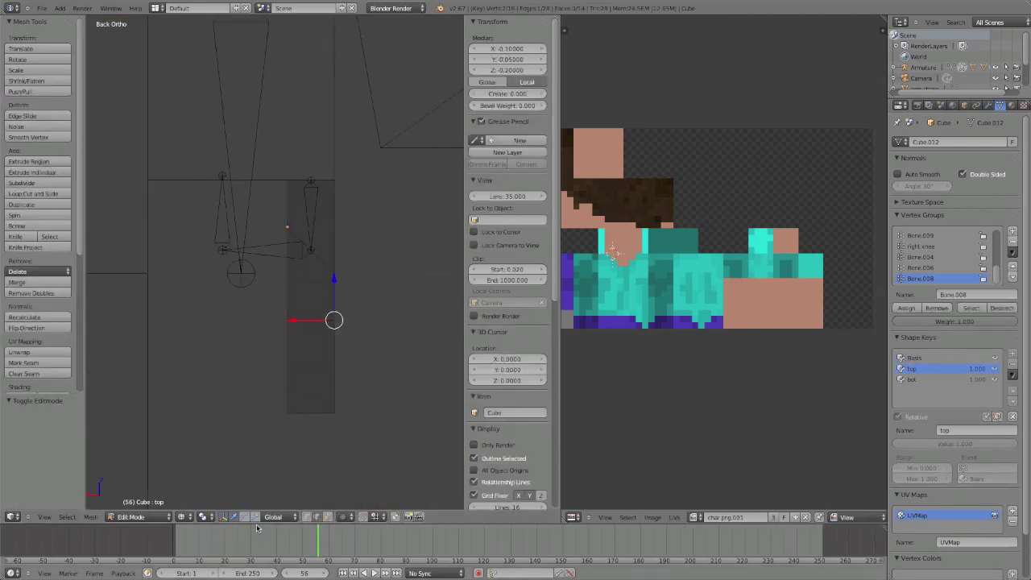
key("Tab")
middle_click_drag(206, 298, 244, 357, "shift")
scroll(244, 357, "up", 5)
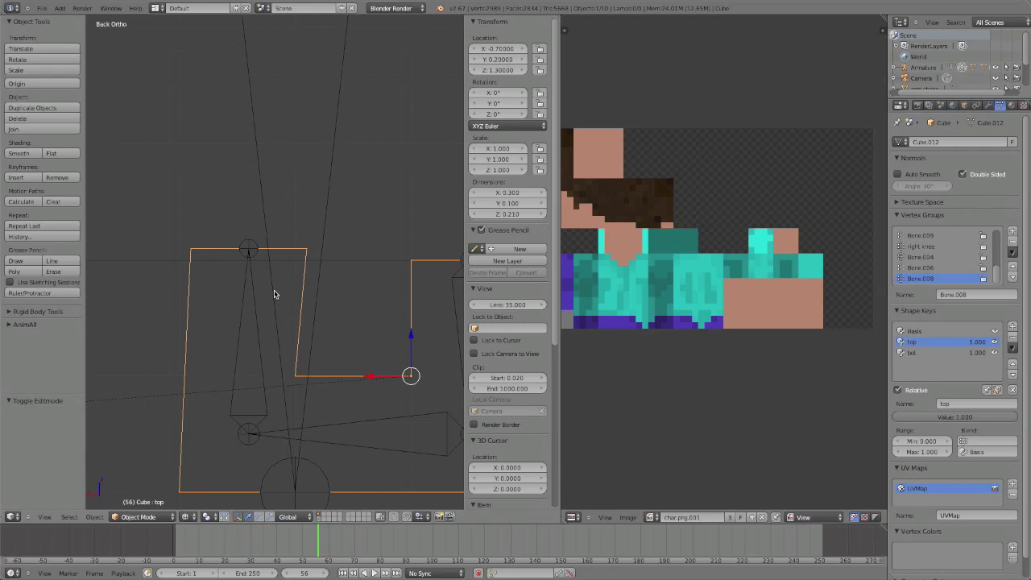
key("Tab")
middle_click_drag(355, 405, 228, 141, "shift")
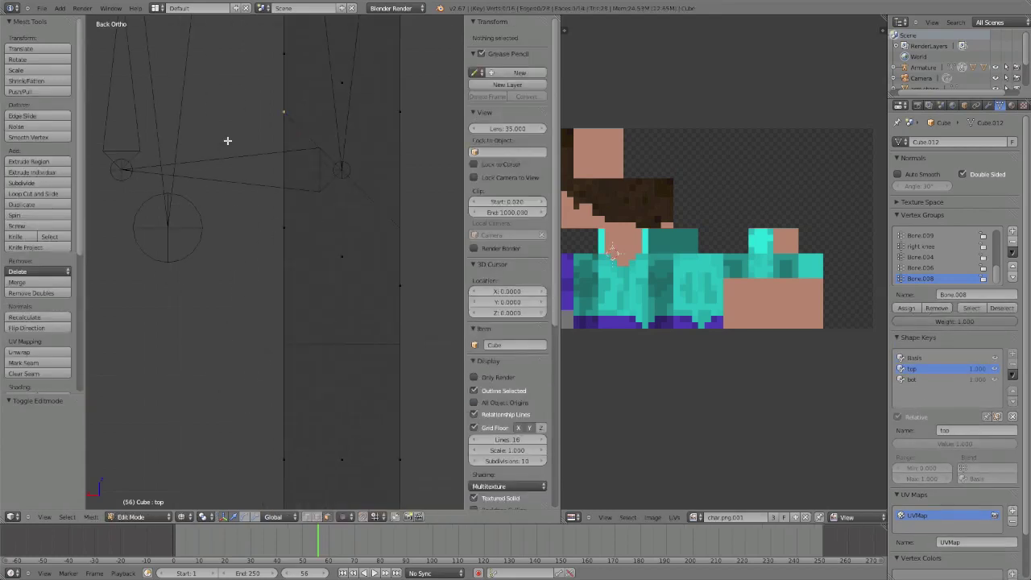
key("Tab")
Step: In the armature's Edit Mode, move the joint between the middle and lowest finger bones down along Z by about 0.01
right_click(195, 170)
key("Tab")
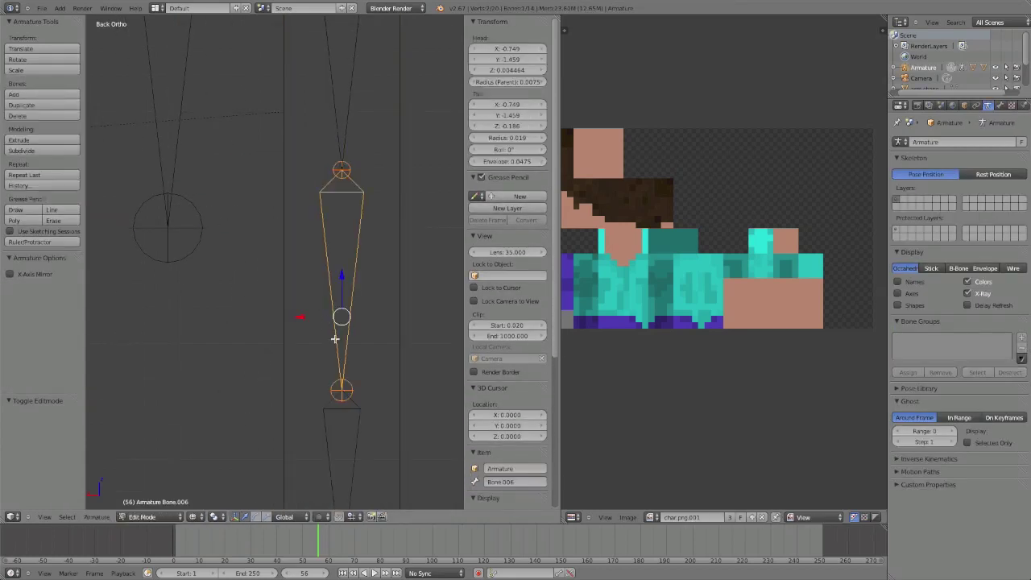
middle_click_drag(358, 422, 341, 198, "shift")
right_click(328, 163)
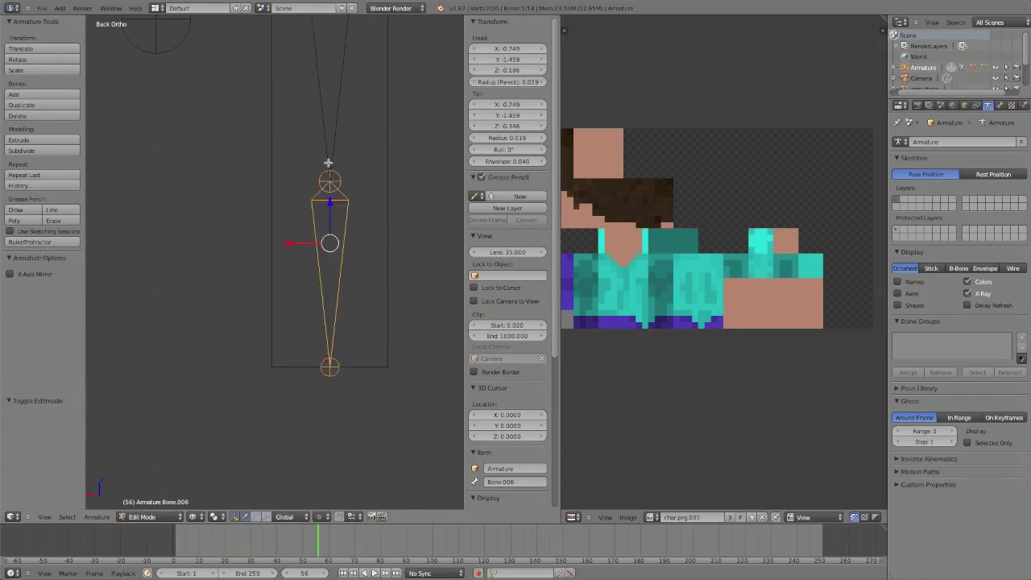
right_click(330, 180)
right_click(330, 168)
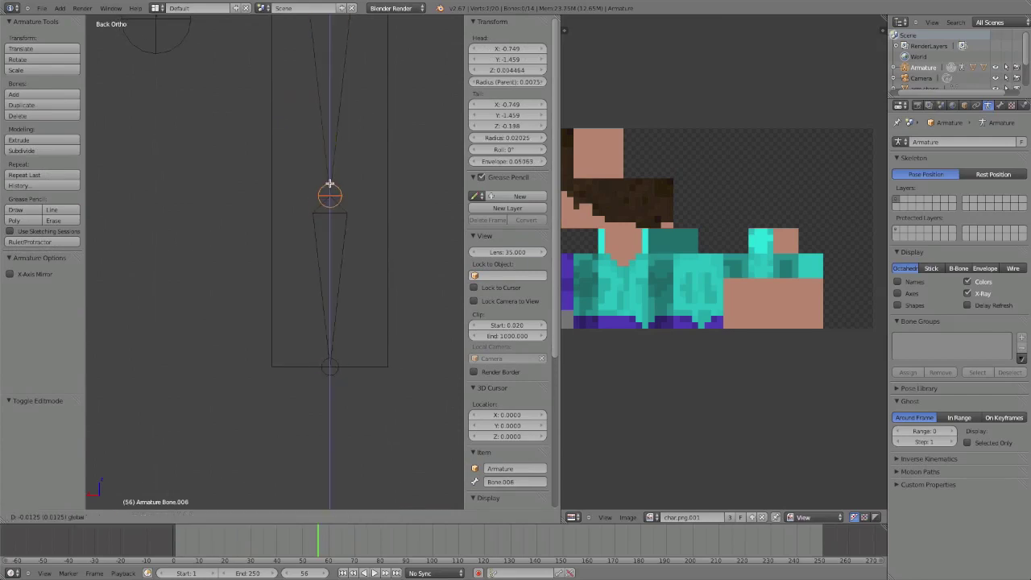
right_click(329, 180)
key("ctrl+Tab")
Step: Try rotating the middle and lowest finger bones in the back view to test the adjusted joint
scroll(258, 186, "down", 4)
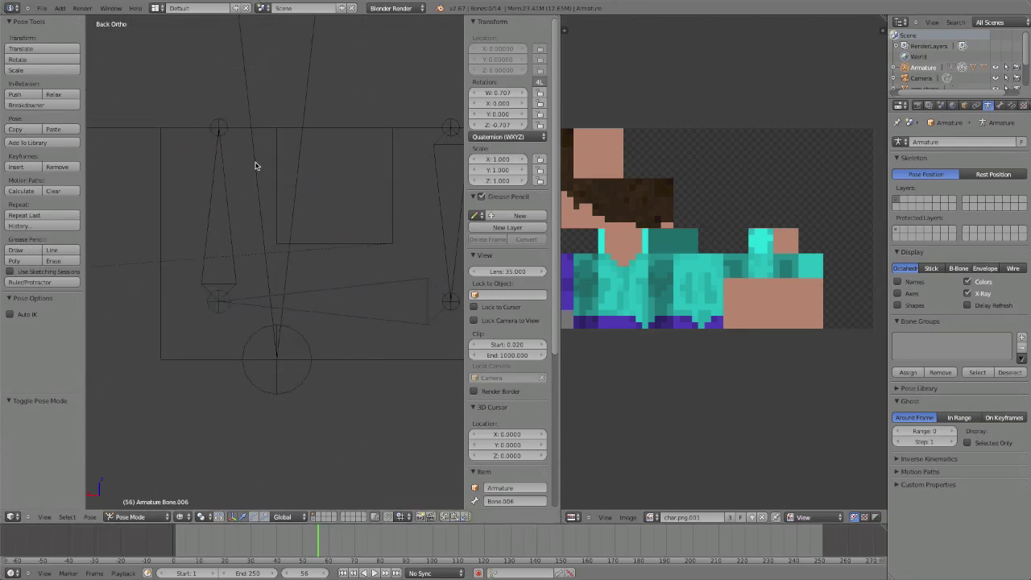
scroll(258, 169, "down", 2)
right_click(303, 292)
key("r")
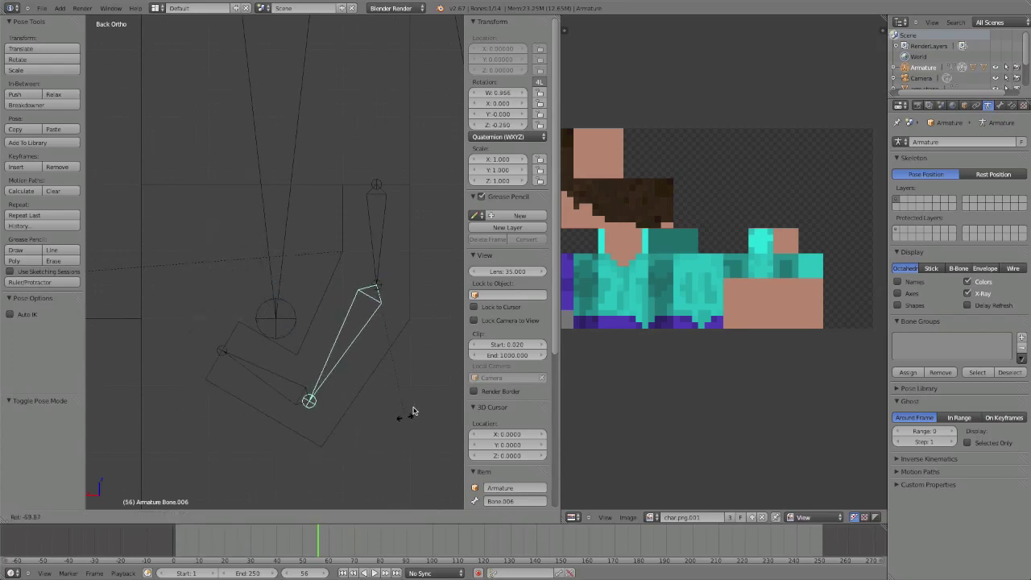
left_click(237, 383)
right_click(237, 235)
key("r")
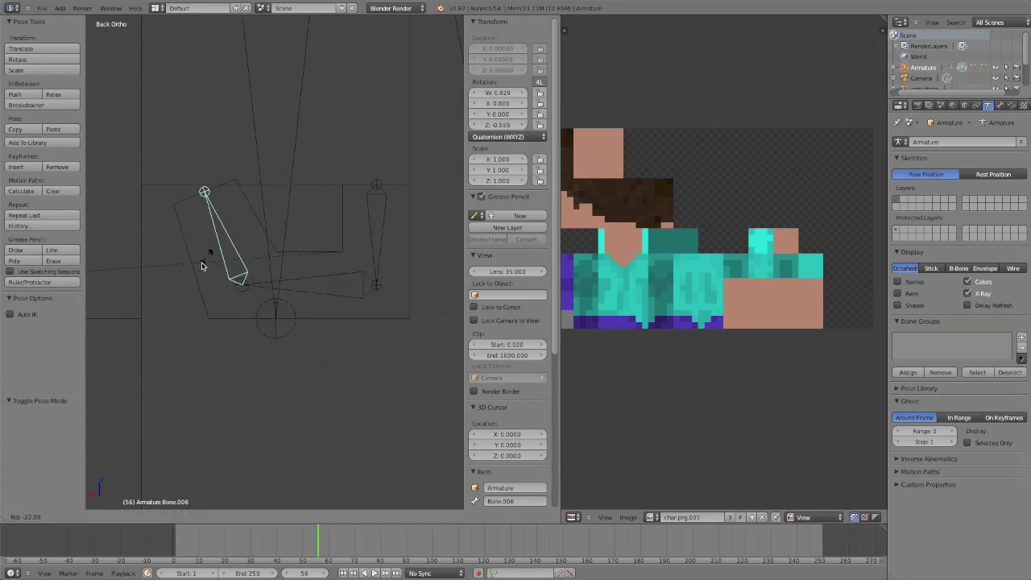
right_click(194, 251)
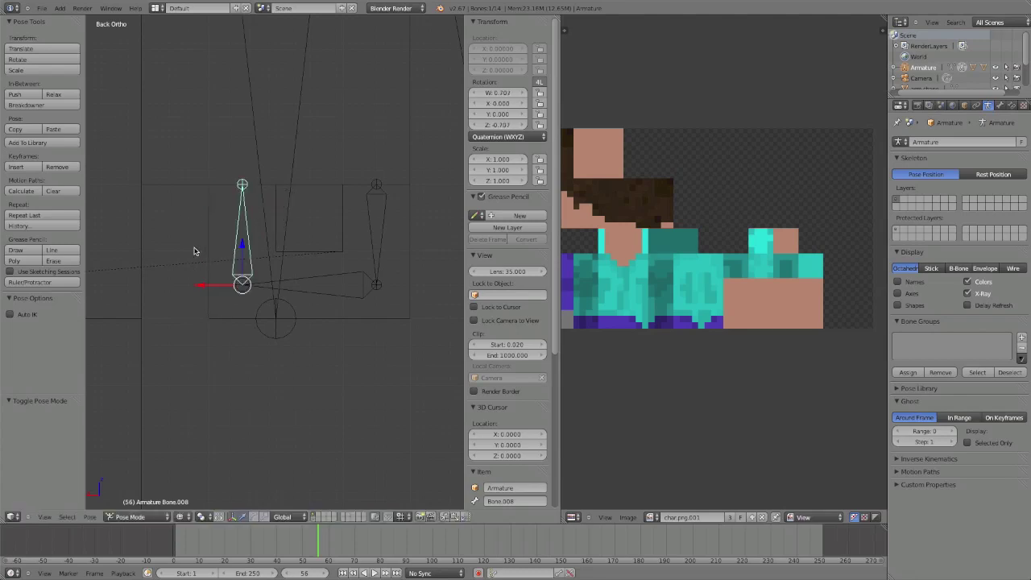
Step: Try rotating the lowest finger bone in solid view, freely and about the global Y axis
key("z")
middle_click_drag(252, 250, 212, 319)
key("r")
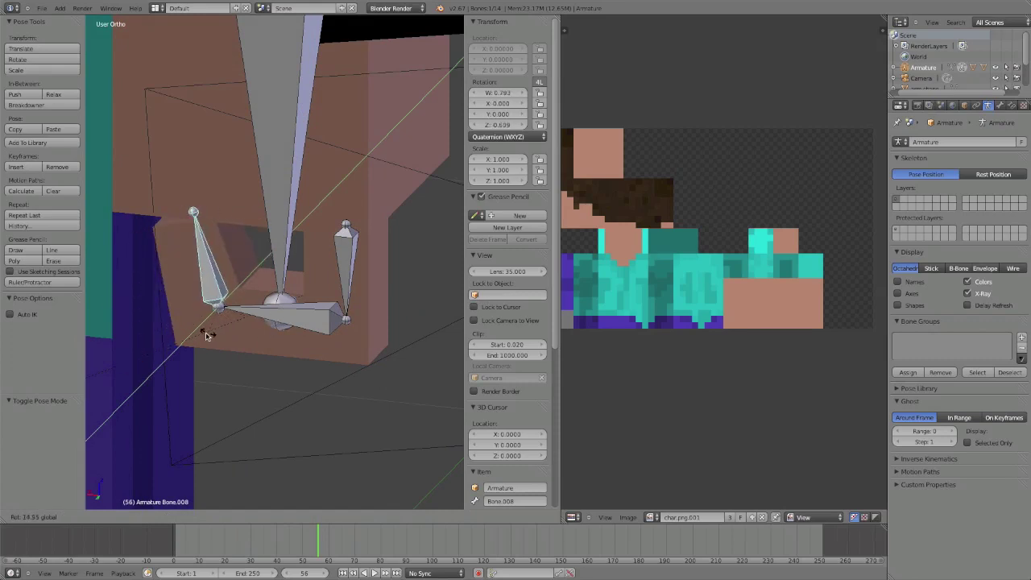
right_click(197, 320)
middle_click_drag(202, 321, 291, 330)
key("r")
key("y")
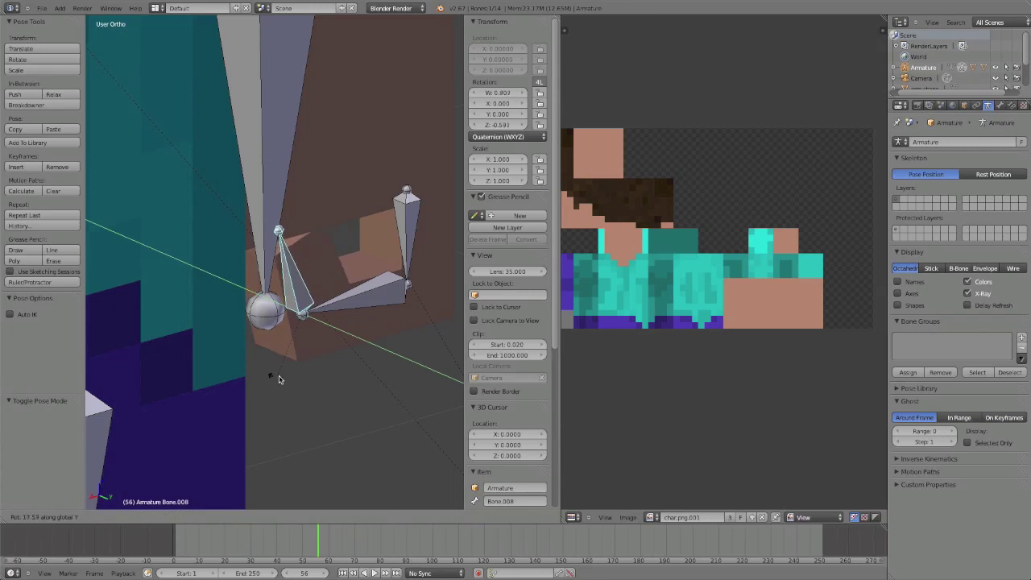
left_click(346, 368)
Step: On the finger bar, clear the shape key values to 0 and add drivers to the top and bot keys
right_click(382, 315)
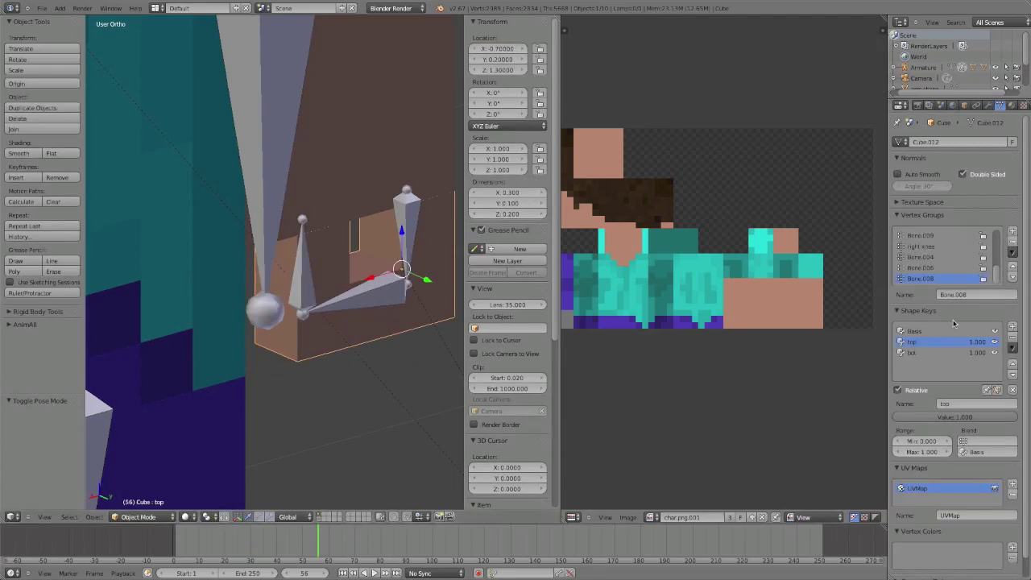
right_click(993, 350)
left_click(984, 358)
right_click(983, 359)
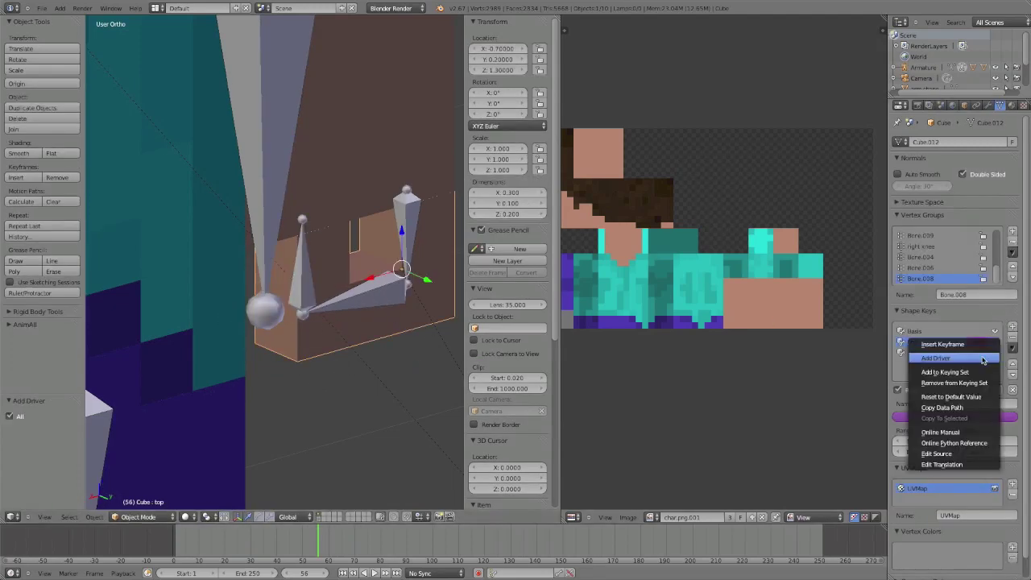
key("ctrl+z")
key("BackSpace")
left_click(1012, 389)
right_click(979, 344)
left_click(978, 345)
right_click(982, 355)
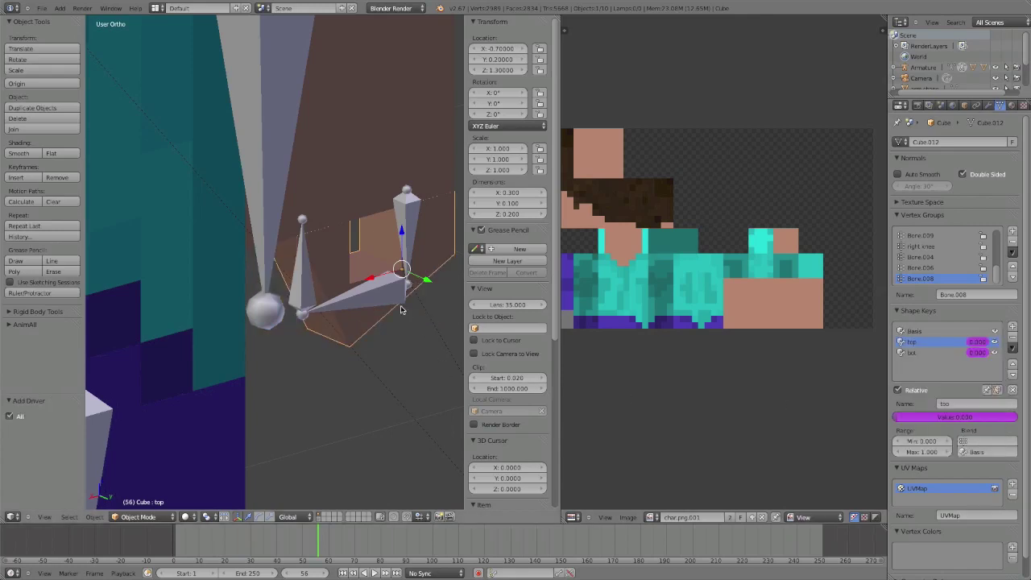
Step: Change the image editor area to the Graph Editor in Drivers mode, keeping the finger bar selected in Object Mode
middle_click_drag(414, 314, 294, 281)
key("Tab")
middle_click_drag(374, 334, 368, 324)
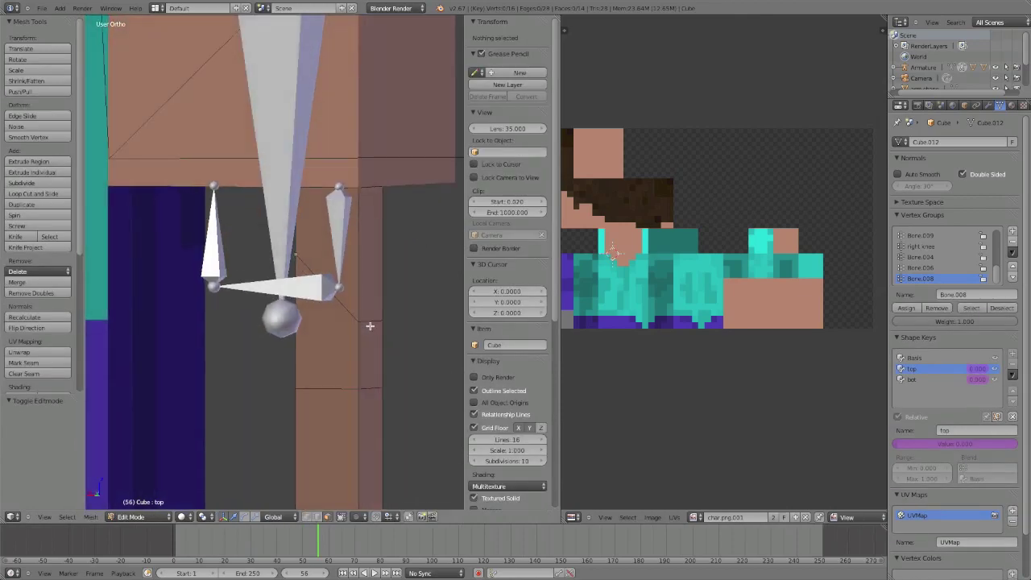
key("Tab")
left_click(573, 517)
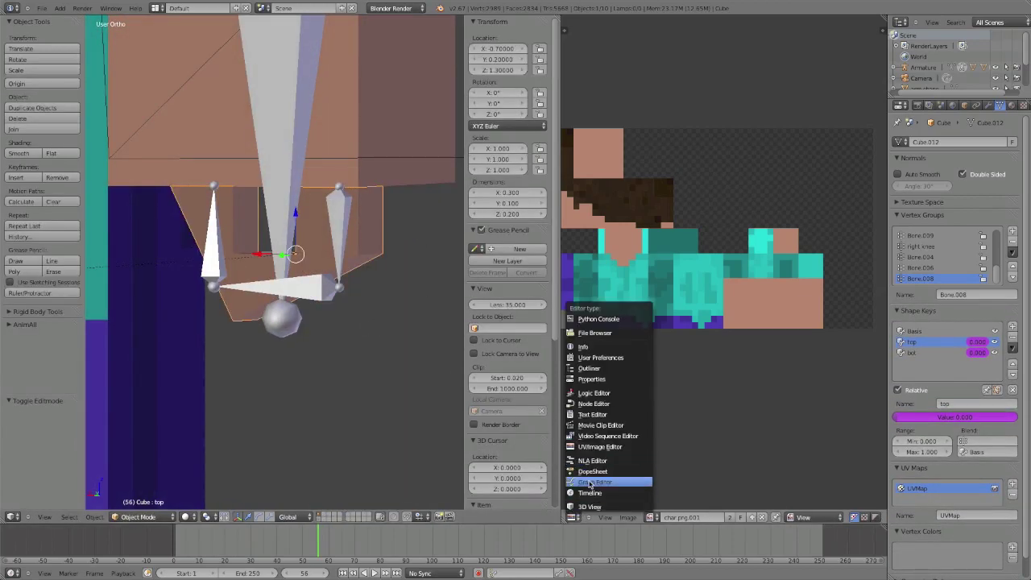
left_click(593, 481)
left_click(723, 519)
left_click(712, 485)
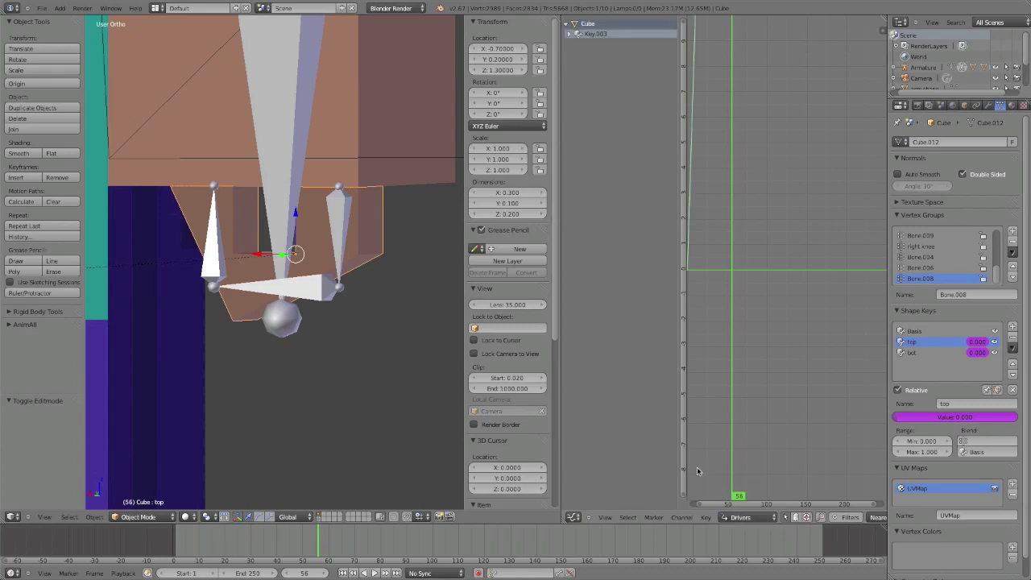
Step: Select the finger bar's top shape key driver, reveal its properties and set the driver type to Averaged Value
left_click(570, 34)
left_click(602, 43)
left_click_drag(878, 32, 704, 53)
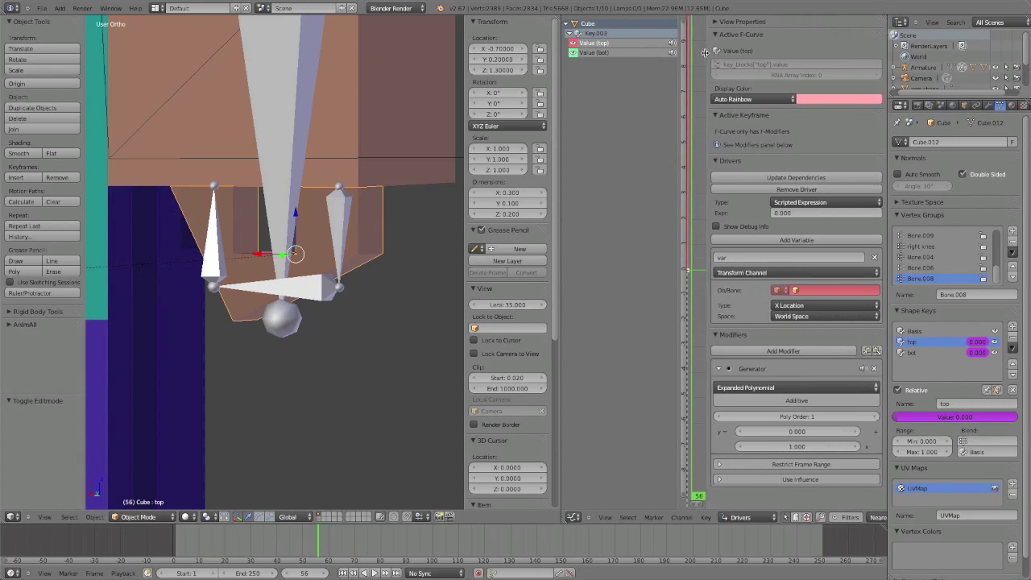
left_click(822, 202)
left_click(822, 194)
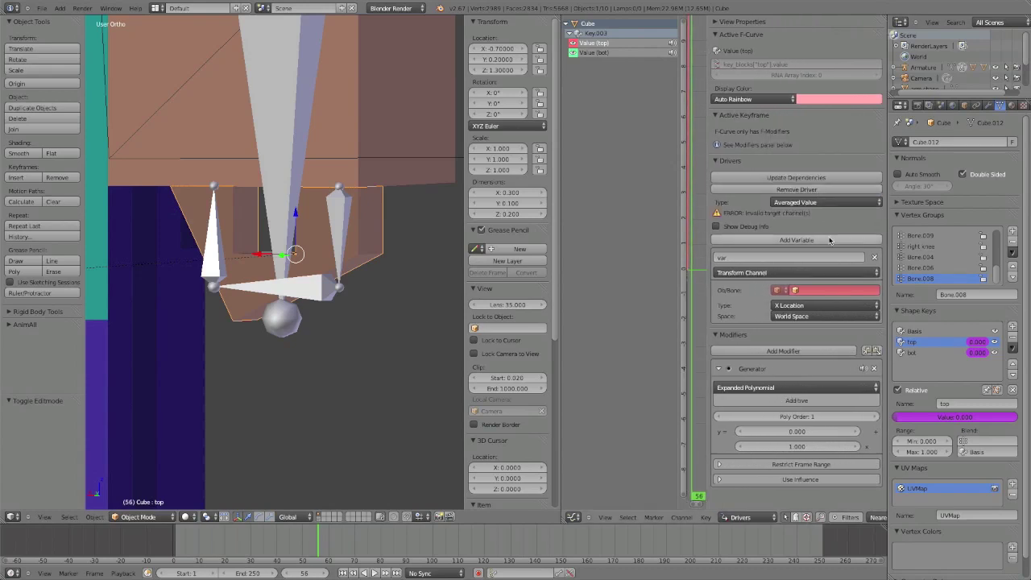
left_click(813, 292)
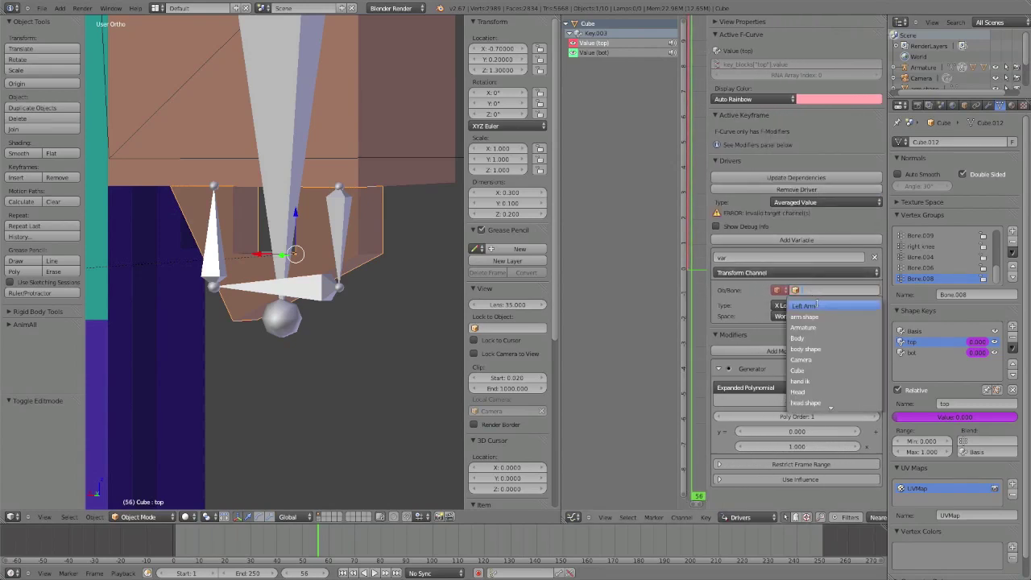
Step: Rename the character's armature object as Char Armature
middle_click_drag(460, 230, 321, 219)
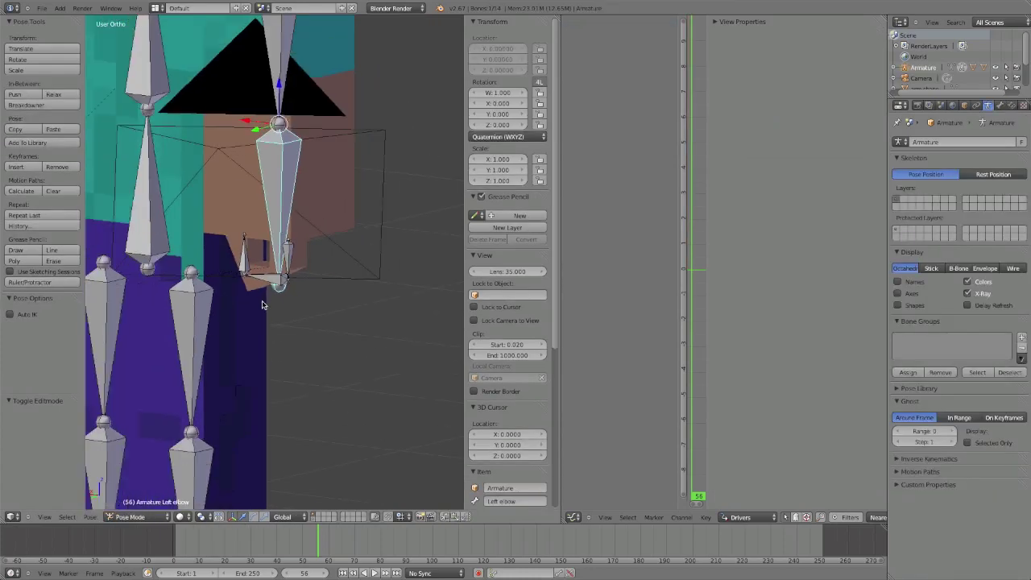
scroll(499, 427, "down", 3)
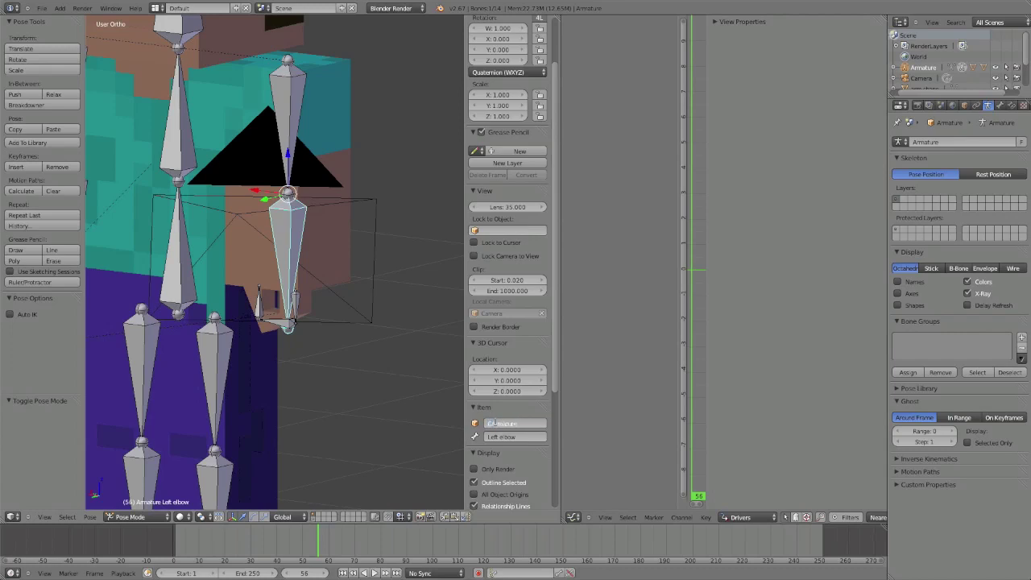
key("Return")
middle_click_drag(316, 303, 317, 305, "shift")
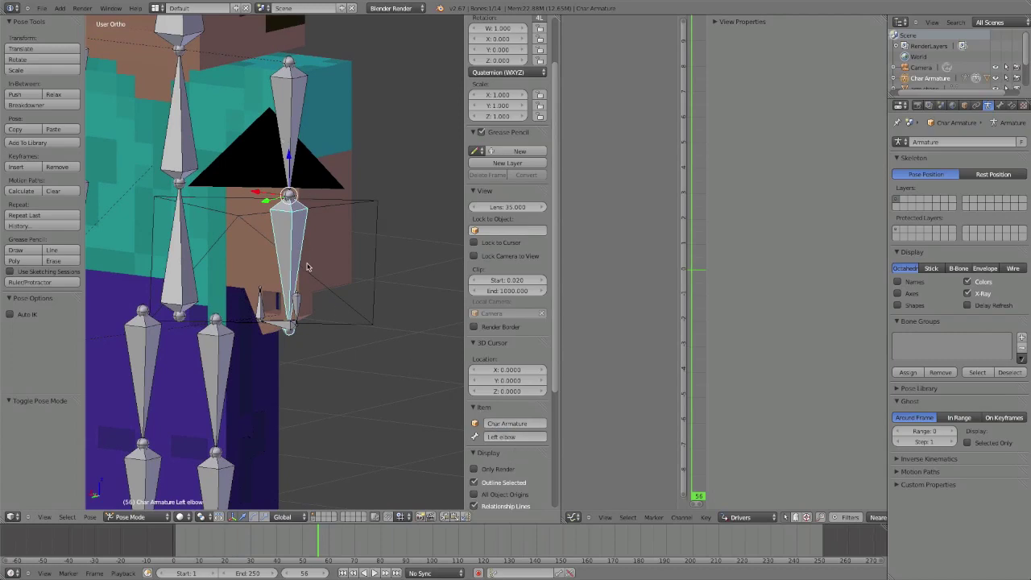
Step: In Pose Mode, rename the uppermost bone of the finger chain as Top
scroll(306, 264, "up", 4)
right_click(300, 90)
right_click(314, 272)
right_click(326, 359)
middle_click_drag(325, 359, 367, 346)
left_click(511, 438)
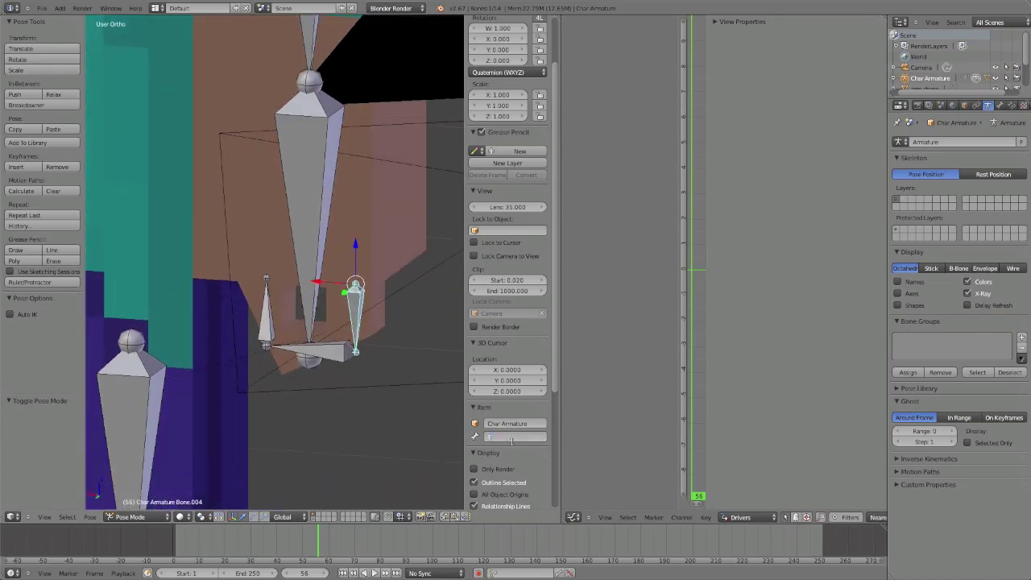
key("Return")
Step: Rename the middle bone of the finger chain as mid'
right_click(343, 353)
left_click(505, 439)
type("mid")
key("Return")
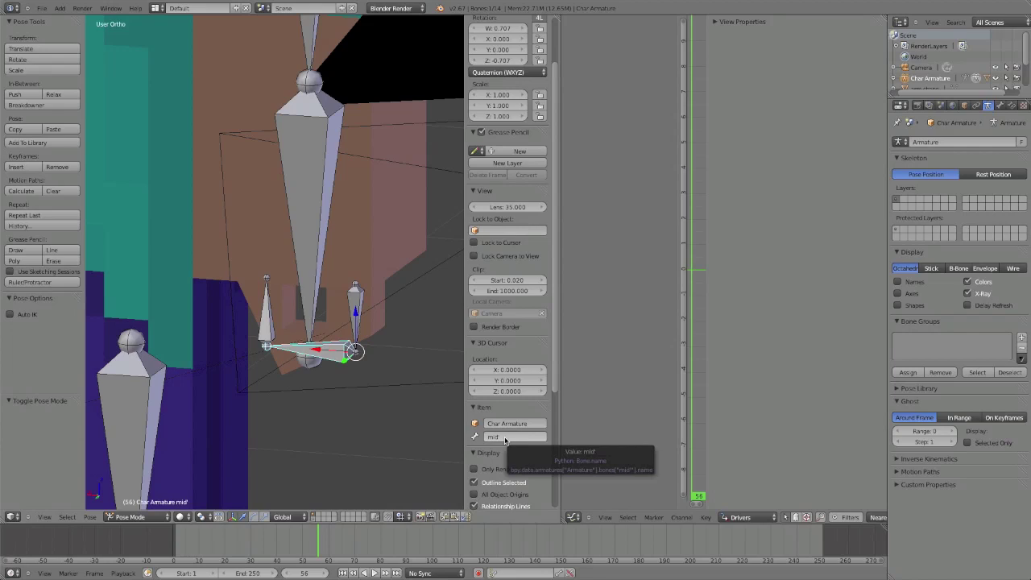
Step: Rename the lowest bone of the finger chain as Bot
right_click(265, 325)
left_click(509, 440)
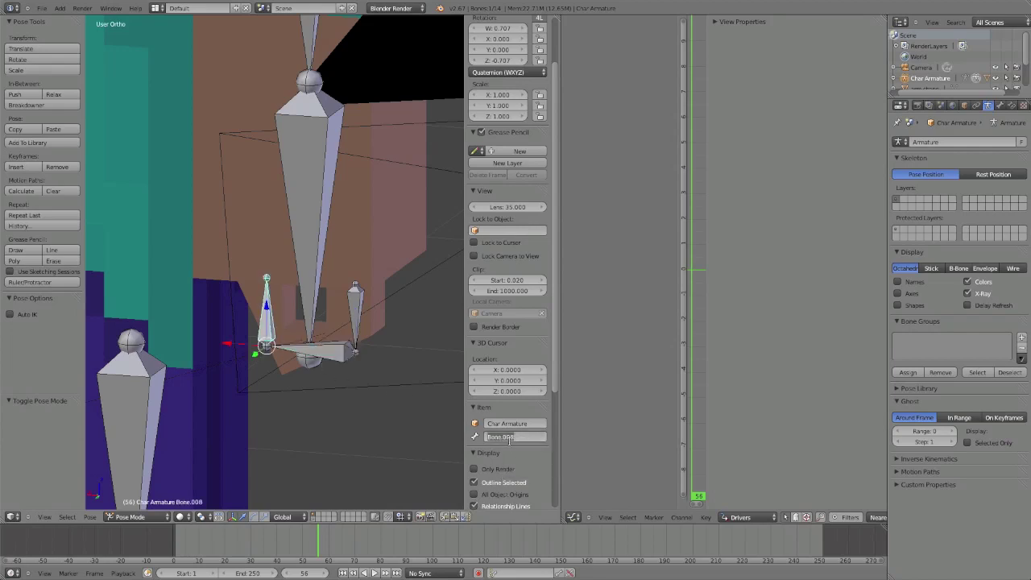
type("Bot")
key("Return")
middle_click_drag(386, 409, 286, 360)
scroll(286, 361, "up", 2)
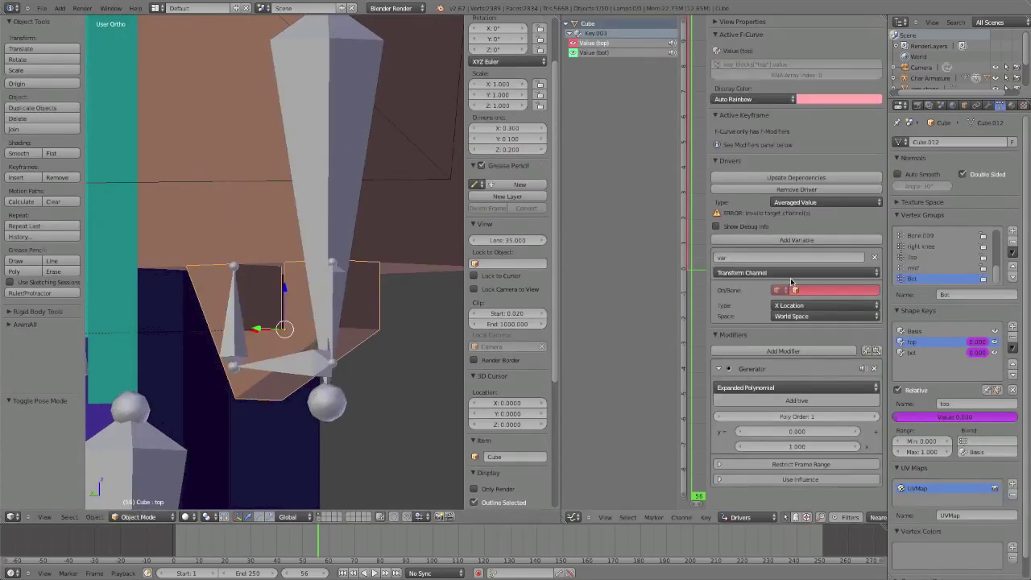
Step: Set Char Armature as the target object of the top shape key's driver variable
left_click(795, 291)
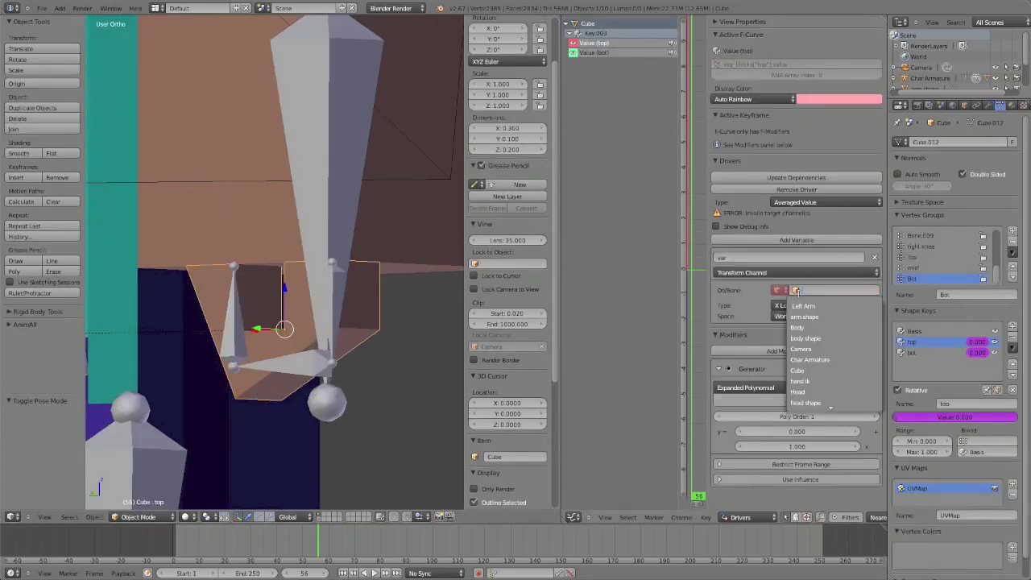
scroll(830, 362, "down", 4)
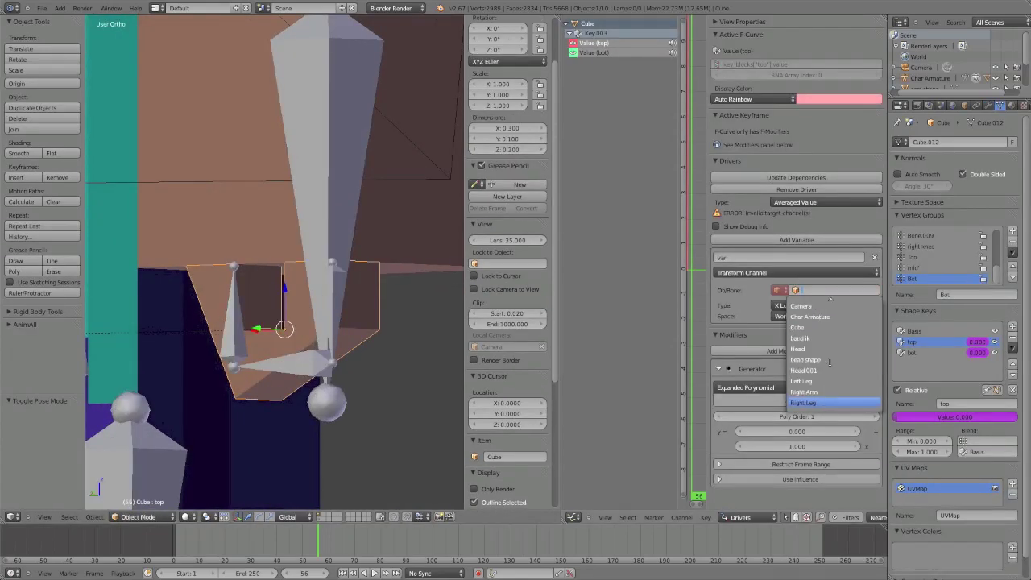
scroll(811, 328, "up", 1)
left_click(810, 327)
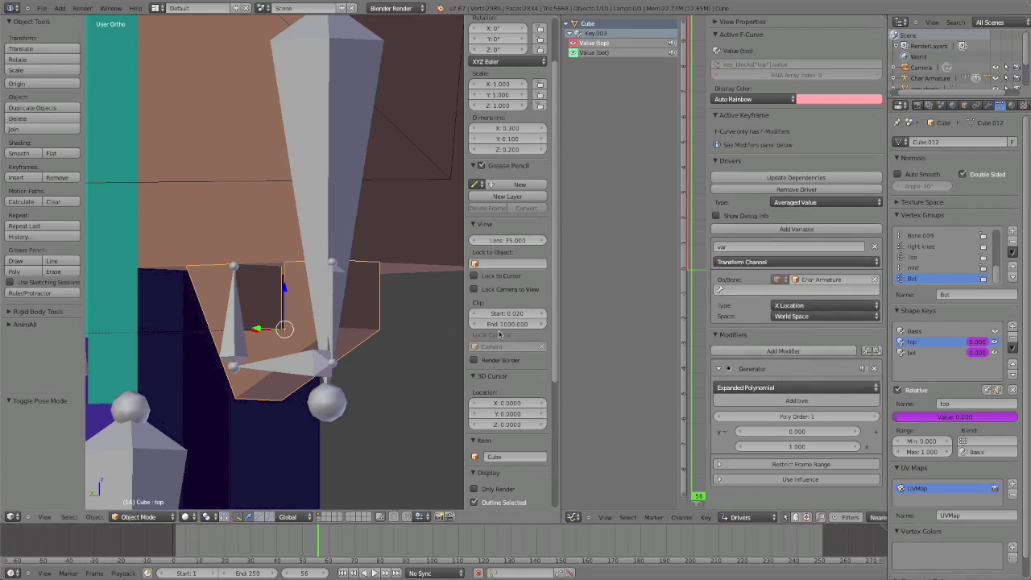
Step: Make the top driver's variable read the mid' bone's Y Rotation in Local Space
left_click(789, 306)
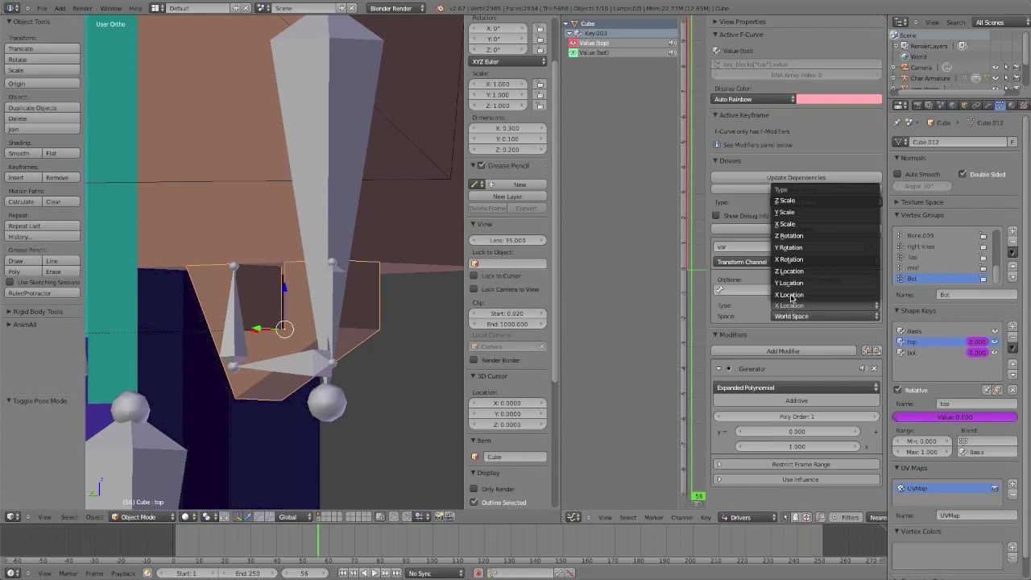
left_click(801, 248)
left_click(817, 314)
left_click(816, 290)
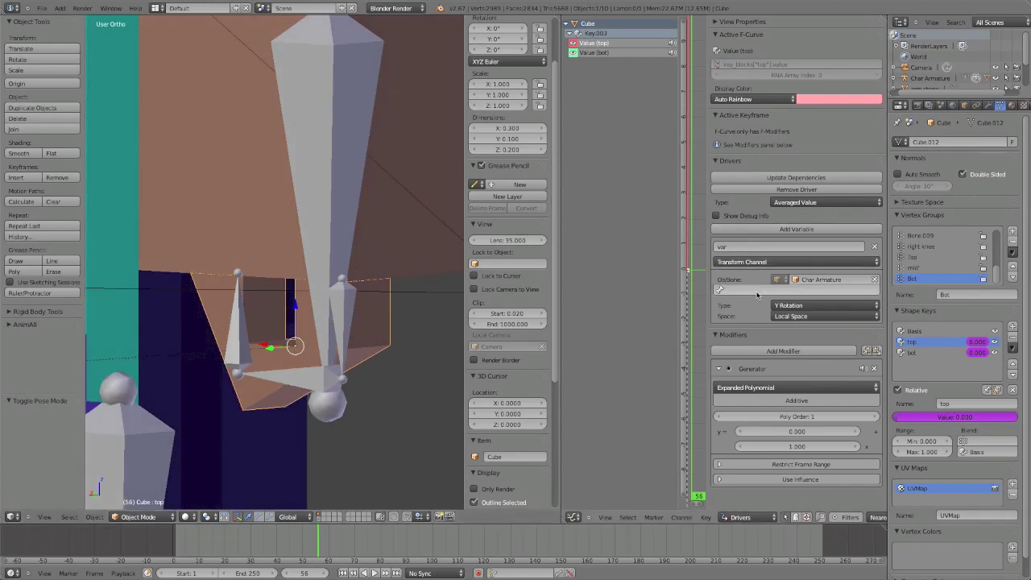
left_click(798, 289)
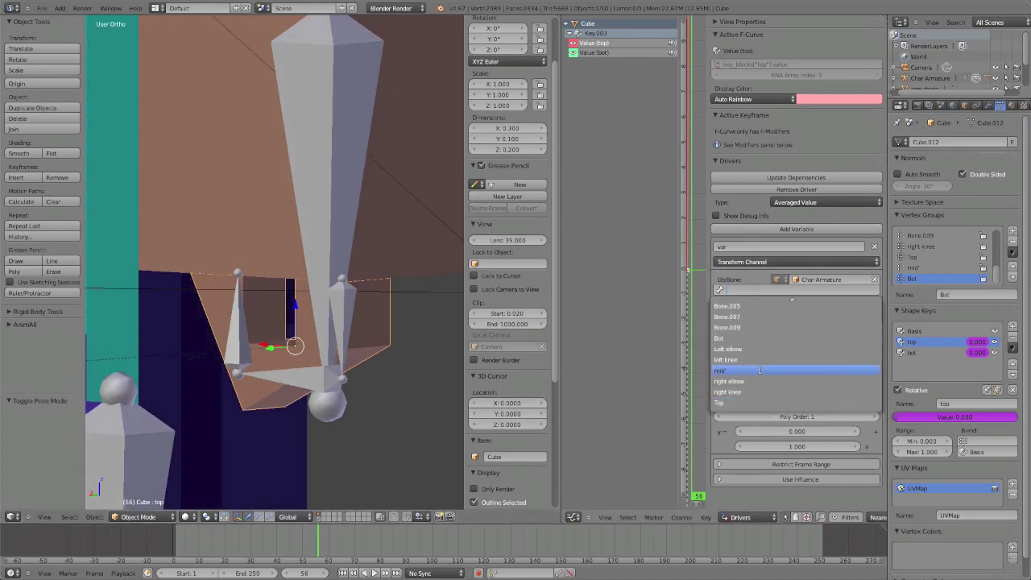
left_click(760, 369)
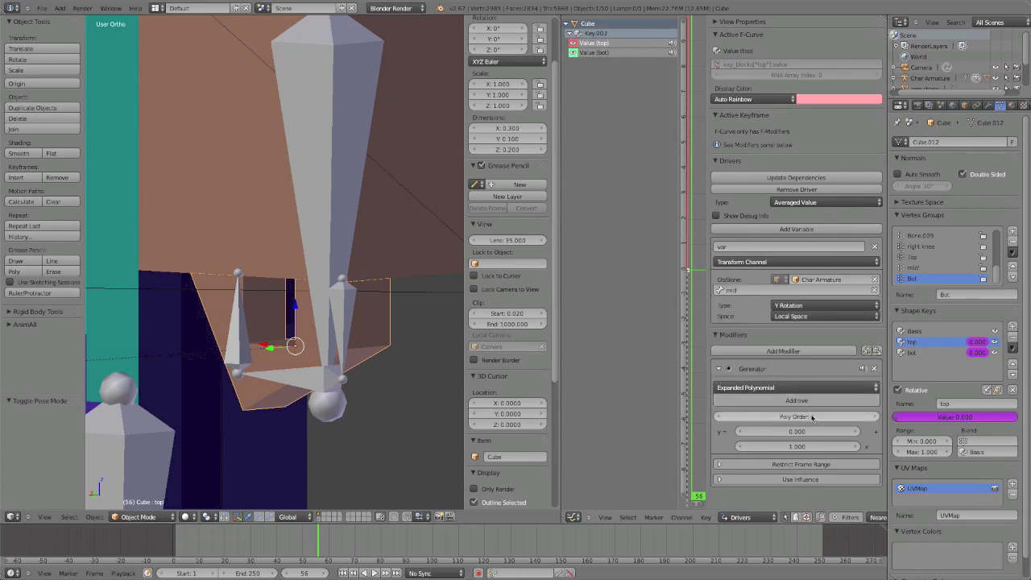
Step: Try rotating the mid' bone about the global Y axis to check how it bends
right_click(310, 378)
mouse_move(348, 376)
middle_mouse_down()
mouse_move(338, 391)
mouse_move(356, 394)
middle_mouse_up()
key("r")
key("y")
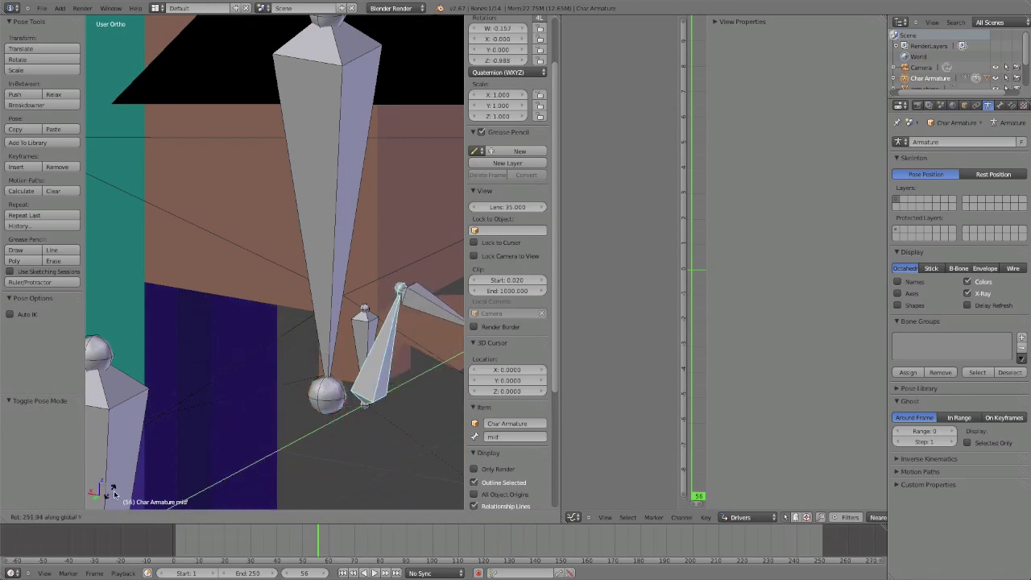
right_click(135, 433)
middle_click_drag(135, 433, 185, 405)
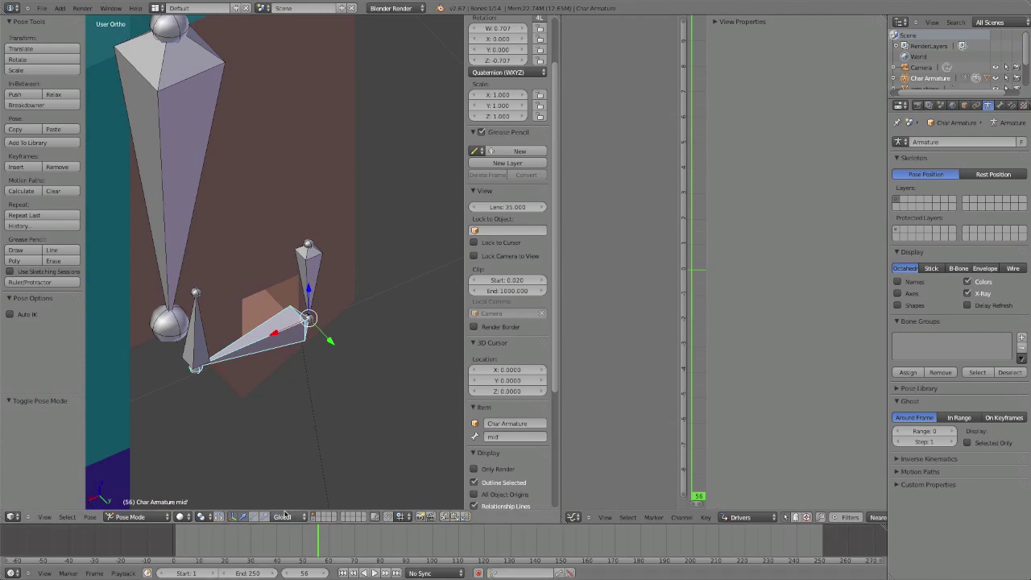
Step: Switch the transform orientation to Local and change the top driver variable's type to Z Rotation
left_click(285, 514)
left_click(288, 491)
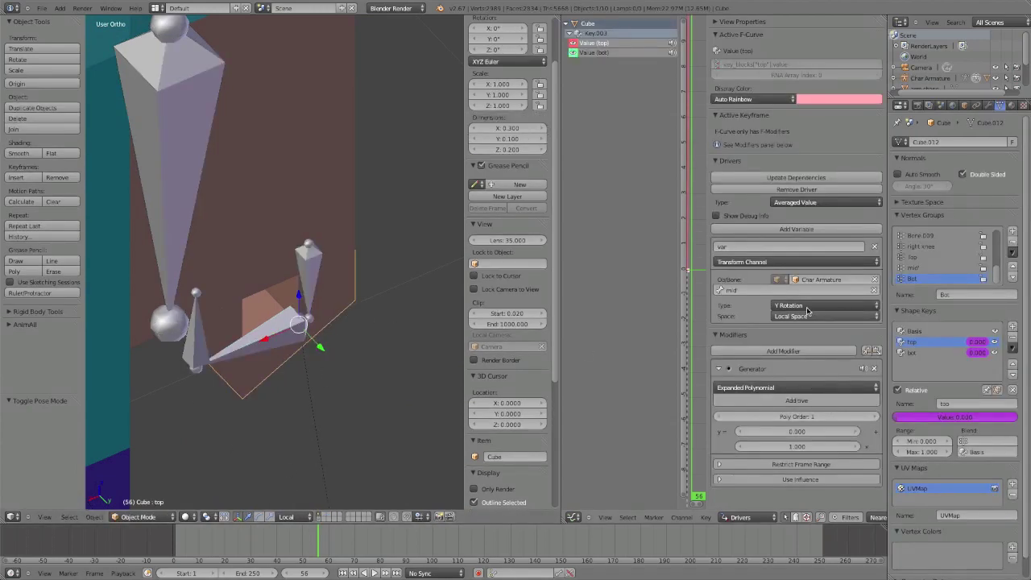
left_click(807, 317)
left_click(807, 317)
left_click(782, 306)
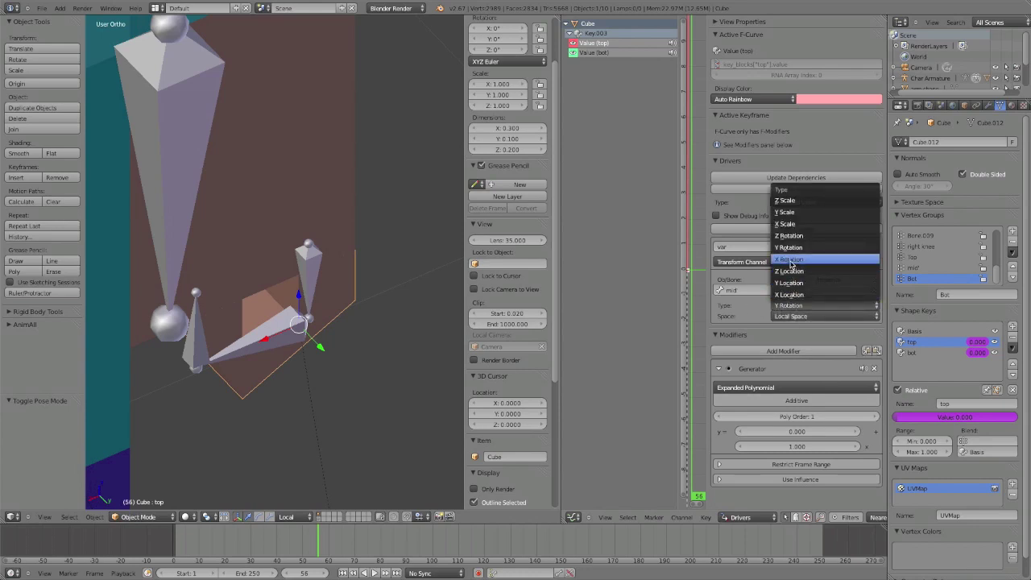
left_click(788, 241)
Step: Test-rotate the mid' bone about its local Z axis, cancel it, and set the top driver's Generator x coefficient to -0.600
right_click(268, 338)
key("r")
key("z")
key("z")
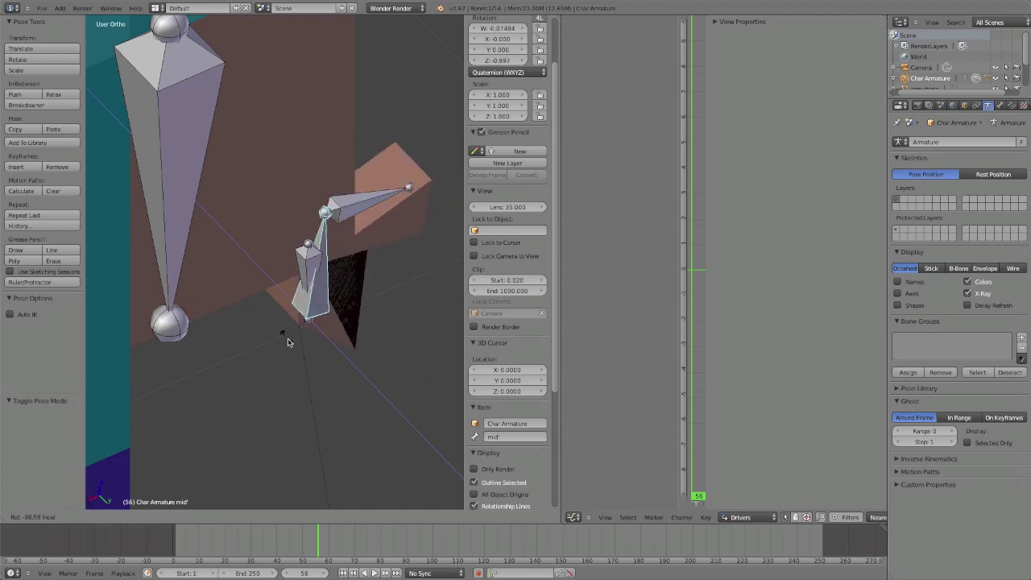
right_click(297, 347)
right_click(296, 327)
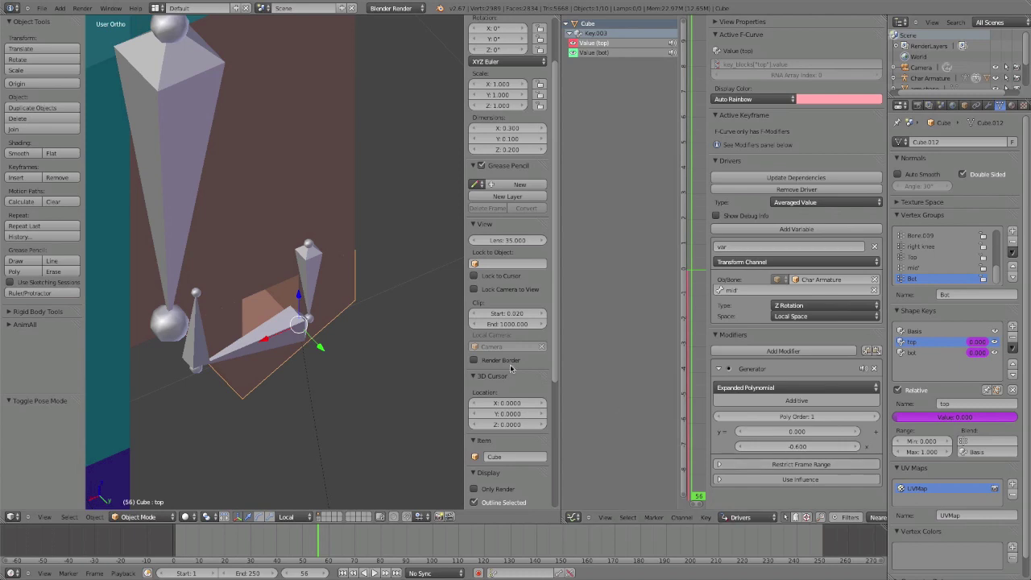
Step: Test the top shape key's response by rotating the mid' bone freely and about its local Z axis, cancelling each rotation
right_click(286, 351)
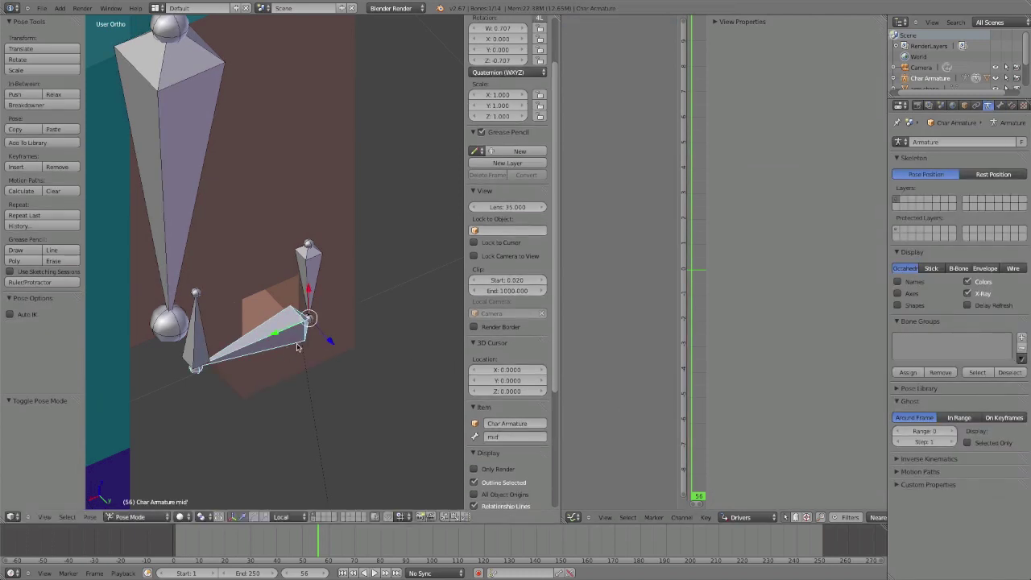
key("r")
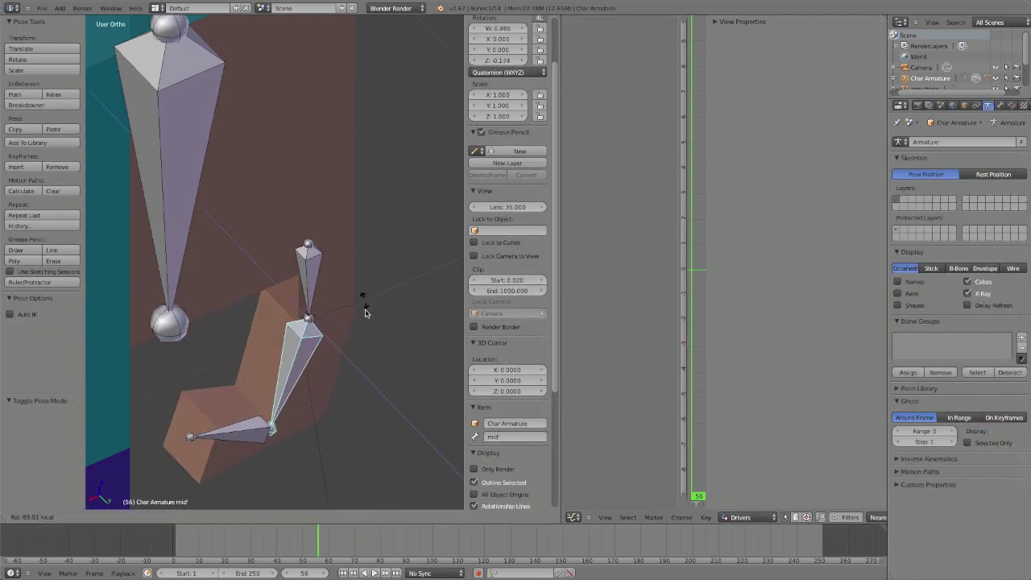
right_click(365, 353)
middle_click_drag(363, 352, 217, 349)
key("r")
key("z")
key("z")
right_click(224, 397)
Step: Reset the 3D cursor to the world origin
middle_click_drag(224, 397, 375, 357)
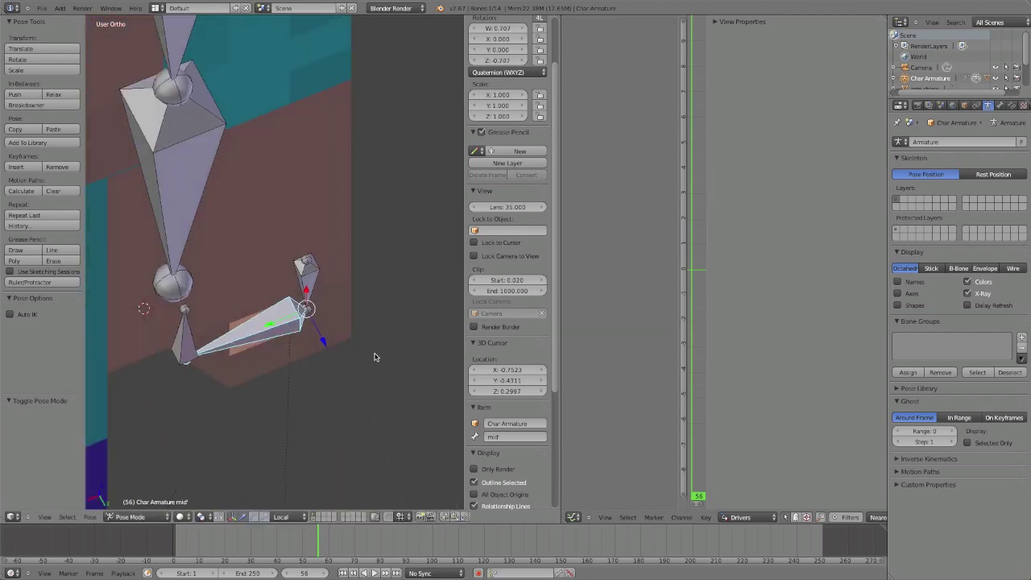
key("shift+c")
middle_click_drag(297, 363, 265, 350)
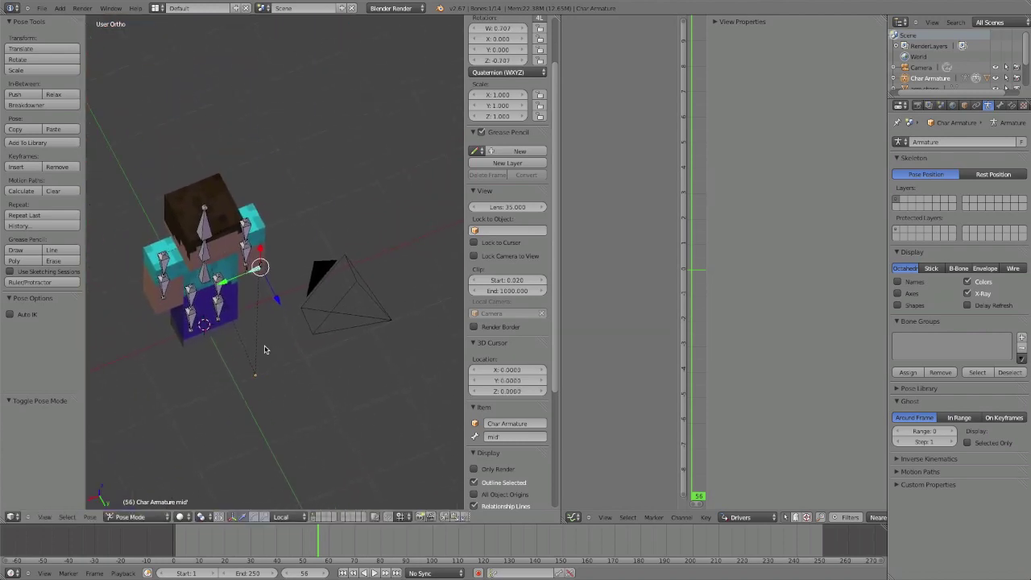
scroll(219, 329, "up", 5)
scroll(219, 329, "up", 6)
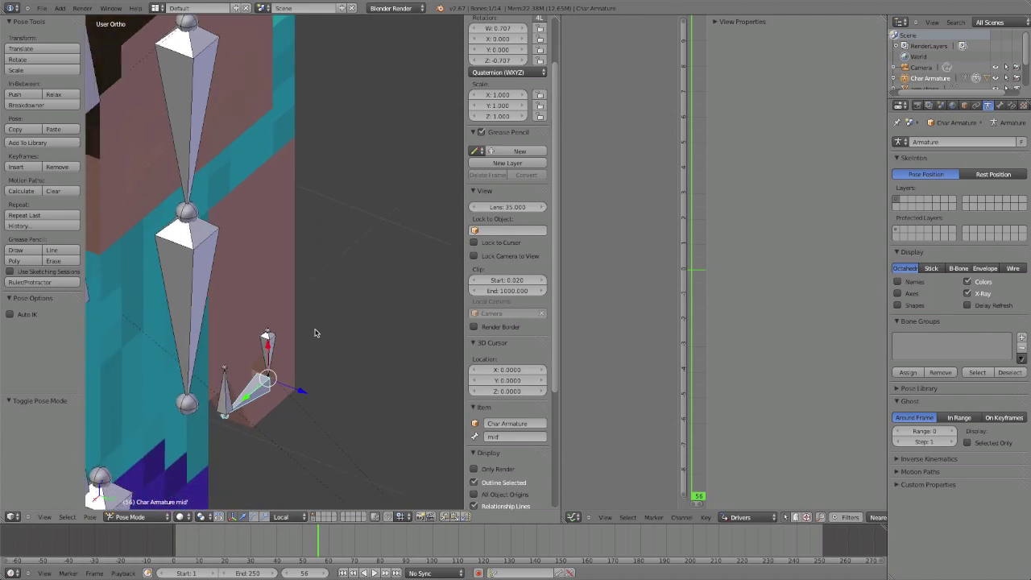
Step: Test-rotate the mid' bone about the global X and Y axes, cancelling each rotation
key("r")
key("x")
right_click(302, 319)
key("r")
key("x")
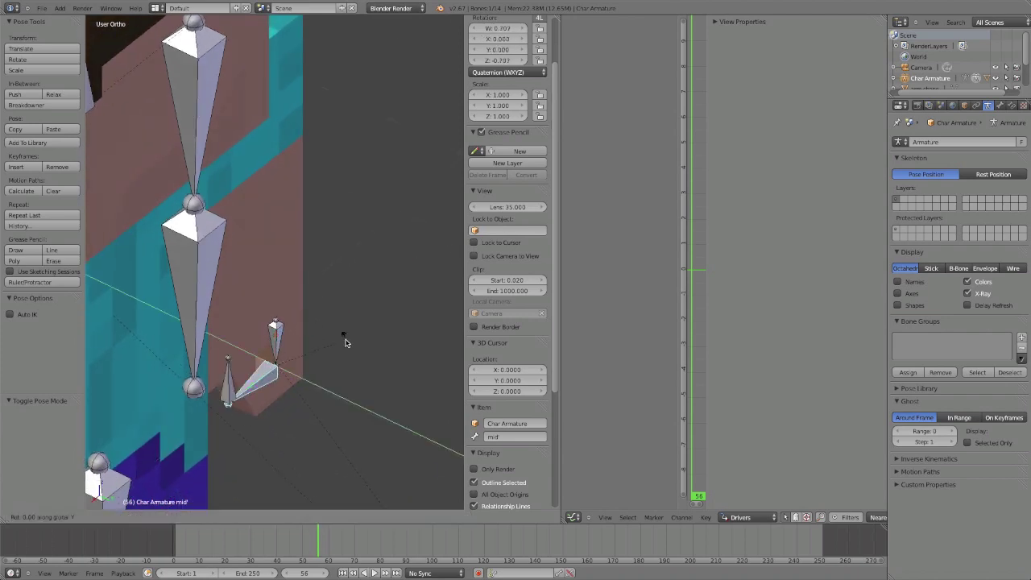
key("y")
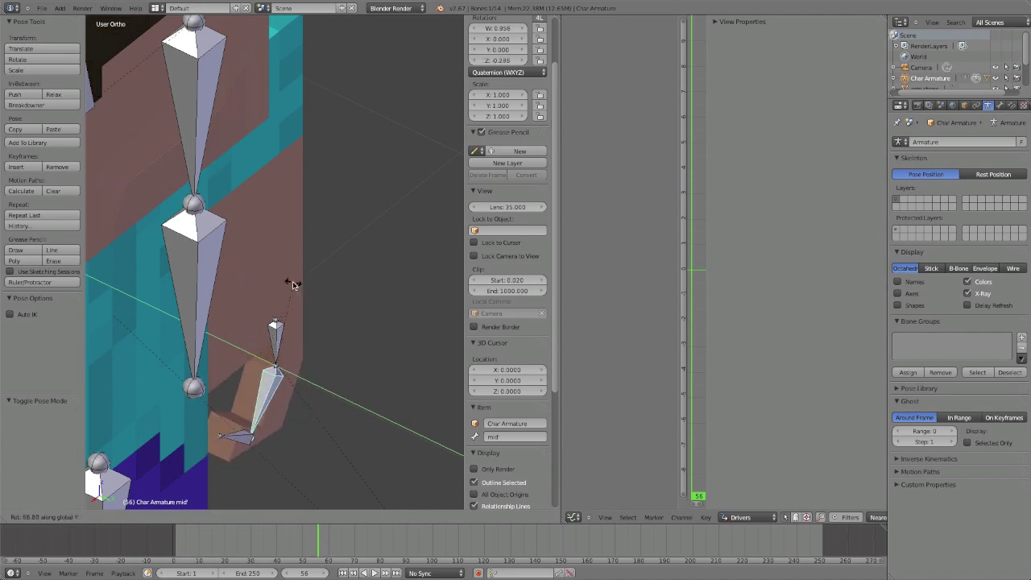
right_click(292, 289)
Step: Switch the cube's bot shape key driver to Averaged Value and target its variable at Char Armature
middle_click_drag(305, 355, 342, 368)
scroll(340, 411, "up", 1)
scroll(354, 371, "up", 2)
scroll(366, 368, "up", 1)
right_click(135, 428)
middle_click_drag(135, 429, 378, 435)
left_click(596, 53)
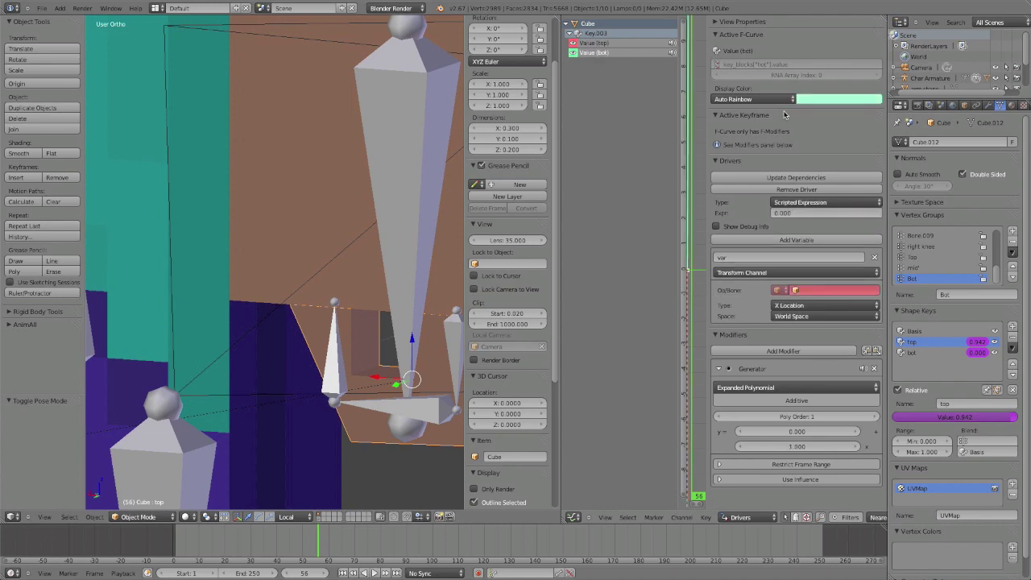
left_click(821, 202)
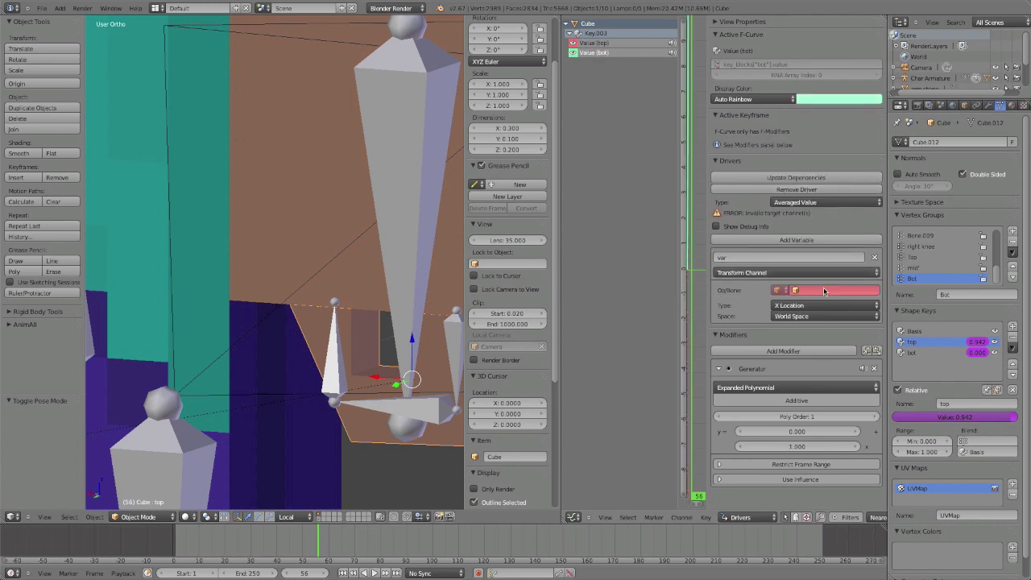
left_click(830, 290)
left_click(858, 360)
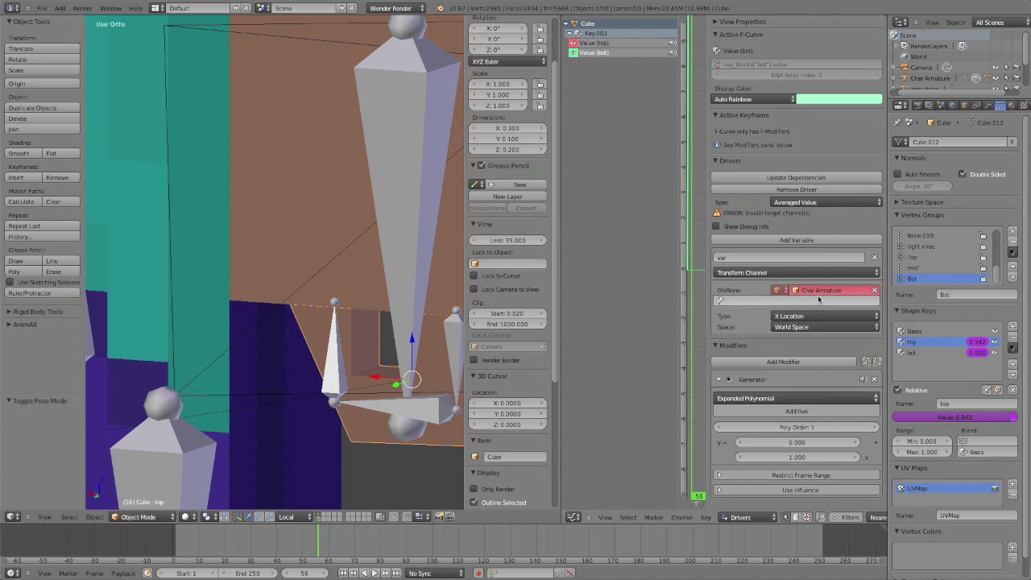
Step: Choose the Bot bone as the target bone of the bot driver's variable
left_click(793, 301)
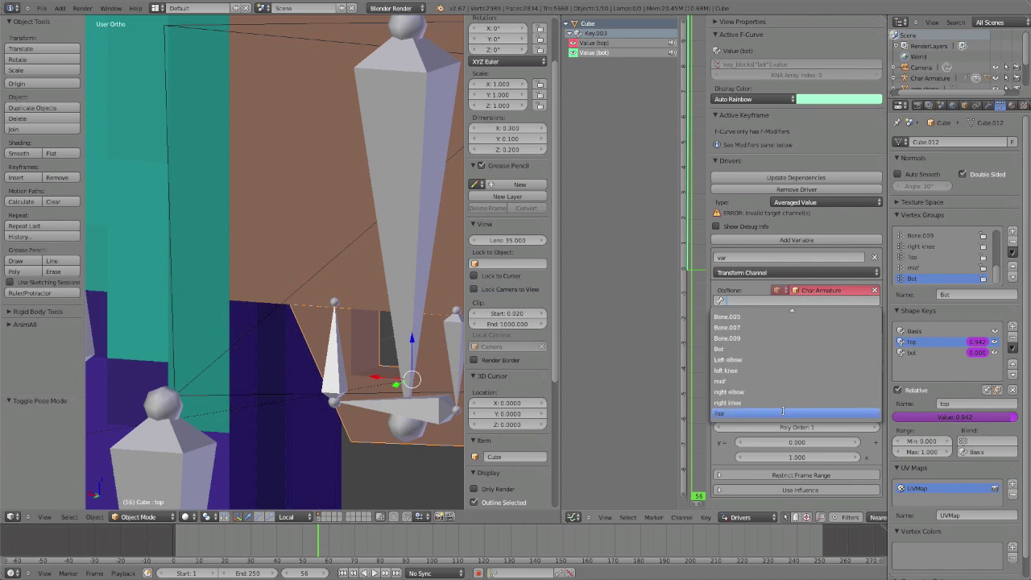
left_click(761, 348)
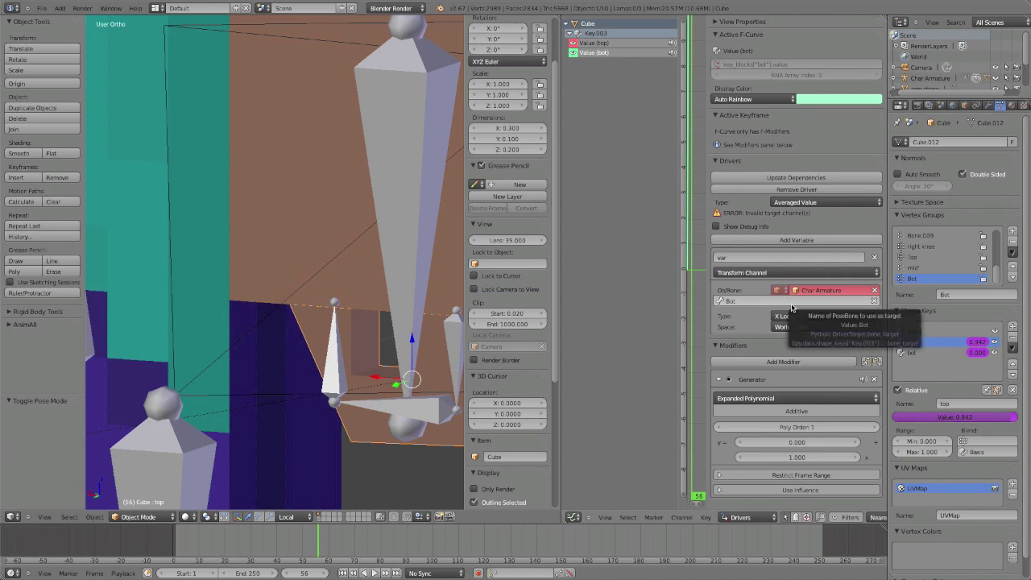
left_click(830, 287)
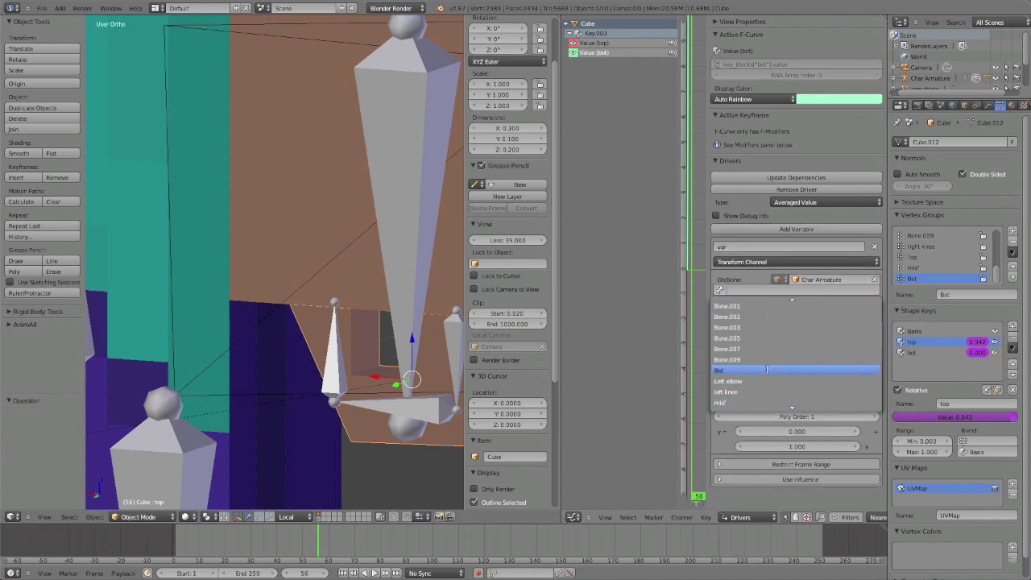
left_click(769, 368)
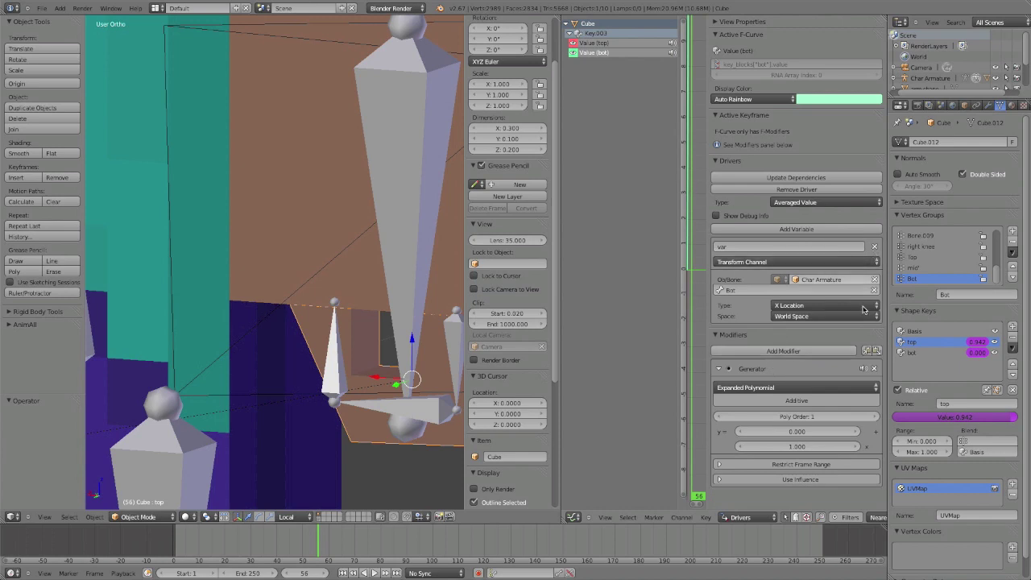
Step: Set the bot driver's variable to Z Rotation in Local Space and its Generator x coefficient to -0.600
left_click(824, 305)
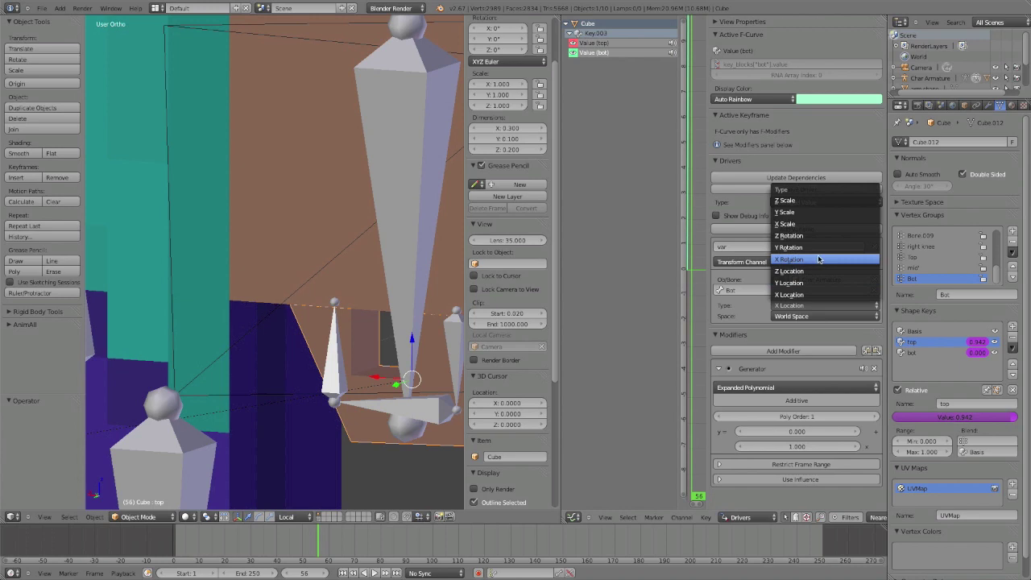
left_click(817, 236)
left_click(812, 315)
left_click(812, 284)
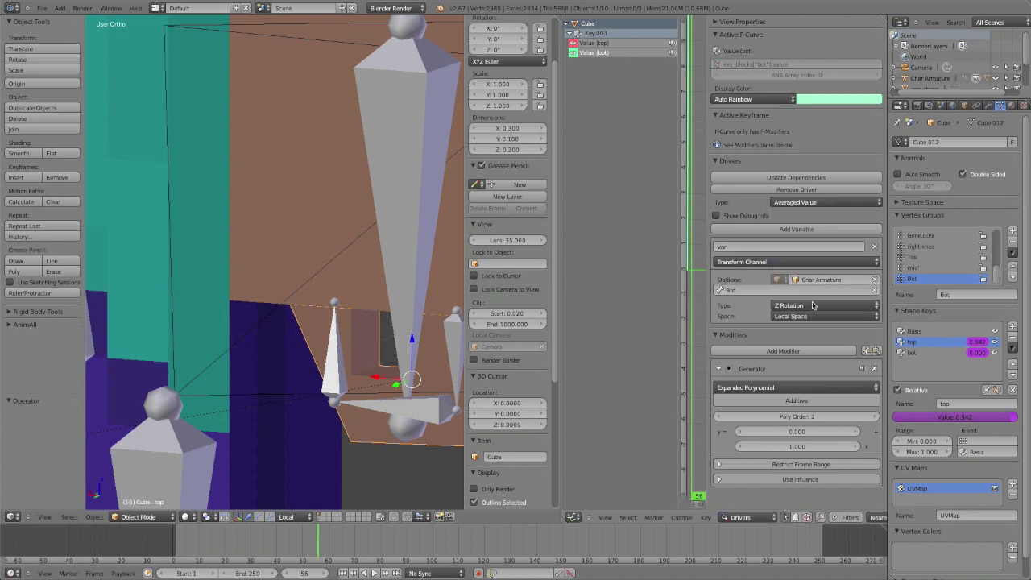
left_click(794, 444)
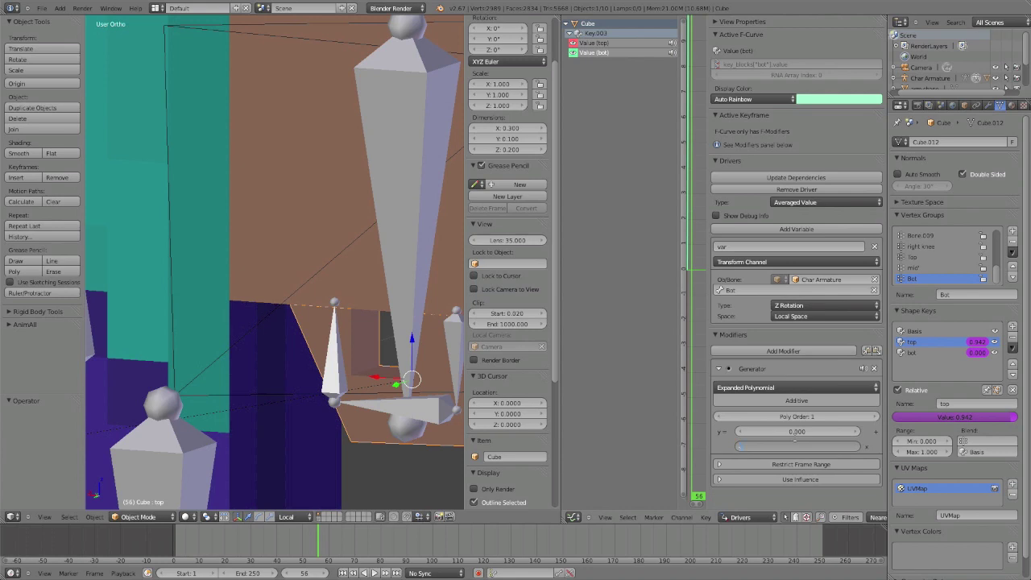
key("Return")
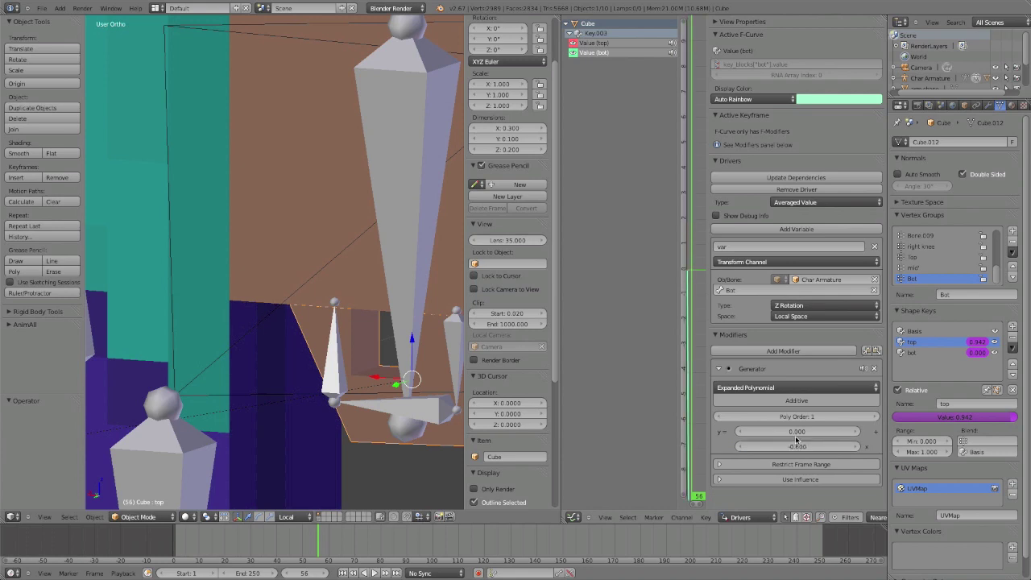
Step: Select the Bot bone and try a rotation on it, then cancel
right_click(334, 357)
key("r")
right_click(334, 357)
Step: Clear the Bot bone's rotation and rotate it -90° about the global Y axis
middle_click_drag(347, 355, 389, 372)
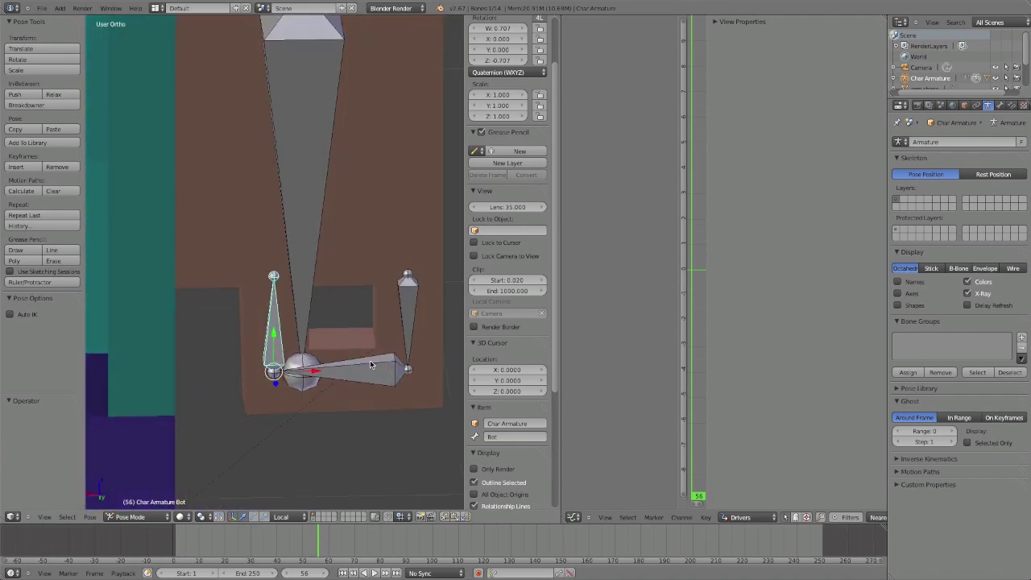
key("alt+r")
key("r")
type("y90")
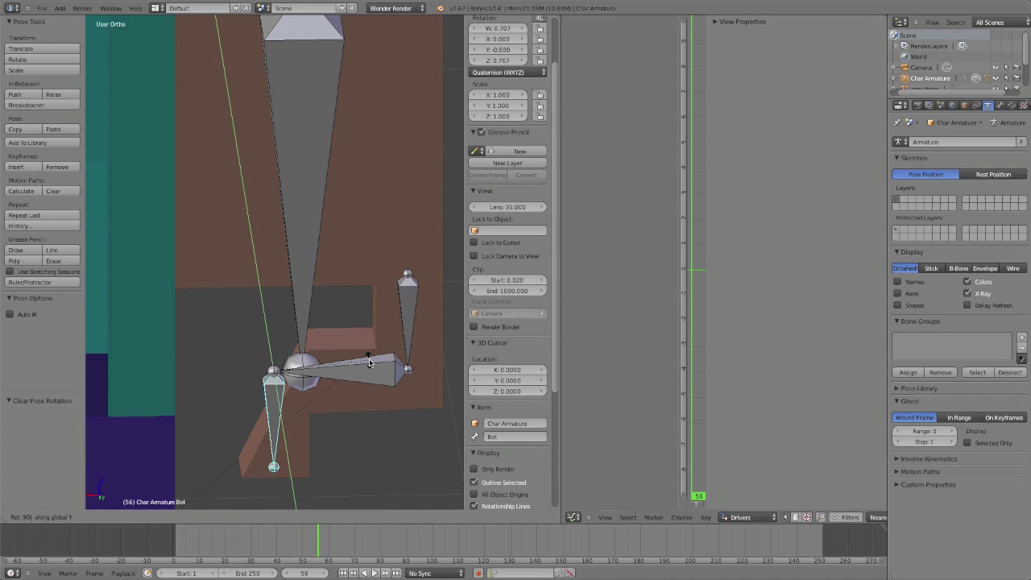
key("Escape")
key("r")
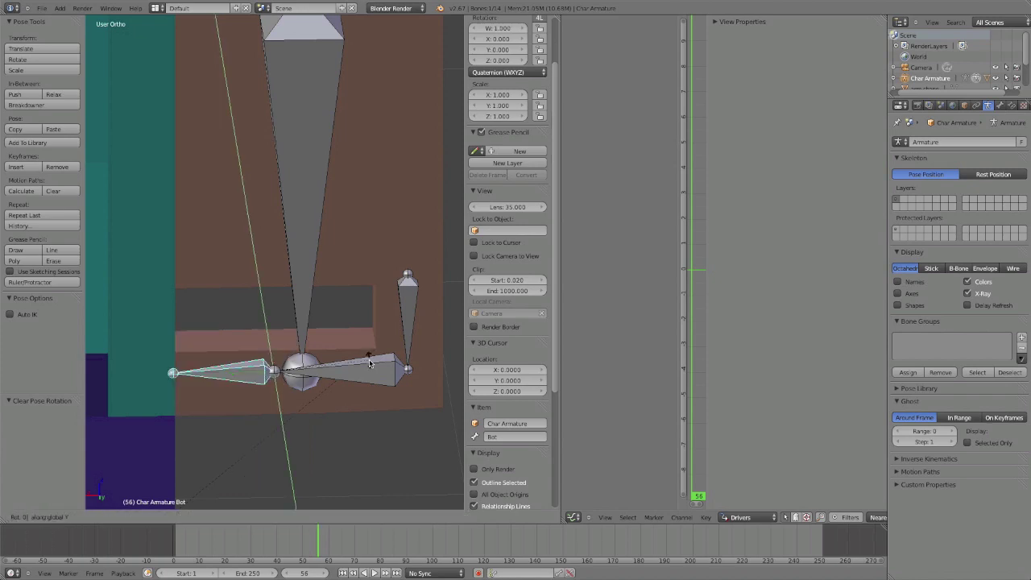
type("-90")
key("Return")
middle_click_drag(369, 364, 368, 339)
key("ctrl+KP_1")
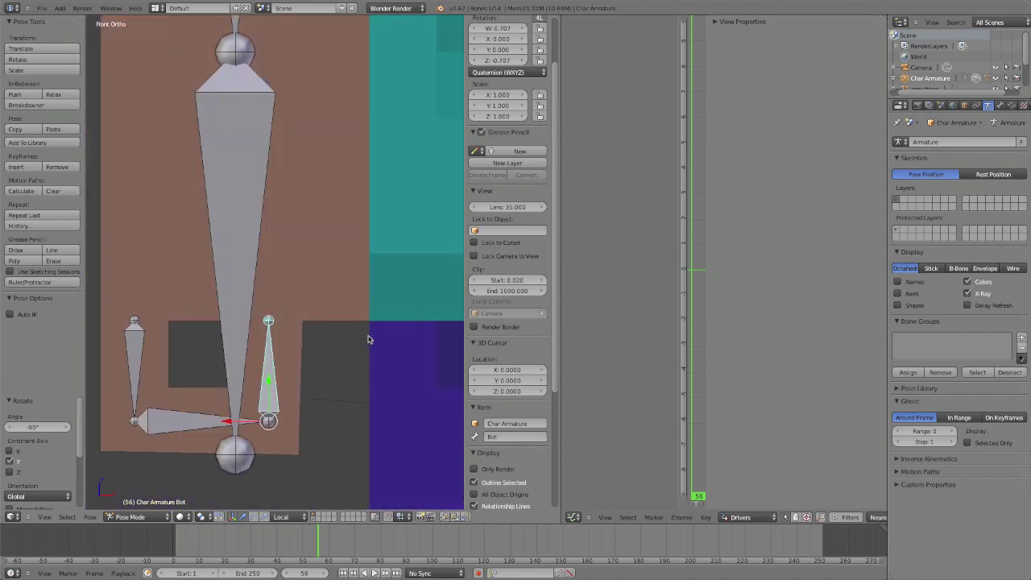
Step: Set the Generator x coefficient of the hand cube's bot driver to -0.707
key("KP_Decimal")
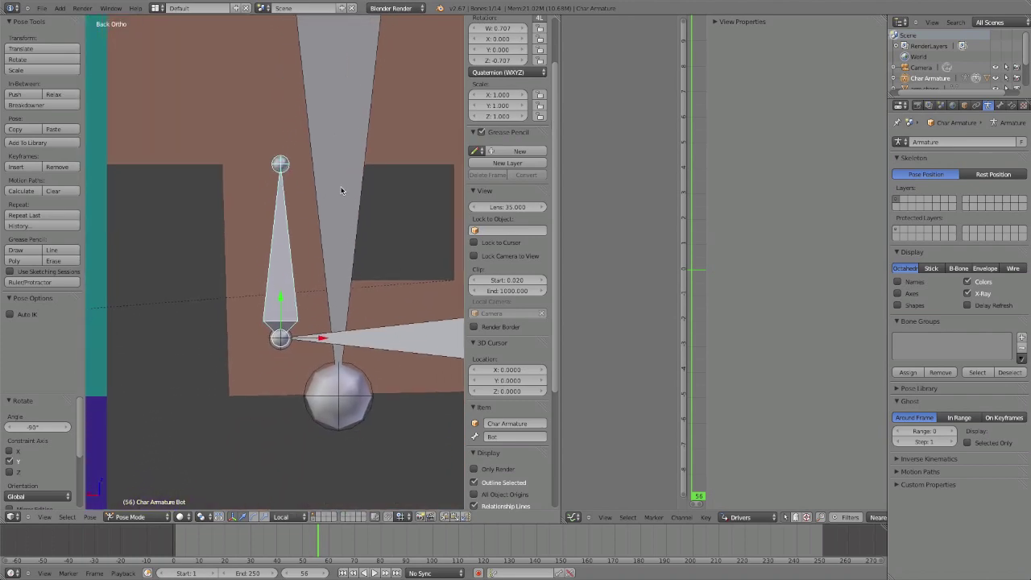
right_click(246, 346)
middle_click_drag(248, 349, 258, 290, "shift")
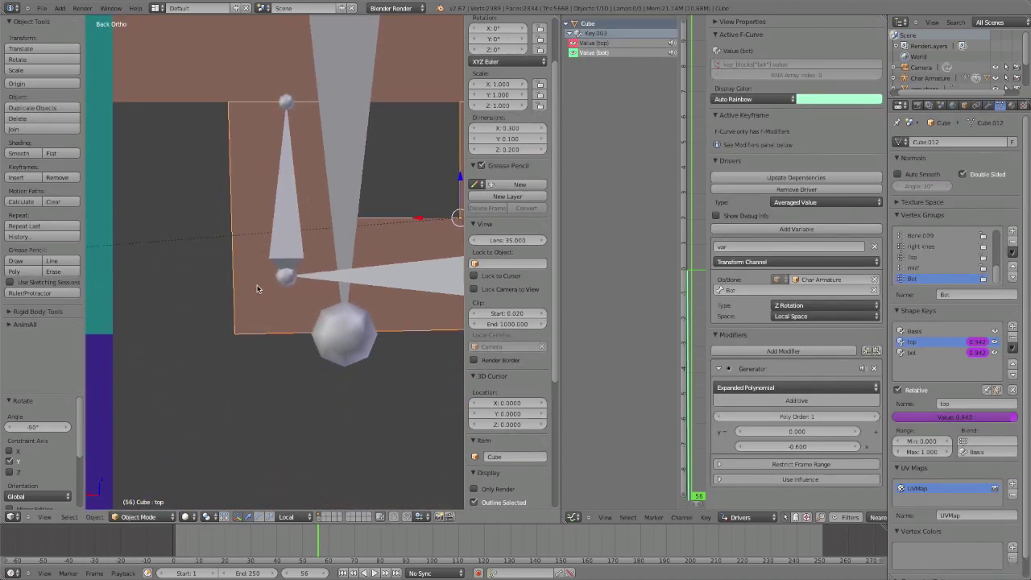
scroll(258, 289, "up", 2)
middle_click_drag(201, 370, 290, 234, "shift")
scroll(266, 338, "up", 2)
scroll(291, 237, "up", 1)
scroll(292, 237, "down", 7)
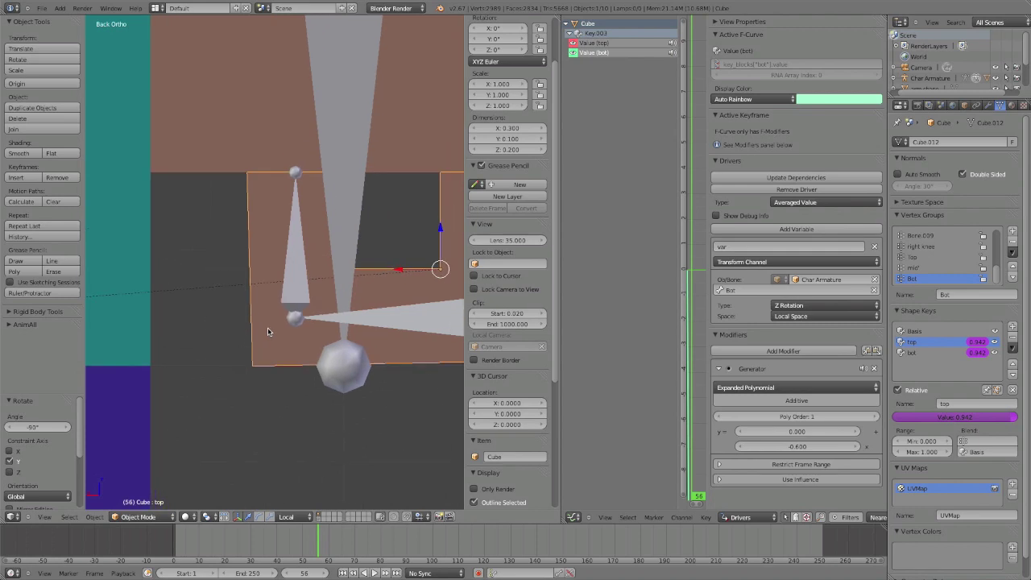
right_click(331, 324)
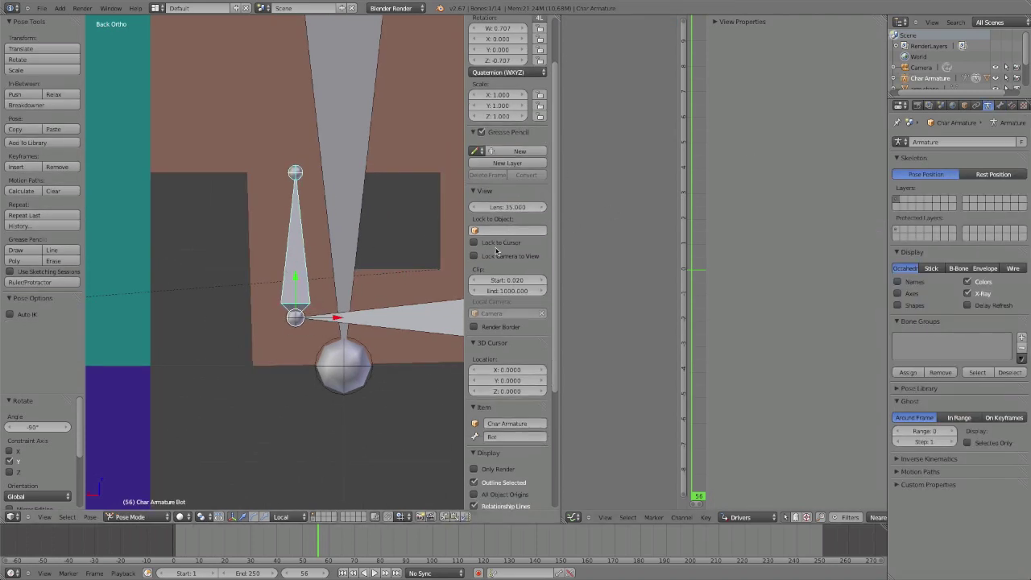
right_click(273, 349)
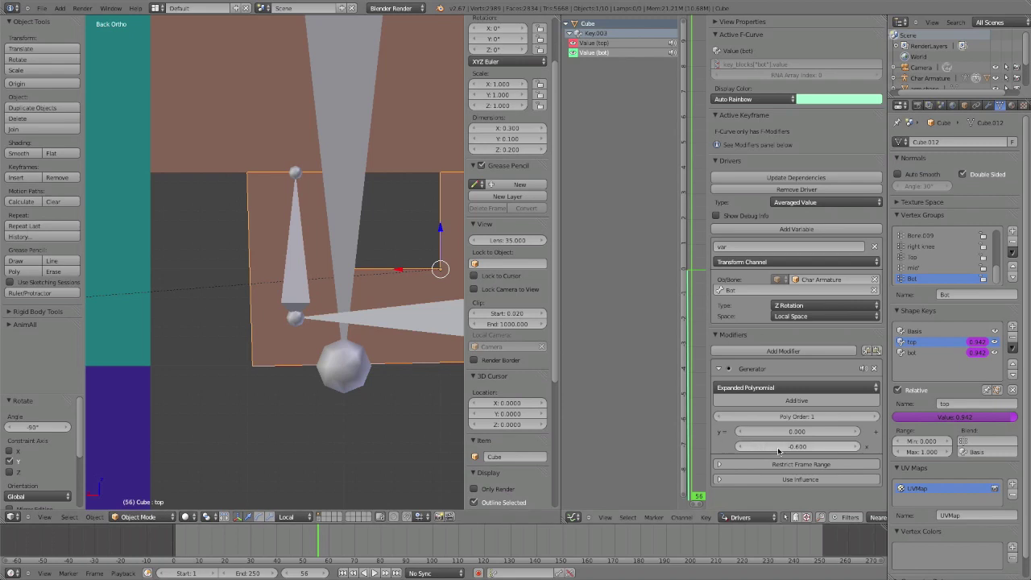
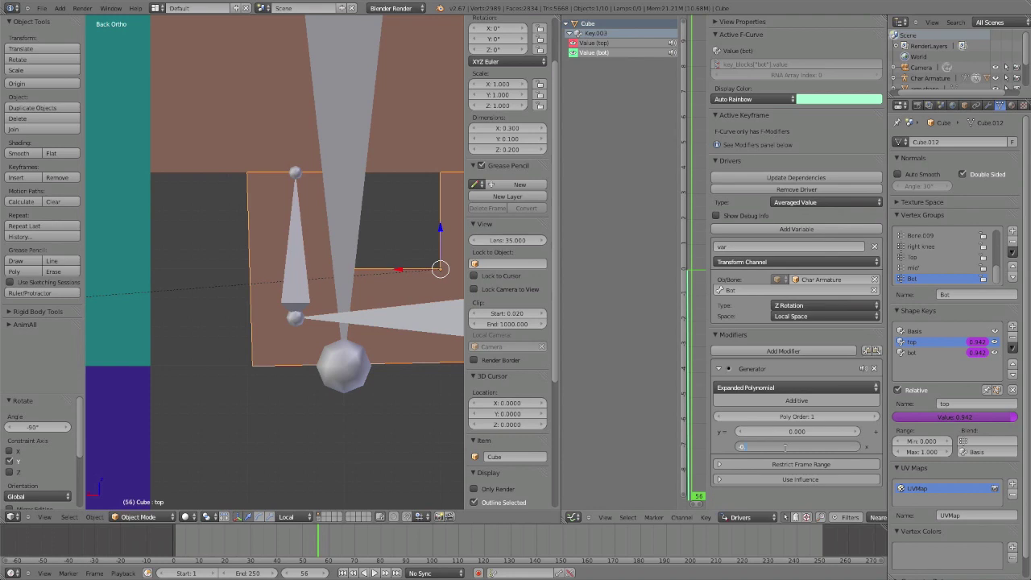
key("Return")
Step: Try rotating the finger's Bot bone and its mid bone, cancelling each rotation
right_click(311, 274)
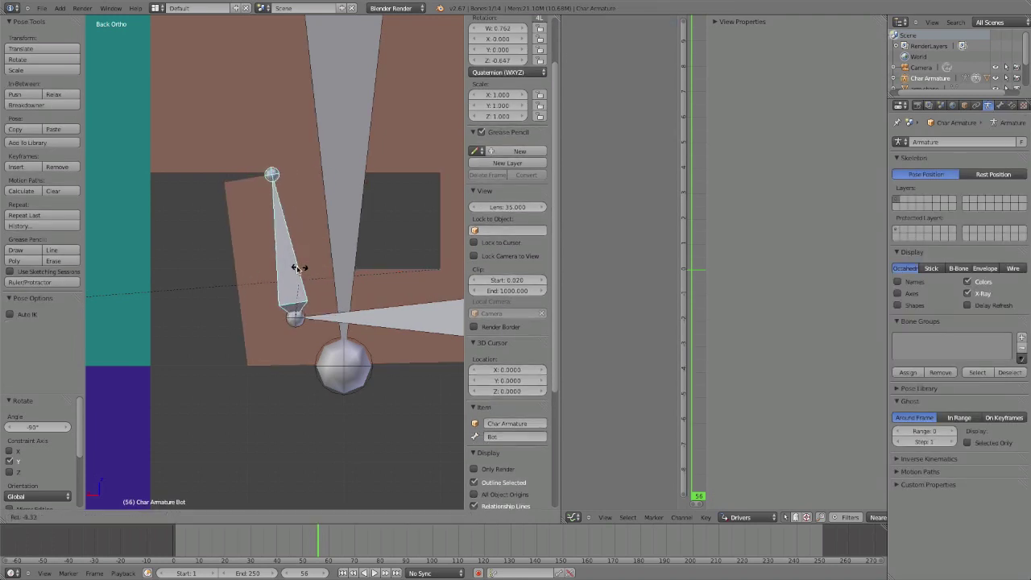
right_click(299, 271)
middle_click_drag(371, 291, 269, 302, "shift")
right_click(314, 326)
key("r")
right_click(432, 359)
Step: Set the Generator x coefficient of the hand cube's top driver to -0.707
right_click(387, 335)
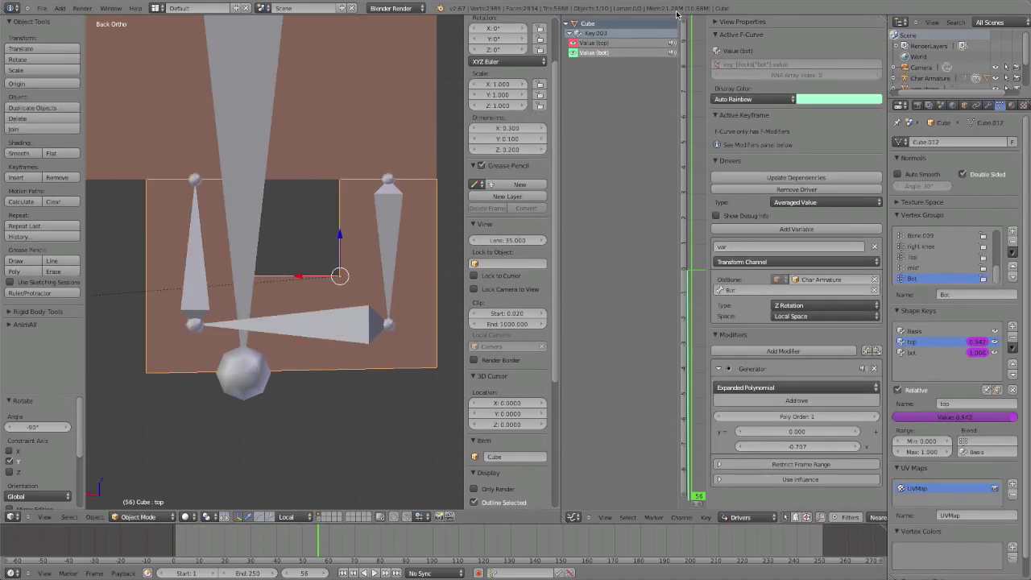
left_click_drag(785, 447, 801, 447)
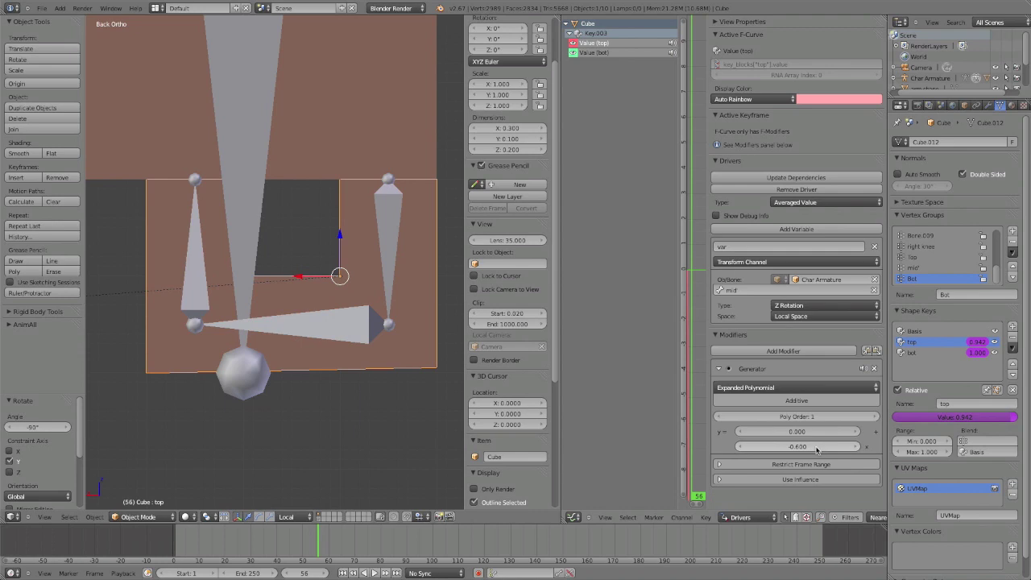
left_click(819, 448)
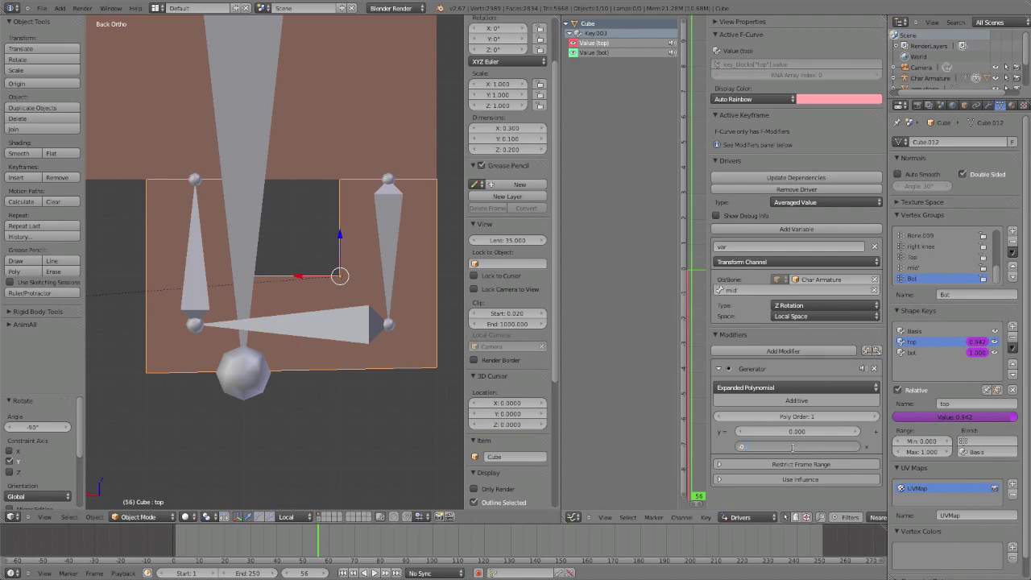
type("-0.707")
key("Return")
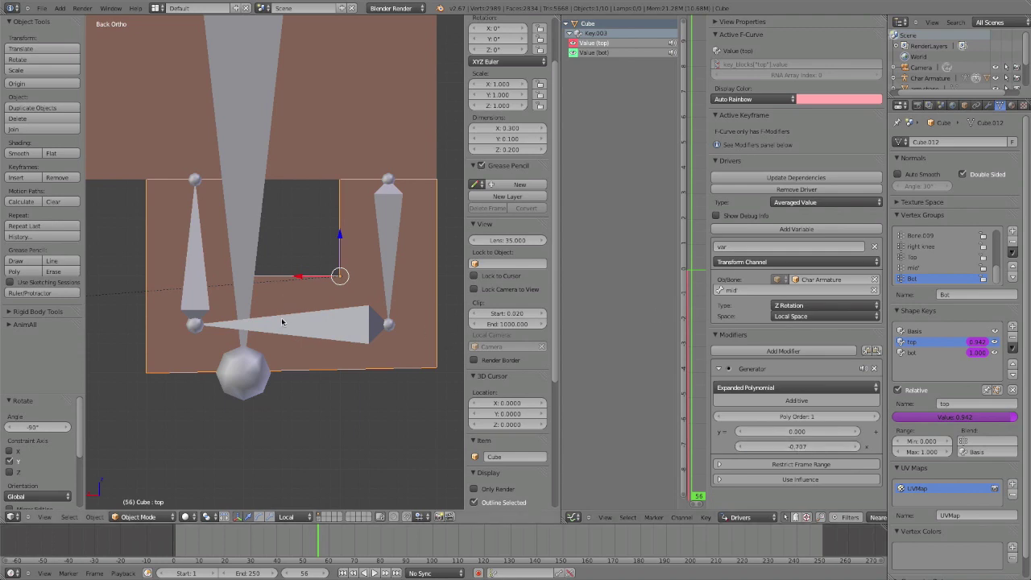
Step: Bend the finger by rotating the mid bone about -42° in the back view
right_click(313, 328)
key("r")
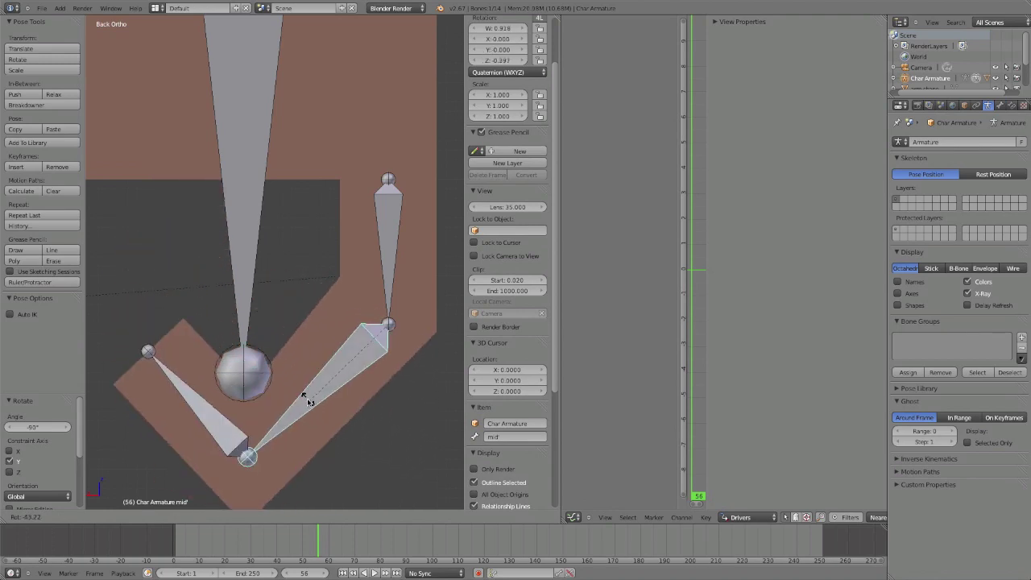
left_click(288, 335)
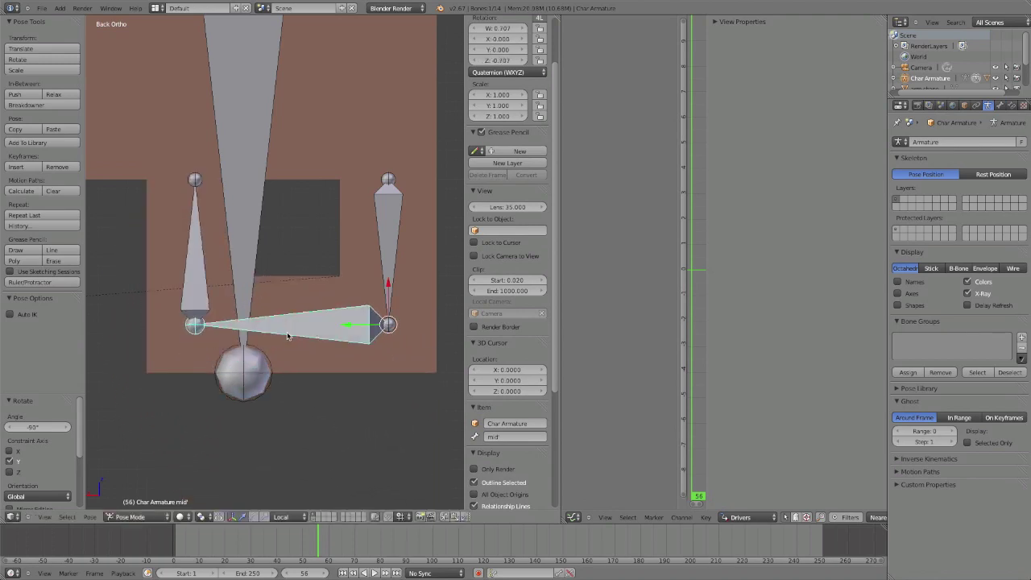
key("r")
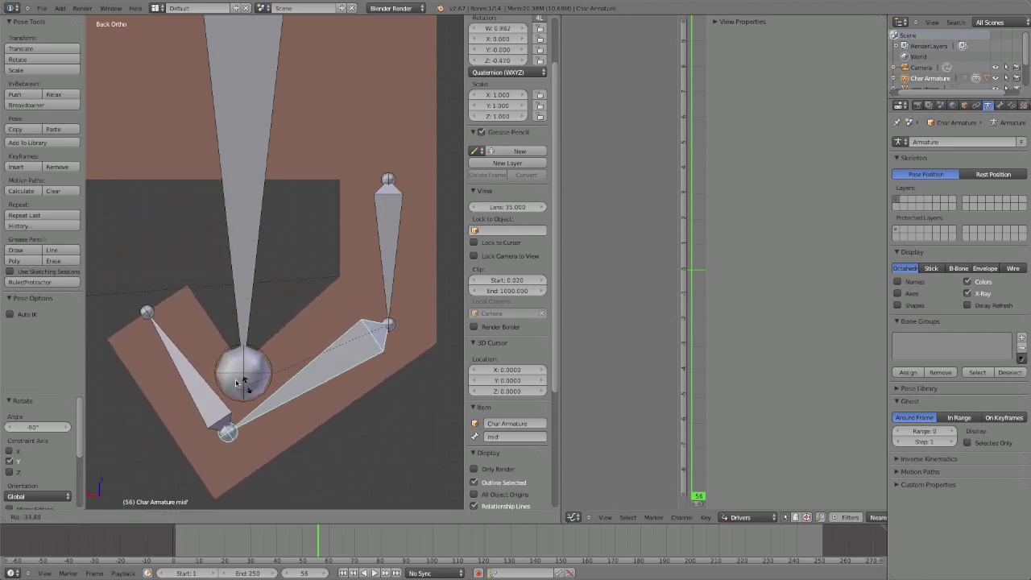
left_click(241, 405)
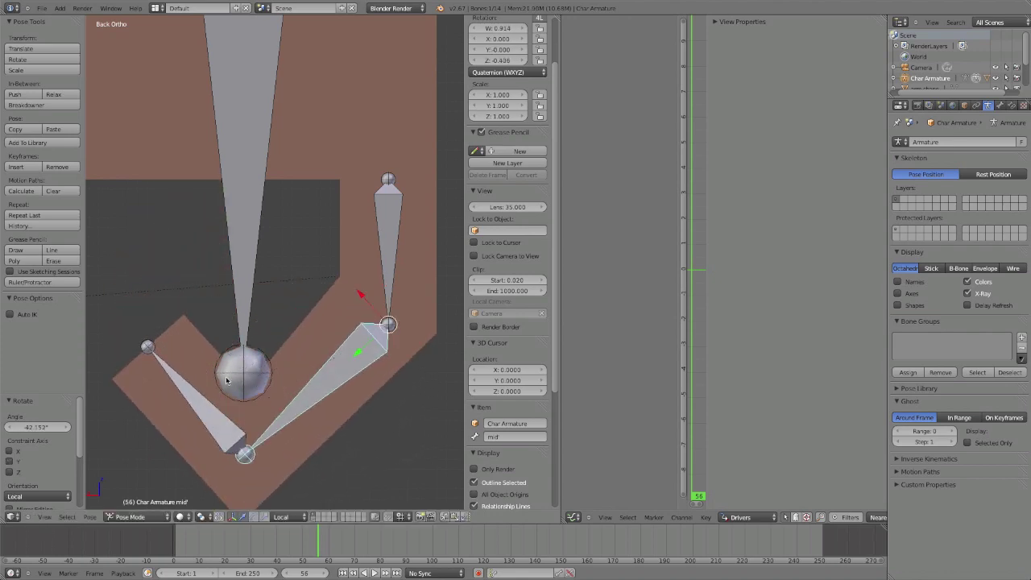
Step: Render the current frame to examine the bent finger, and return to the 3D view
left_click(84, 9)
left_click(91, 19)
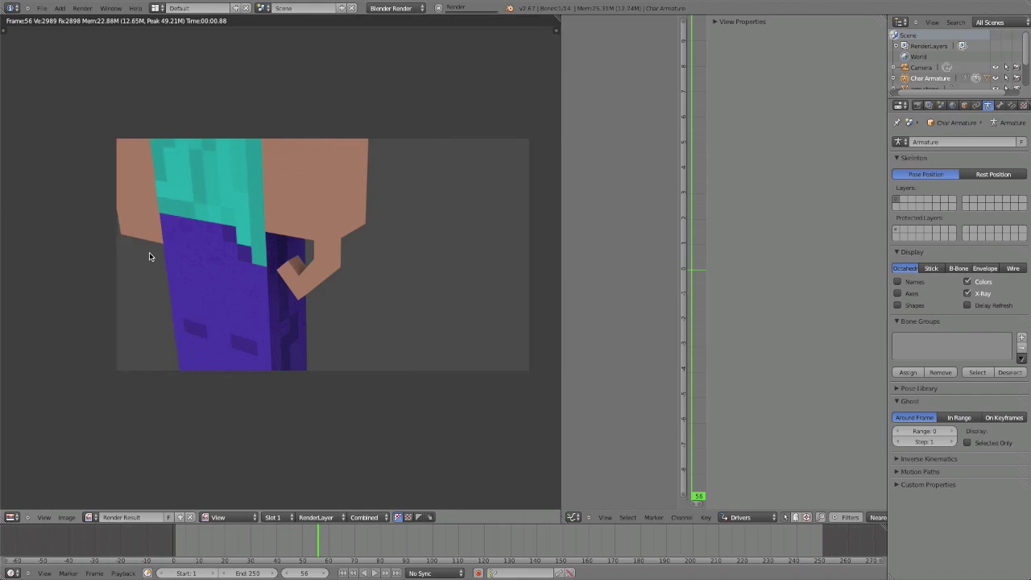
left_click(13, 518)
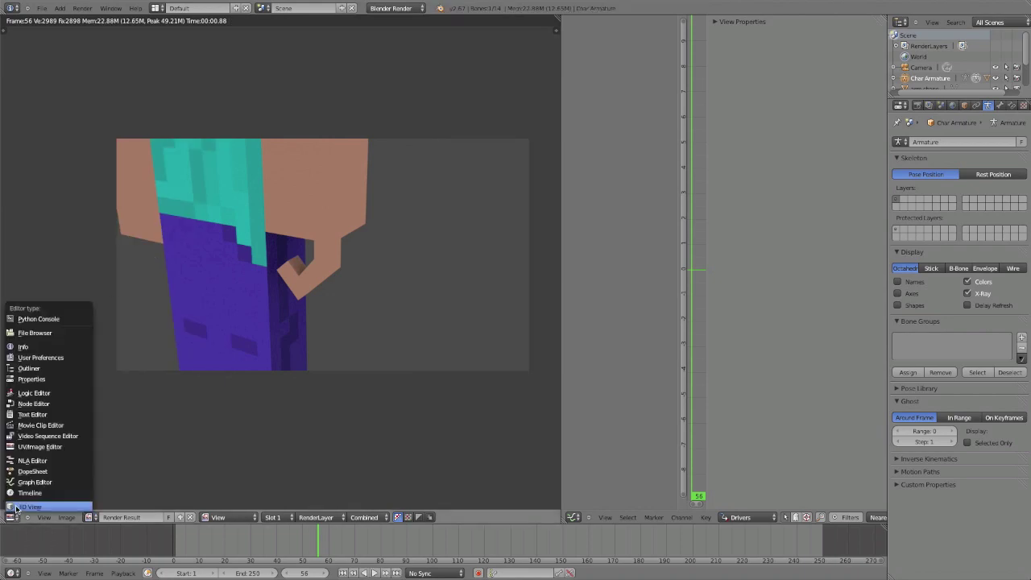
left_click(40, 504)
Step: Try a rotation on the Bot bone, and clear the pose rotation of the Bot and mid bones
key("r")
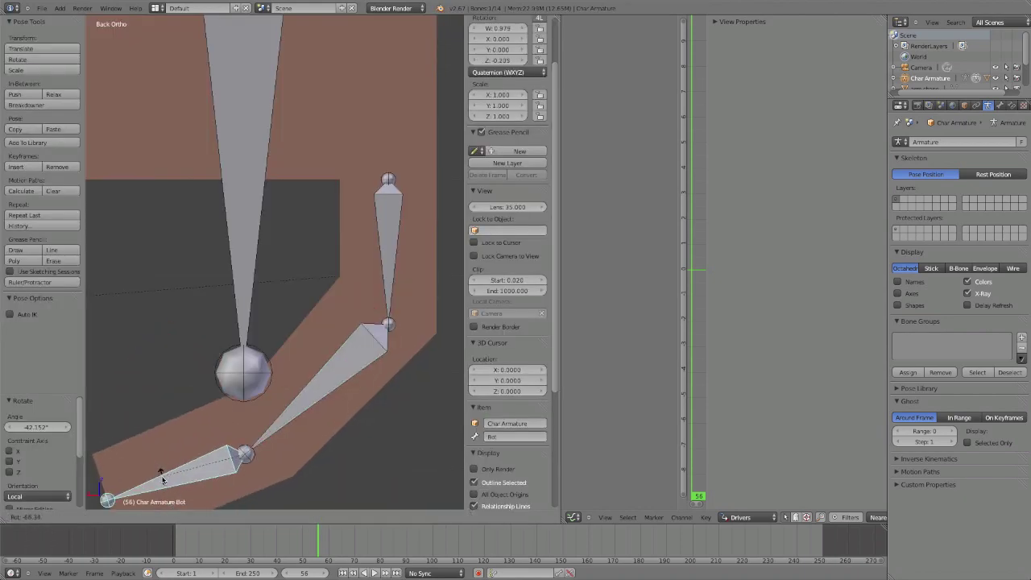
left_click(172, 453)
middle_click_drag(190, 451, 301, 304, "shift")
key("alt+r")
right_click(314, 321)
key("alt+r")
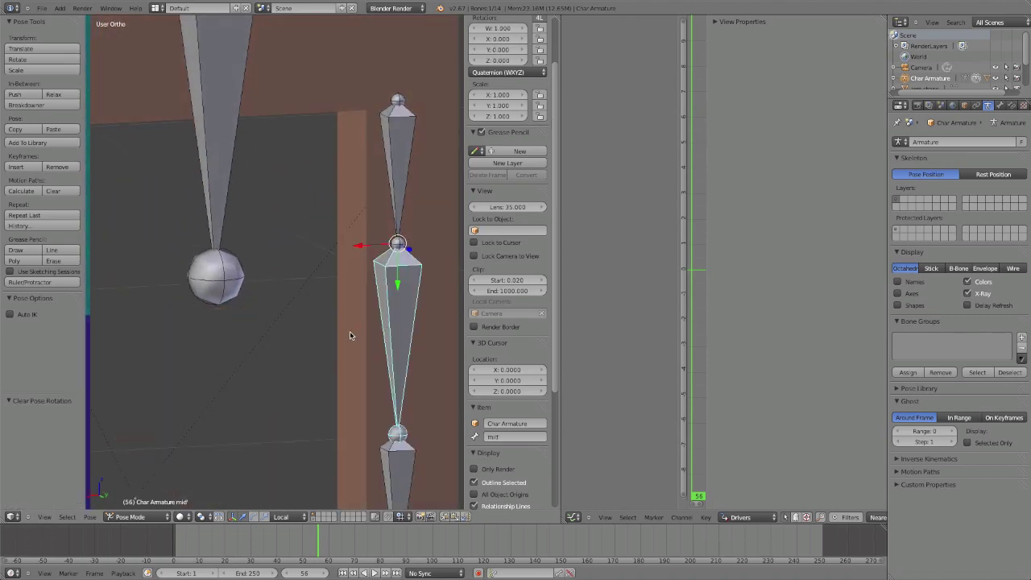
Step: Rotate the mid bone -90° about the global Y axis
middle_click_drag(349, 333, 363, 301)
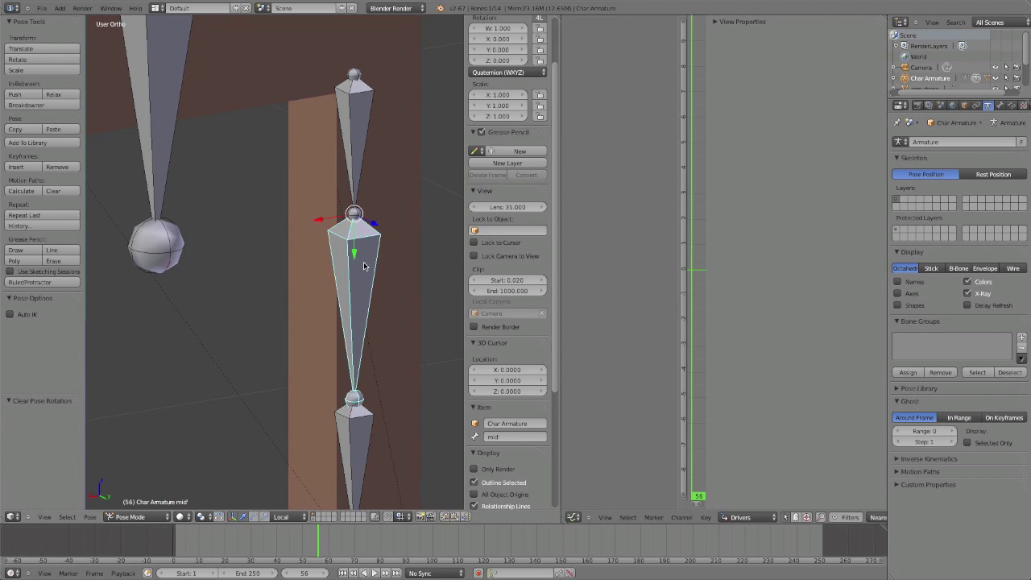
type("ry")
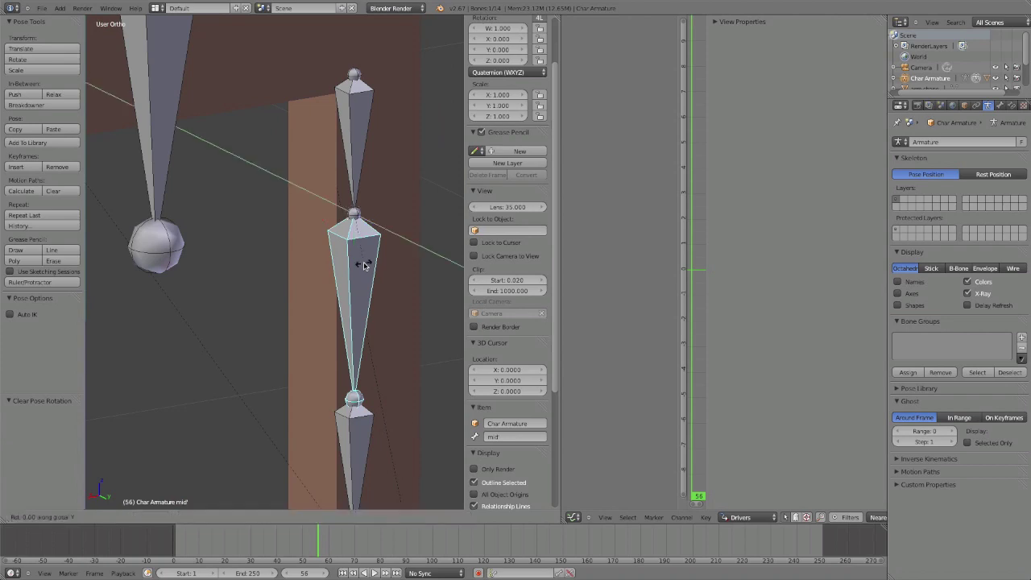
type("-90")
key("Return")
Step: Select the finger's Bot bone and rotate it -90° about the global Y axis
middle_click_drag(389, 363, 409, 380, "shift")
right_click(160, 252)
right_click(142, 254)
key("r")
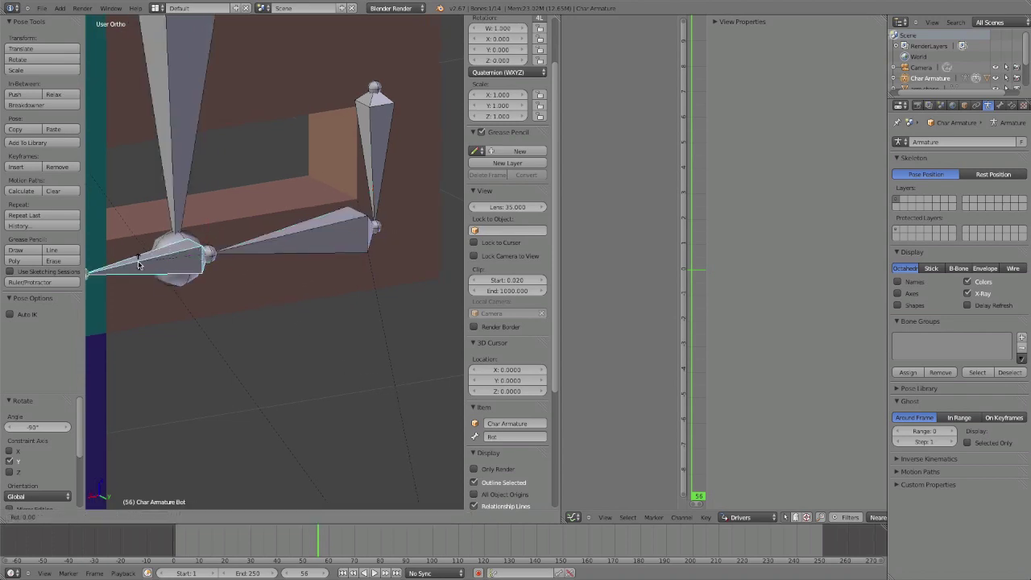
type("y")
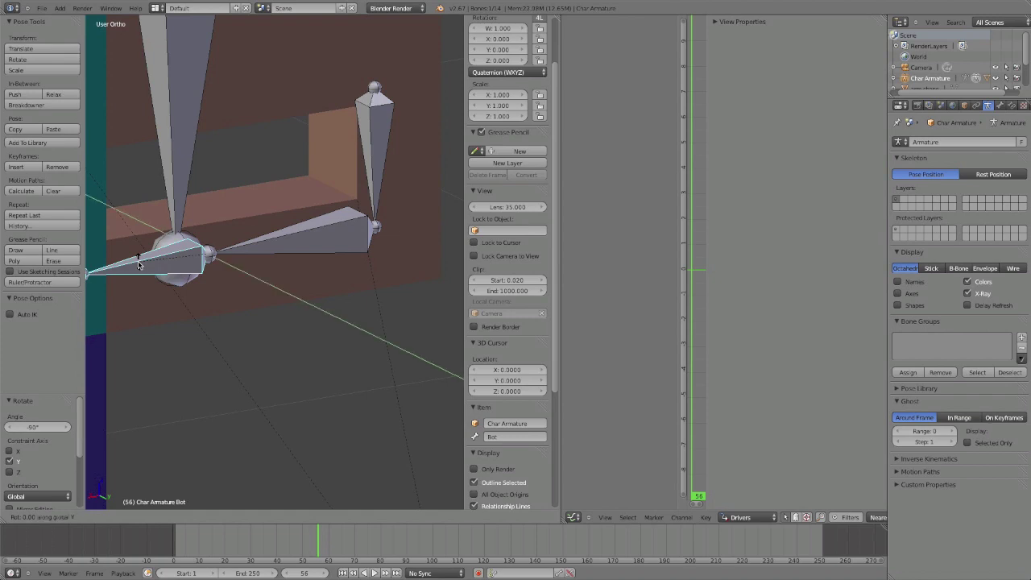
type("-90")
key("Return")
Step: In Edit Mode, duplicate the finger's Top, mid and Bot bones and offset the copy -0.100 along Y
key("Tab")
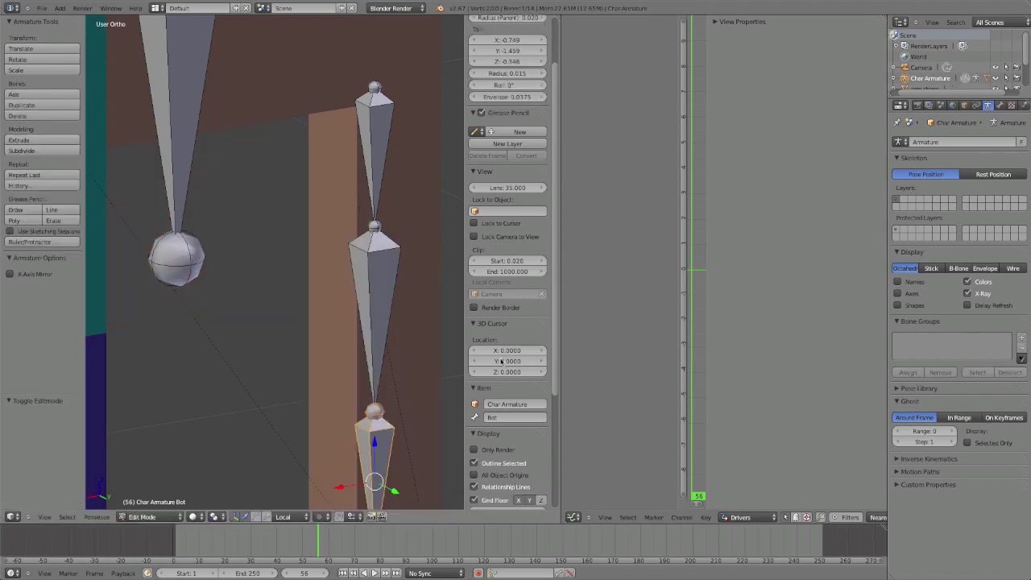
middle_click_drag(413, 312, 230, 294, "shift")
right_click(231, 294)
right_click(191, 180)
key("KP_1")
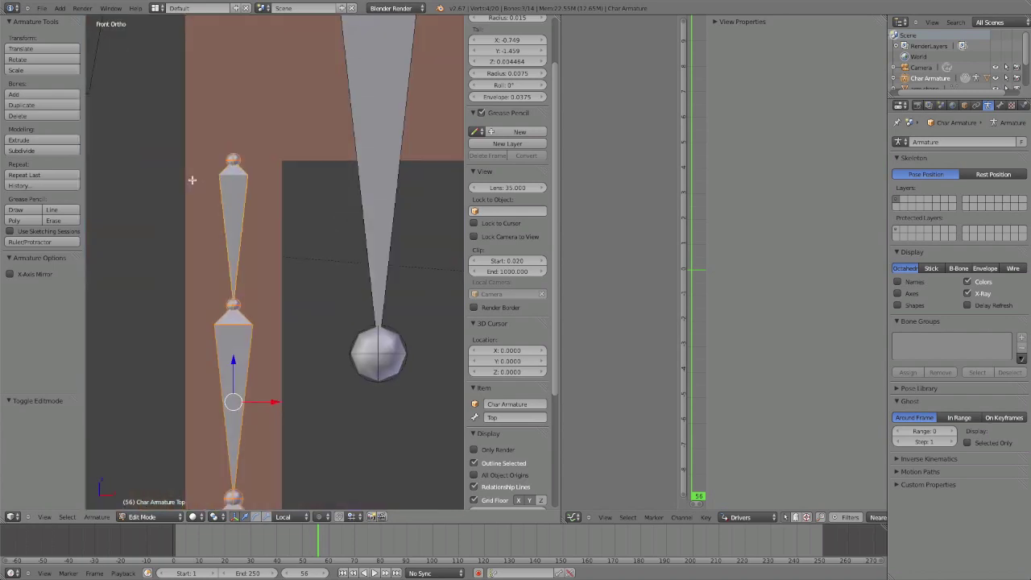
key("ctrl+KP_3")
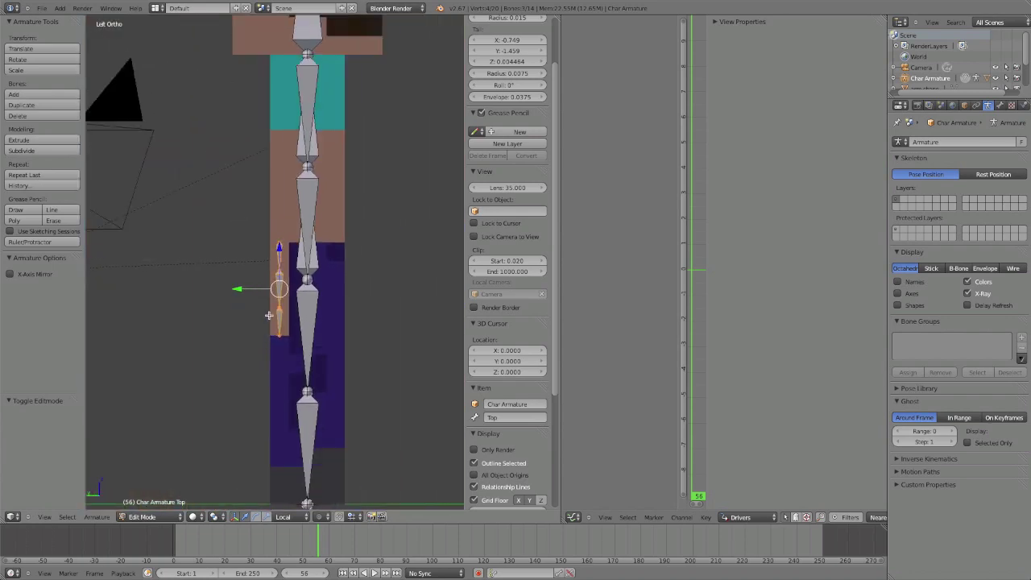
key("shift+d")
left_click(288, 320)
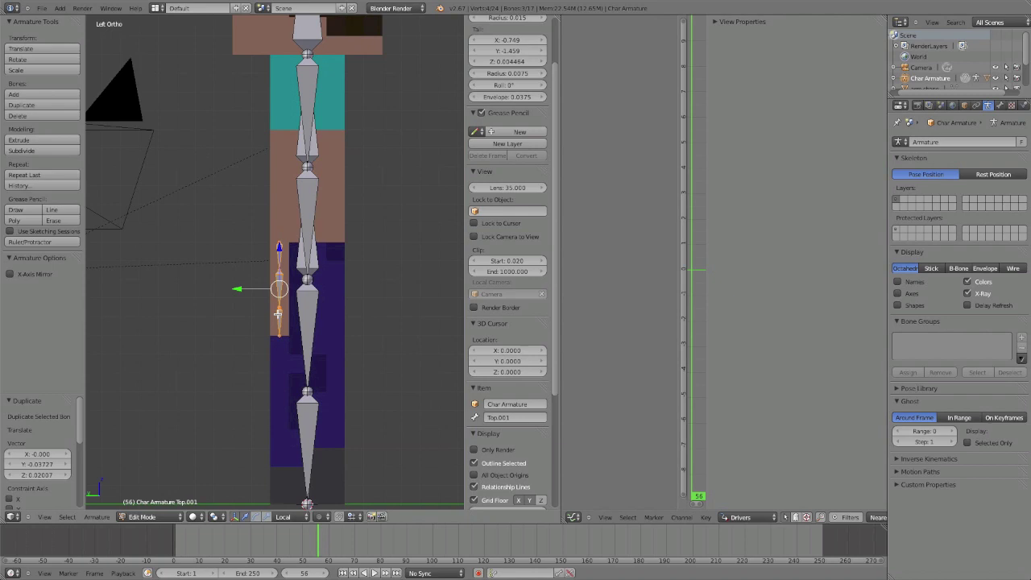
key("g")
key("y")
left_click(264, 292)
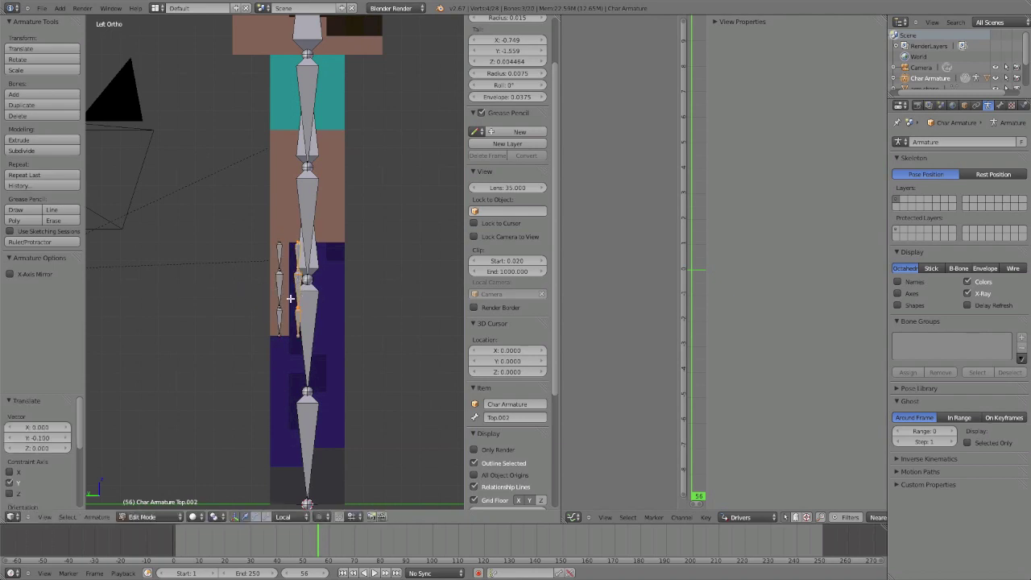
Step: Duplicate the three-bone finger chain two more times, offsetting each copy -0.100 along Y
key("shift+d")
key("y")
left_click(306, 299)
key("shift+d")
key("y")
left_click(357, 292)
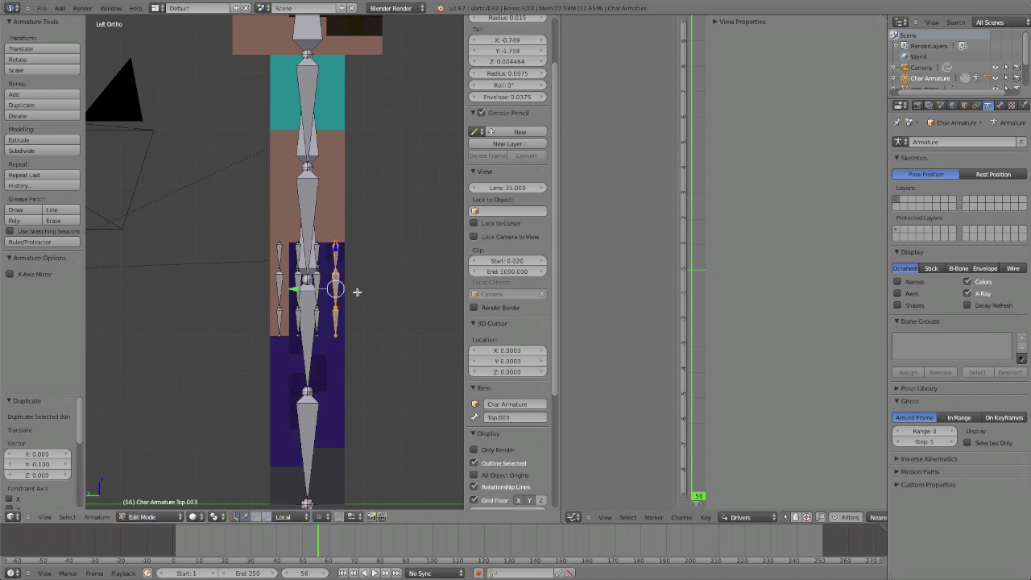
Step: Select all four finger chains in wireframe and duplicate them 1.500 along X to the character's other arm
key("KP_1")
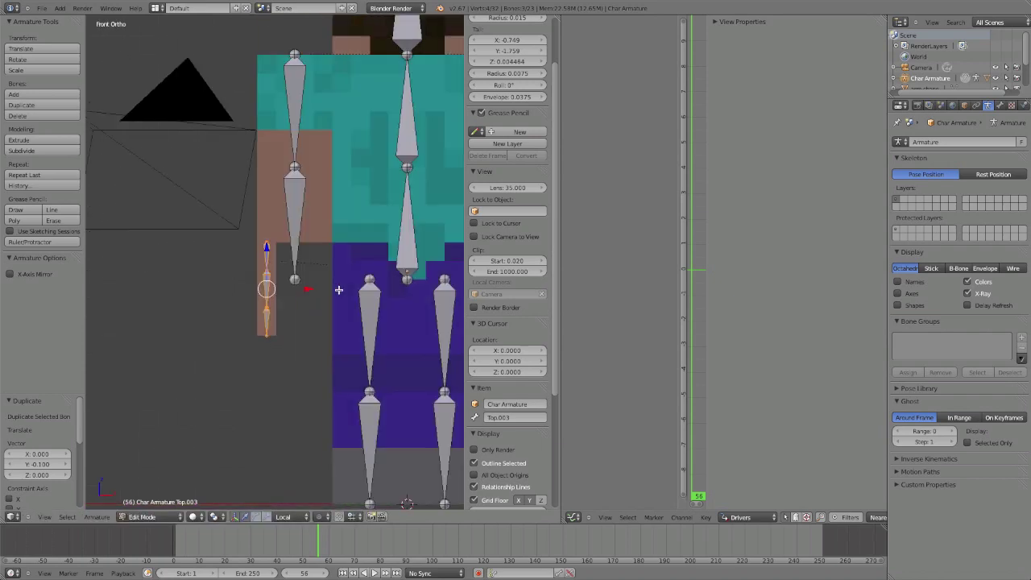
key("z")
left_click_drag(242, 224, 288, 357)
scroll(287, 323, "down", 3)
middle_click_drag(287, 323, 235, 334, "shift")
key("shift+d")
key("x")
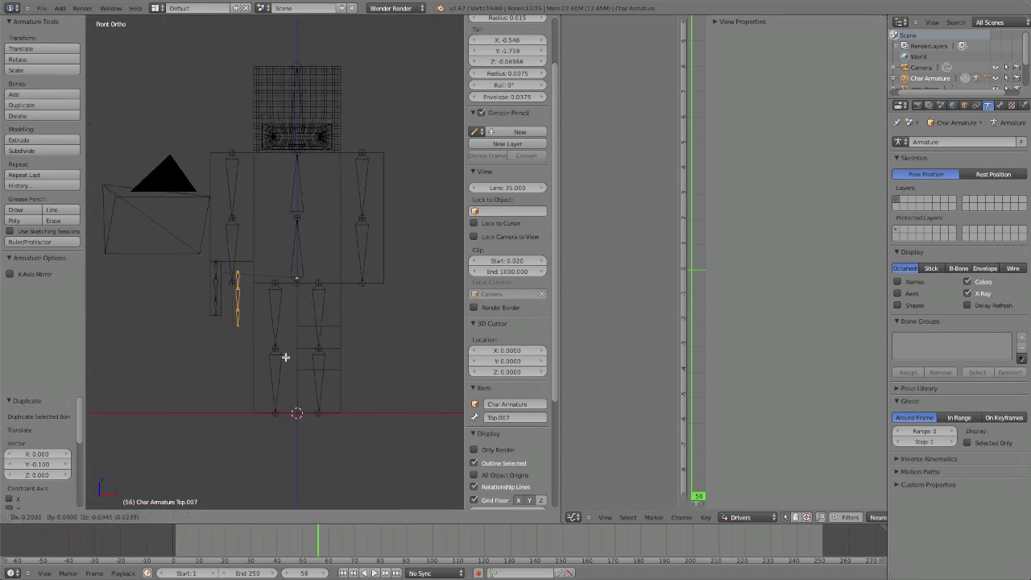
left_click(409, 339)
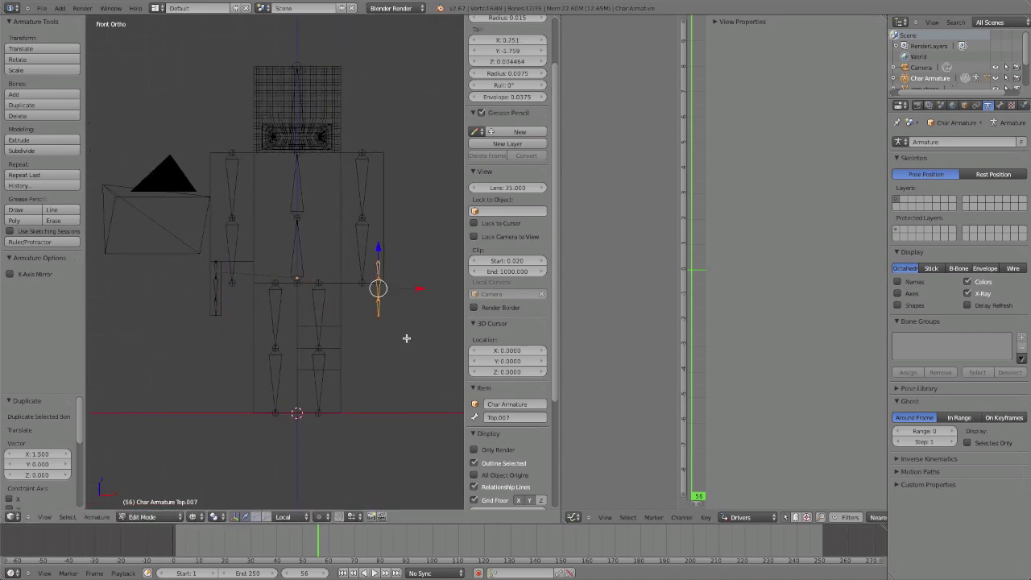
Step: Return to Pose Mode with solid shading and try a rotation on a lower finger bone of the duplicated hand, then cancel
key("ctrl+Tab")
middle_click_drag(209, 282, 280, 317)
key("z")
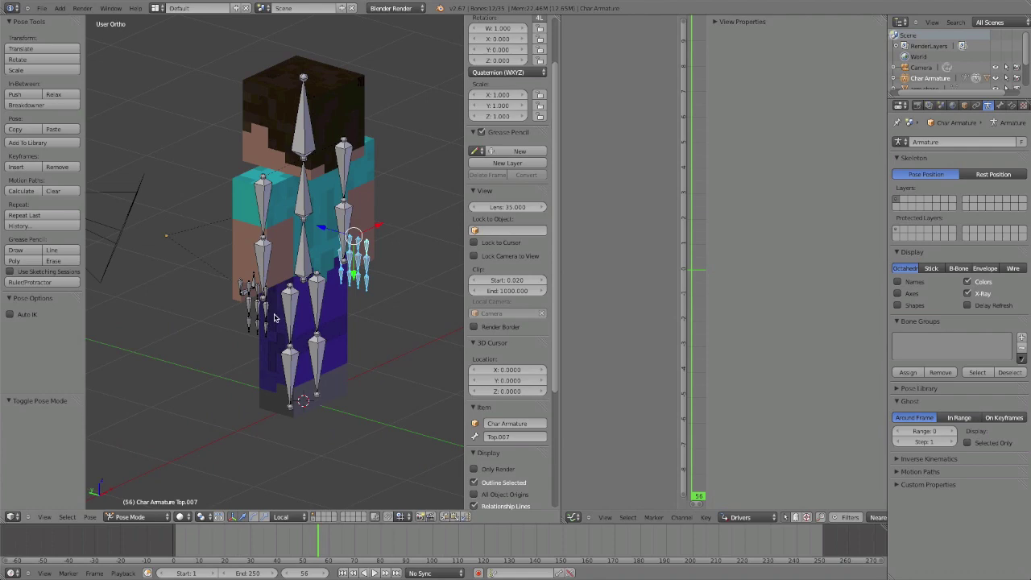
scroll(348, 313, "up", 4)
right_click(448, 298)
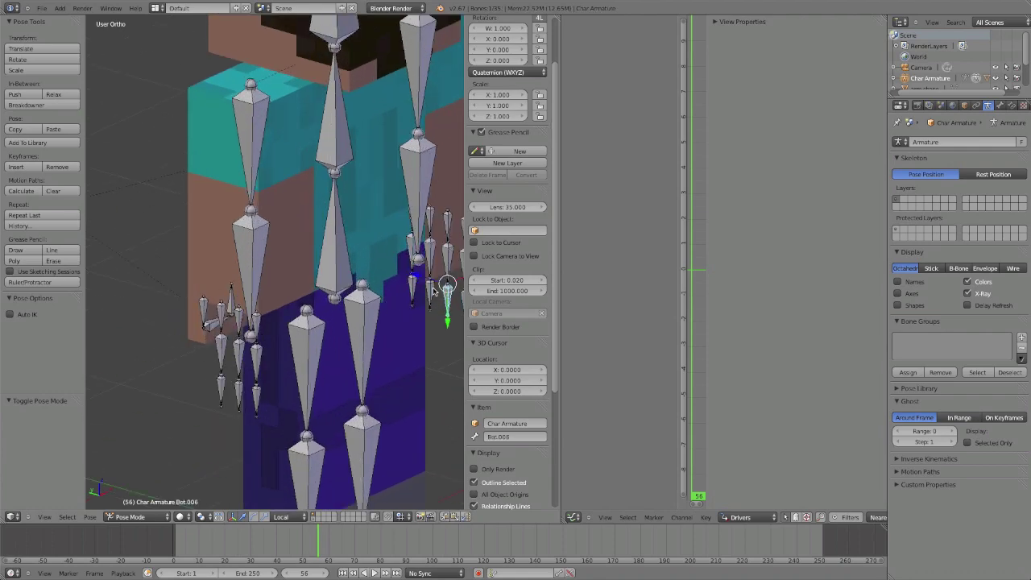
key("r")
right_click(437, 266)
middle_click_drag(437, 265, 431, 295)
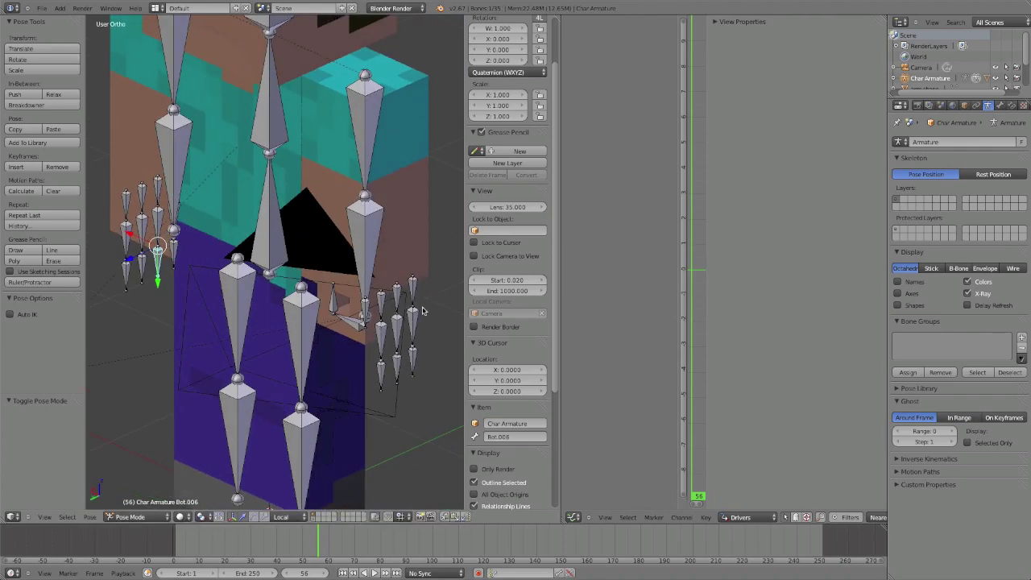
Step: Examine the duplicated finger bones on the other hand by selecting individual bones across its chains
scroll(427, 304, "up", 2)
middle_click_drag(384, 366, 303, 346, "shift")
right_click(346, 342)
right_click(350, 312)
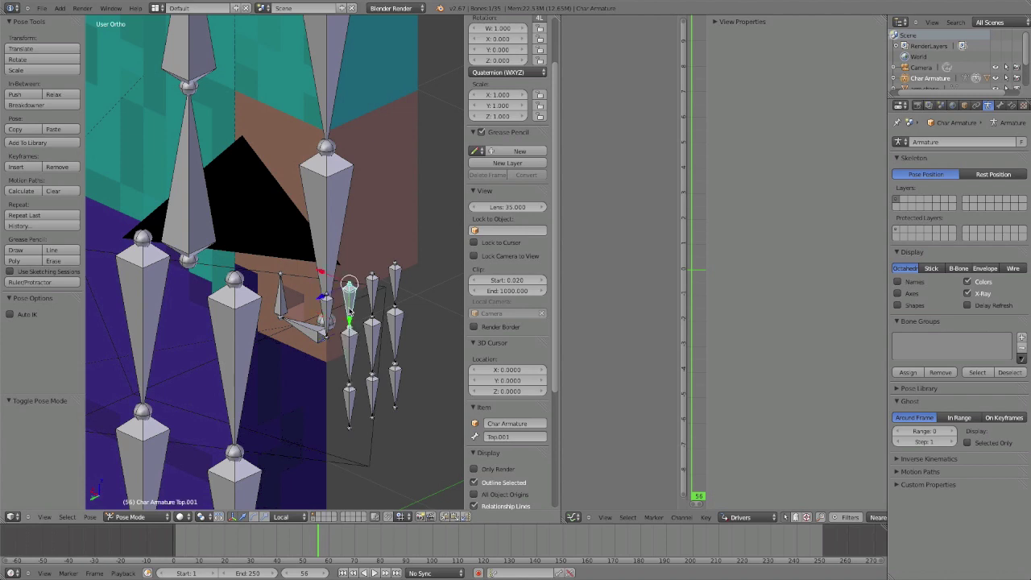
right_click(355, 368)
right_click(351, 393)
right_click(351, 348)
right_click(364, 309)
right_click(383, 324)
right_click(372, 341)
middle_click_drag(396, 321, 54, 336)
scroll(410, 322, "up", 4)
middle_click_drag(237, 367, 252, 348)
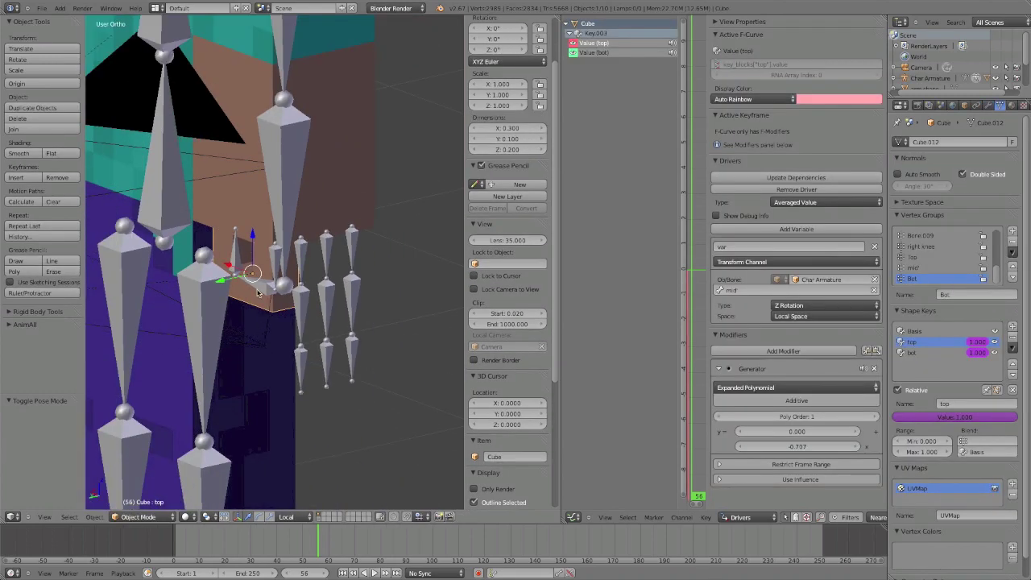
key("shift+d")
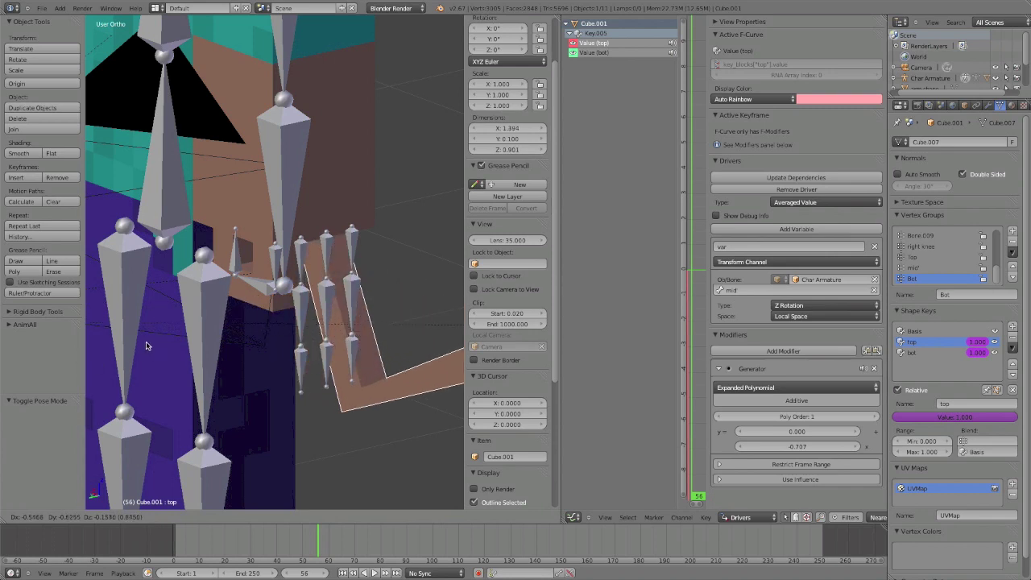
left_click(290, 292)
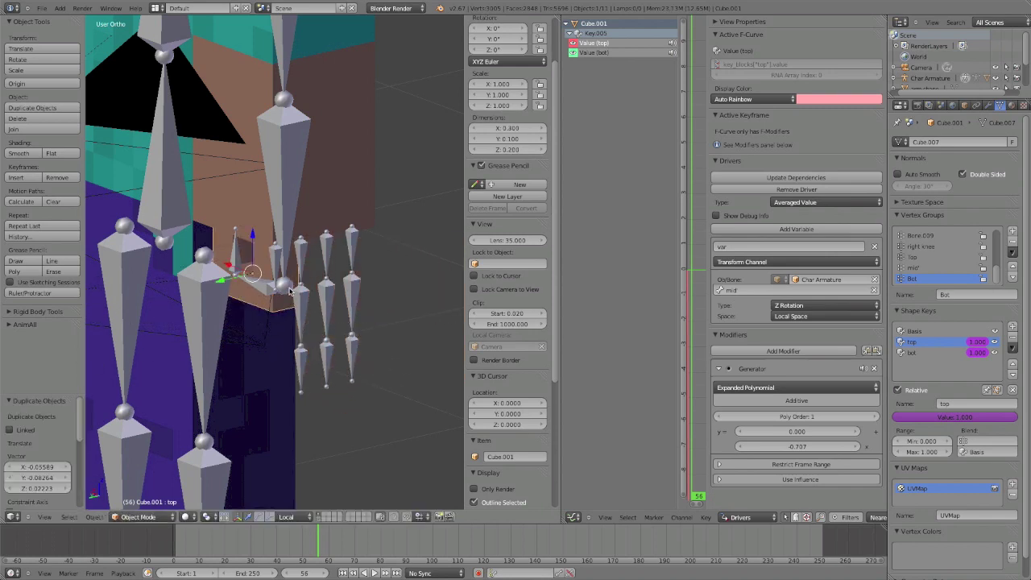
left_click_drag(240, 281, 390, 275)
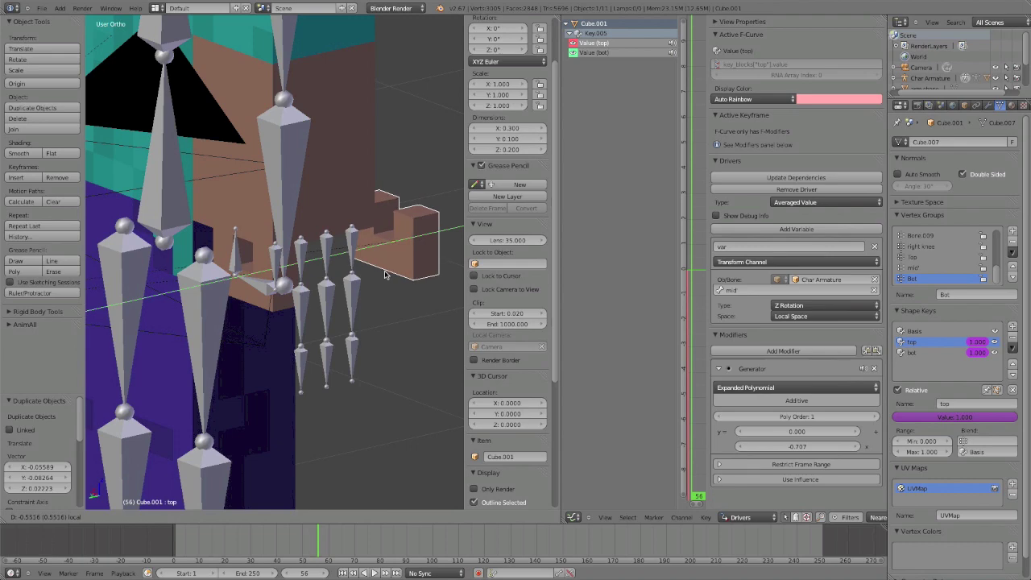
right_click(387, 275)
key("x")
left_click(385, 275)
Step: Clear the pose rotation of the first finger's curled middle and Bot bones
right_click(259, 281)
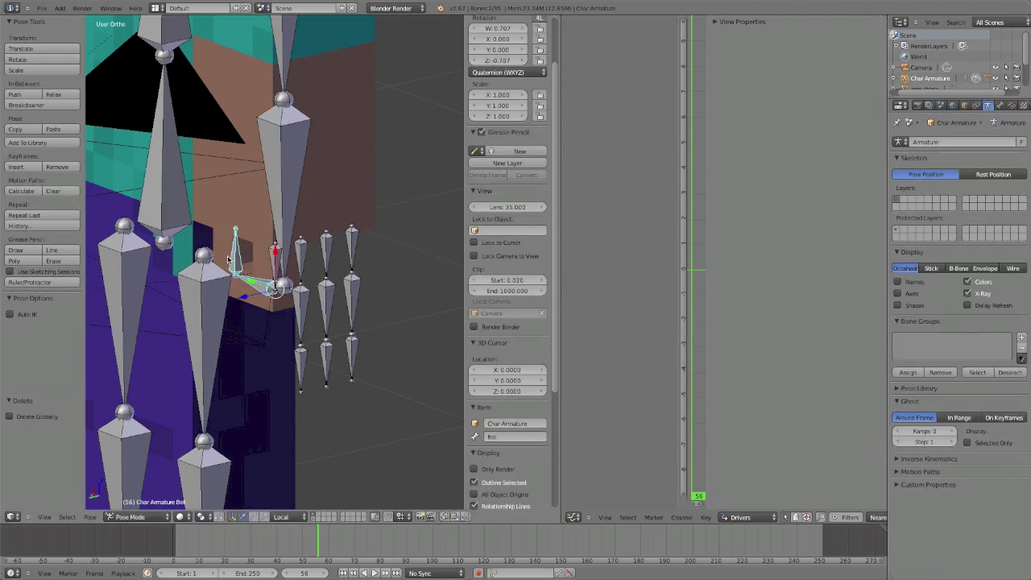
key("alt+r")
key("ctrl+z")
key("ctrl+z")
key("ctrl+z")
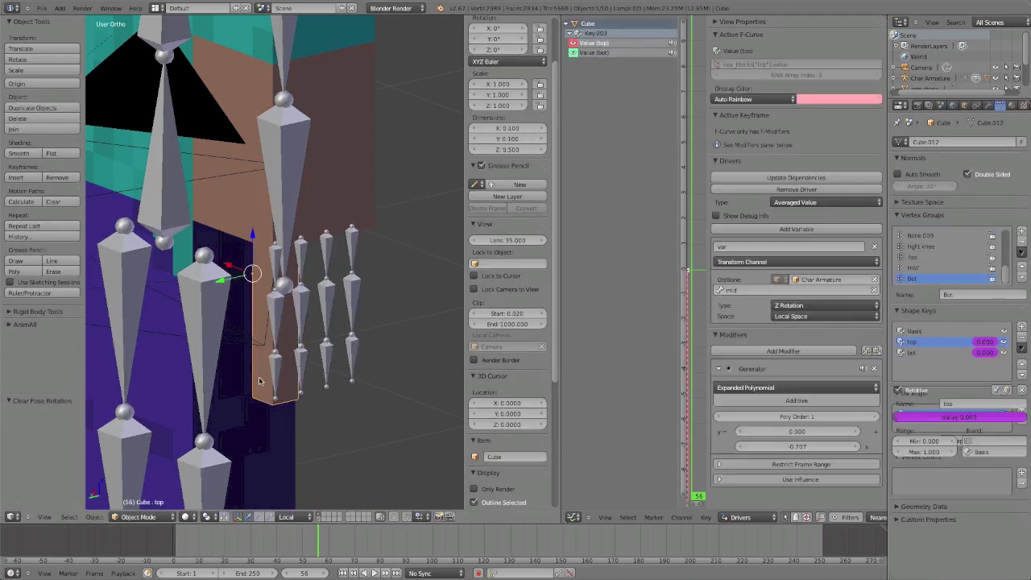
Step: Duplicate the straight finger mesh and offset the copy -0.100 along local Y
key("g")
left_click(294, 342)
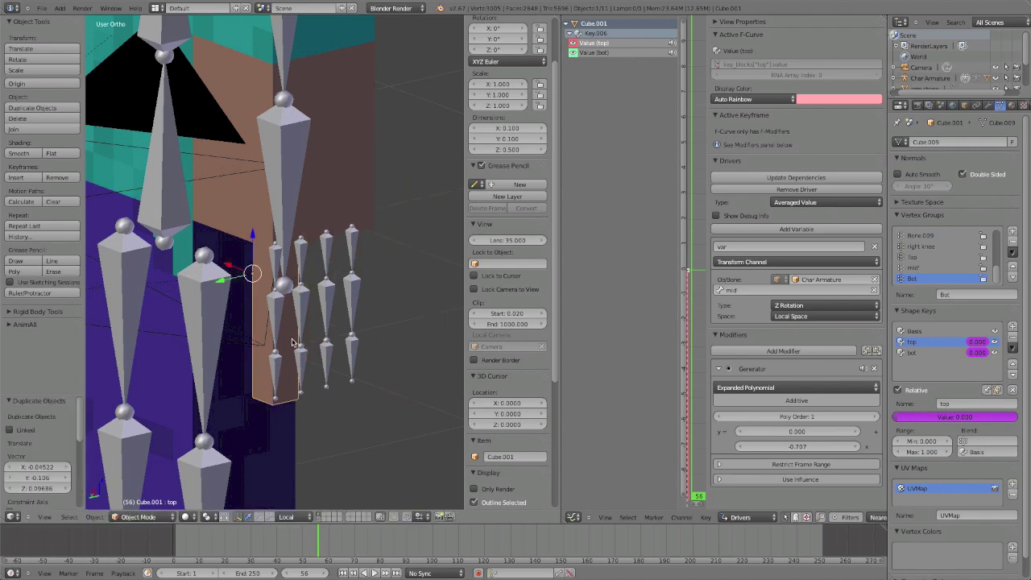
key("KP_1")
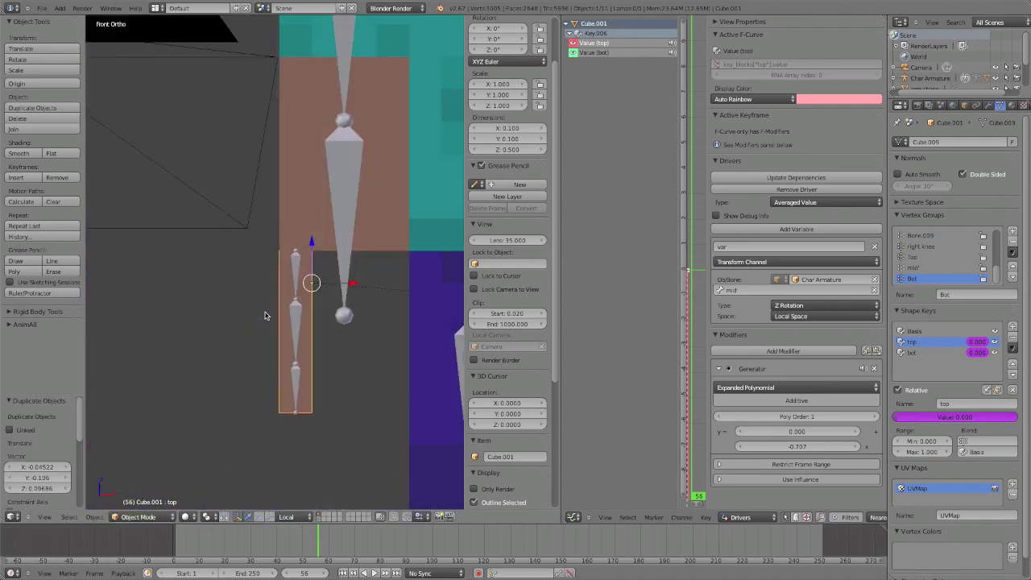
key("ctrl+KP_1")
key("KP_3")
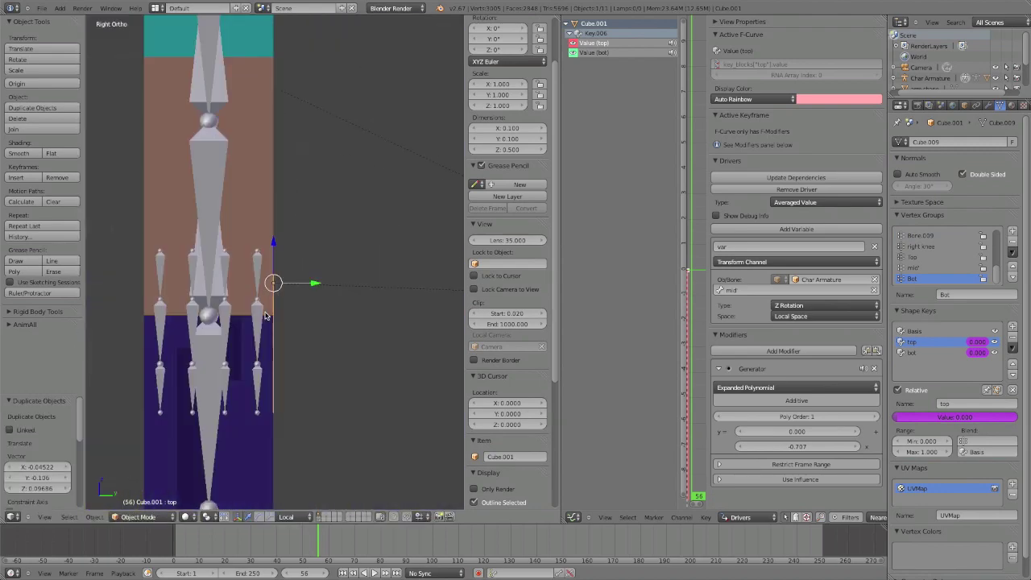
key("ctrl+KP_3")
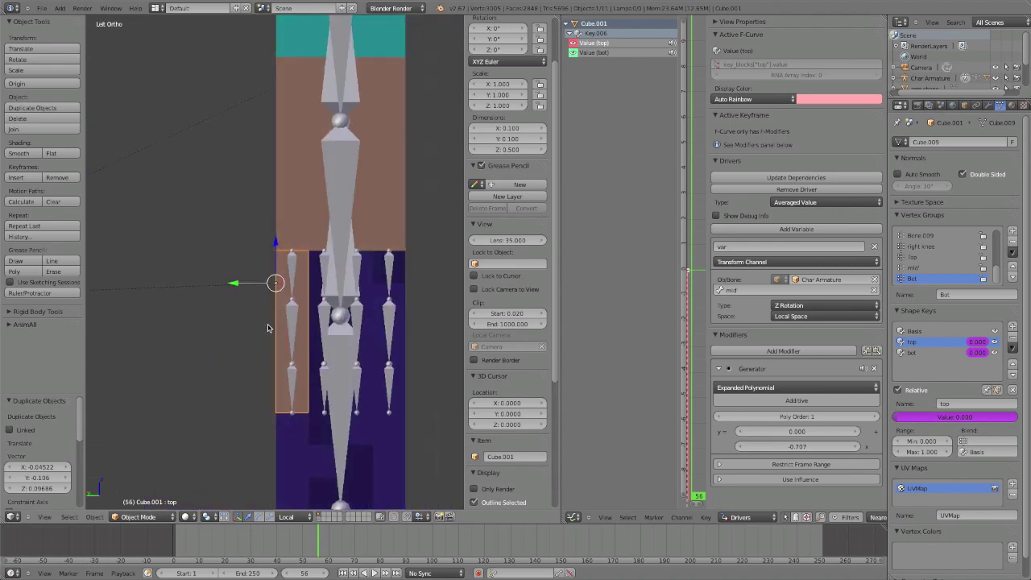
scroll(253, 304, "down", 2)
left_click_drag(256, 279, 286, 278, "ctrl")
Step: Duplicate the finger mesh two more times in wireframe, offsetting each copy -0.100 along local Y
middle_click_drag(345, 278, 327, 294, "shift")
key("z")
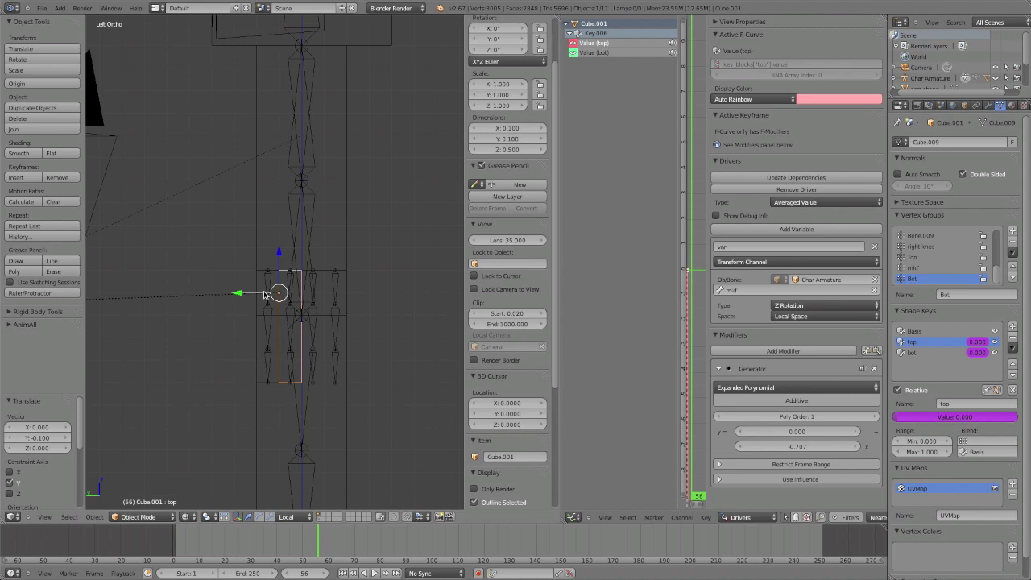
key("shift+d")
left_click(318, 299, "ctrl")
key("shift+d")
left_click(348, 302, "ctrl")
key("z")
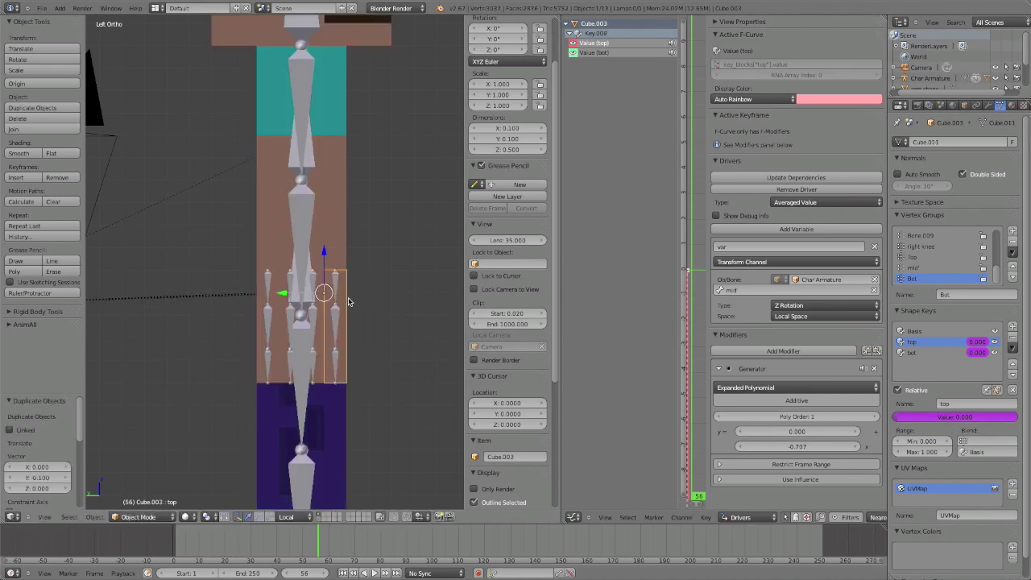
Step: Try rotating the first finger's middle bone about its local Z axis
right_click(271, 323)
scroll(271, 322, "up", 2)
mouse_move(270, 322)
middle_mouse_down()
mouse_move(249, 338)
mouse_move(277, 336)
middle_mouse_up()
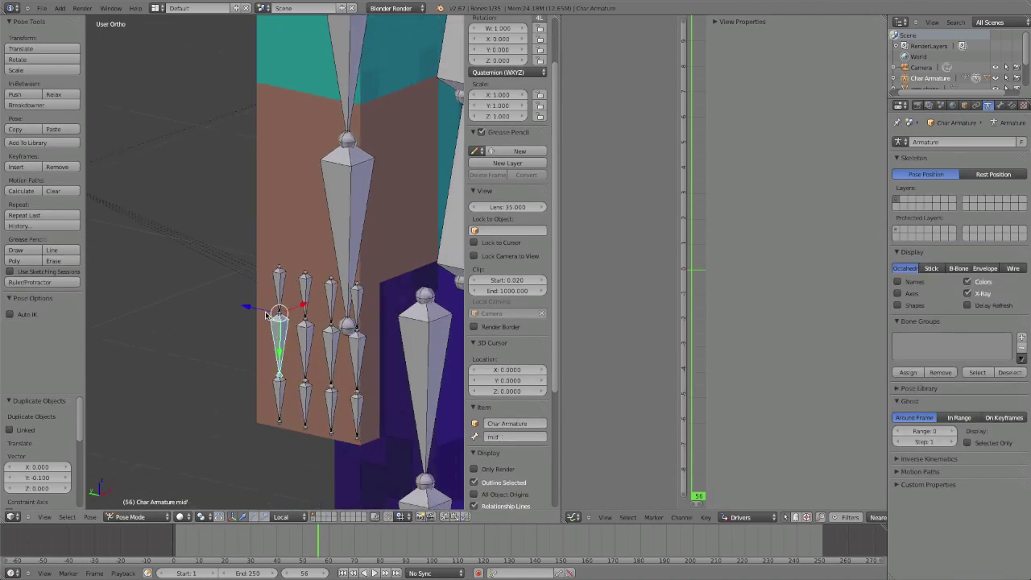
key("r")
key("z")
key("z")
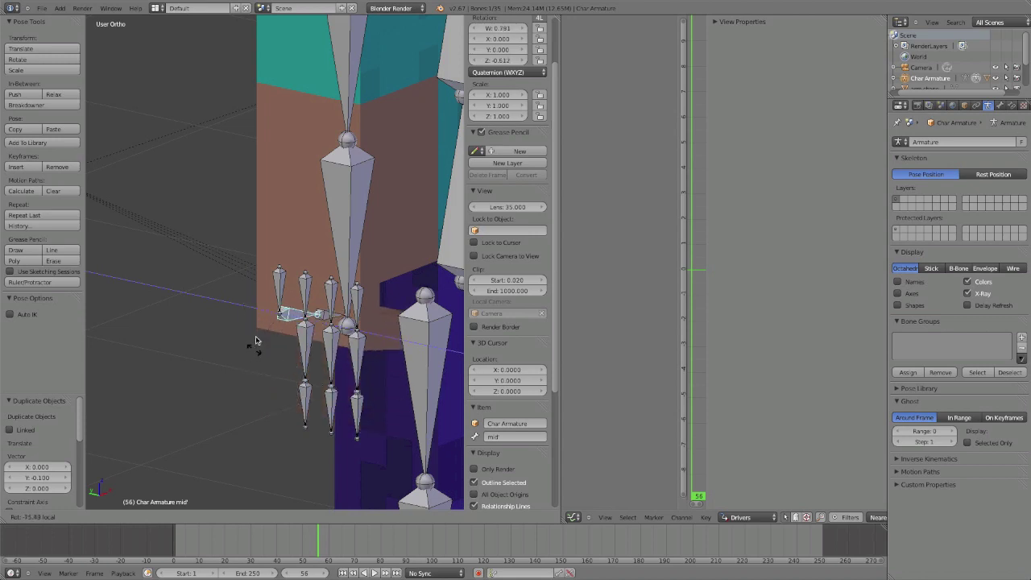
right_click(295, 359)
Step: Put the second finger mesh in Weight Paint mode with wireframe display and add weight 1.000 for its mid'.001 bone
mouse_move(295, 360)
middle_mouse_down()
mouse_move(364, 370)
mouse_move(299, 382)
mouse_move(308, 360)
middle_mouse_up()
right_click(307, 359)
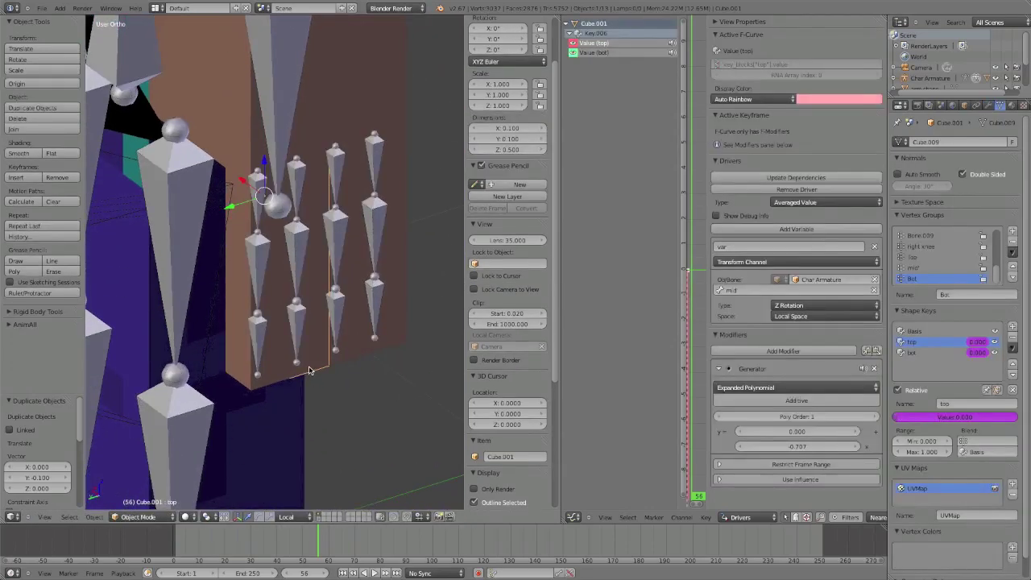
key("ctrl+Tab")
key("z")
mouse_move(291, 346)
middle_mouse_down()
mouse_move(310, 344)
mouse_move(307, 400)
mouse_move(194, 349)
mouse_move(315, 333)
mouse_move(338, 346)
middle_mouse_up()
right_click(325, 345)
mouse_move(332, 348)
left_mouse_down()
mouse_move(342, 355)
mouse_move(265, 348)
left_mouse_up()
middle_click_drag(242, 346, 375, 366)
mouse_move(185, 375)
middle_mouse_down()
mouse_move(306, 396)
mouse_move(397, 375)
mouse_move(352, 283)
middle_mouse_up()
Step: Add weight 1.000 to the second finger's upper section for Top.001 and its lower section for Bot.001
right_click(352, 283)
mouse_move(368, 279)
left_mouse_down()
mouse_move(282, 265)
mouse_move(373, 246)
mouse_move(338, 242)
mouse_move(382, 243)
left_mouse_up()
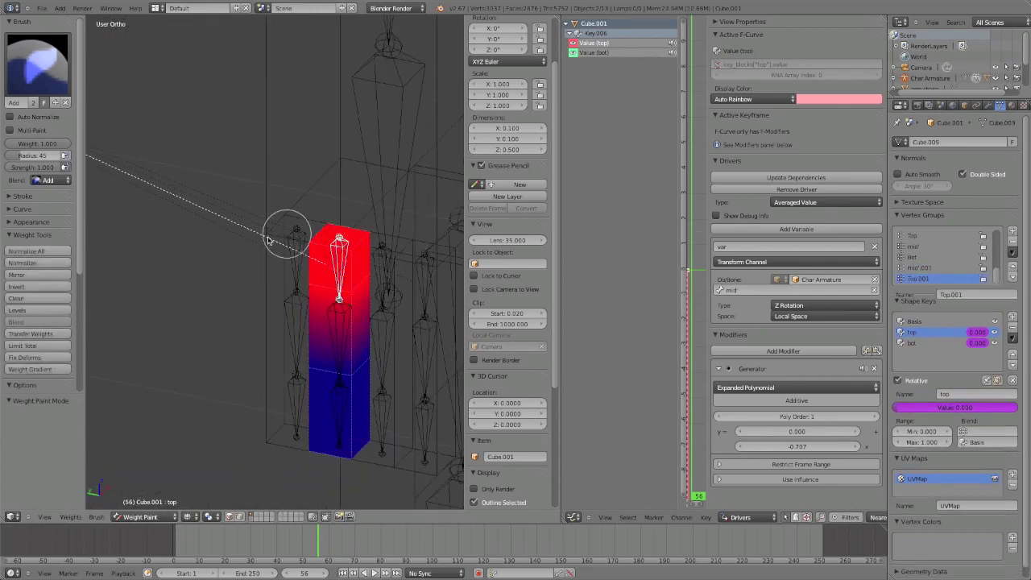
middle_click_drag(285, 233, 391, 246)
mouse_move(270, 246)
left_mouse_down()
mouse_move(223, 249)
mouse_move(244, 272)
left_mouse_up()
middle_click_drag(244, 272, 284, 274)
right_click(209, 420)
mouse_move(271, 448)
middle_mouse_down()
mouse_move(163, 412)
mouse_move(276, 476)
middle_mouse_up()
left_click_drag(276, 476, 290, 464)
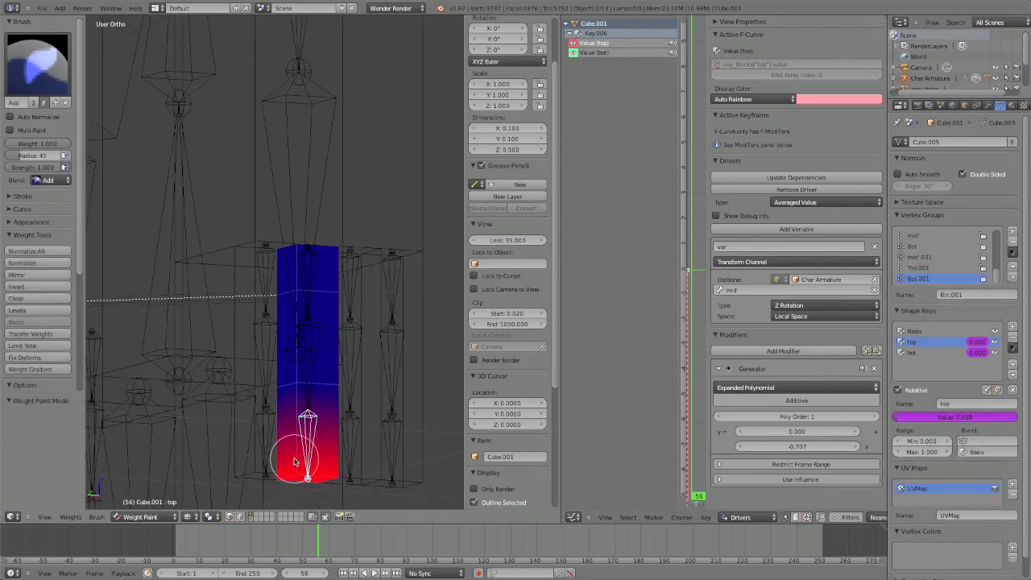
Step: Switch to the Subtract brush and remove the original middle bone's weight from the second finger mesh
right_click(264, 348)
middle_click_drag(264, 348, 209, 385)
left_click(53, 83)
left_click(27, 169)
left_click_drag(382, 394, 248, 375)
middle_click_drag(248, 375, 148, 212)
middle_click_drag(85, 197, 230, 357)
Step: Subtract the original Top and Bot bone weights from the second finger mesh
right_click(244, 289)
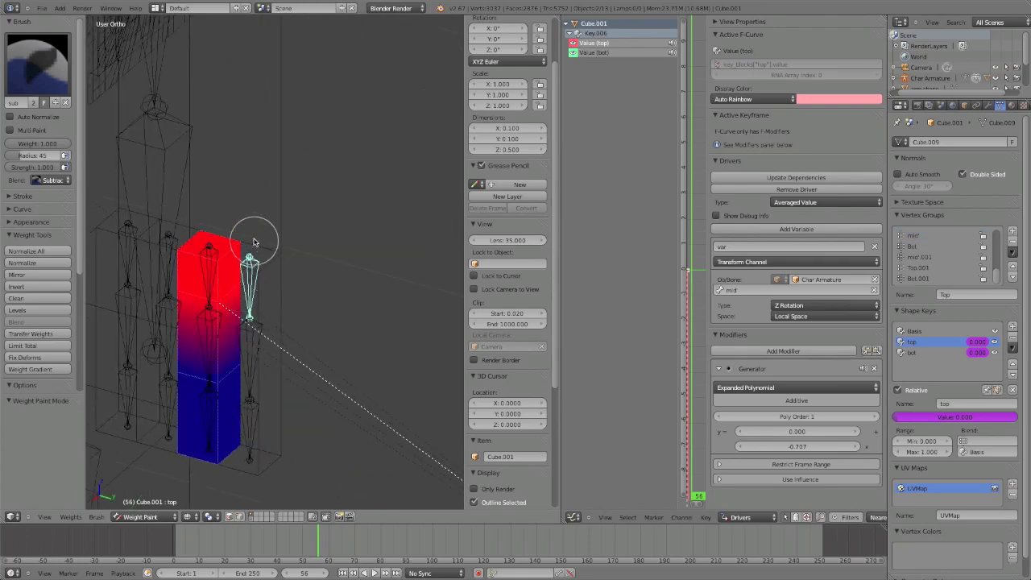
mouse_move(121, 249)
left_mouse_down()
mouse_move(200, 292)
mouse_move(219, 282)
left_mouse_up()
mouse_move(218, 283)
middle_mouse_down()
mouse_move(406, 289)
mouse_move(378, 294)
middle_mouse_up()
left_click_drag(346, 278, 366, 309)
right_click(299, 406)
mouse_move(299, 410)
left_mouse_down()
mouse_move(350, 437)
mouse_move(339, 449)
left_mouse_up()
middle_click_drag(338, 449, 130, 443)
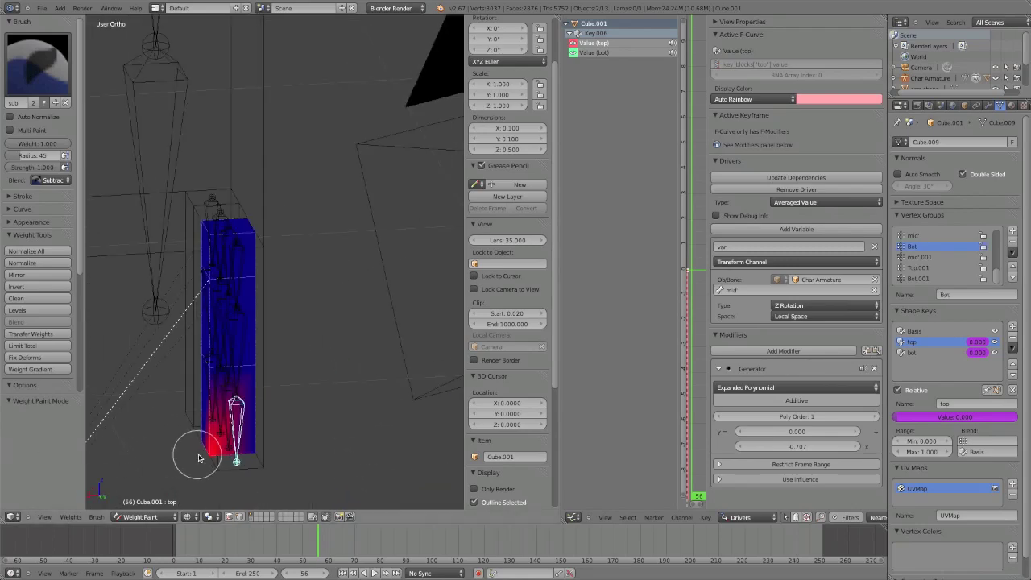
left_click_drag(184, 444, 231, 432)
middle_click_drag(231, 433, 223, 444)
Step: Leave Weight Paint mode and rotate the second finger's Bot.001 bone -90° about the global Y axis
right_click(215, 419)
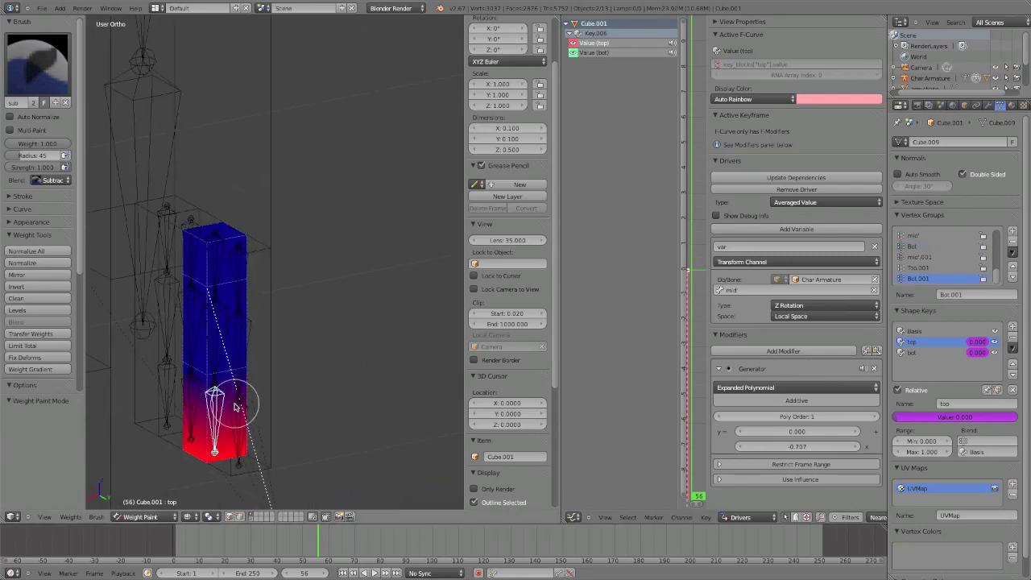
key("ctrl+Tab")
right_click(217, 409)
key("ctrl+Tab")
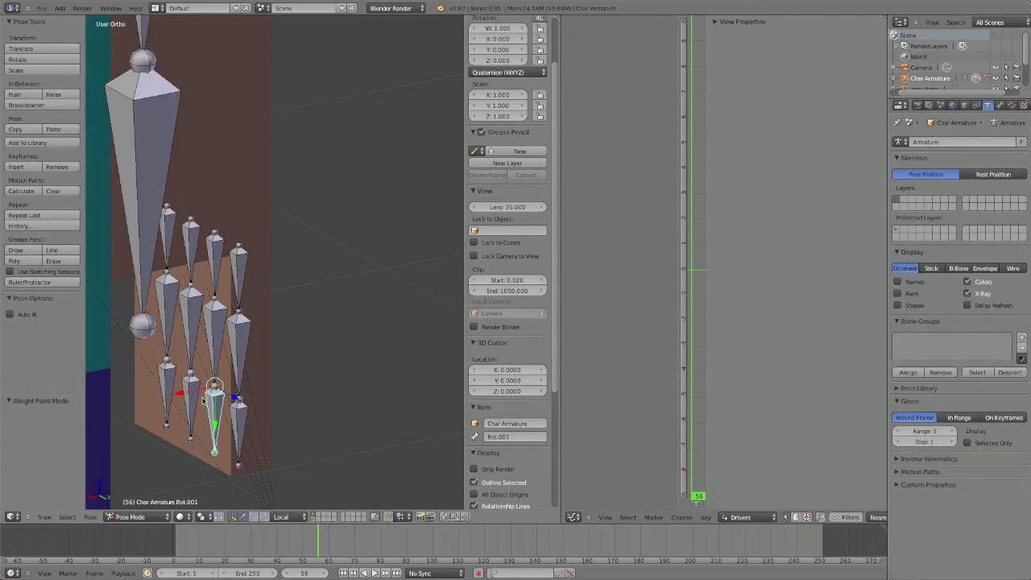
scroll(204, 401, "up", 3)
middle_click_drag(204, 401, 350, 379)
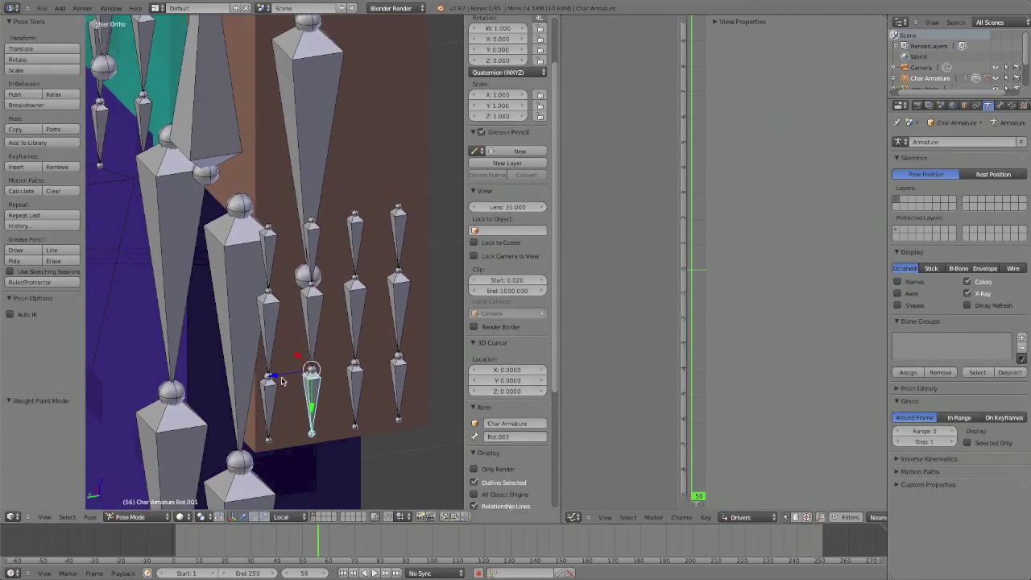
type("ry")
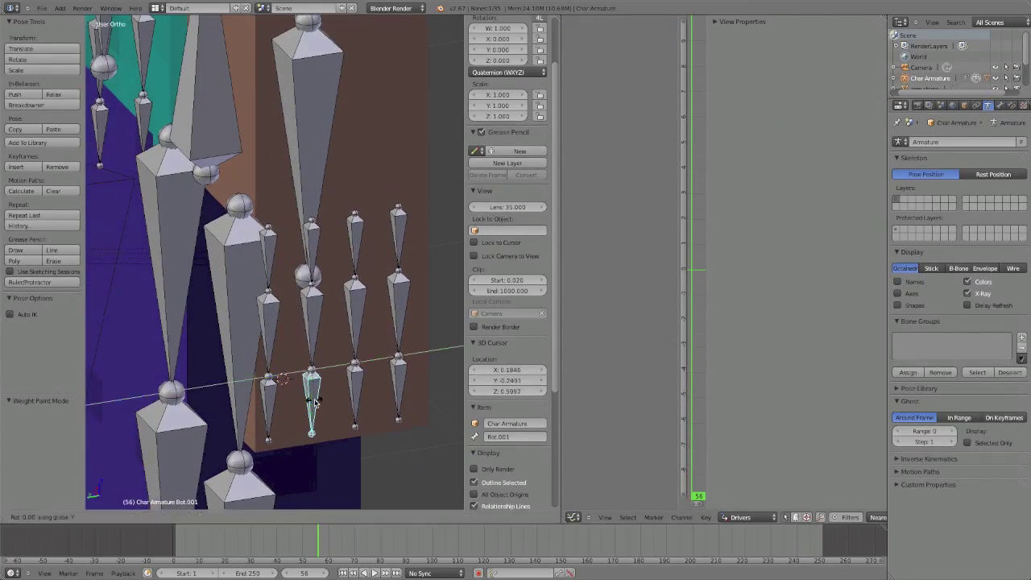
type("90")
key("Return")
Step: Try rotating the first finger's Bot bone about its local Z axis
middle_click_drag(315, 401, 403, 414)
right_click(226, 408)
middle_click_drag(253, 417, 294, 414)
key("r")
key("z")
key("z")
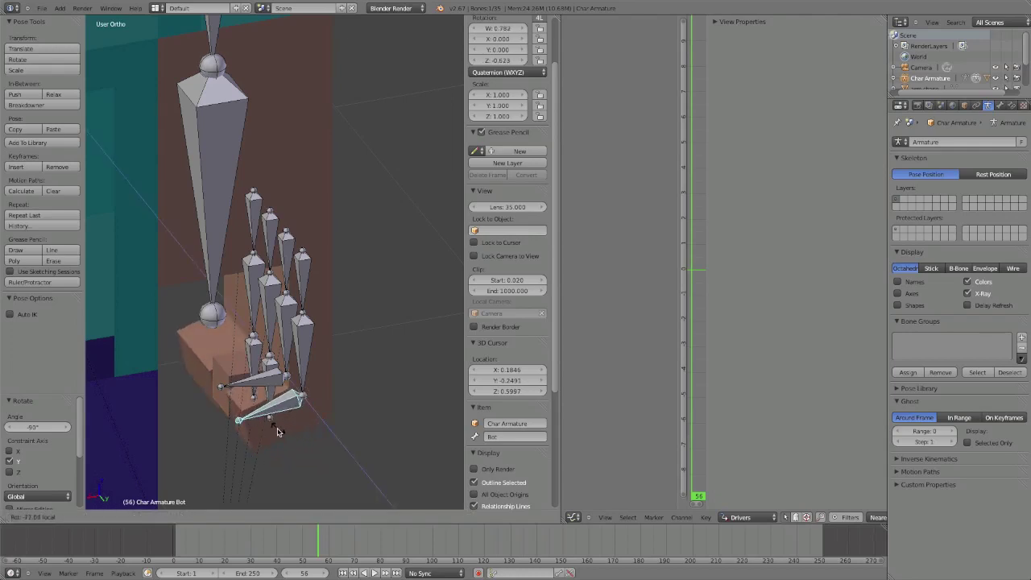
key("Escape")
Step: Rotate the first finger's Bot bone by -90°, try another rotation on it, and clear its pose rotation
key("r")
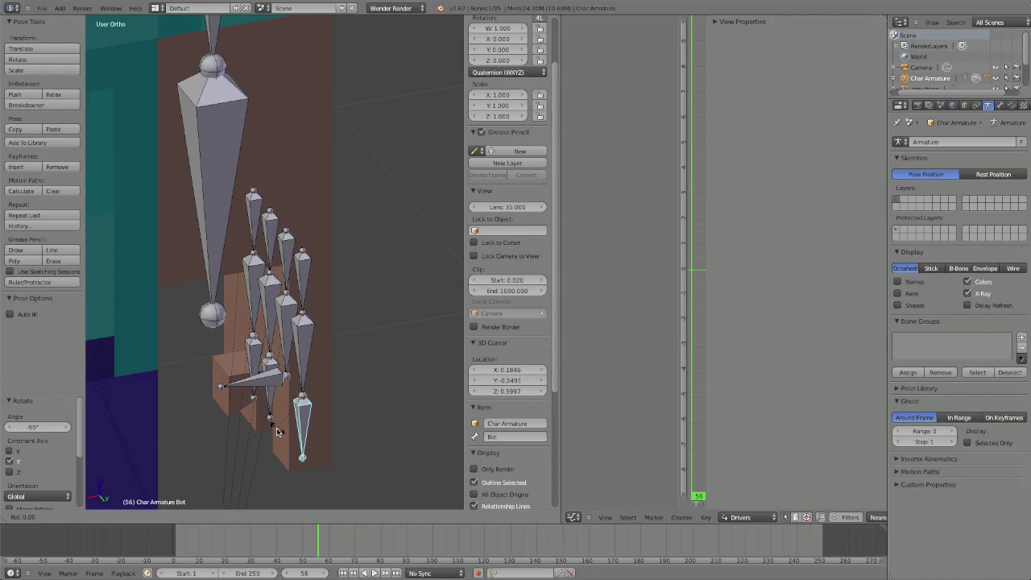
type("-90")
key("Return")
middle_click_drag(276, 432, 258, 398)
scroll(267, 411, "up", 4)
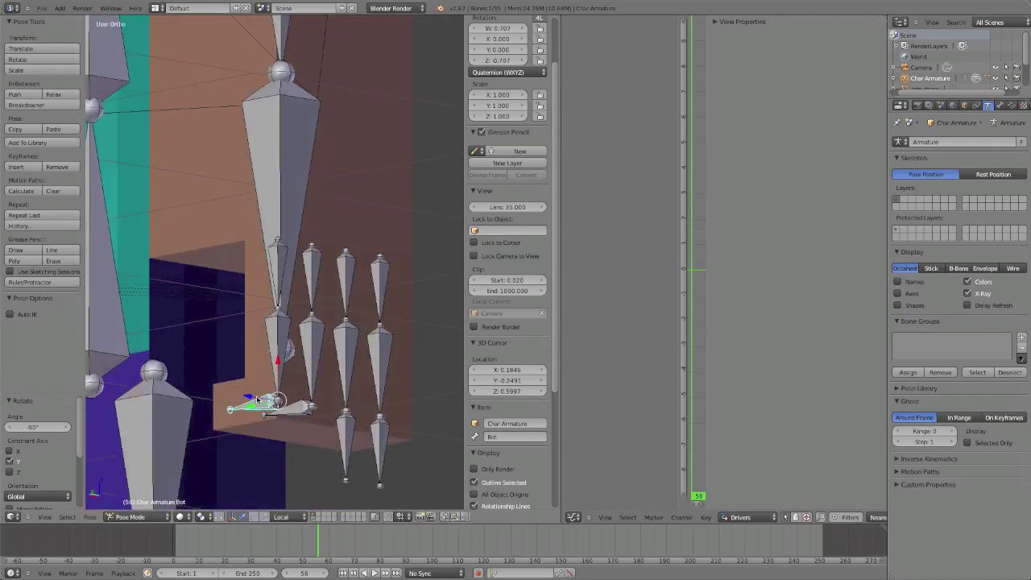
key("r")
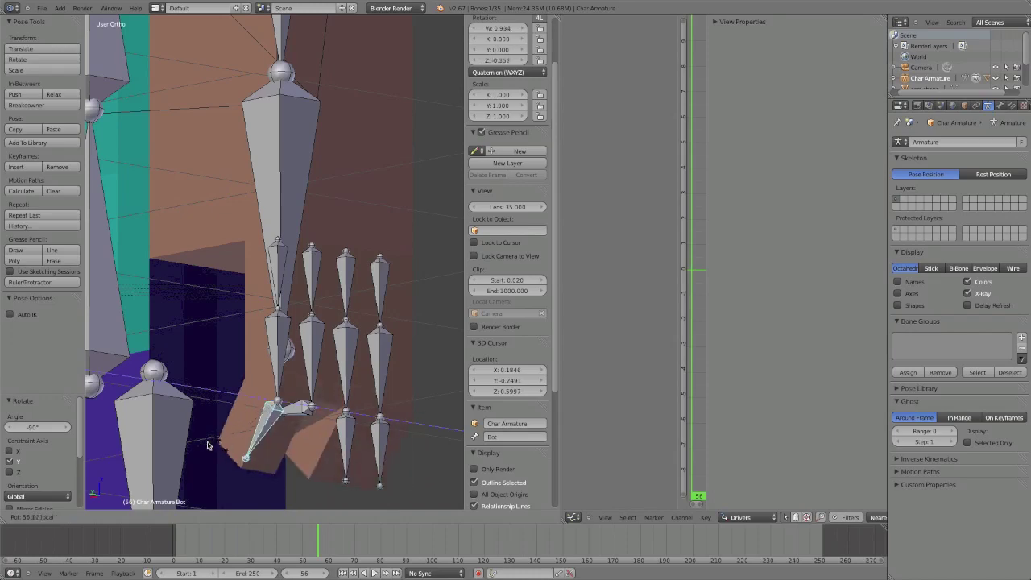
key("Escape")
key("alt+r")
Step: Retarget the second finger mesh's top shape key driver to bone mid'.001 and its bot driver to Bot.001
middle_click_drag(343, 433, 248, 412)
middle_click_drag(291, 385, 368, 384)
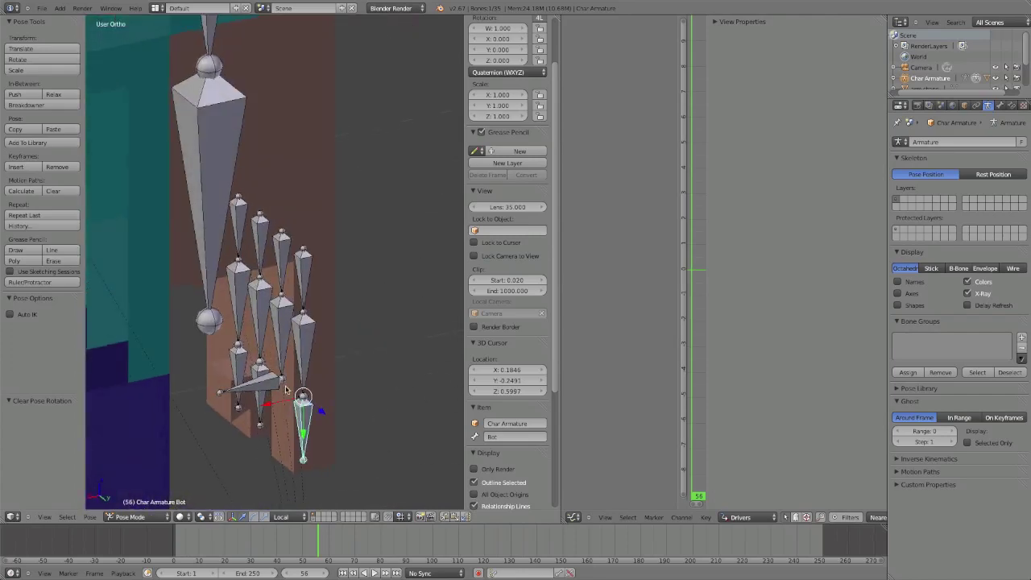
right_click(209, 372)
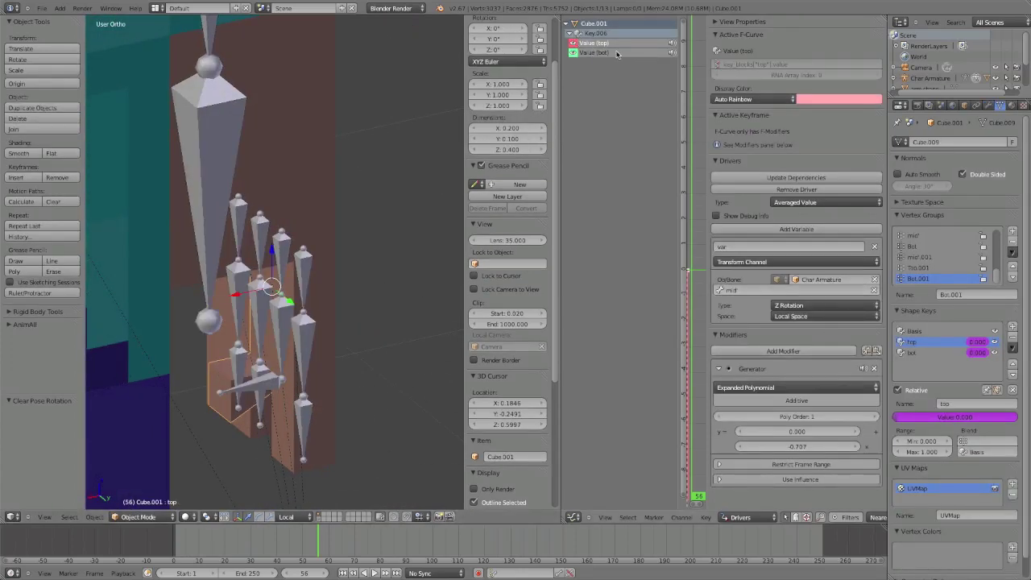
left_click(791, 292)
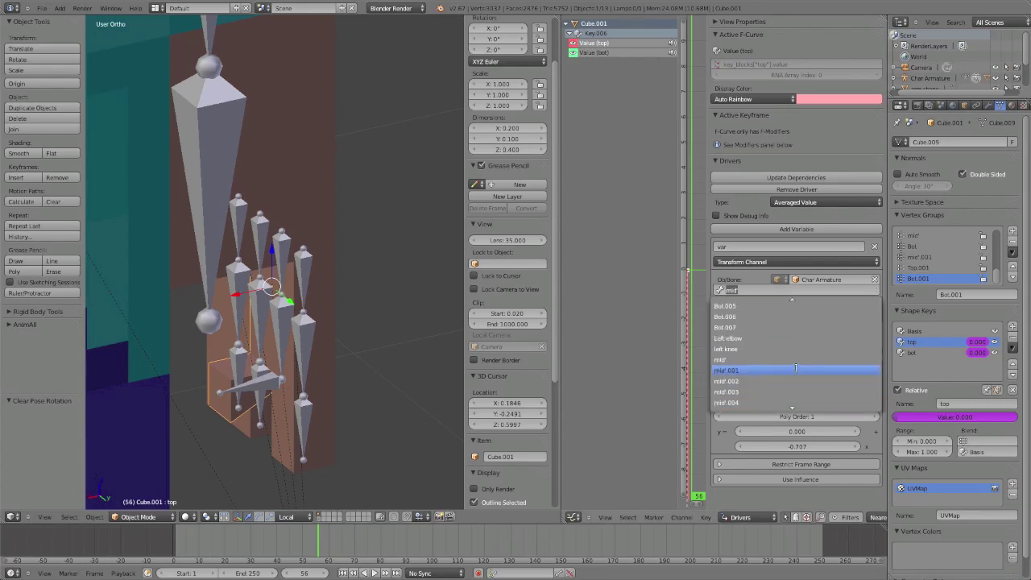
left_click(753, 381)
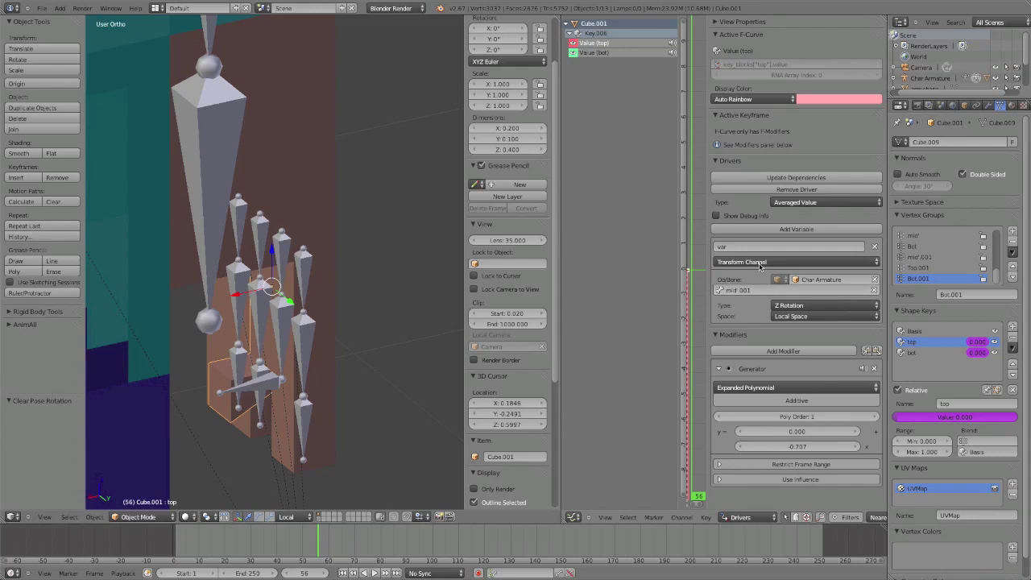
left_click(610, 53)
left_click(764, 290)
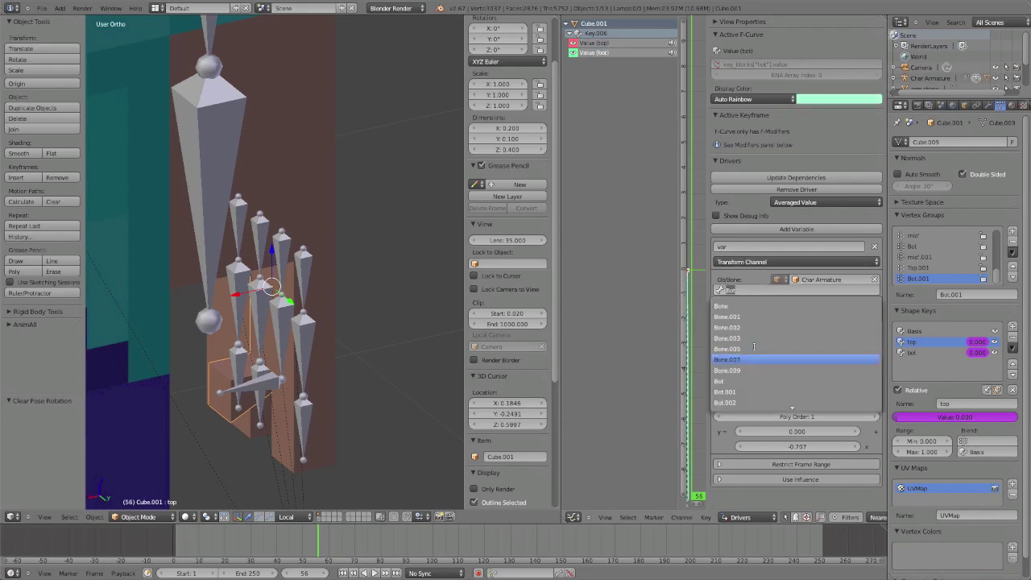
left_click(777, 395)
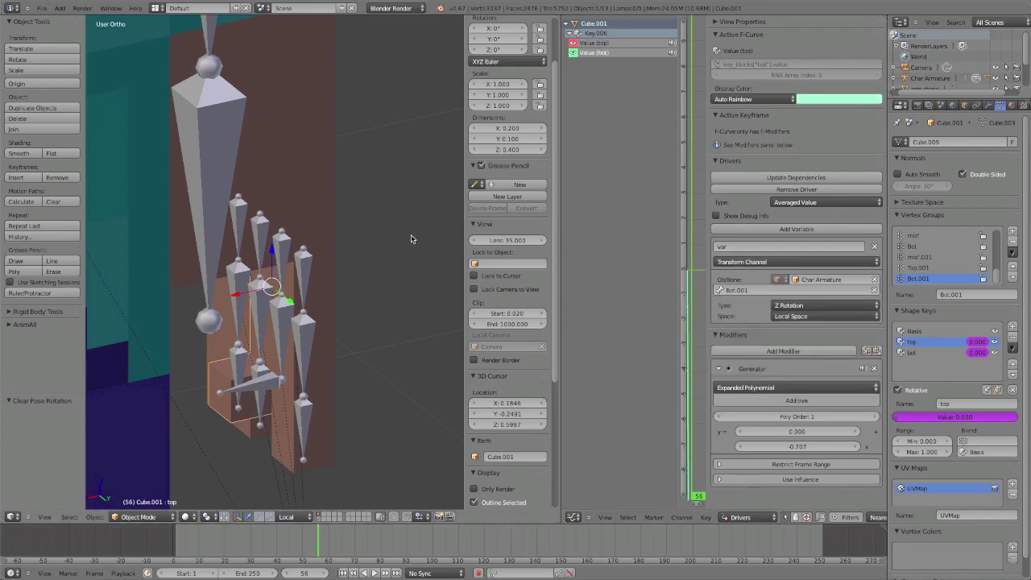
Step: Rotate the second finger's mid'.001 bone about the global Y axis to test its bend
right_click(255, 394)
right_click(278, 344)
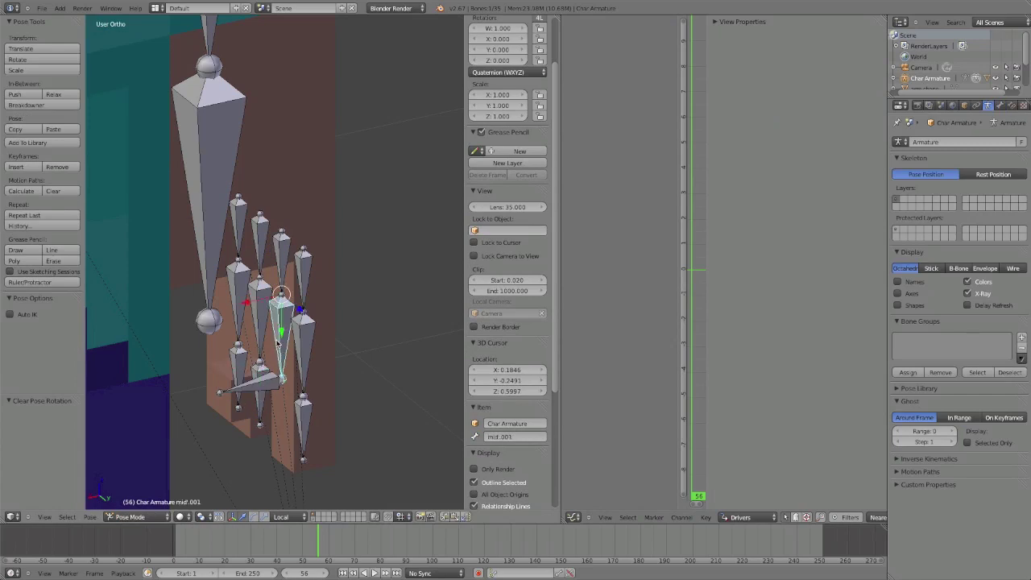
key("r")
key("Escape")
key("r")
key("y")
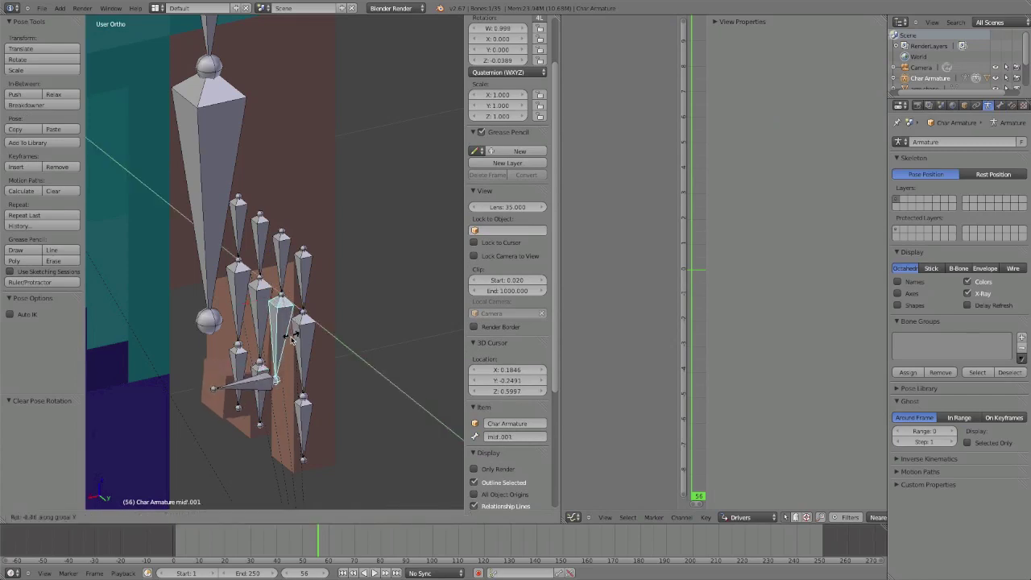
left_click(279, 357)
Step: Rotate the first finger's mid' bone about -15° about the global Y axis
right_click(304, 347)
key("r")
key("y")
left_click(351, 372)
middle_click_drag(350, 375, 369, 359)
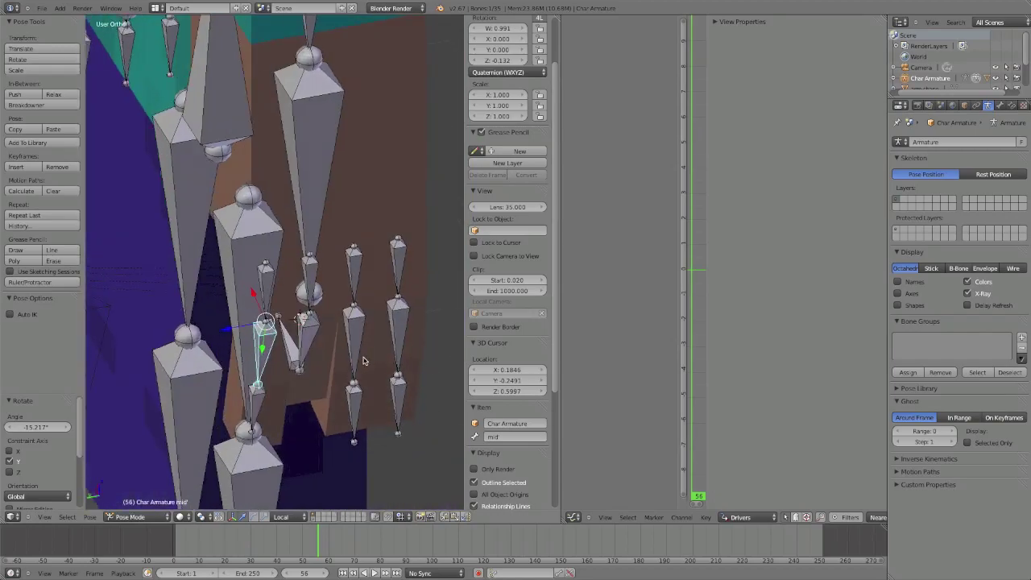
Step: Clear the first finger's mid' rotation and show the third finger mesh in wireframe Weight Paint mode with bone mid'.002 selected
right_click(341, 417)
right_click(332, 417)
key("ctrl+Tab")
key("z")
mouse_move(327, 418)
middle_mouse_down()
mouse_move(354, 417)
mouse_move(260, 352)
mouse_move(352, 357)
mouse_move(346, 372)
mouse_move(362, 333)
mouse_move(379, 379)
middle_mouse_up()
right_click(274, 340)
right_click(361, 334)
key("alt+r")
Step: Paint full weight for bone mid'.002 around the middle of the third finger mesh with the Add brush
left_click(26, 76)
left_click(33, 151)
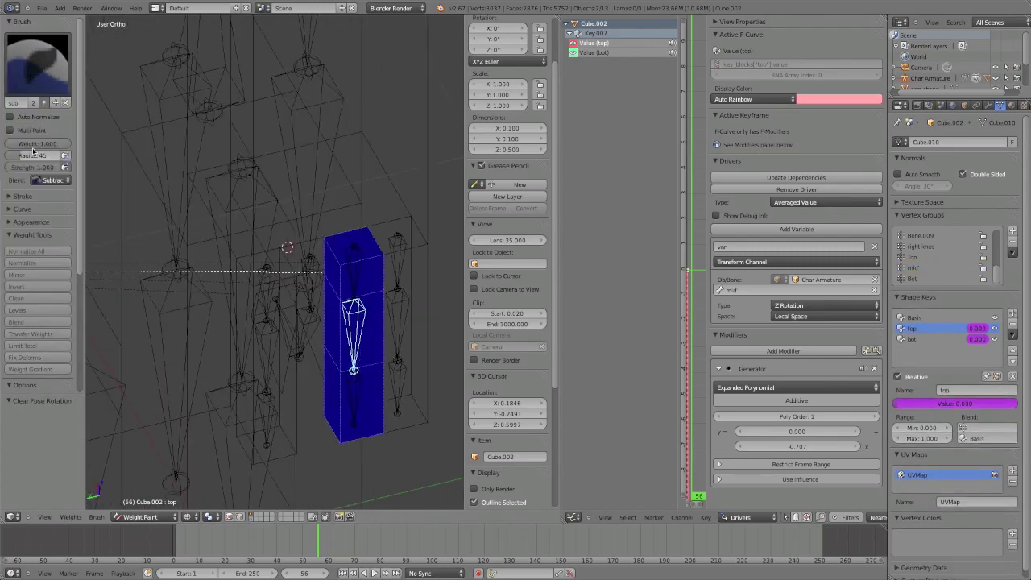
left_click(17, 89)
left_click(32, 110)
left_click_drag(426, 368, 281, 357)
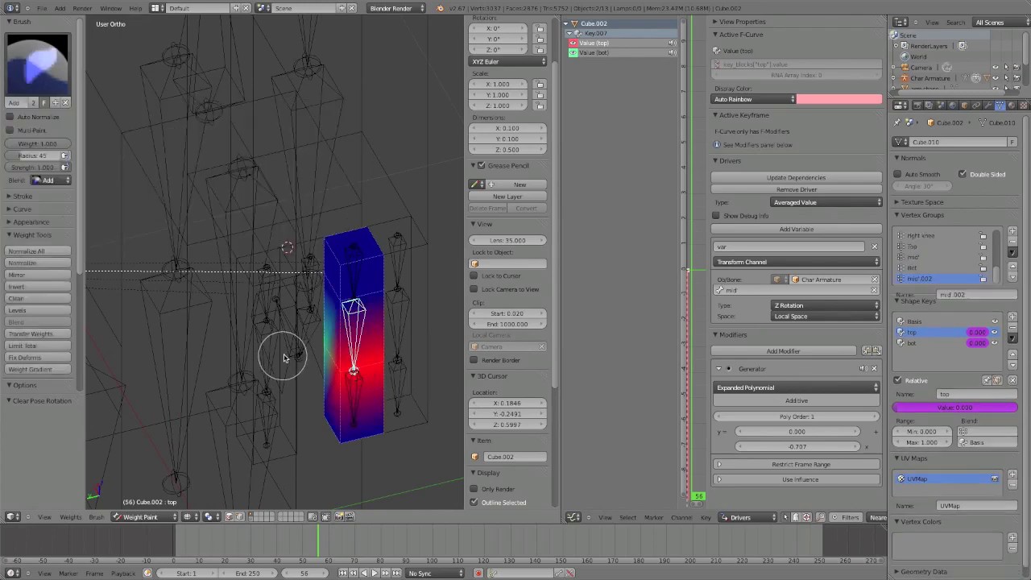
middle_click_drag(281, 356, 97, 366)
left_click_drag(166, 330, 226, 306)
mouse_move(225, 306)
middle_mouse_down()
mouse_move(332, 380)
mouse_move(318, 341)
mouse_move(341, 338)
middle_mouse_up()
key("ctrl+z")
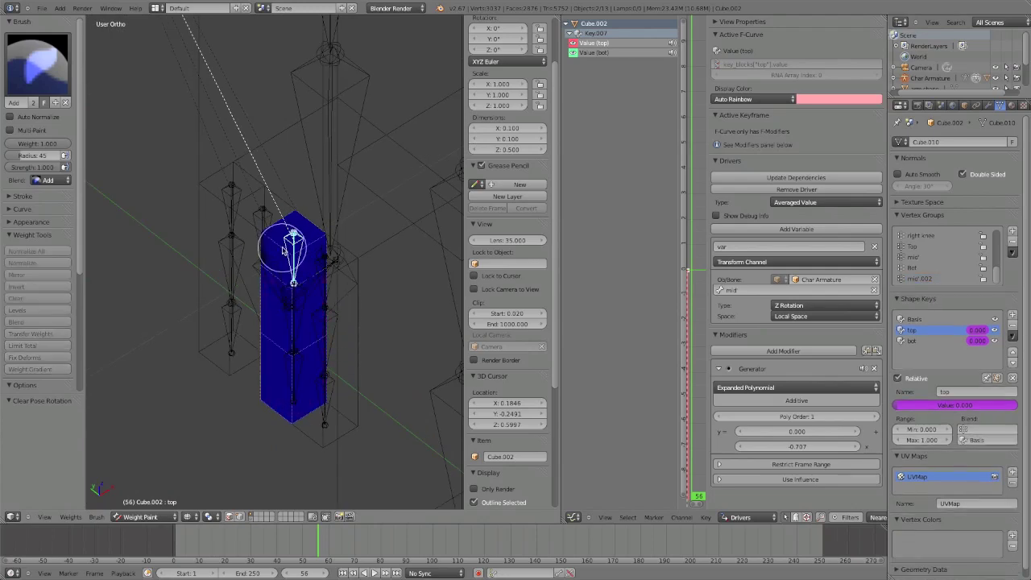
Step: Add weight for bone Top.002 on the upper part and Bot.002 on the lower end of the third finger mesh
mouse_move(345, 260)
left_mouse_down()
mouse_move(290, 257)
mouse_move(314, 226)
mouse_move(268, 236)
left_mouse_up()
mouse_move(276, 215)
middle_mouse_down()
mouse_move(363, 265)
mouse_move(119, 233)
middle_mouse_up()
right_click(299, 407)
mouse_move(346, 436)
left_mouse_down()
mouse_move(221, 435)
mouse_move(321, 432)
left_mouse_up()
middle_click_drag(252, 439, 276, 439)
left_click_drag(276, 439, 298, 436)
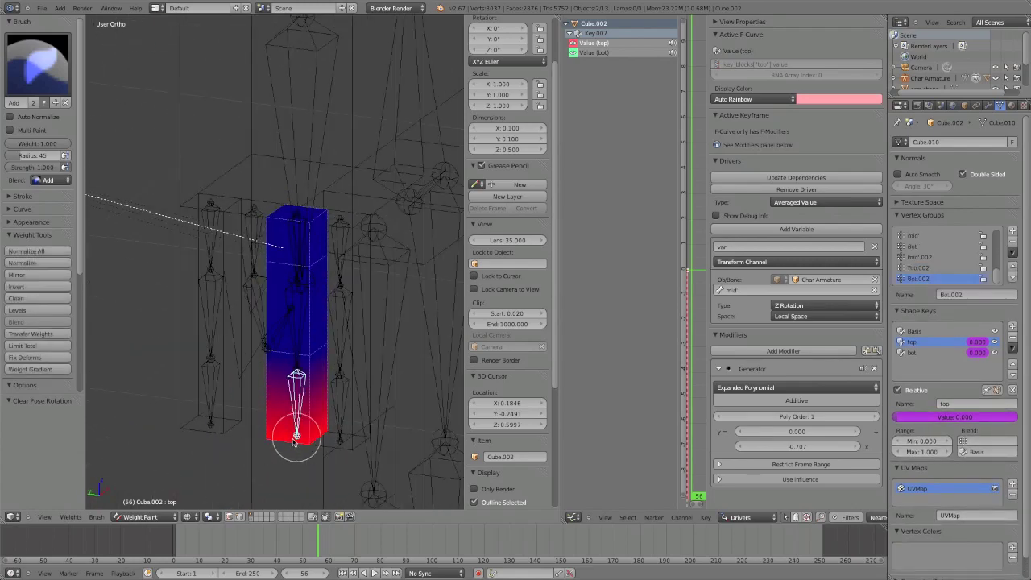
mouse_move(274, 436)
middle_mouse_down()
mouse_move(327, 408)
mouse_move(269, 449)
middle_mouse_up()
left_click_drag(269, 448, 249, 433)
Step: Remove the first finger's Bot bone weights from the third finger mesh with the Subtract brush
mouse_move(249, 433)
middle_mouse_down()
mouse_move(218, 460)
mouse_move(215, 417)
middle_mouse_up()
right_click(215, 417)
left_click(37, 65)
left_click(34, 172)
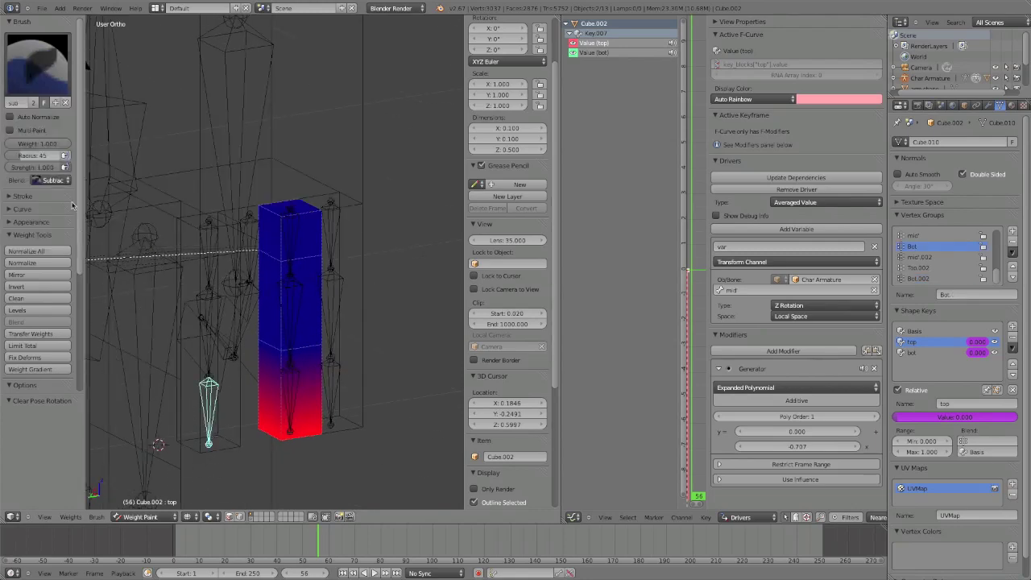
left_click_drag(333, 427, 253, 426)
middle_click_drag(253, 426, 471, 416)
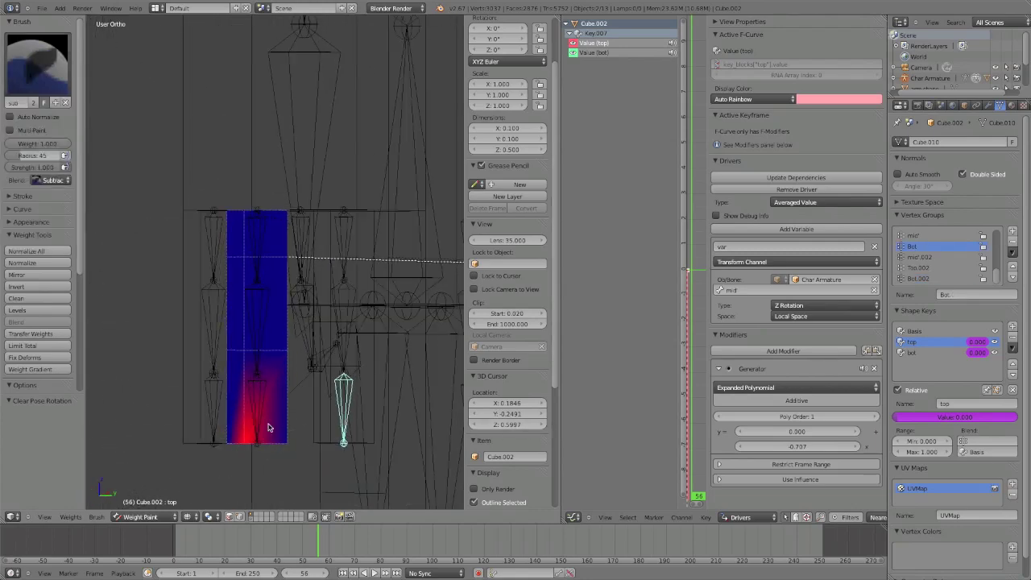
left_click_drag(242, 426, 215, 426)
Step: Clear leftover weights of the first finger's mid' and Top bones from the third finger mesh and leave Weight Paint mode
mouse_move(214, 426)
middle_mouse_down()
mouse_move(330, 448)
mouse_move(338, 410)
middle_mouse_up()
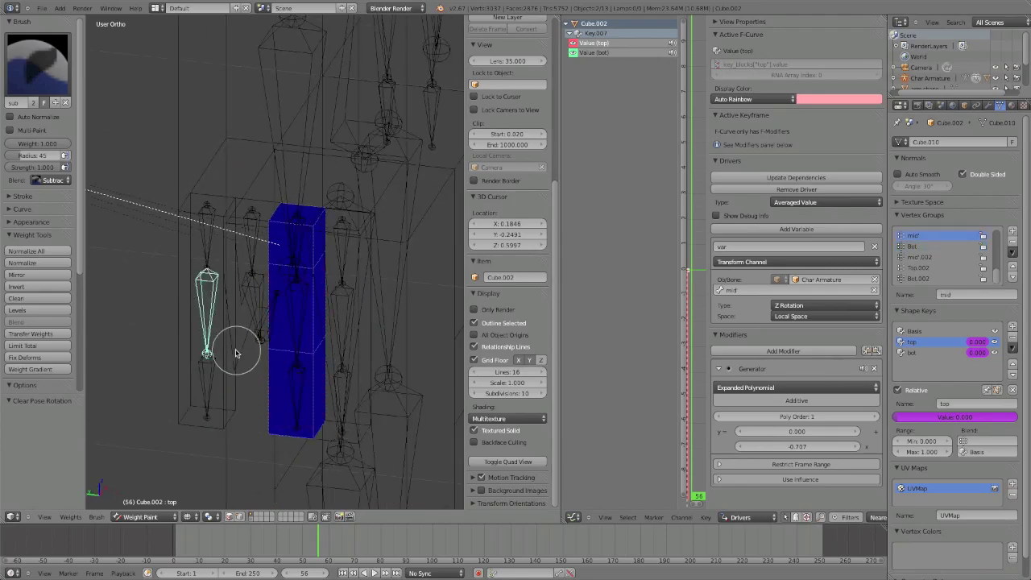
middle_click_drag(231, 402, 304, 382)
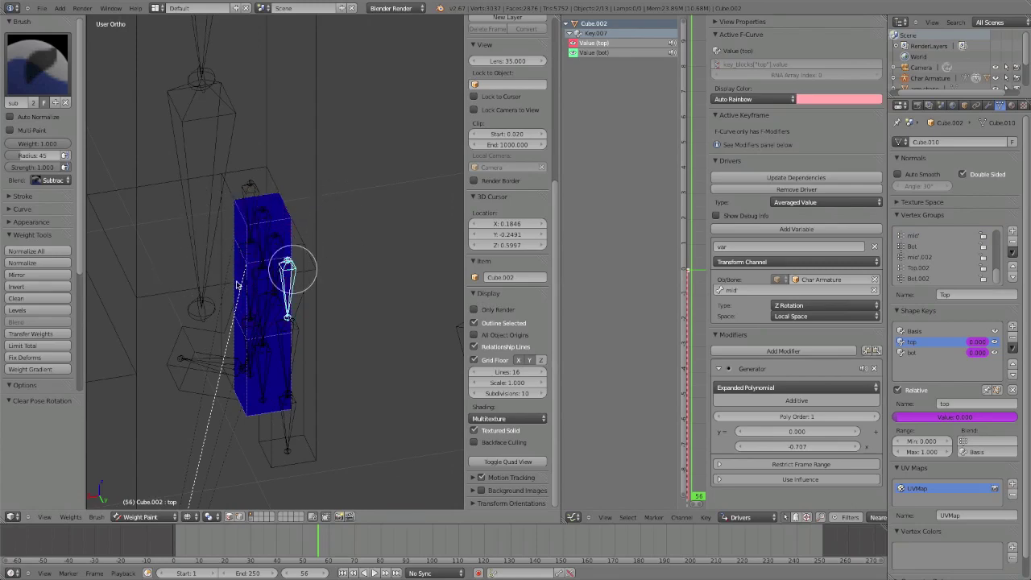
middle_click_drag(230, 306, 303, 301)
mouse_move(205, 270)
middle_mouse_down()
mouse_move(414, 304)
mouse_move(194, 310)
middle_mouse_up()
right_click(317, 389)
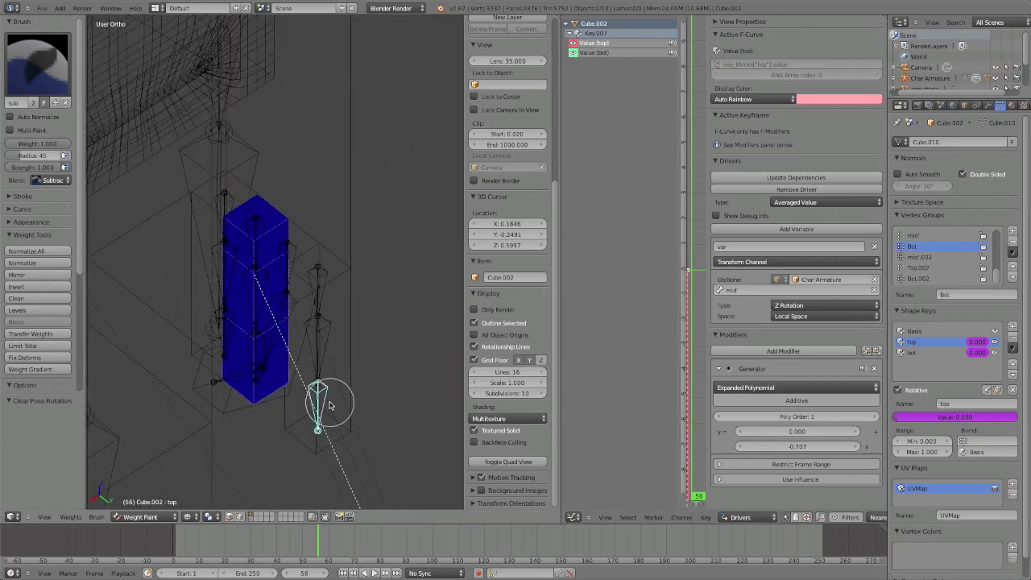
mouse_move(317, 290)
middle_mouse_down()
mouse_move(382, 260)
mouse_move(414, 272)
mouse_move(111, 285)
mouse_move(193, 282)
mouse_move(184, 247)
mouse_move(129, 207)
mouse_move(116, 216)
mouse_move(115, 181)
mouse_move(184, 184)
mouse_move(260, 274)
mouse_move(262, 301)
mouse_move(232, 307)
middle_mouse_up()
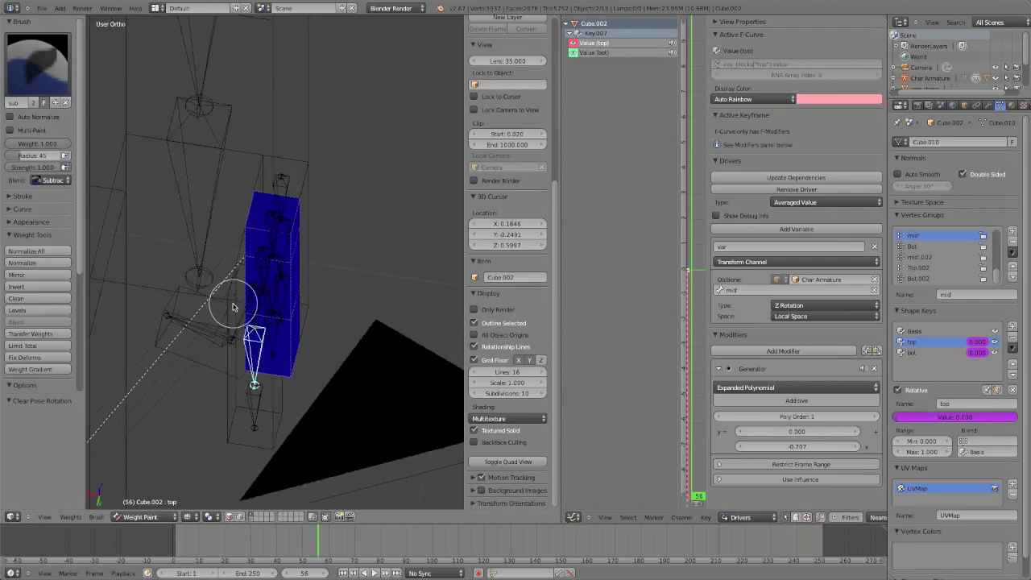
middle_click_drag(303, 333, 242, 322)
left_click_drag(281, 288, 281, 300)
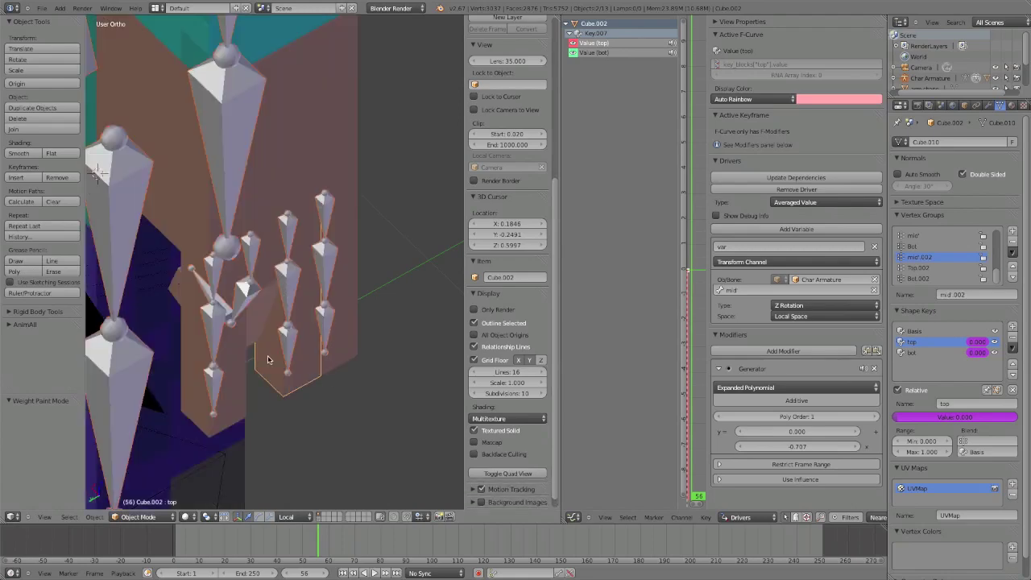
Step: Retarget the third finger mesh's top shape key driver to bone mid'.002 and its bot driver to Bot.002
right_click(281, 375)
right_click(305, 372)
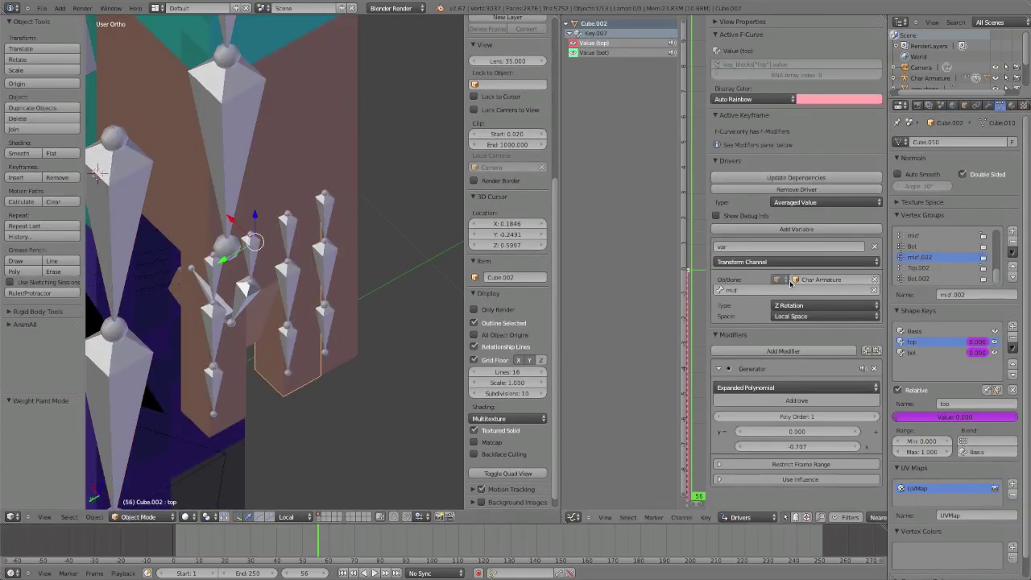
left_click(743, 290)
left_click(743, 308)
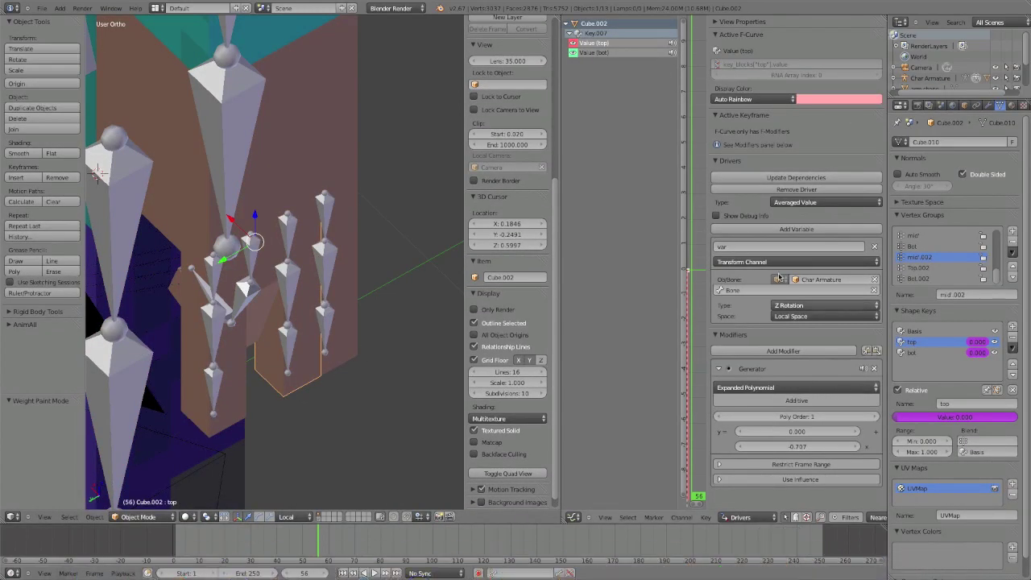
left_click(744, 290)
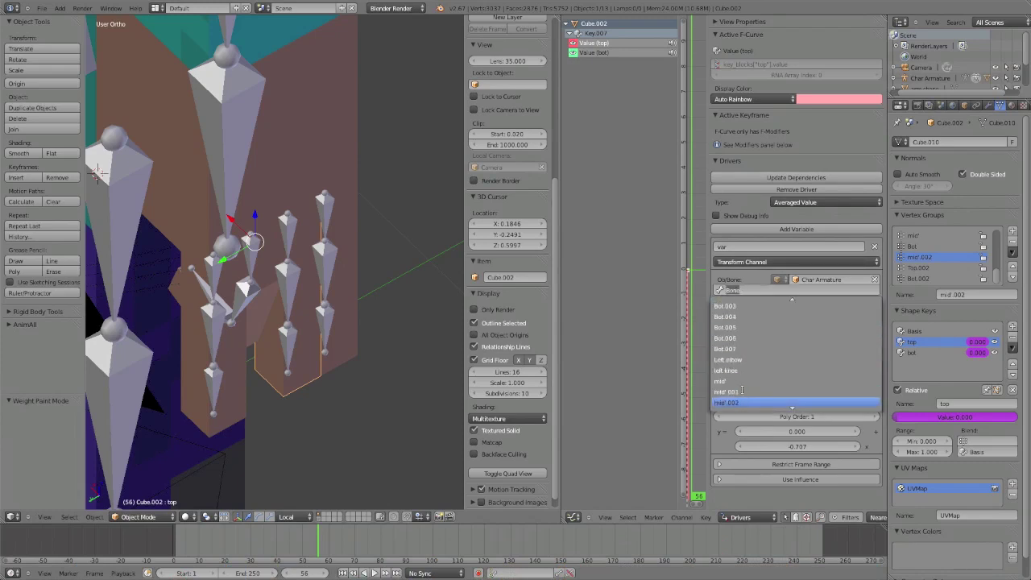
left_click(729, 391)
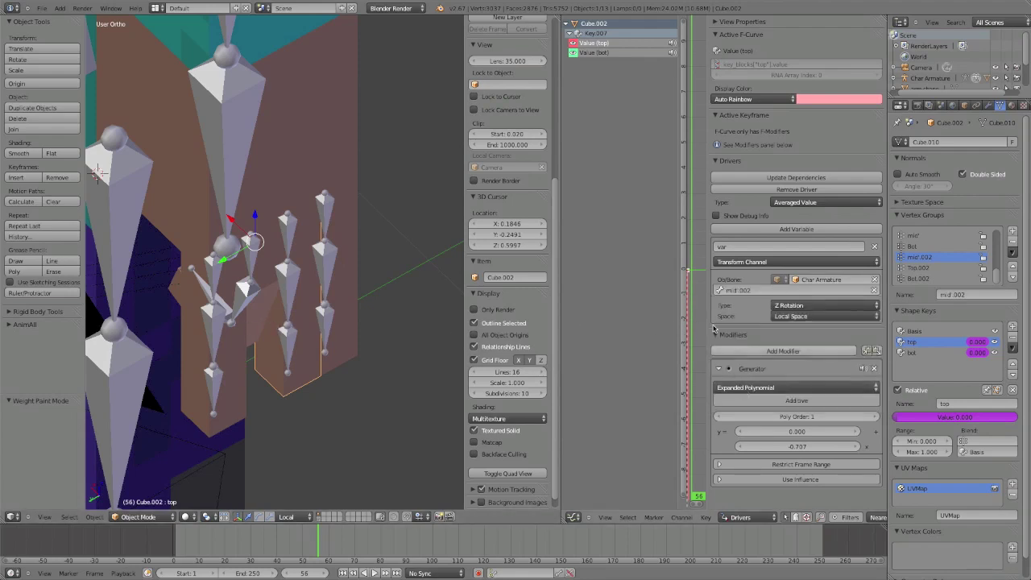
left_click(581, 53)
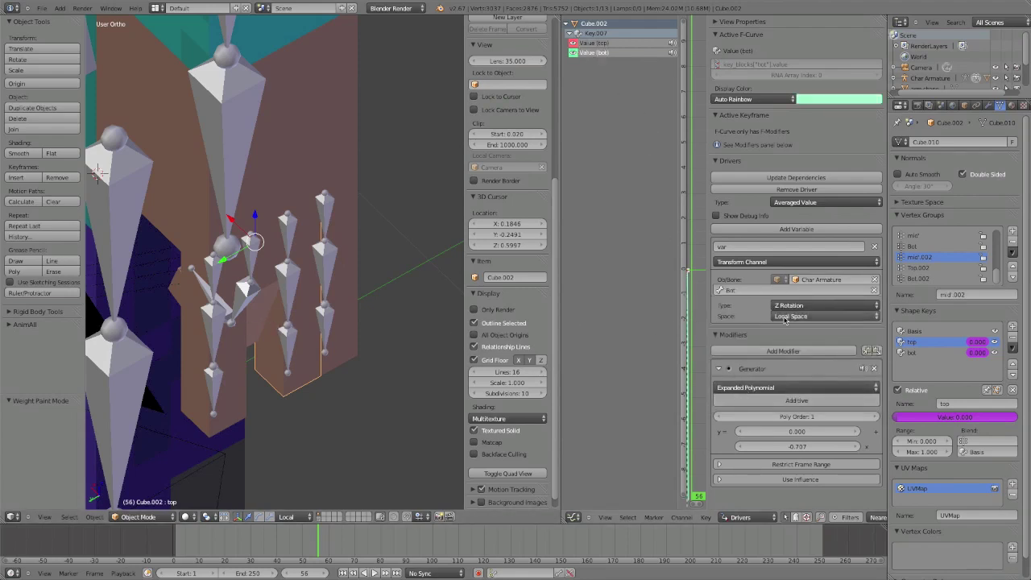
left_click(772, 289)
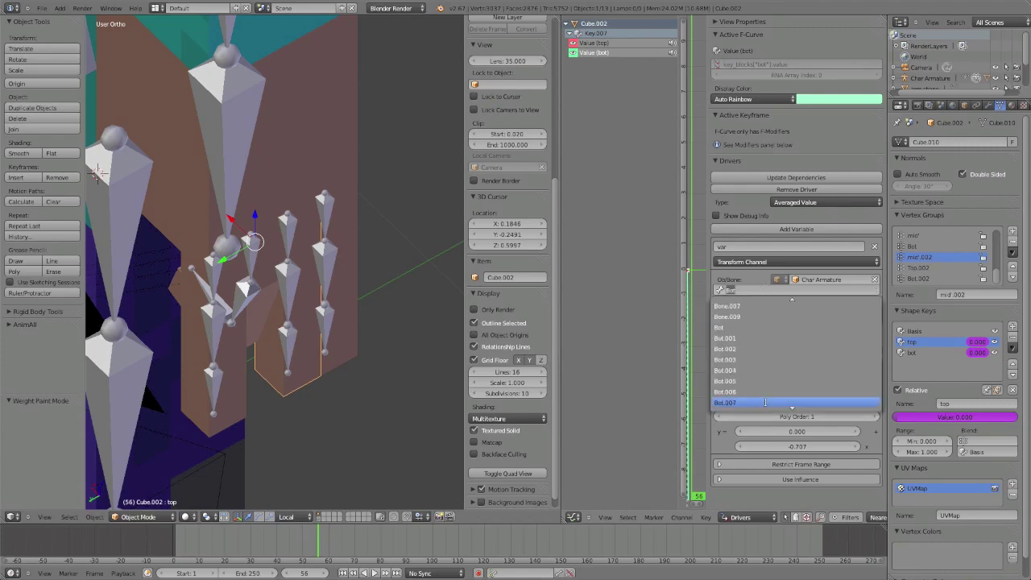
left_click(756, 350)
Step: Try rotating the third finger's mid'.002 bone about its local Z axis
middle_click_drag(368, 346, 292, 332)
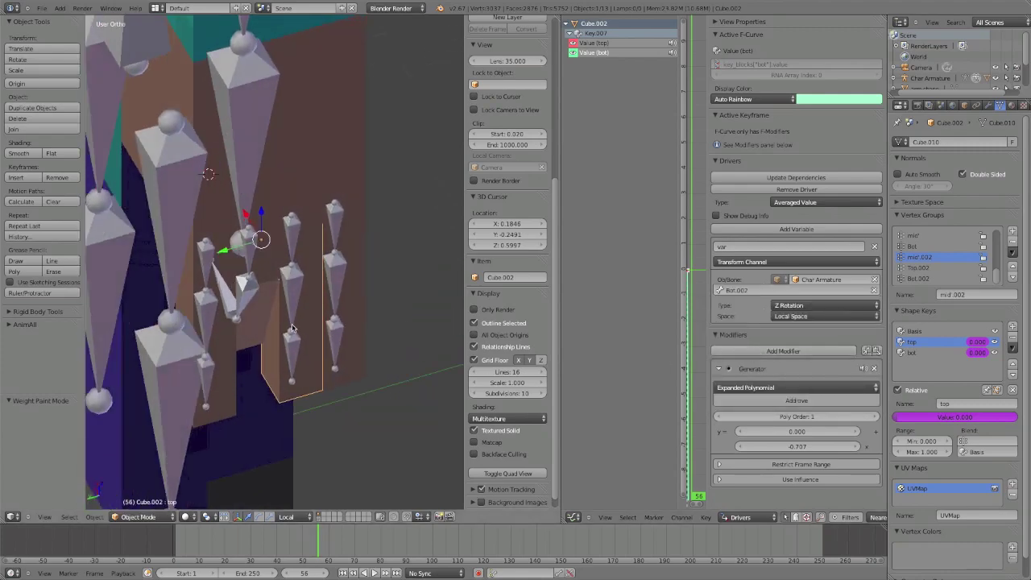
right_click(293, 317)
key("r")
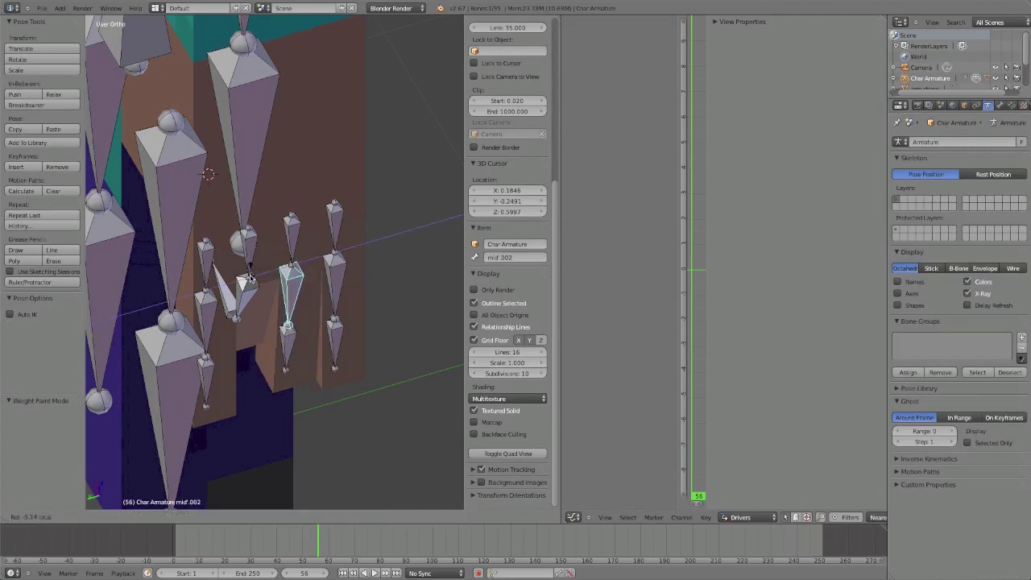
right_click(261, 239)
middle_click_drag(280, 346, 270, 228)
key("r")
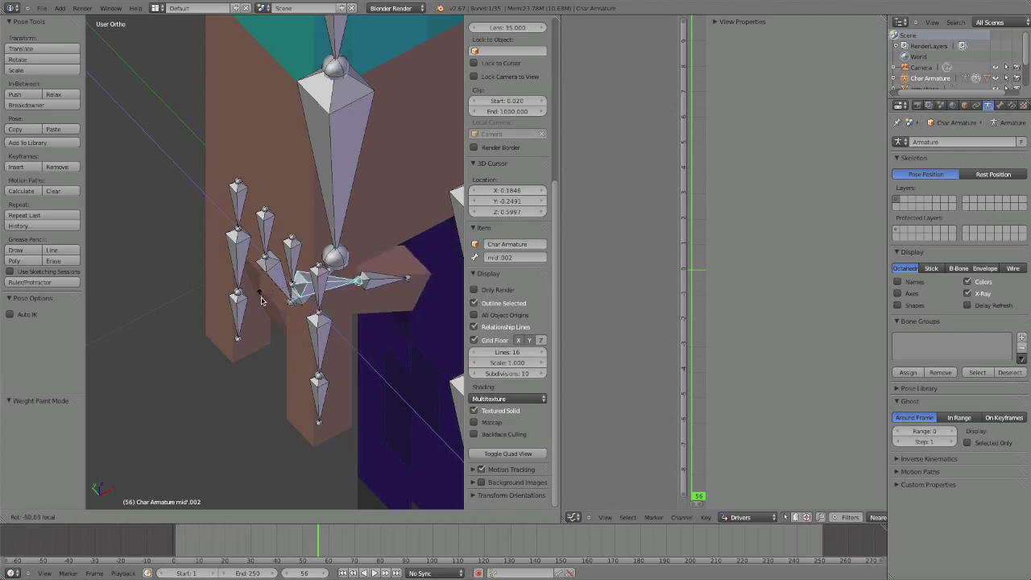
right_click(355, 316)
middle_click_drag(355, 316, 348, 320)
key("t")
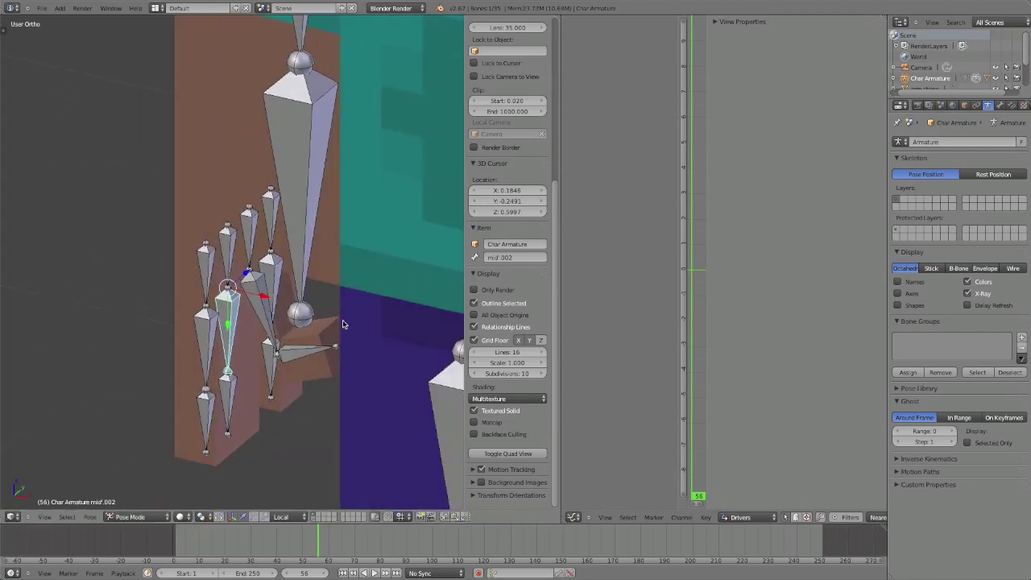
key("t")
Step: Rotate the third finger's mid'.002 bone about -48° and its Bot.002 bone -90° about the global Y axis
key("r")
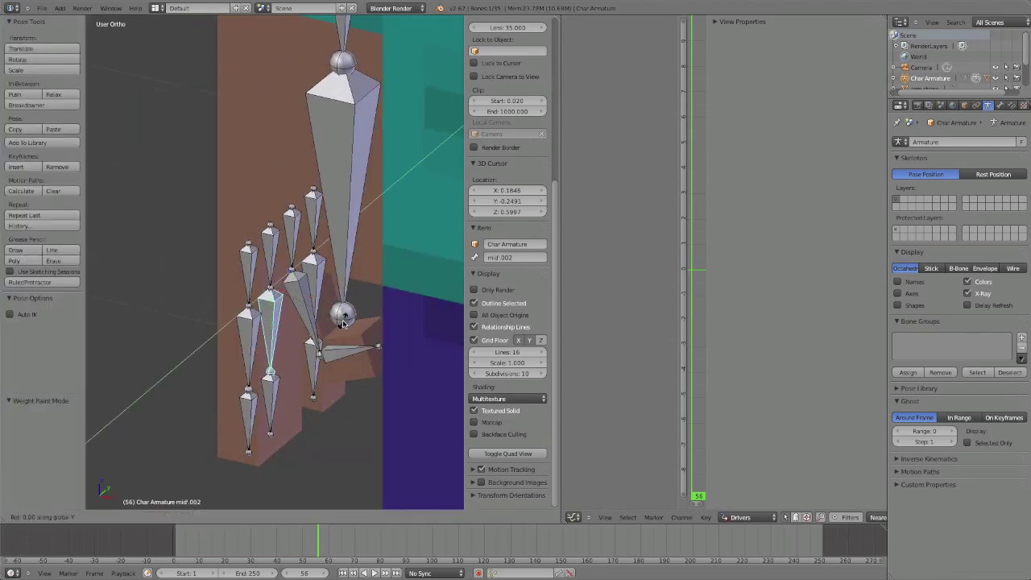
left_click(350, 274)
right_click(349, 372)
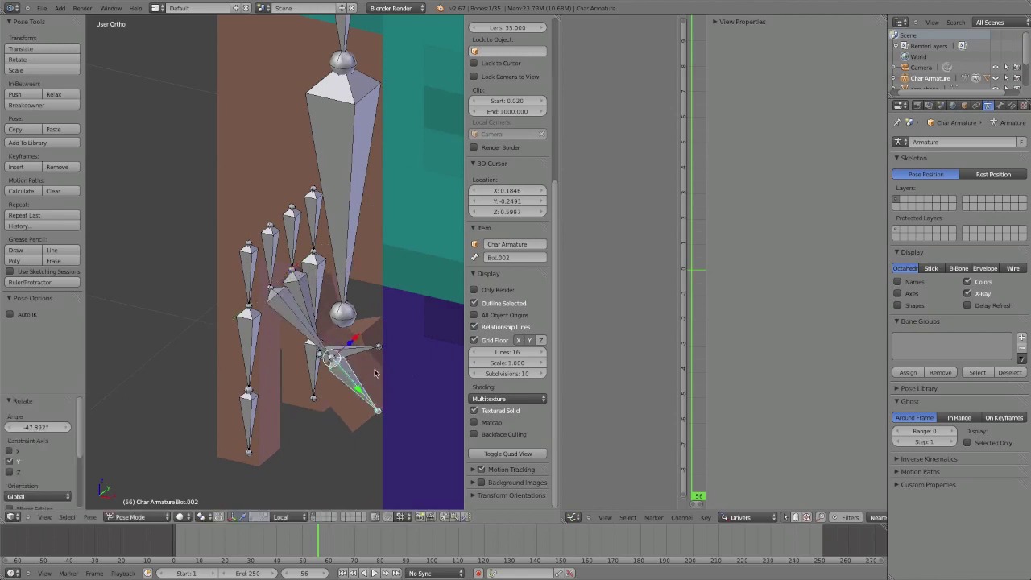
right_click(295, 320)
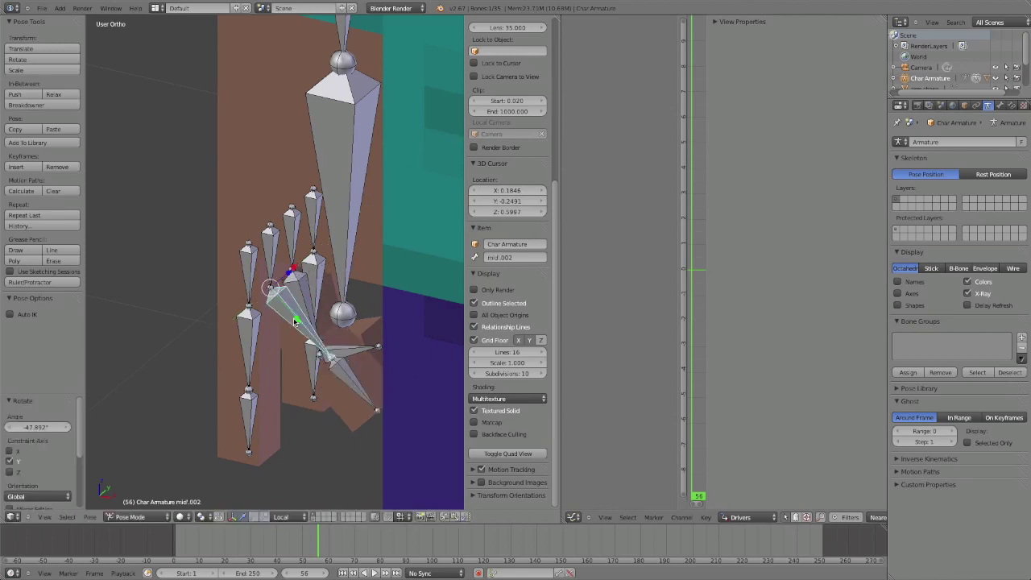
right_click(344, 378)
key("r")
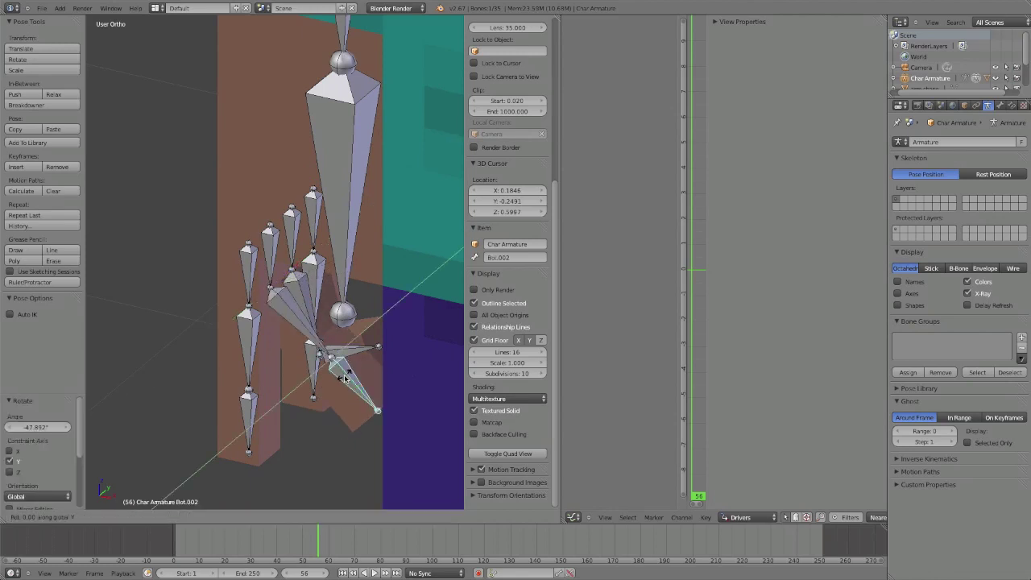
type("-90")
key("Return")
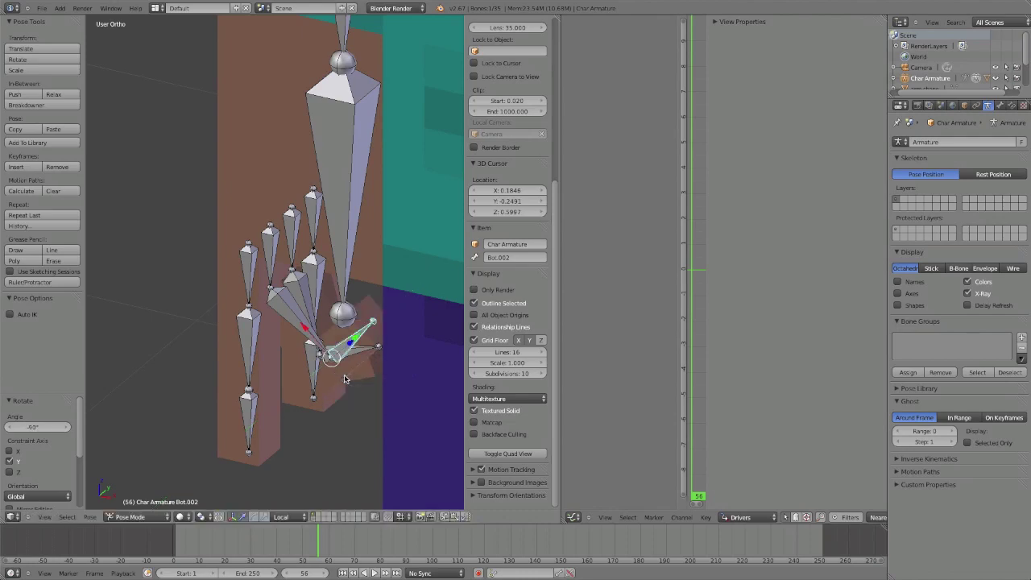
Step: Subtract the first finger's mid' bone weights from the fourth finger mesh in wireframe view
middle_click_drag(318, 371, 264, 276)
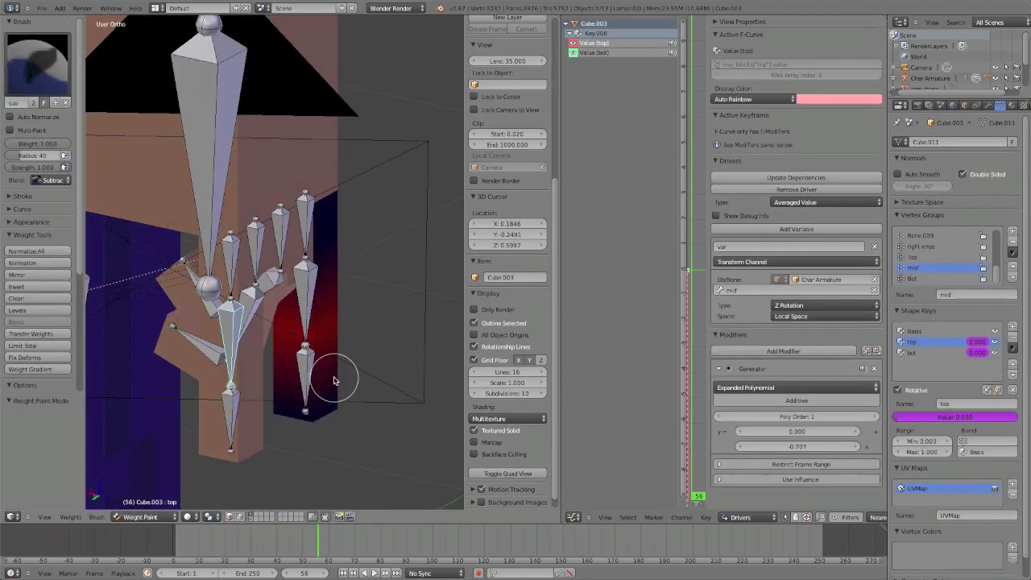
key("z")
middle_click_drag(340, 353, 297, 392)
middle_click_drag(249, 343, 162, 352)
left_click_drag(366, 381, 322, 371)
middle_click_drag(322, 370, 196, 366)
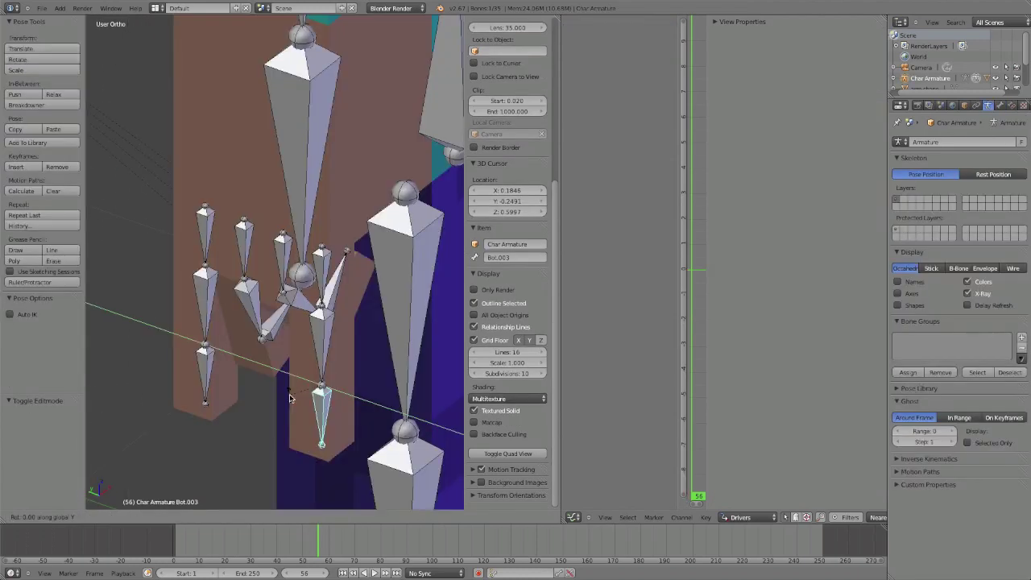
Step: Rotate the fourth finger's Bot.003 bone -90° about the global Y axis and set the transform orientation to Global
type("-90")
key("Return")
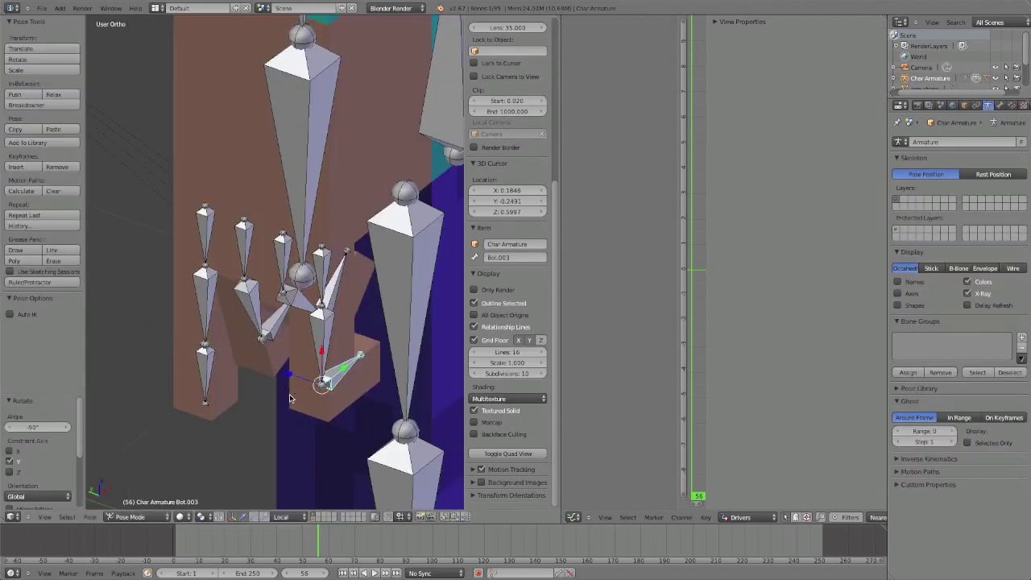
left_click(280, 516)
left_click(290, 508)
Step: Bend the fourth finger's mid'.003 bone inward about the global Y axis
middle_click_drag(302, 505, 282, 382)
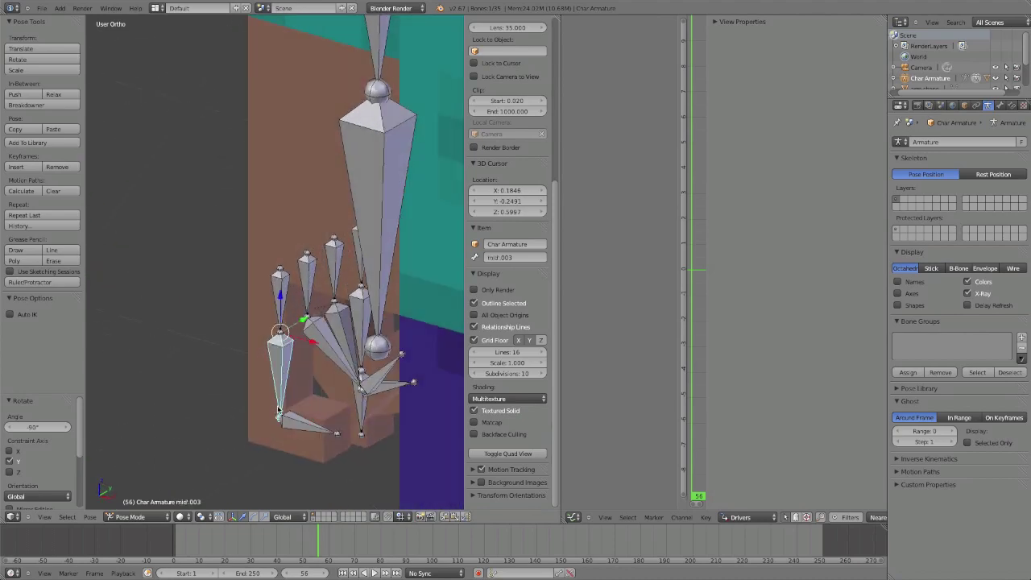
key("r")
key("y")
right_click(296, 305)
key("ctrl+z")
middle_click_drag(302, 309, 280, 419)
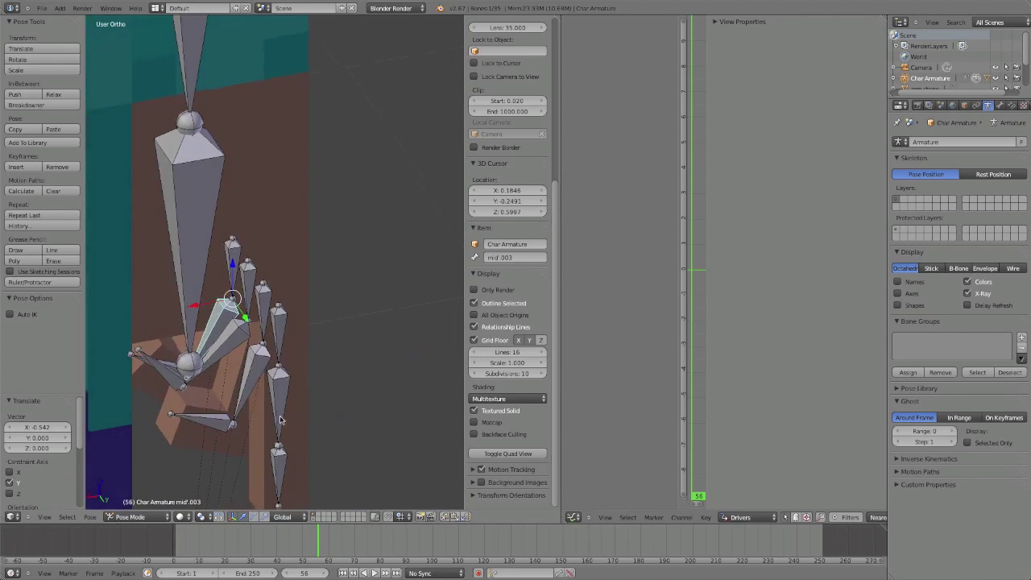
Step: Bend the first finger's bottom bone and its mid' bone inward about the global Y axis
middle_click_drag(287, 461, 309, 441, "shift")
key("r")
key("y")
left_click(296, 462)
right_click(306, 385)
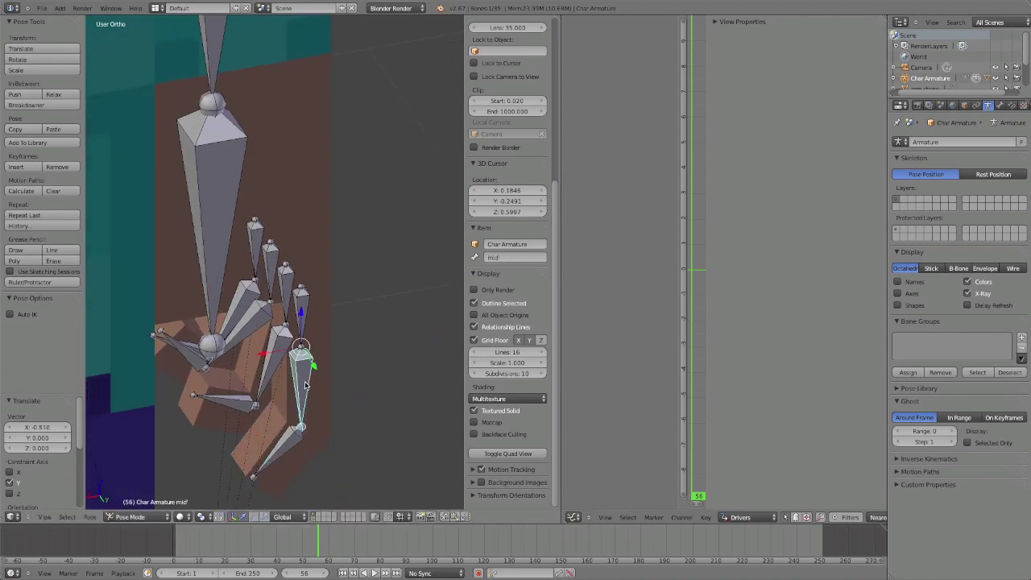
left_click_drag(315, 365, 313, 367)
middle_click_drag(185, 278, 213, 270)
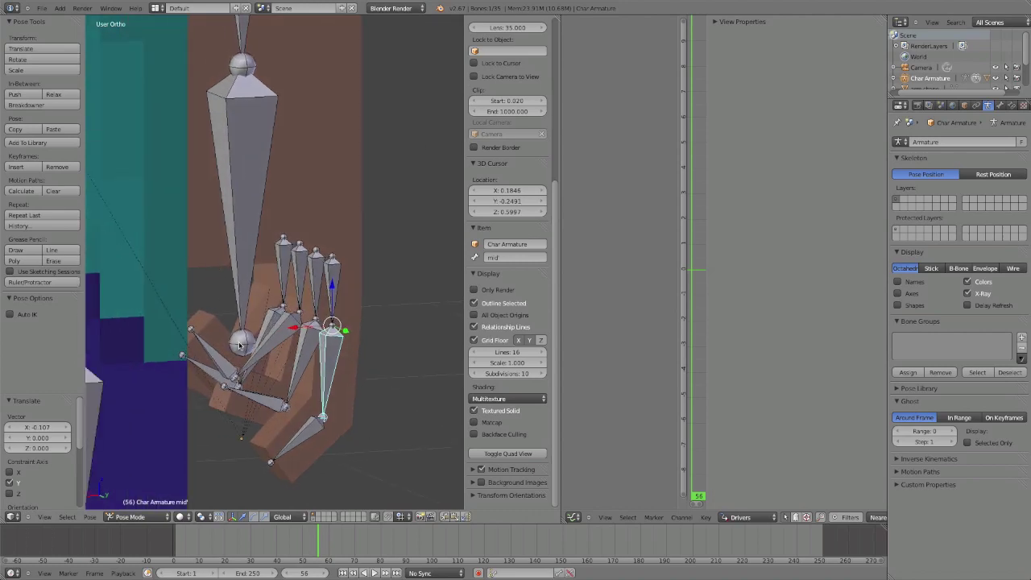
Step: Adjust the bend of the third finger's mid'.002 bone by rotating it about the global Y axis
middle_click_drag(265, 345, 279, 353)
right_click(288, 331)
key("r")
key("y")
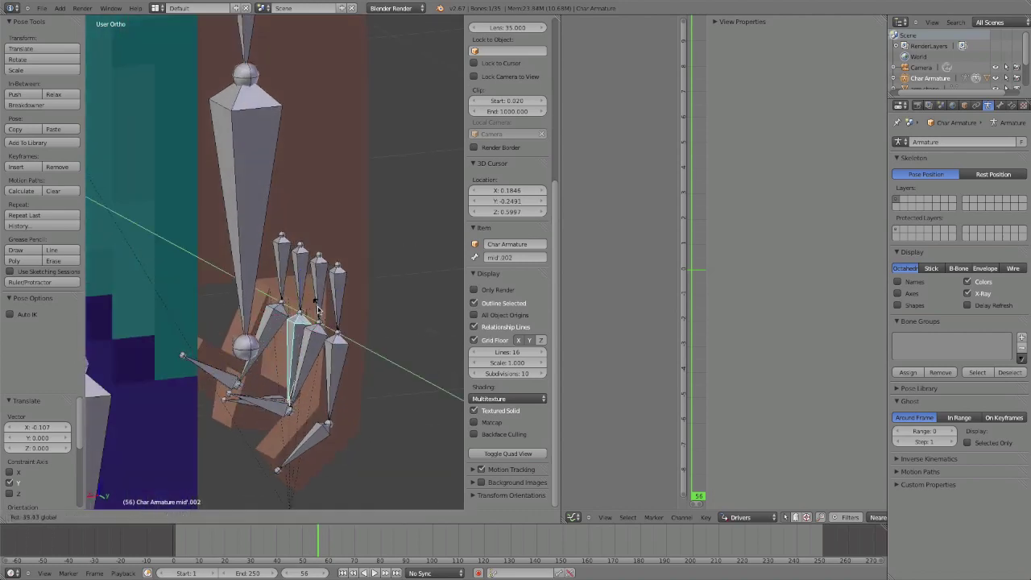
left_click(318, 317)
Step: Align the camera to a view of the bent hand and move it along its local Z axis to frame the fingers
scroll(320, 342, "down", 3)
middle_click_drag(324, 357, 294, 366)
key("ctrl+alt+KP_0")
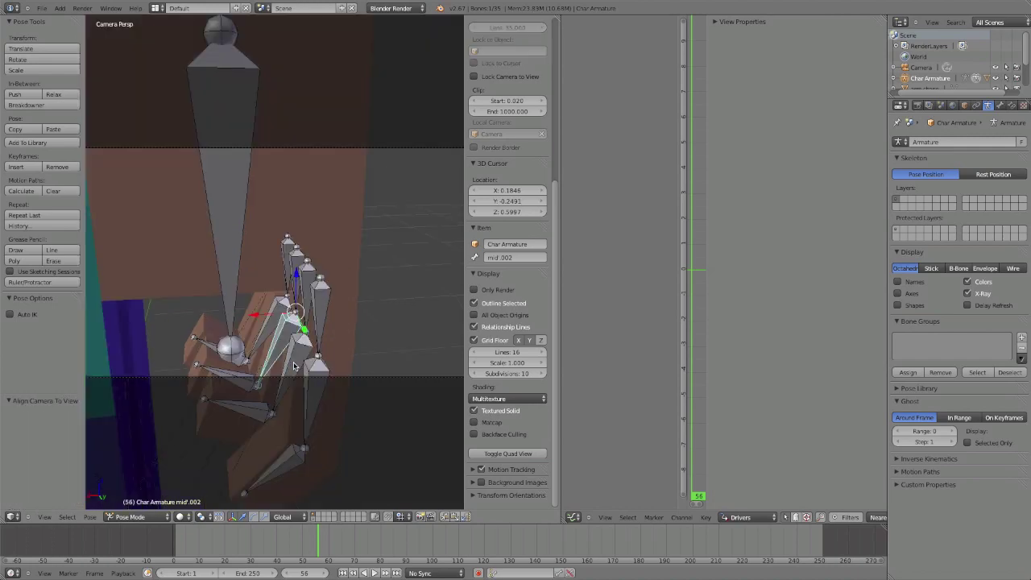
right_click(367, 375)
key("g")
key("z")
key("z")
left_click(148, 94)
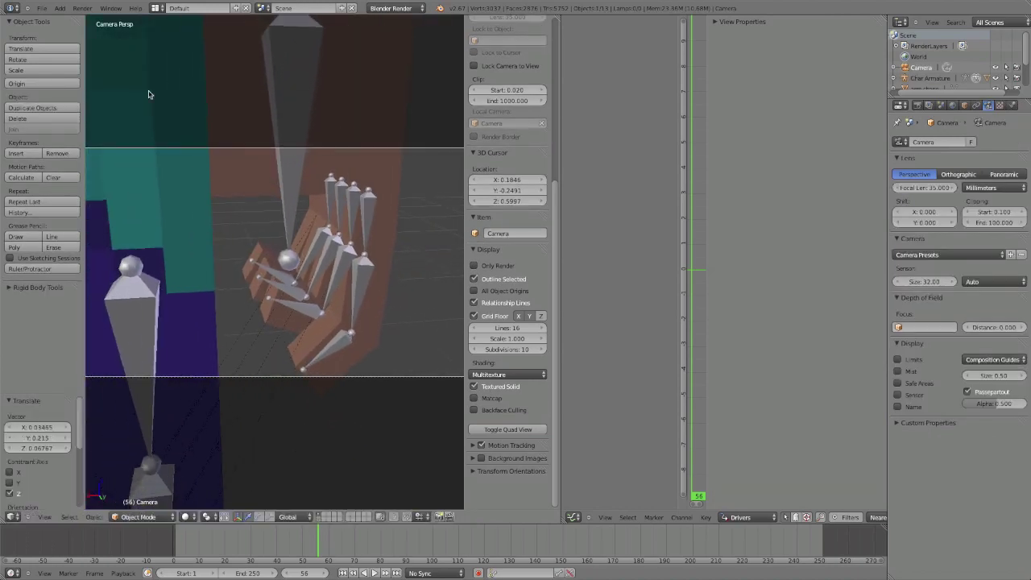
Step: Render the bent hand, render it again with world ambient occlusion at 10 samples, and return to the 3D view
left_click(82, 8)
left_click(79, 21)
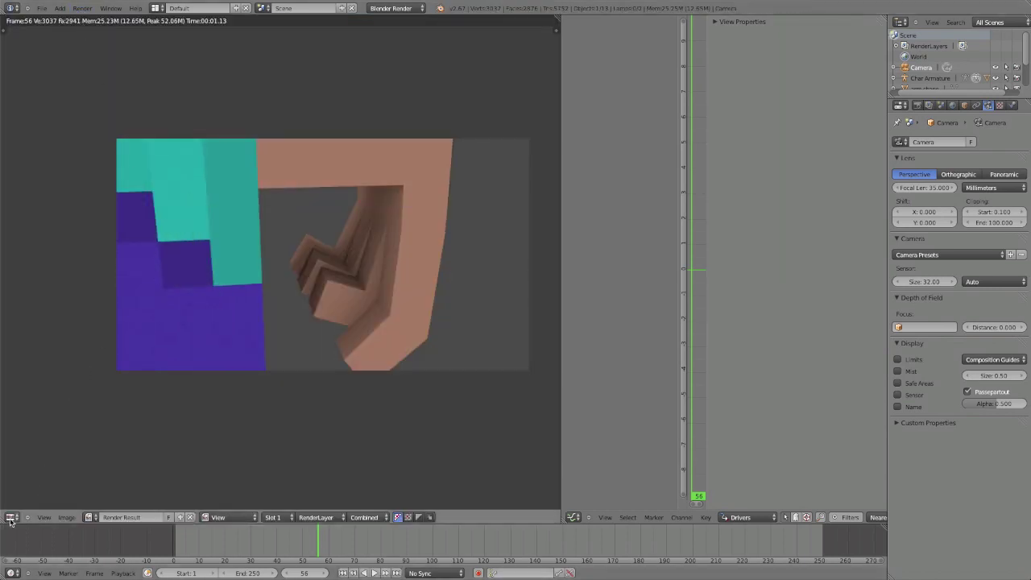
key("Escape")
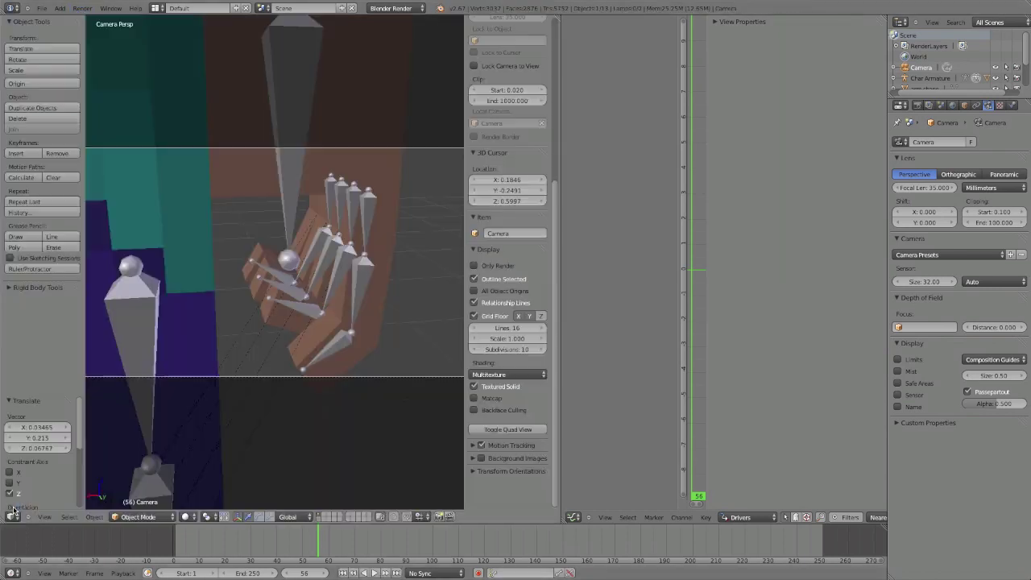
left_click(918, 105)
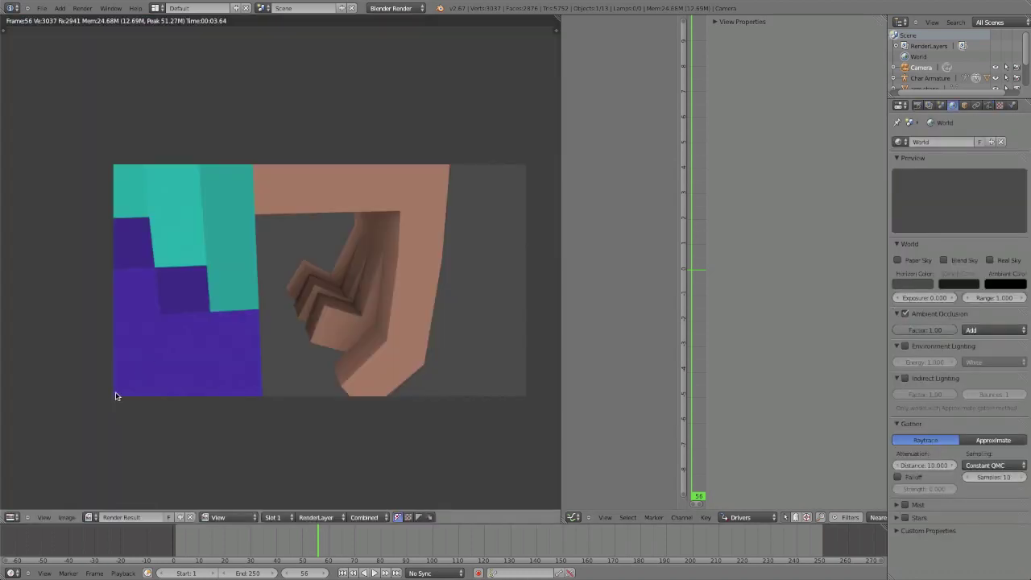
left_click(19, 517)
left_click(41, 490)
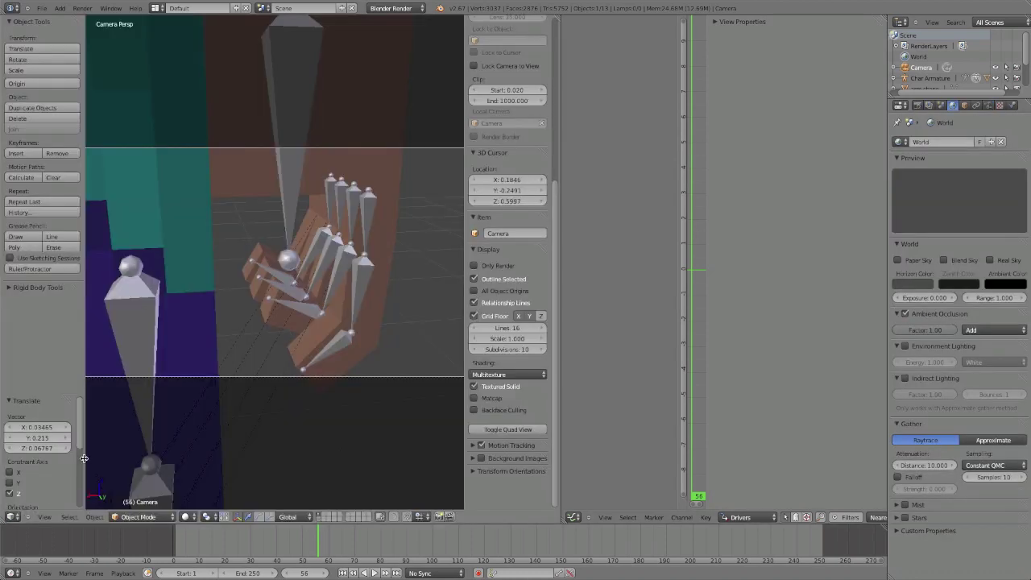
Step: Leave the camera view, reset the 3D cursor to the world origin, and add a cube there in back view
scroll(327, 269, "down", 4)
key("KP_0")
scroll(312, 270, "down", 9)
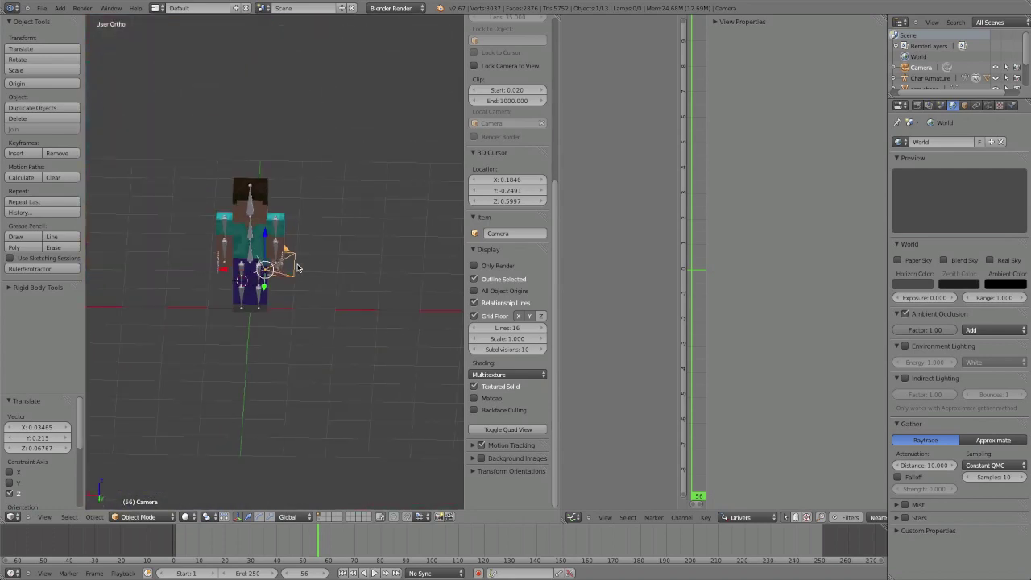
key("KP_1")
key("KP_3")
key("KP_1")
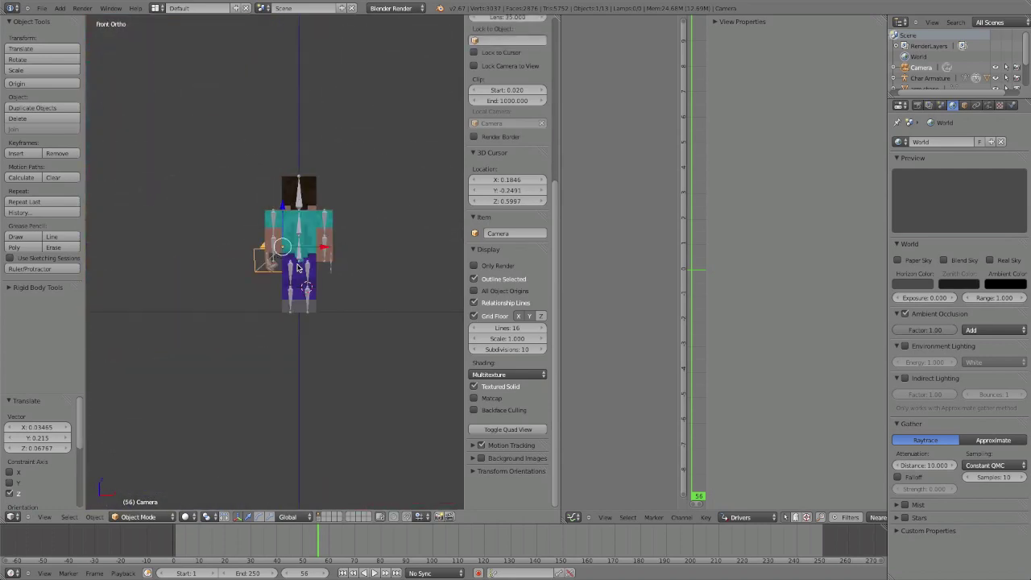
key("ctrl+KP_1")
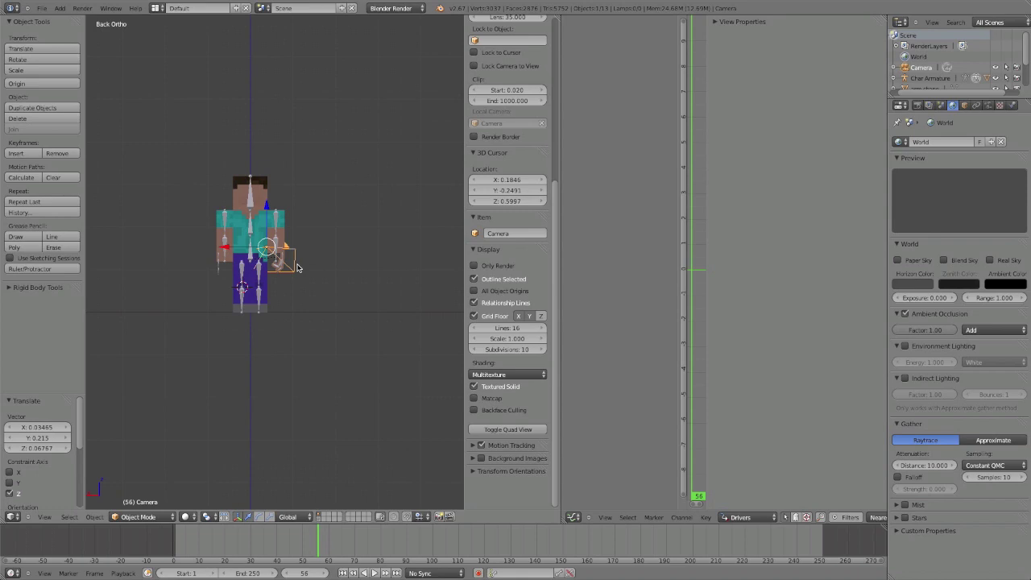
key("shift+c")
key("shift+a")
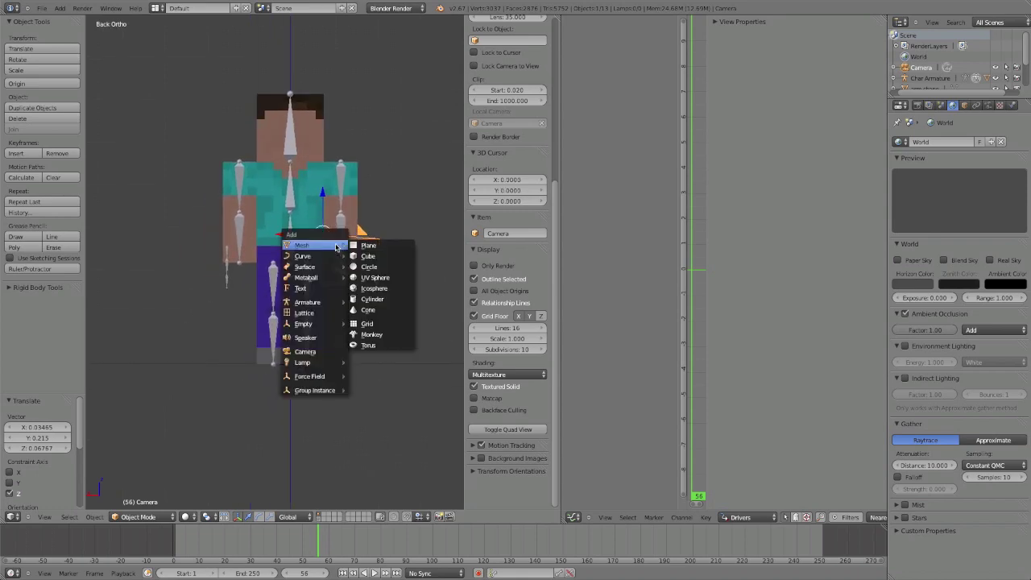
left_click(367, 256)
Step: Scale the new cube's geometry down to about 0.05 of its size in edit mode with wireframe display
scroll(346, 231, "down", 3)
key("Tab")
scroll(369, 264, "up", 3)
key("z")
key("s")
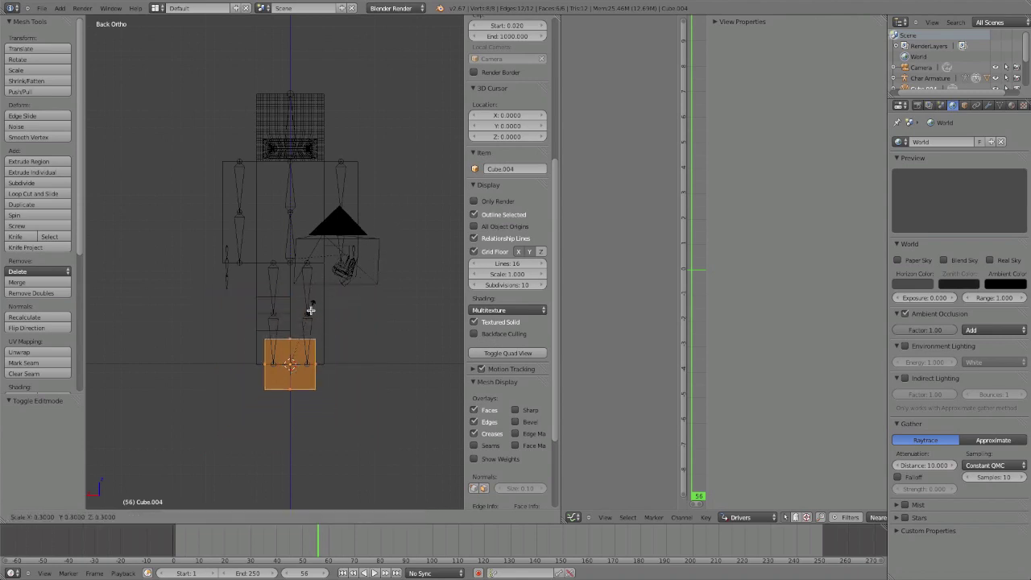
left_click(308, 343)
scroll(313, 348, "up", 5)
key("s")
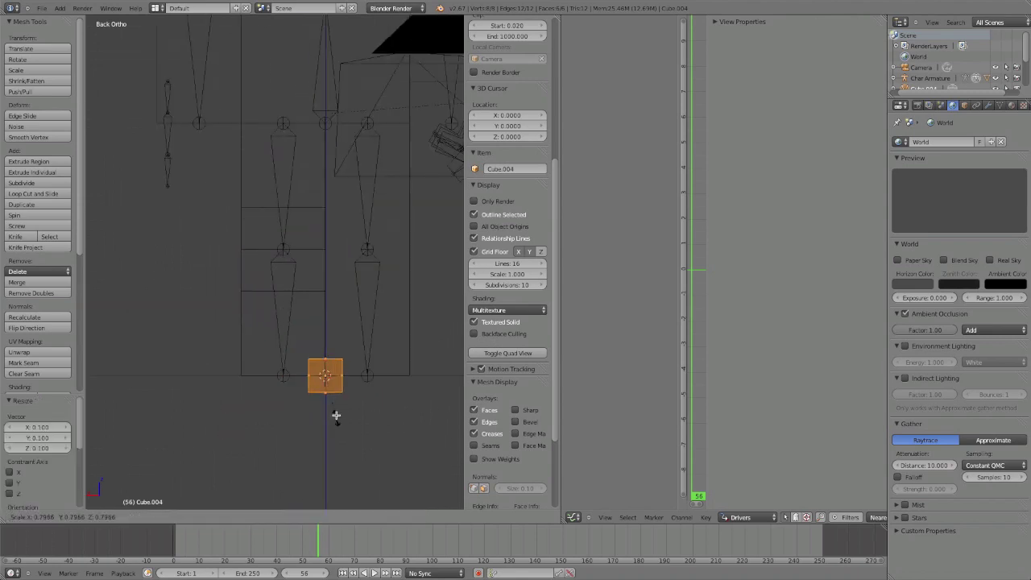
left_click(333, 395)
Step: Reposition the small cube beside the origin and snap its geometry to the grid in back and side views
key("g")
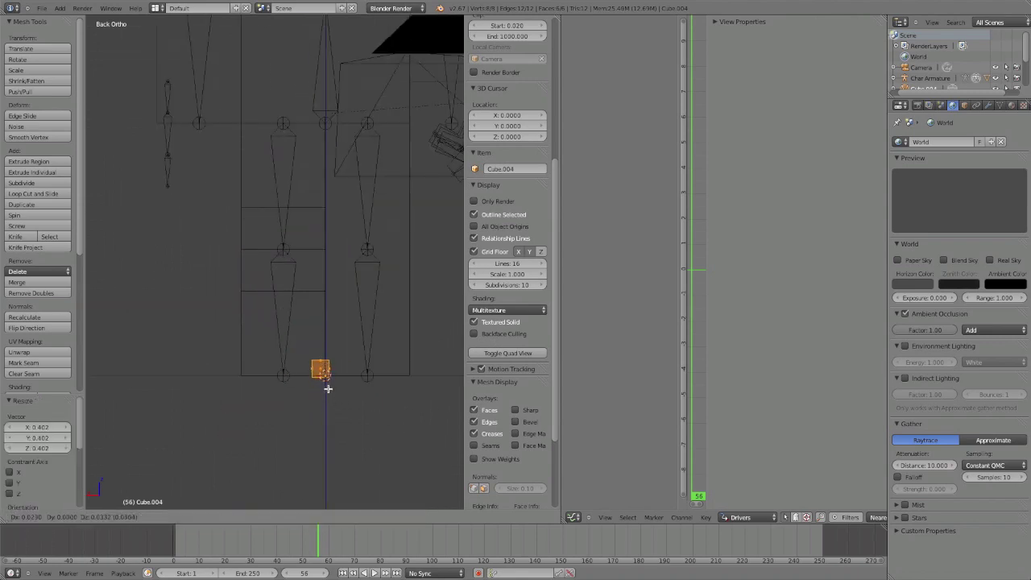
left_click(322, 385)
key("shift+s")
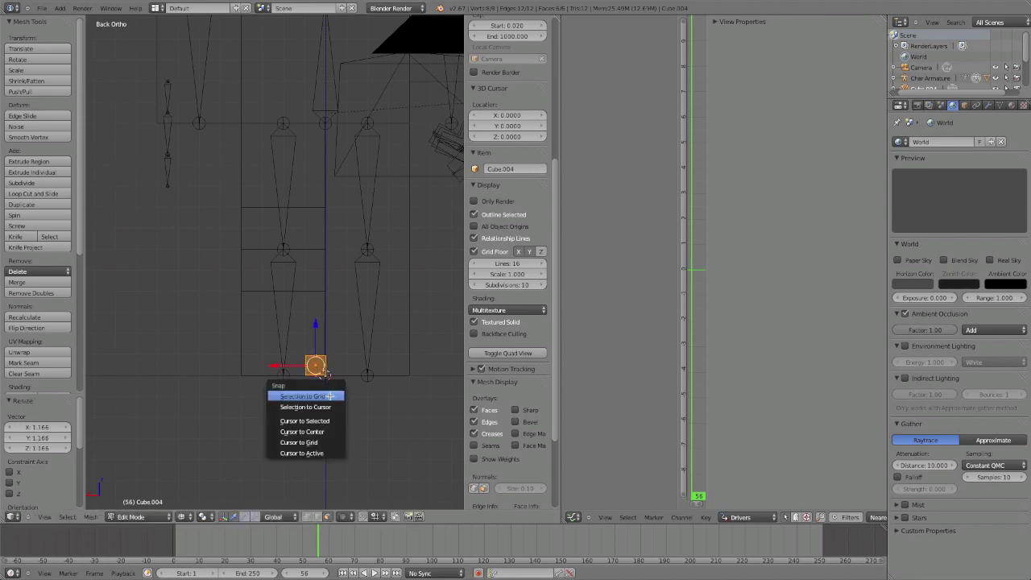
left_click(330, 395)
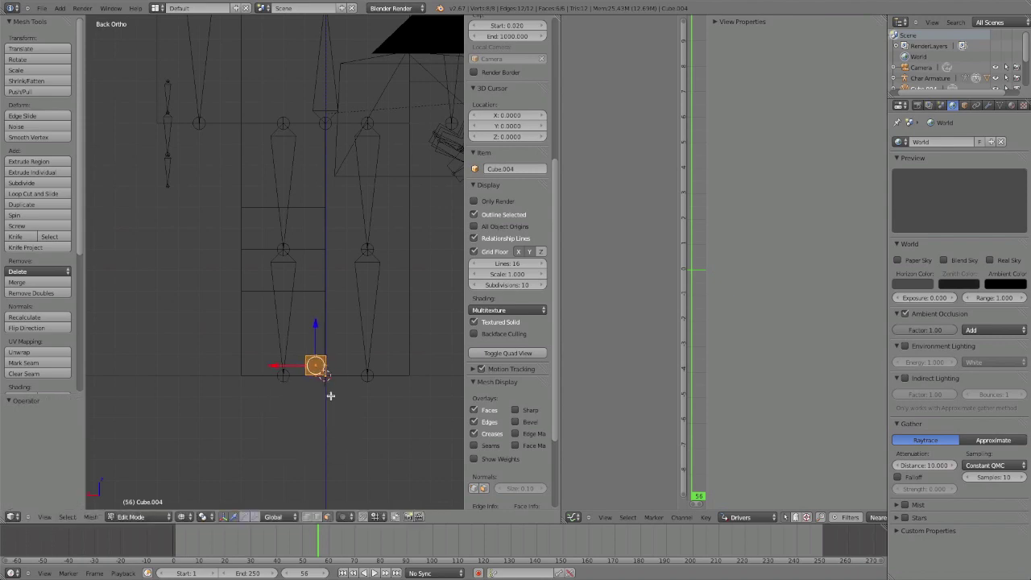
key("KP_3")
key("ctrl+KP_4")
key("ctrl+KP_4")
key("ctrl+KP_4")
left_click_drag(297, 375, 226, 380)
key("shift+s")
left_click(225, 381)
Step: Raise the small cube 1.3 units along Z and move it -0.5 units along X towards the bent hand
key("KP_1")
key("g")
key("x")
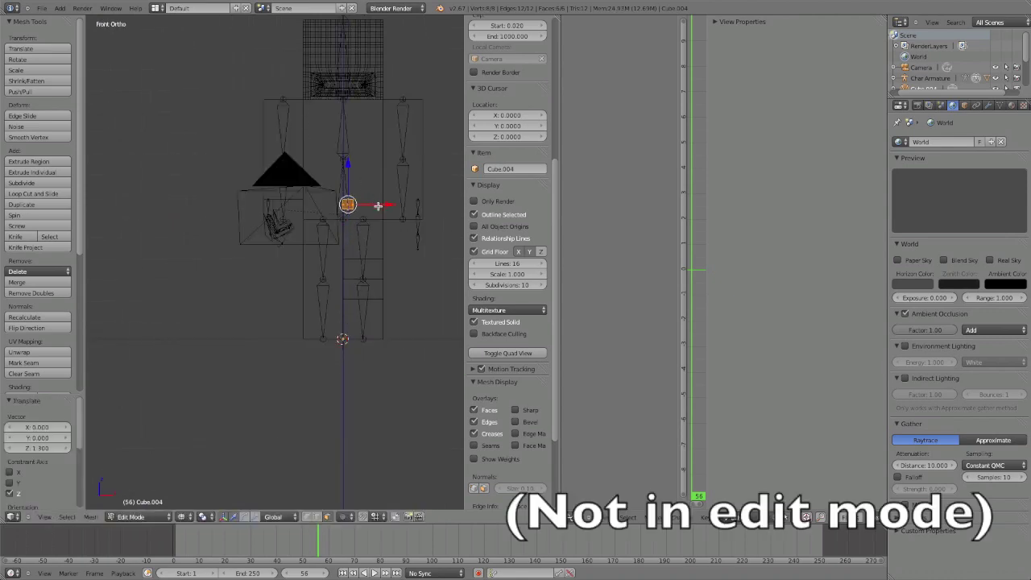
left_click(326, 211)
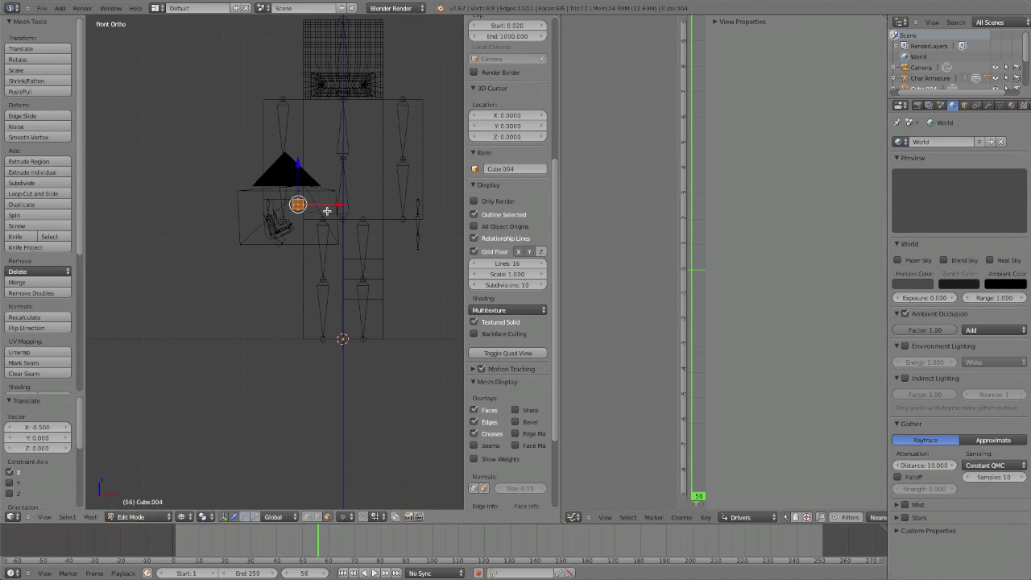
Step: Extend the cube into a palm block, moving one side face 0.2 along Y and lowering the bottom face 0.1 along Z
key("ctrl+KP_3")
scroll(313, 159, "up", 3)
right_click(327, 252)
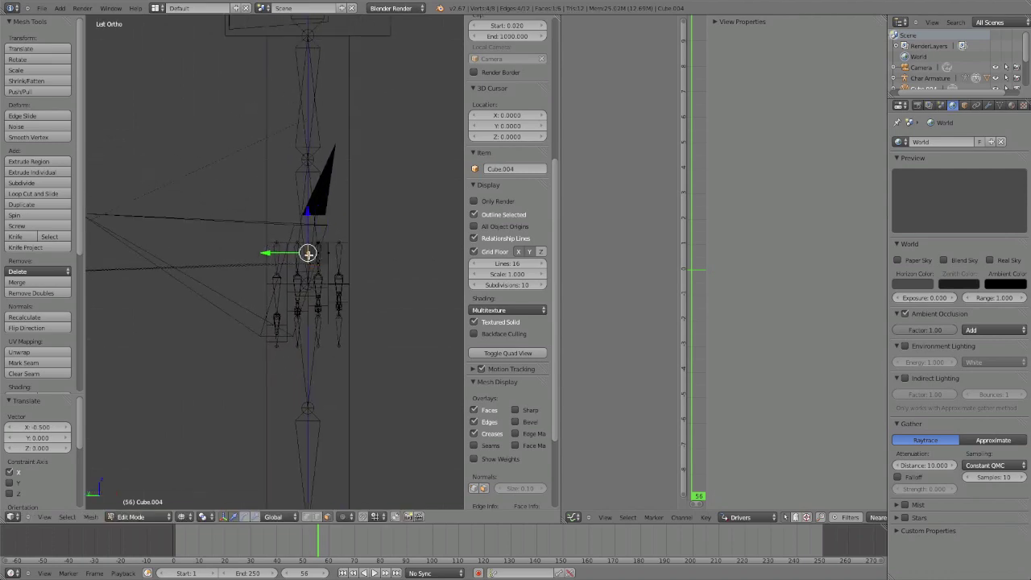
key("g")
key("y")
left_click(256, 255)
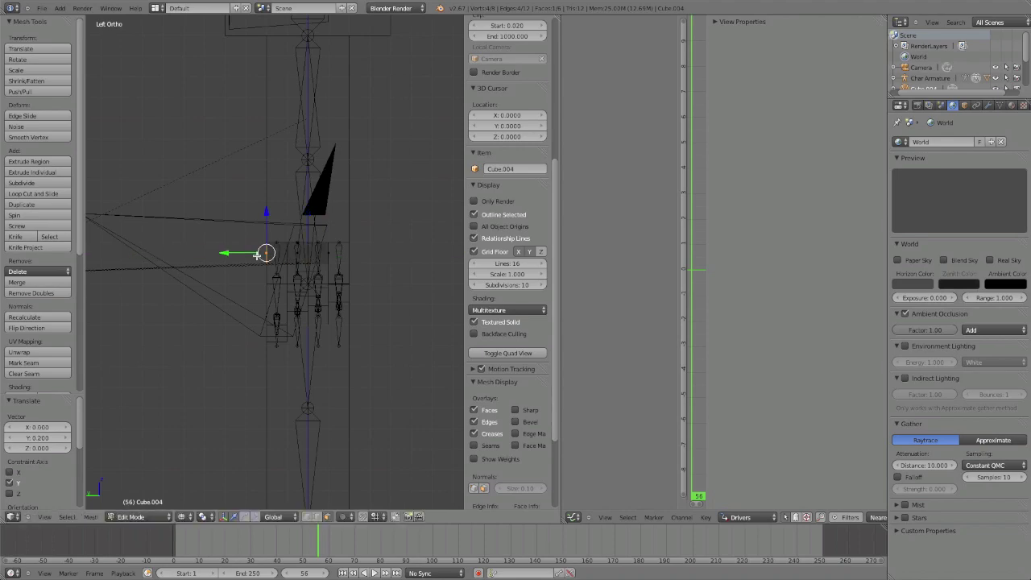
left_click_drag(299, 228, 299, 249)
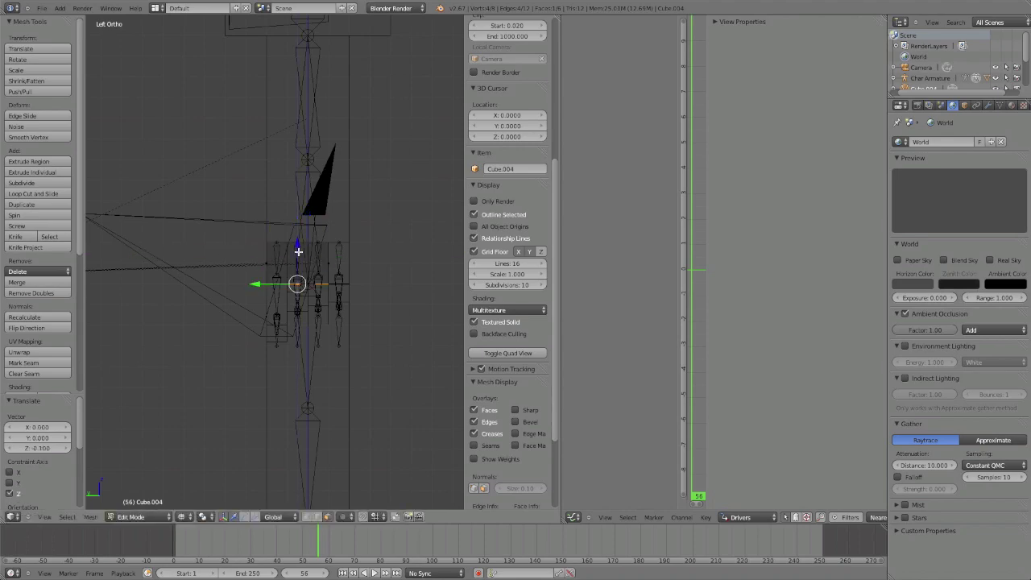
key("z")
key("Tab")
Step: Give the palm block a new material and lower its specular intensity
mouse_move(300, 248)
middle_mouse_down()
mouse_move(407, 295)
mouse_move(336, 281)
mouse_move(355, 306)
middle_mouse_up()
left_click(1011, 105)
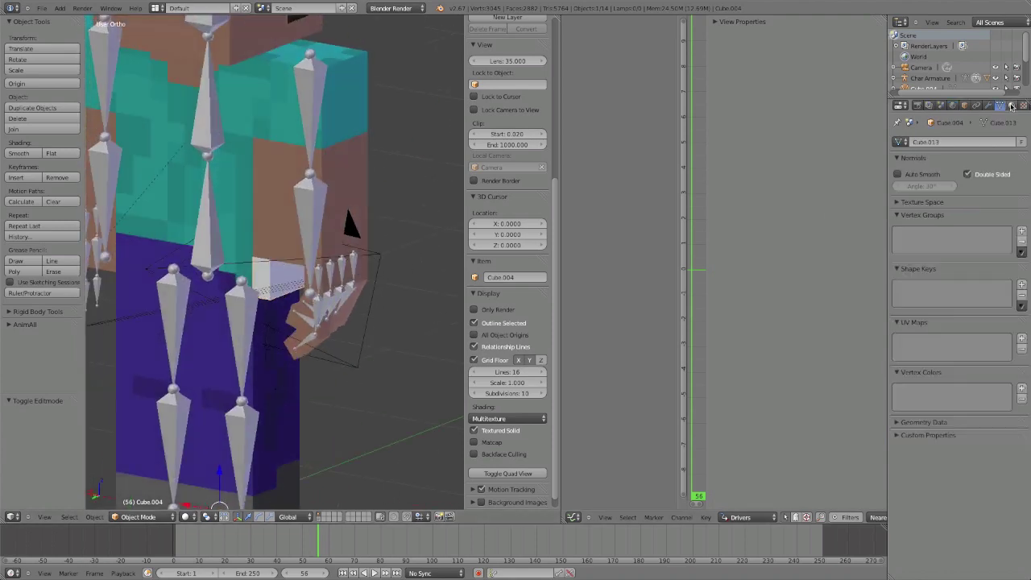
left_click(943, 180)
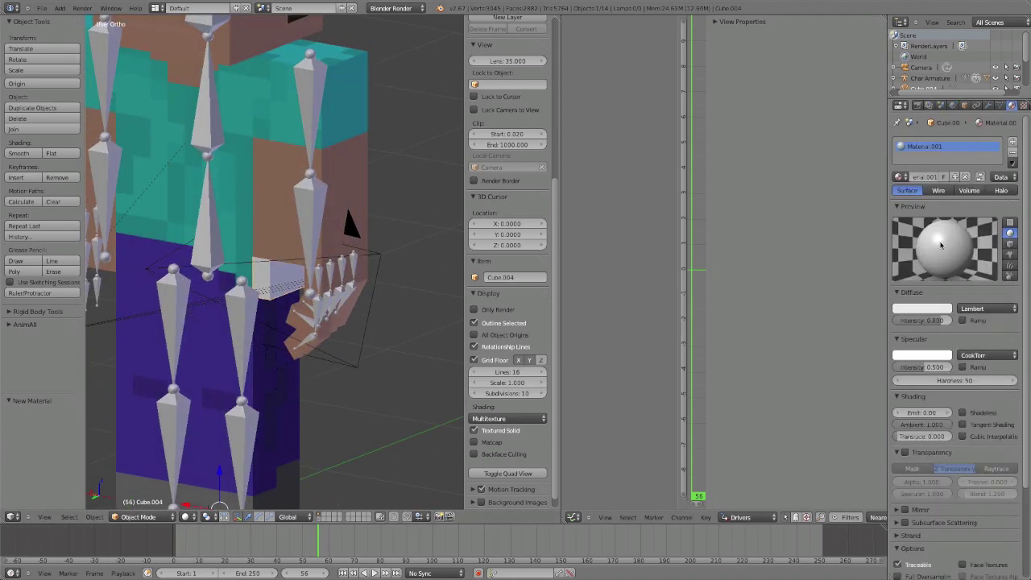
left_click_drag(924, 367, 894, 367)
Step: Add an Image or Movie texture to the palm block's material using the existing char.png.001 image
left_click(1022, 105)
left_click(937, 218)
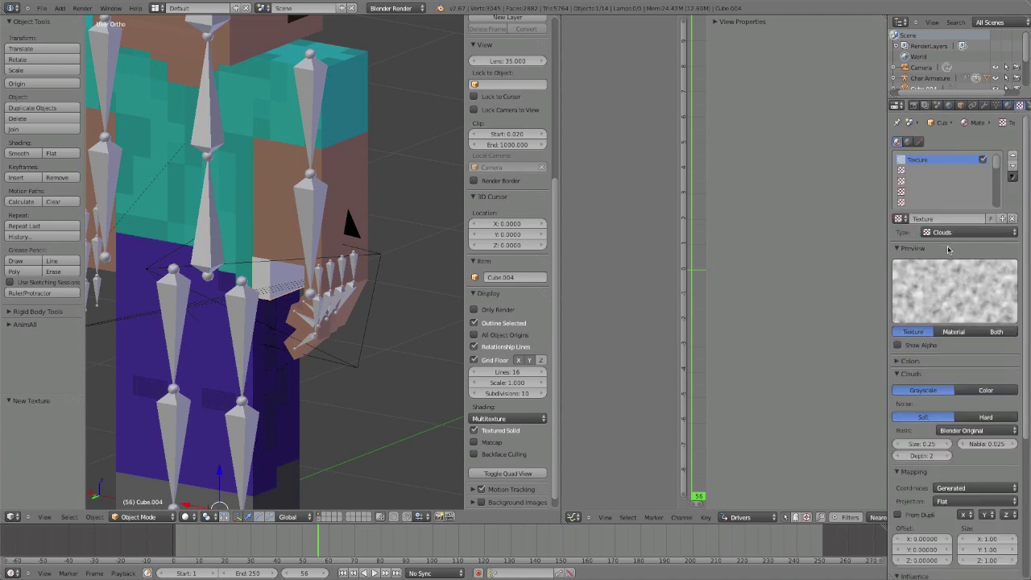
left_click(950, 233)
left_click(946, 163)
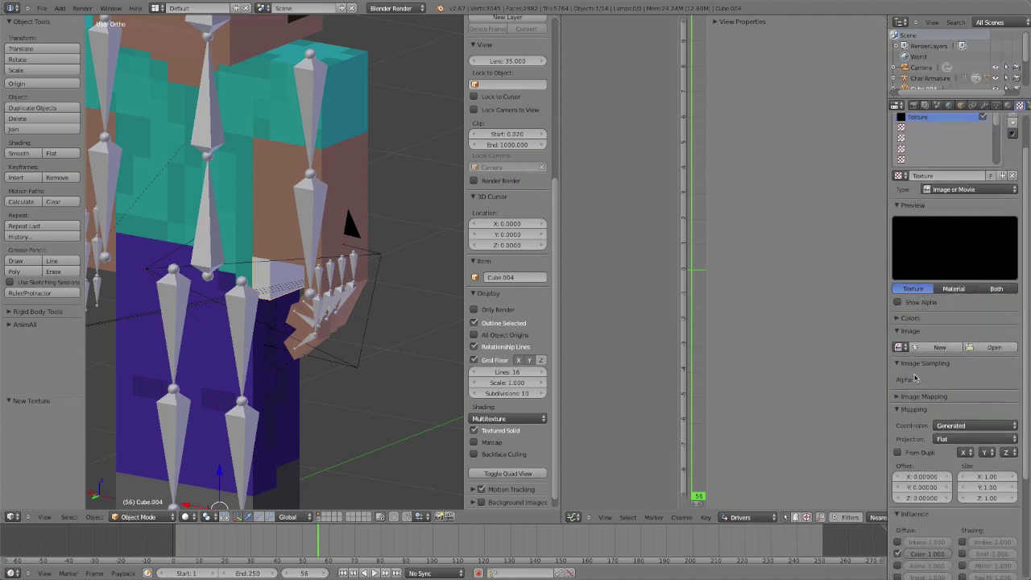
left_click(902, 347)
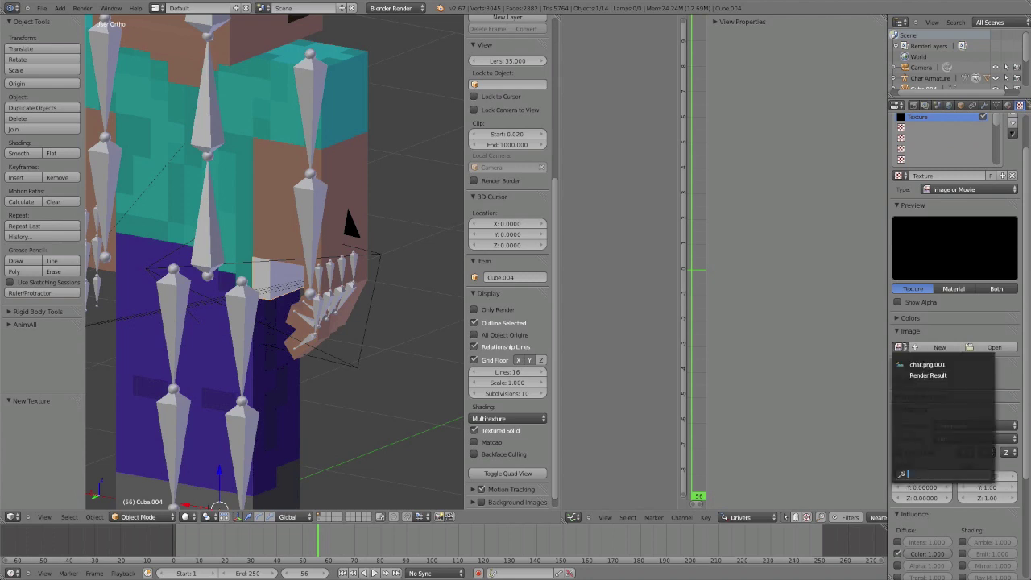
left_click(927, 364)
Step: Turn off the texture's MIP Map and Interpolation, set its filter to FELINE, and set the mapping coordinates to UV
scroll(918, 371, "down", 3)
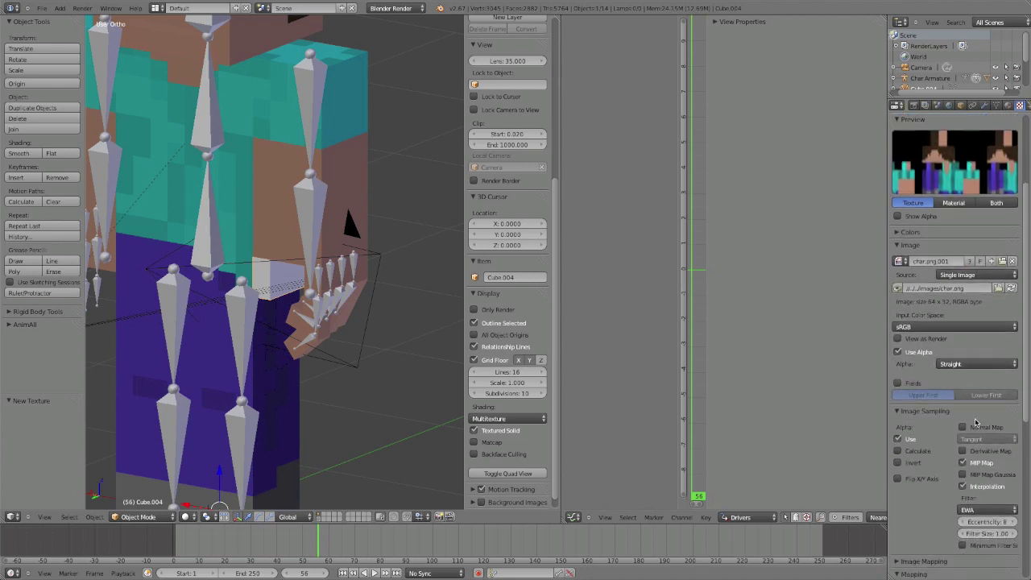
left_click(973, 464)
left_click(983, 510)
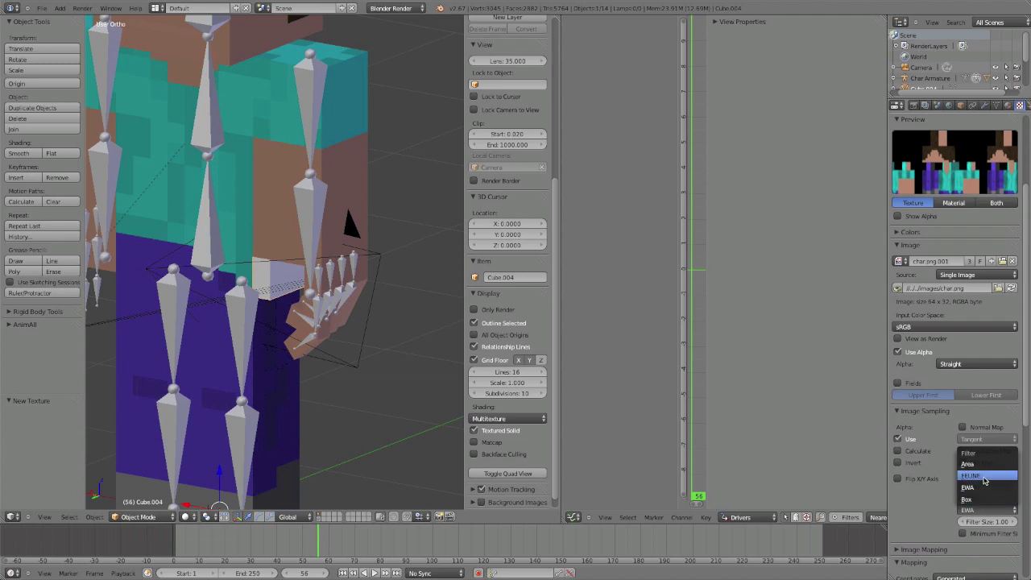
scroll(979, 492, "down", 3)
left_click(976, 492)
left_click(942, 447)
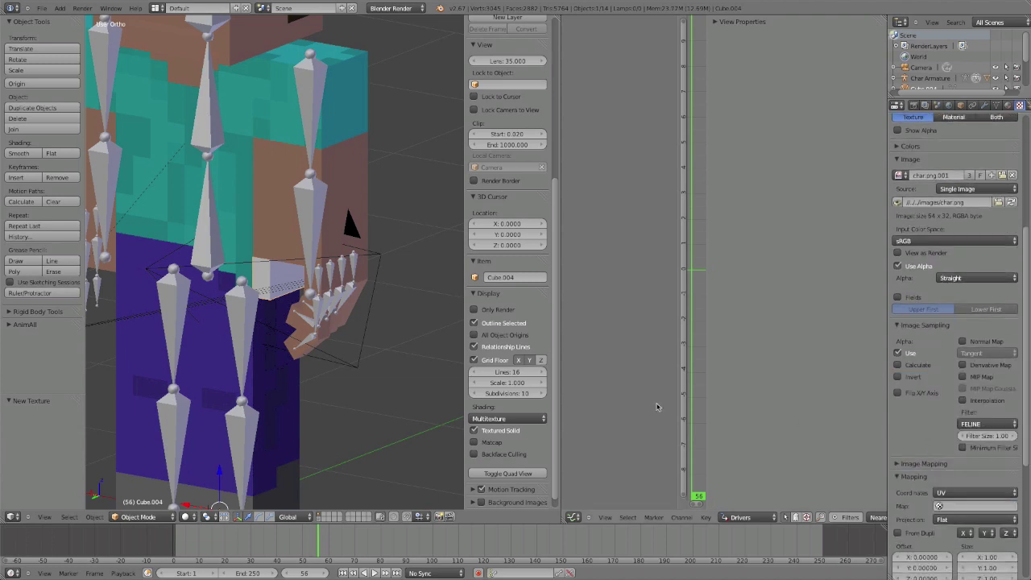
Step: Select all of the palm block's geometry in edit mode and replace the drivers graph with the UV/Image Editor
scroll(358, 375, "up", 2)
key("Tab")
key("a")
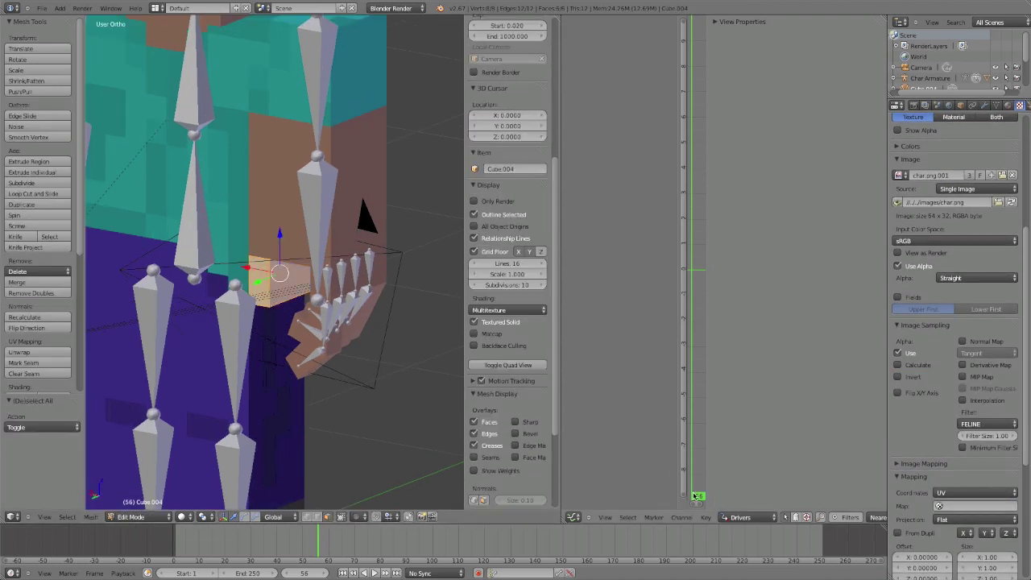
left_click(575, 516)
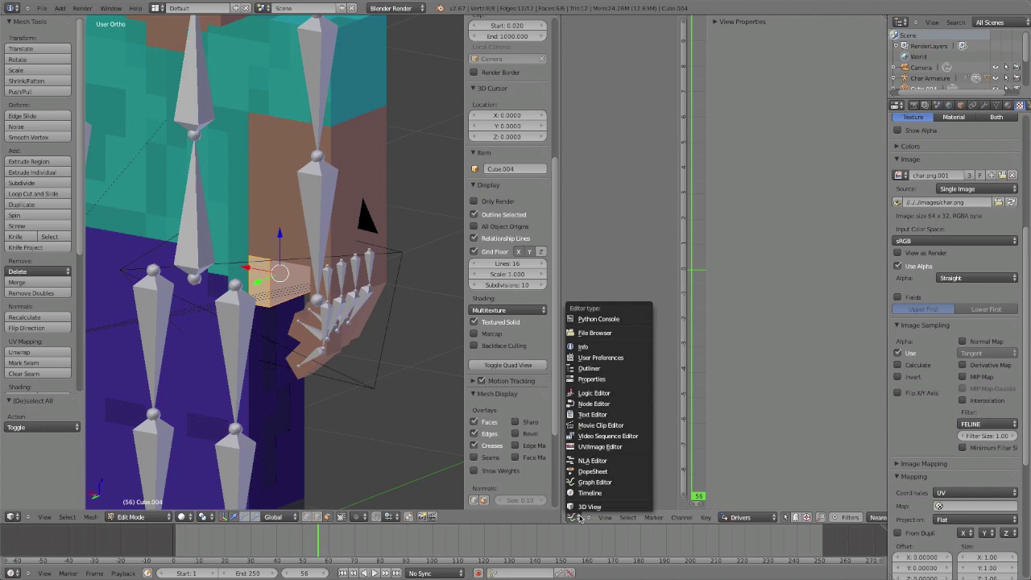
left_click(592, 445)
scroll(690, 432, "up", 3)
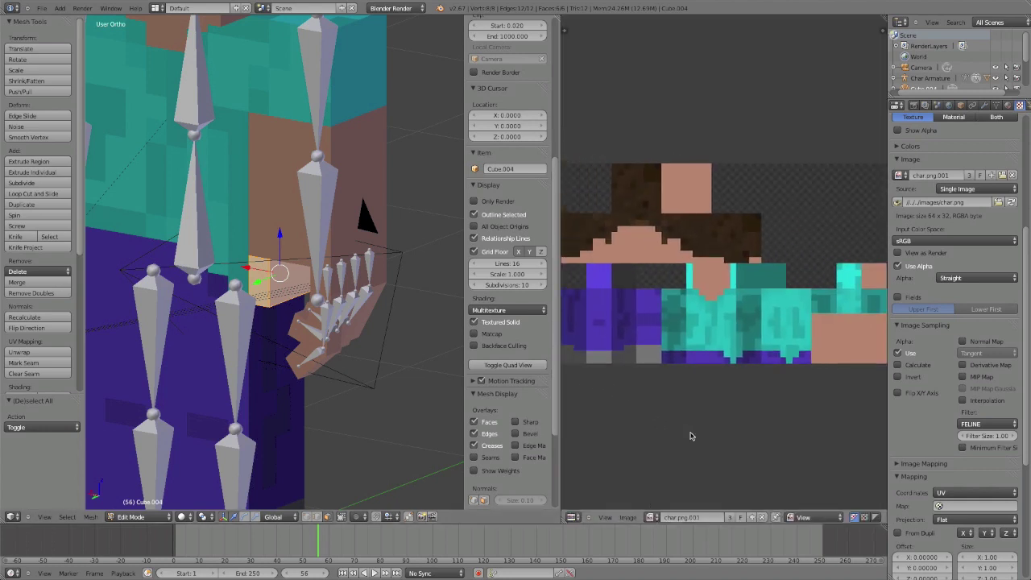
Step: Unwrap the palm block and shrink its UVs onto the plain skin-coloured area of the char.png.001 image
key("u")
left_click(358, 379)
scroll(691, 426, "down", 2)
key("s")
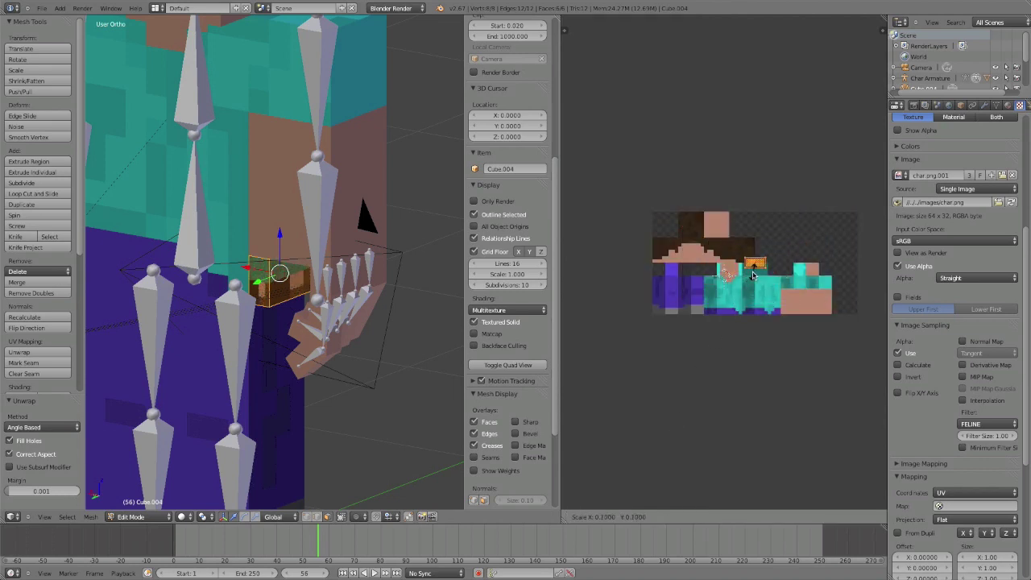
left_click(753, 275)
key("g")
left_click(788, 329)
key("s")
left_click(799, 327)
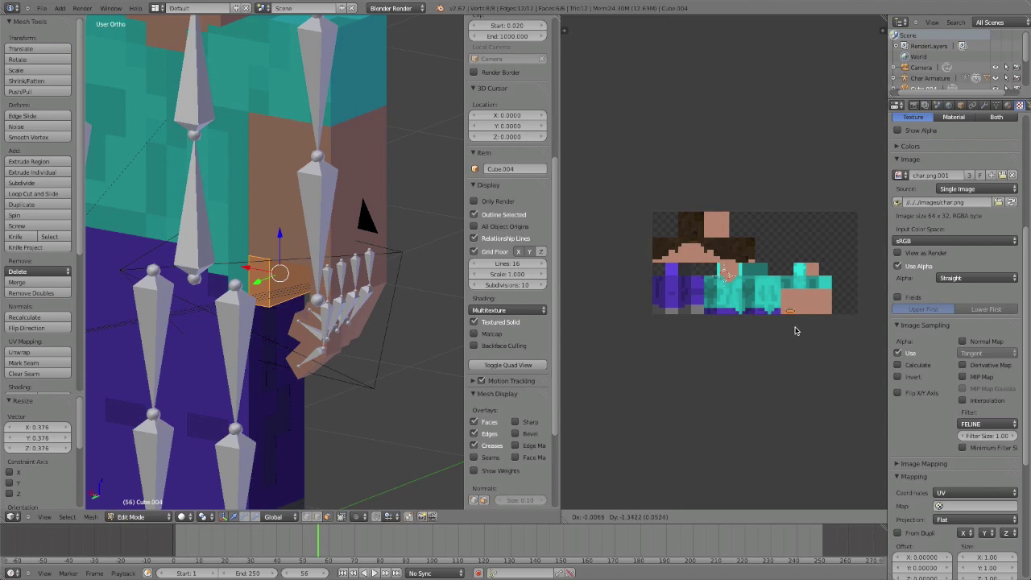
key("Tab")
Step: Render the frame to check the palm block's skin texture, and return to the 3D view
scroll(250, 252, "up", 2)
scroll(250, 252, "up", 2)
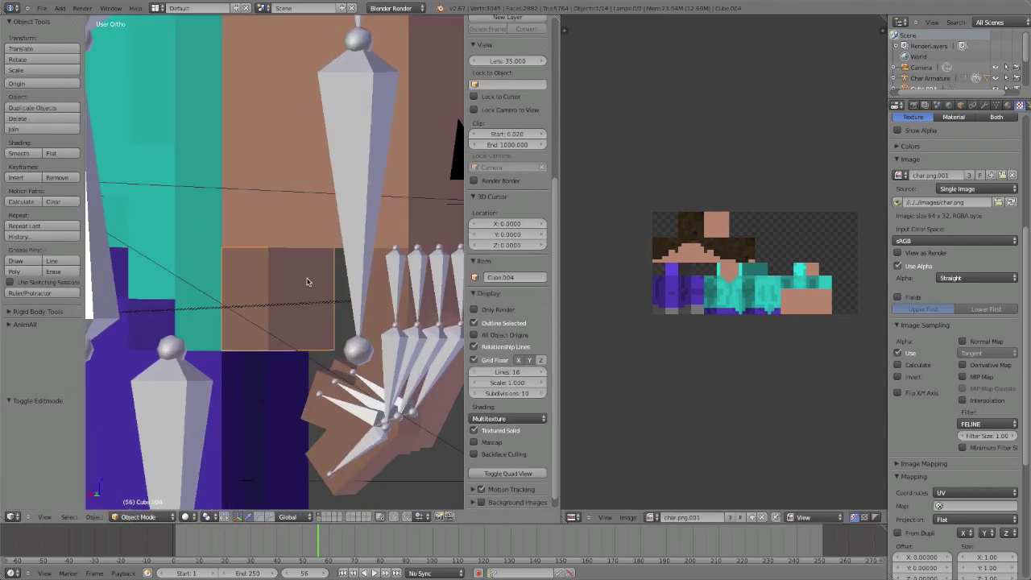
left_click(82, 8)
left_click(90, 21)
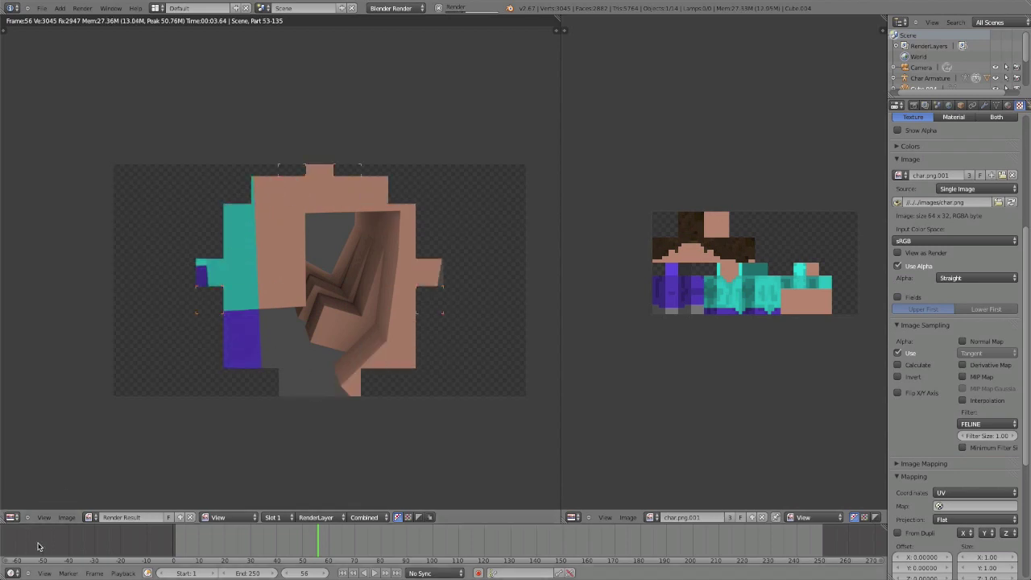
left_click(12, 518)
left_click(32, 504)
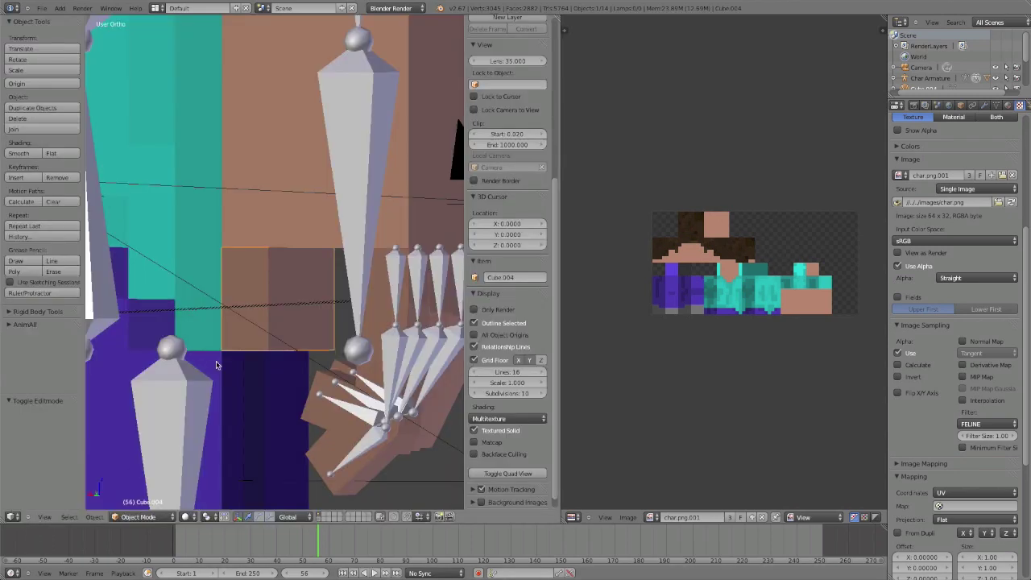
Step: Clear the pose rotation of the middle and tip bones of the left hand's four fingers
middle_click_drag(317, 392, 268, 391)
right_click(296, 408)
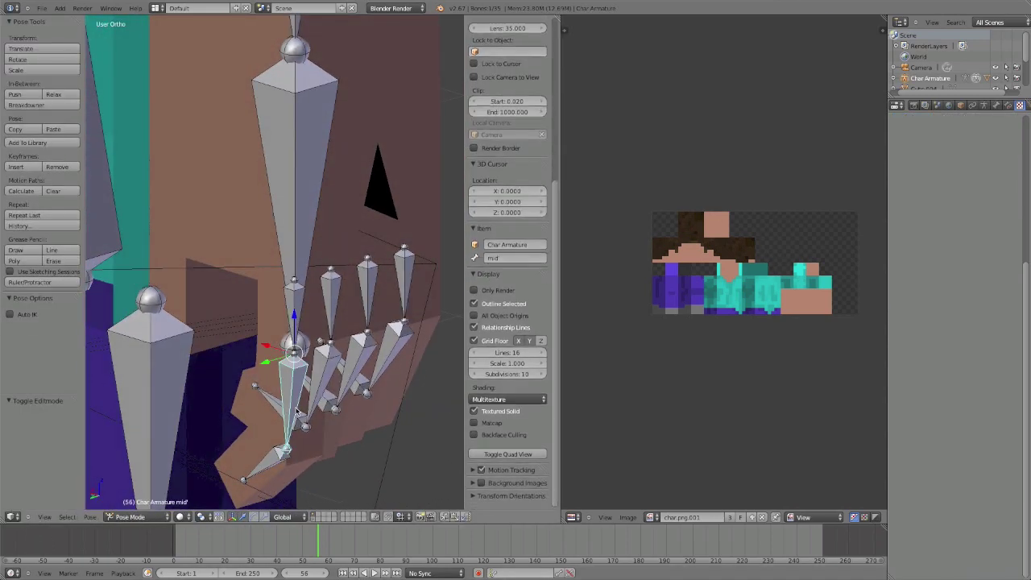
right_click(329, 374, "shift")
right_click(360, 361, "shift")
right_click(399, 354, "shift")
right_click(357, 383, "shift")
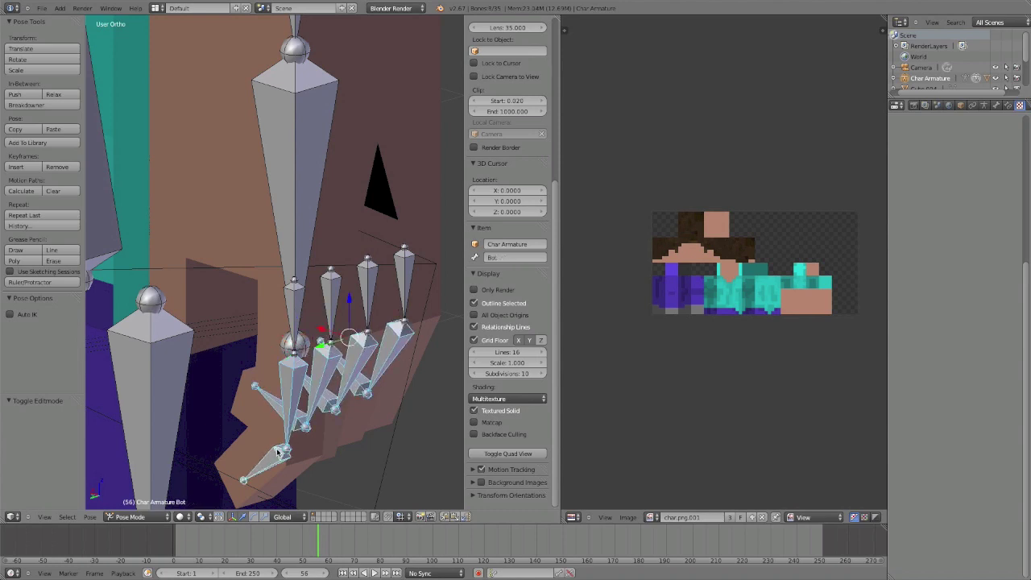
key("alt+r")
Step: Rotate the four middle finger bones -90° about the global Y axis
right_click(329, 398)
right_click(366, 381, "shift")
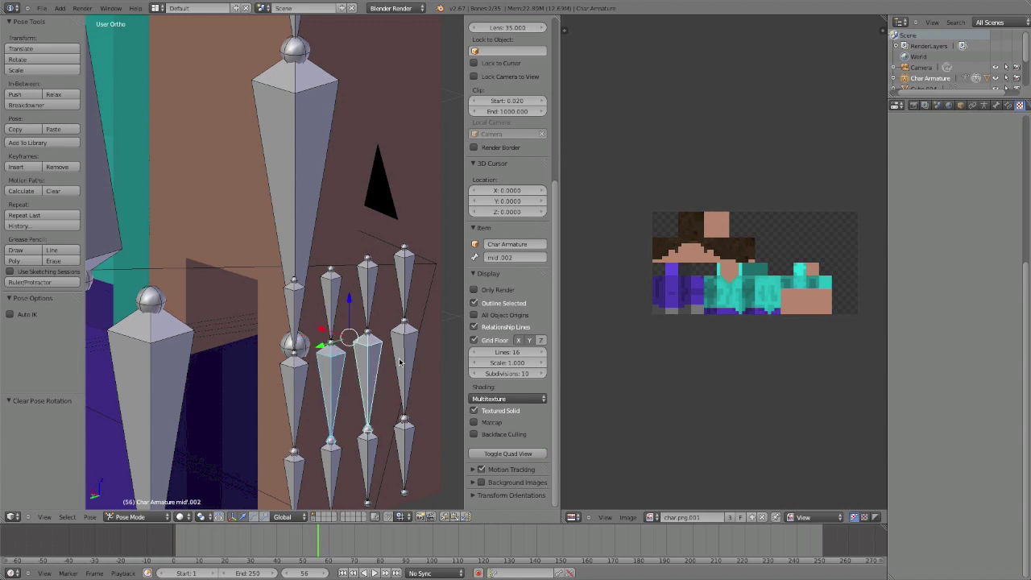
right_click(401, 362, "shift")
right_click(303, 384, "shift")
key("r")
key("y")
key("minus")
key("9")
key("0")
key("Return")
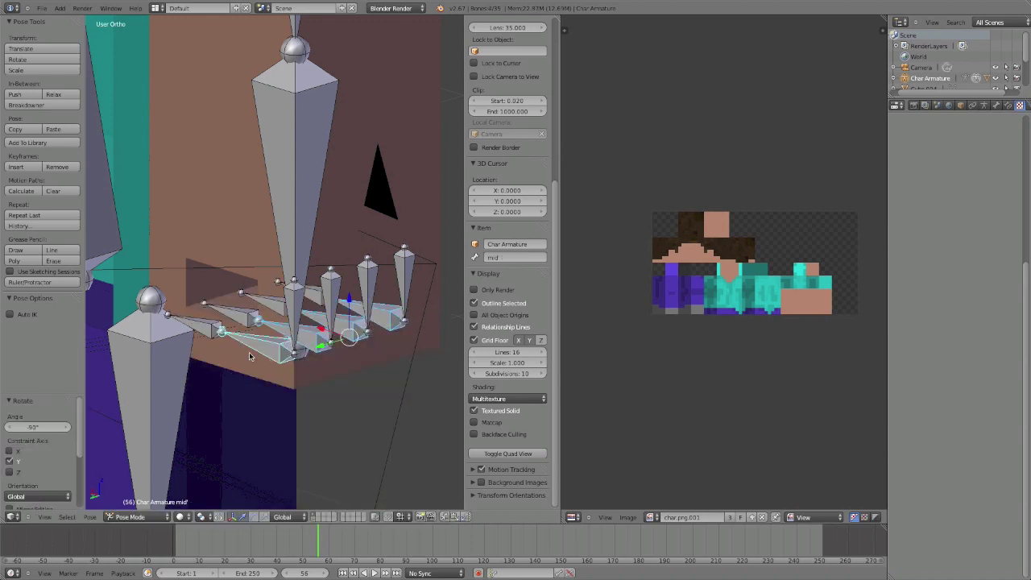
Step: Rotate the four fingertip bones about the global Y axis so they fold upward towards the palm
middle_click_drag(227, 352, 290, 356)
right_click(224, 330, "shift")
right_click(206, 342)
right_click(223, 317, "shift")
right_click(240, 300, "shift")
right_click(251, 279, "shift")
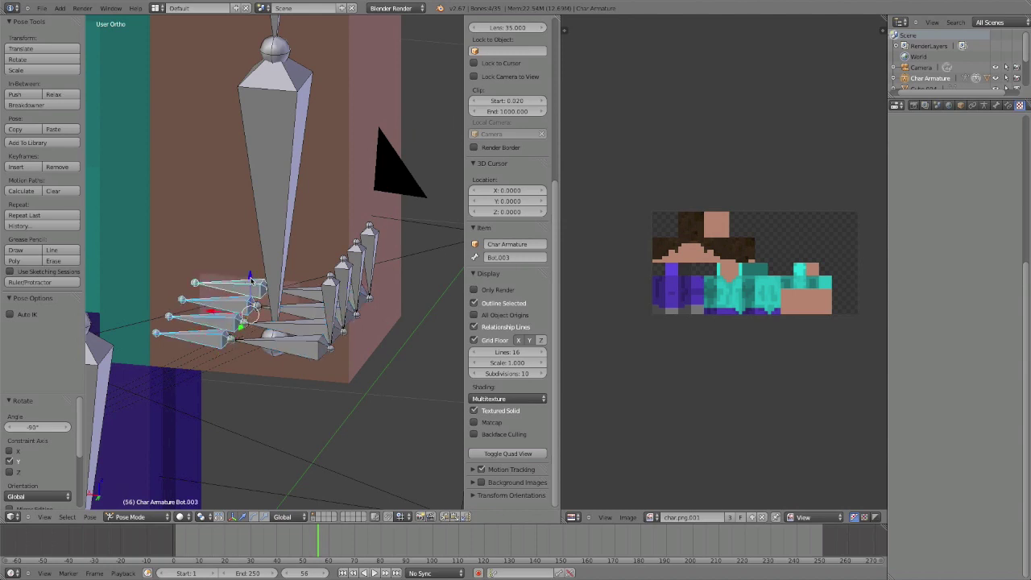
key("r")
key("y")
key("Escape")
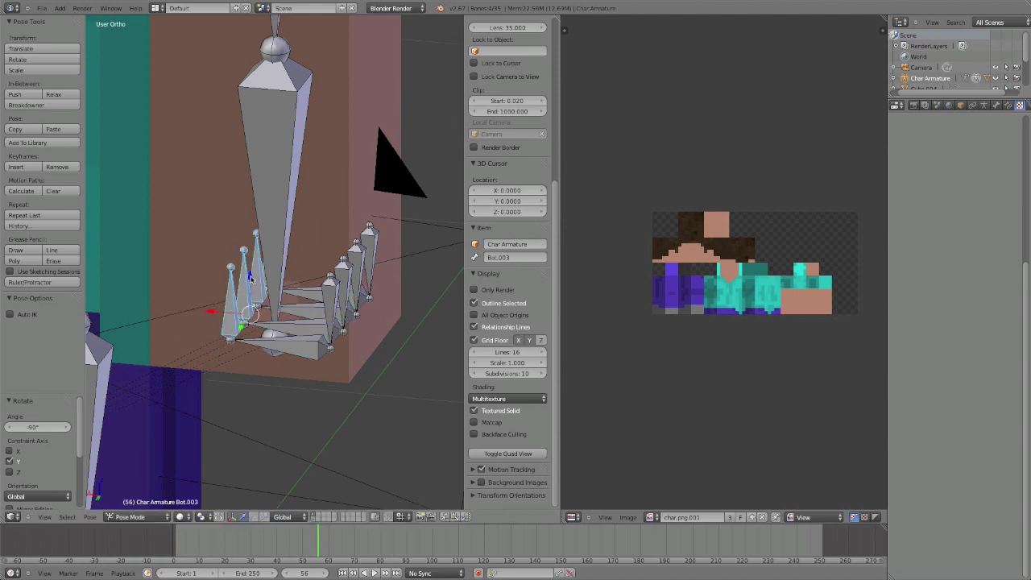
Step: Render the folded-finger pose to check the closed fist, and return to the 3D view
left_click(82, 8)
left_click(88, 18)
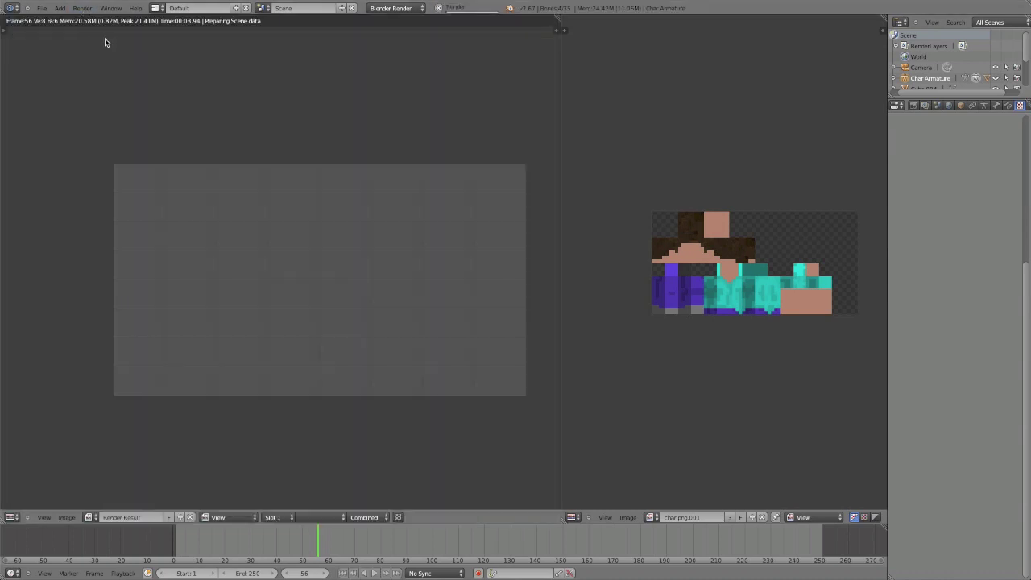
scroll(285, 257, "up", 2)
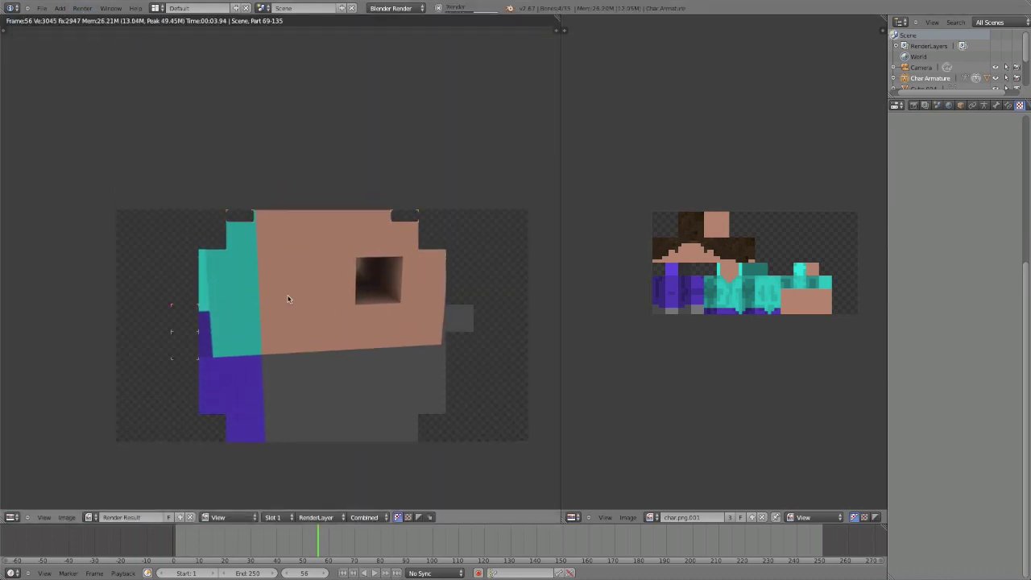
key("Escape")
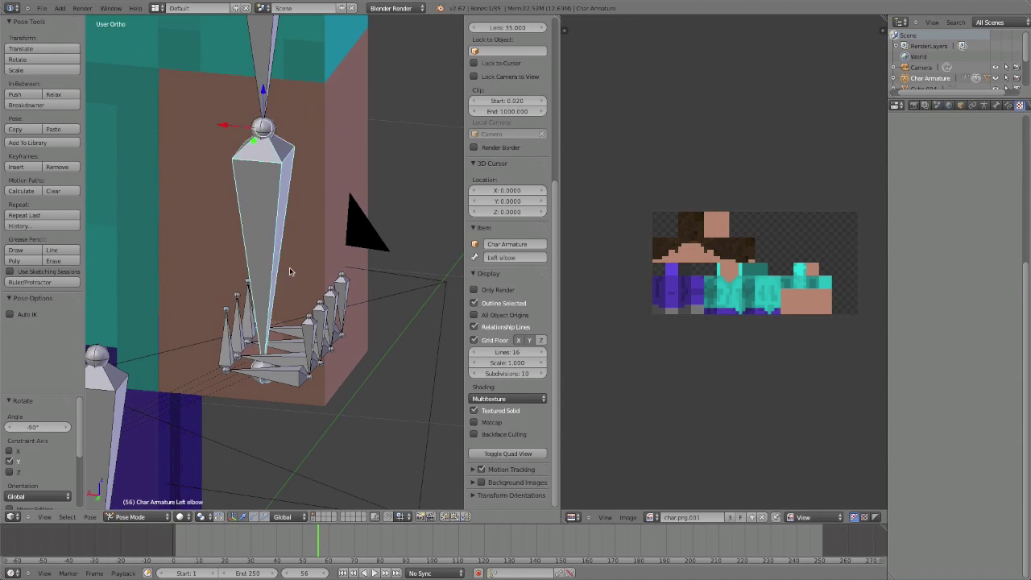
Step: Try rotating the left elbow bone about the global X axis
scroll(230, 271, "down", 3)
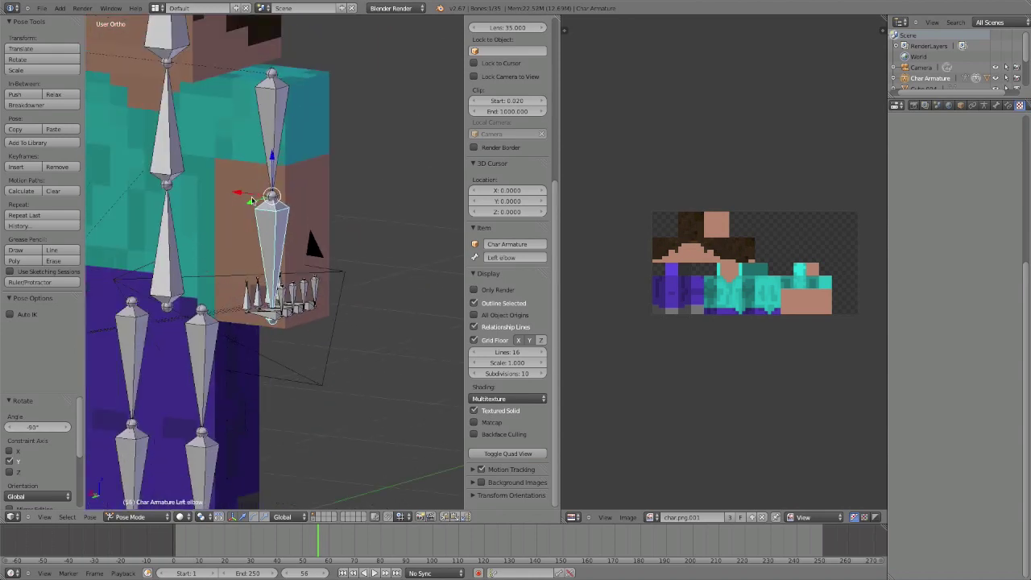
key("r")
key("x")
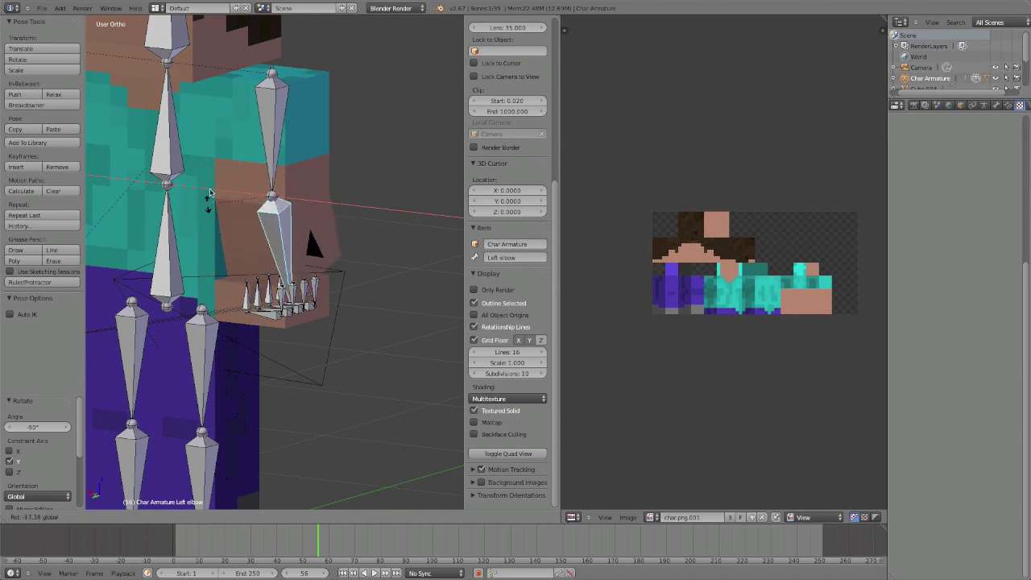
right_click(187, 201)
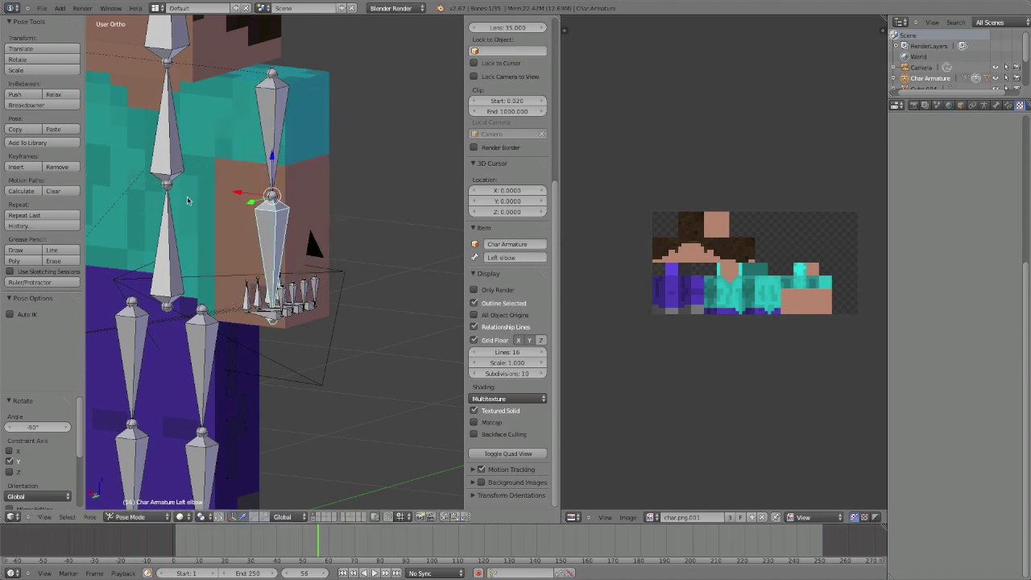
Step: Add a new bone to the character armature at the 3D cursor in edit mode, viewed from the back
key("Tab")
key("Tab")
scroll(198, 340, "up", 4)
key("Tab")
middle_click_drag(198, 340, 329, 362)
mouse_move(258, 353)
middle_mouse_down()
mouse_move(275, 352)
mouse_move(241, 352)
mouse_move(252, 352)
middle_mouse_up()
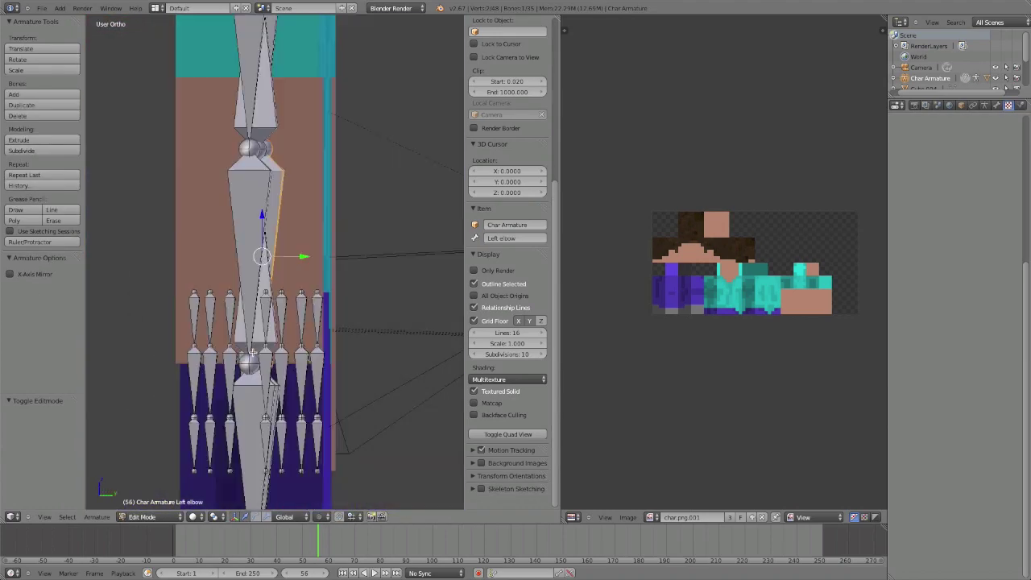
key("ctrl+KP_1")
scroll(252, 352, "down", 5)
key("shift+s")
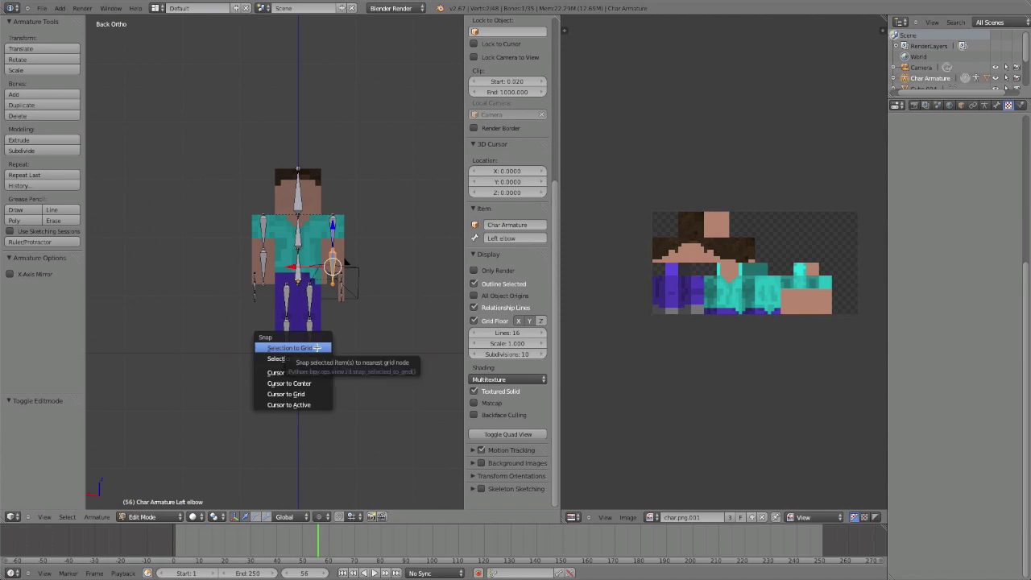
left_click(316, 347)
key("shift+a")
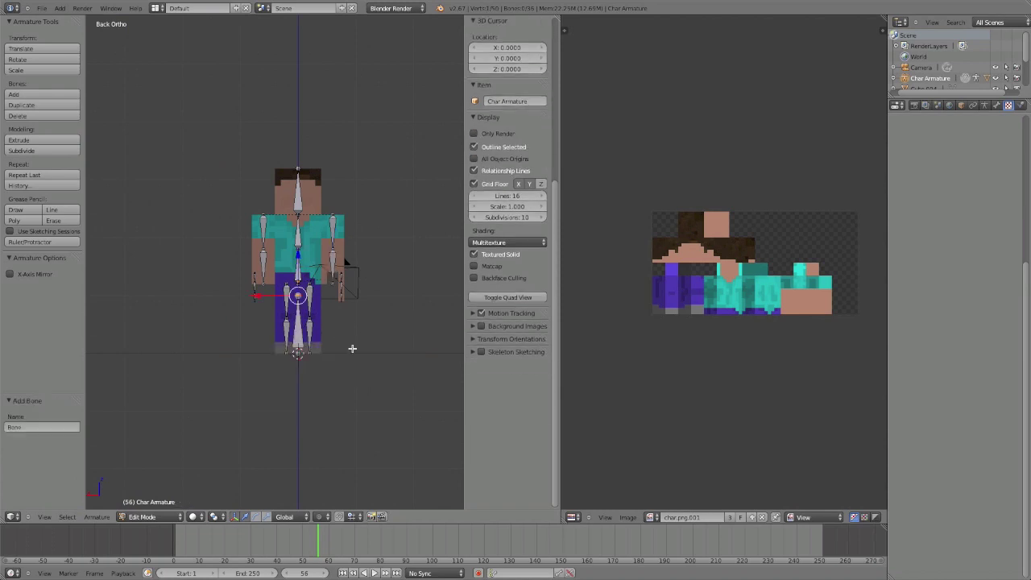
Step: Shorten the new bone and place it by the left hand, moving it 1 unit along Z and -0.5 along X
right_click(304, 332)
right_click(293, 296)
left_click_drag(297, 277, 297, 348, "ctrl")
scroll(326, 341, "up", 4)
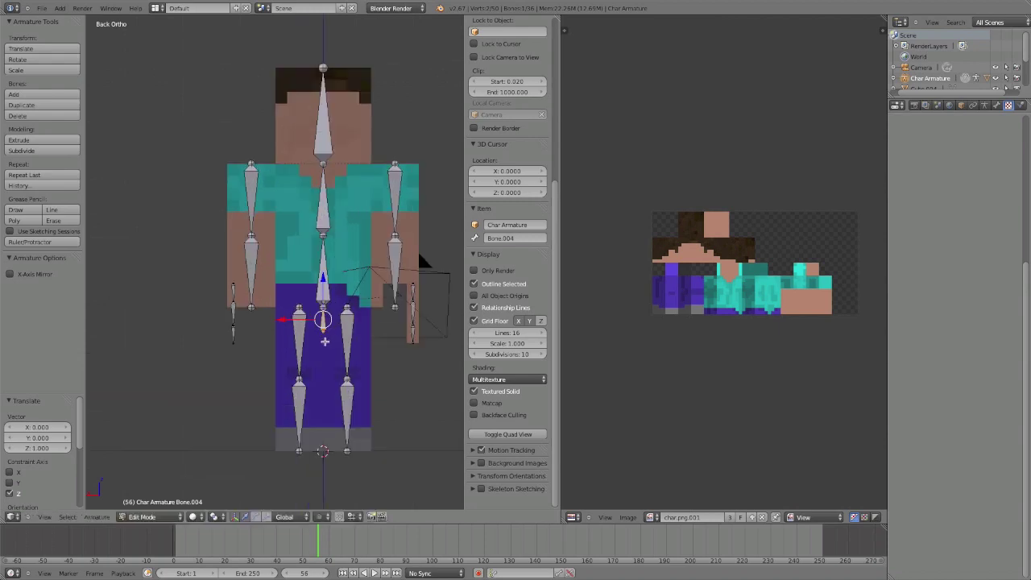
middle_click_drag(326, 342, 305, 337, "shift")
left_click_drag(270, 313, 352, 320, "ctrl")
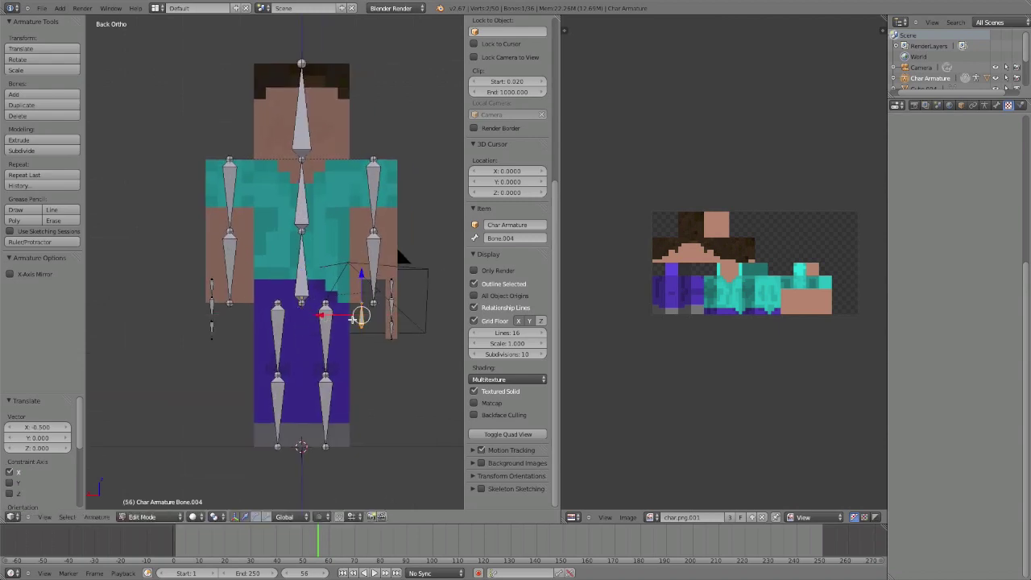
Step: Rotate the new hand bone 180° and raise it 0.2 along Z to sit inside the palm block
key("r")
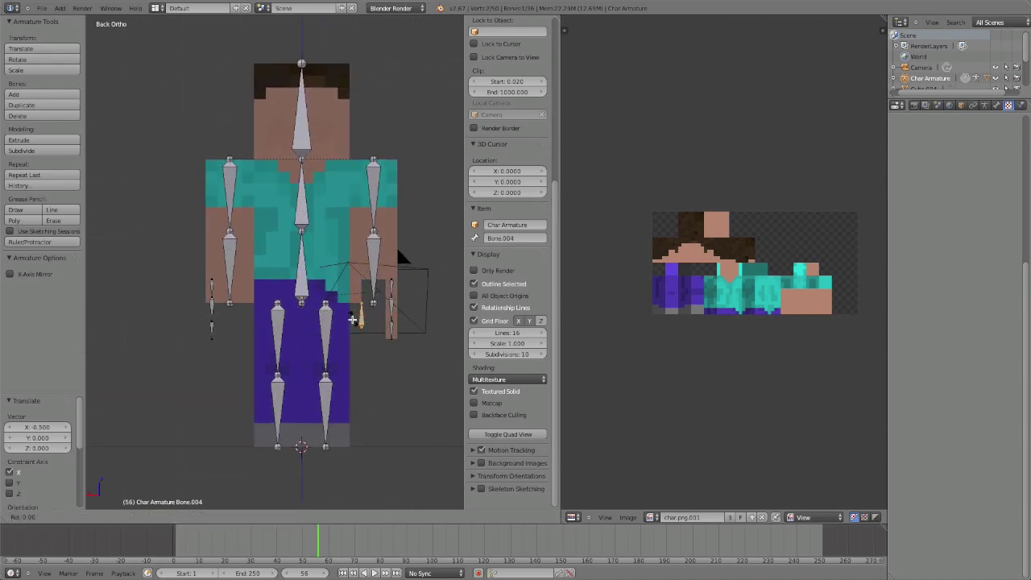
key("Return")
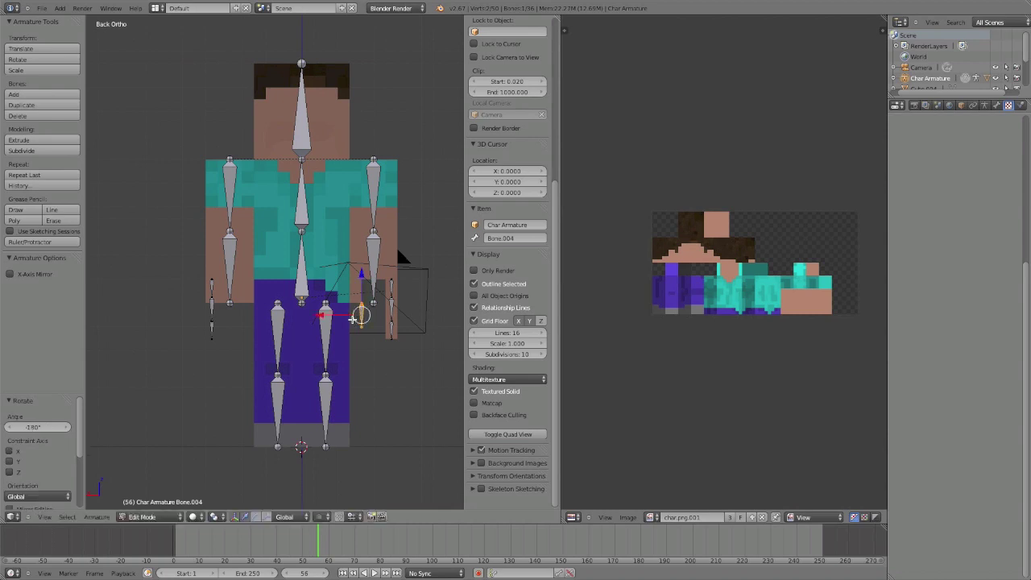
scroll(352, 320, "up", 5)
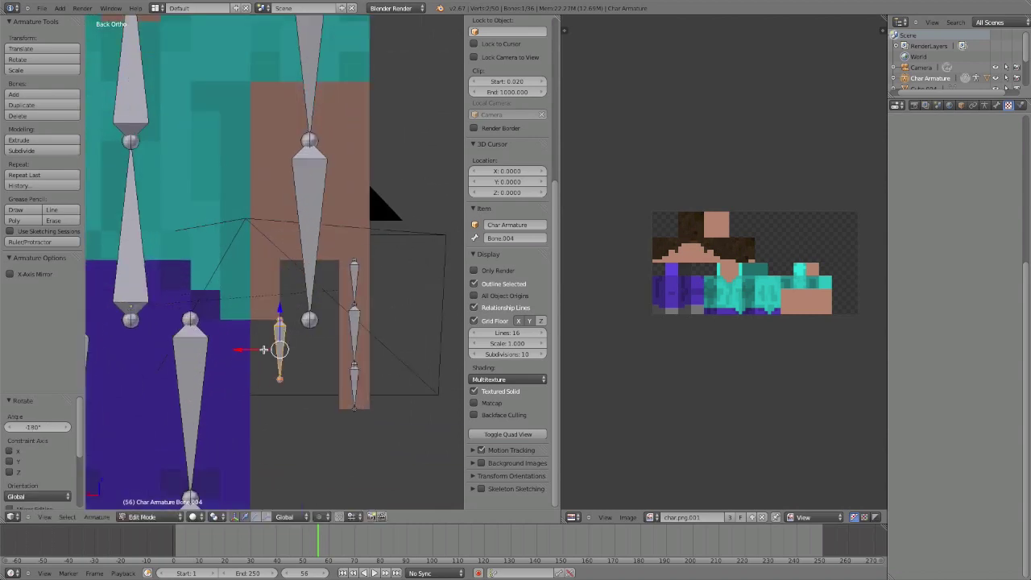
scroll(264, 349, "up", 4)
left_click_drag(281, 380, 304, 230)
Step: Check the new bone's alignment with the palm block from several sides and rotate it 90° about the global X axis
middle_click_drag(304, 231, 251, 283)
key("KP_3")
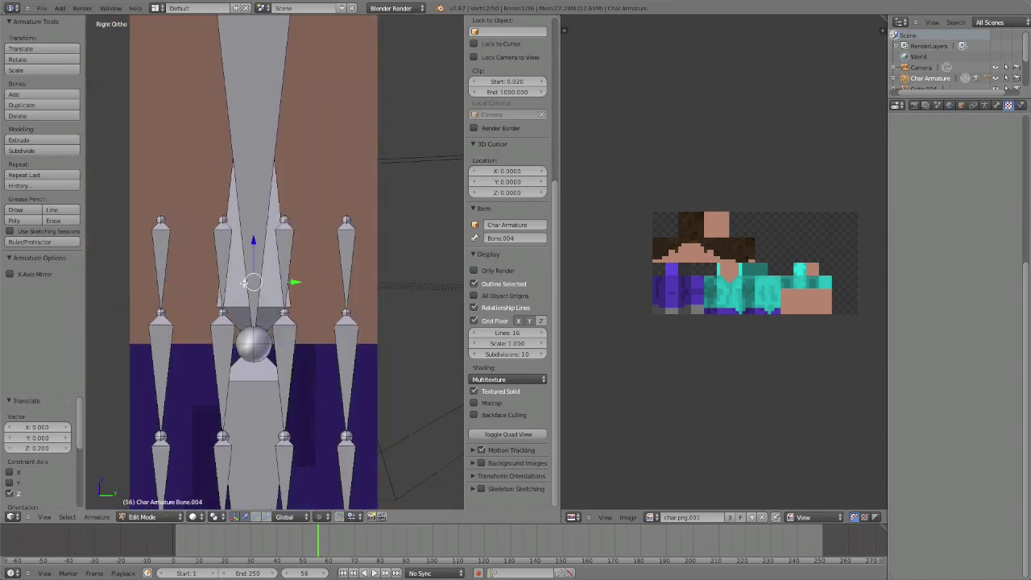
key("KP_1")
key("ctrl+KP_3")
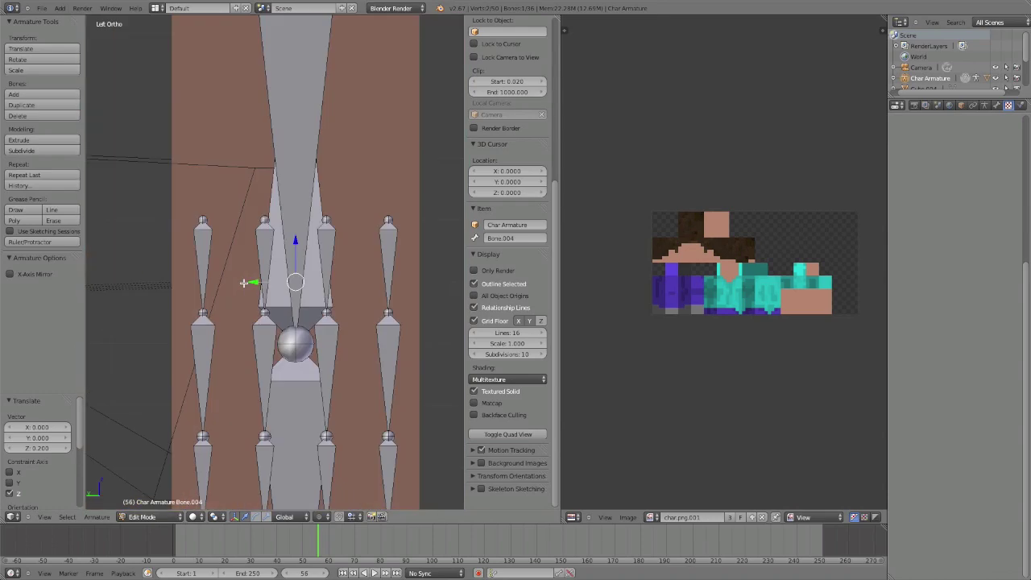
scroll(287, 280, "down", 2)
middle_click_drag(297, 289, 312, 300, "shift")
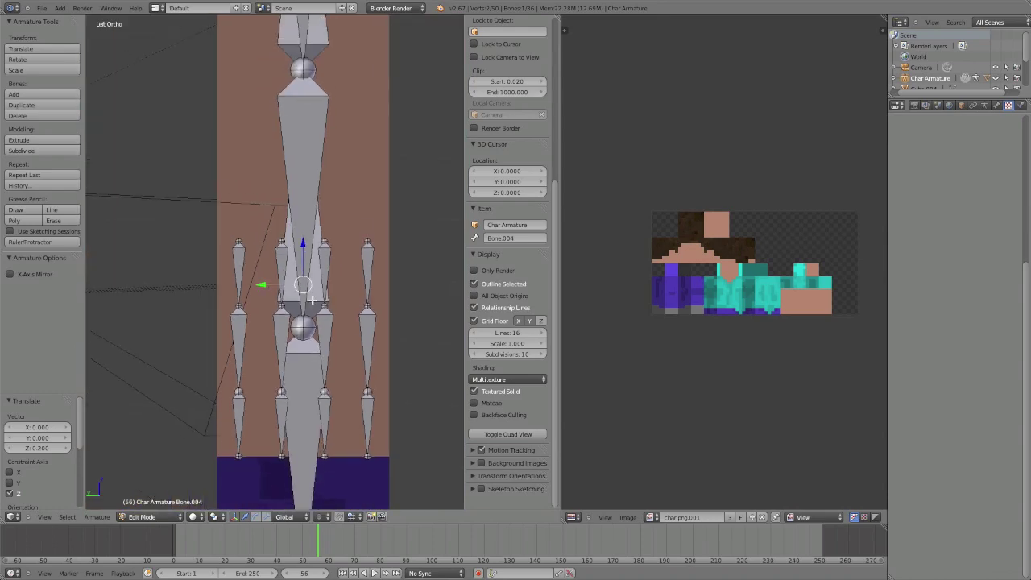
key("KP_3")
middle_click_drag(316, 304, 391, 343)
key("KP_1")
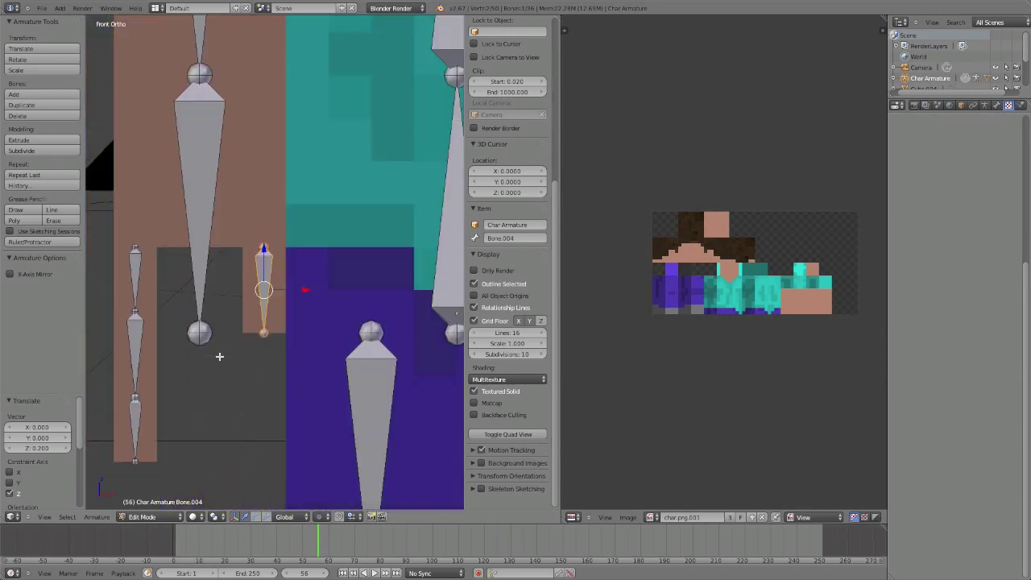
middle_click_drag(274, 328, 347, 343)
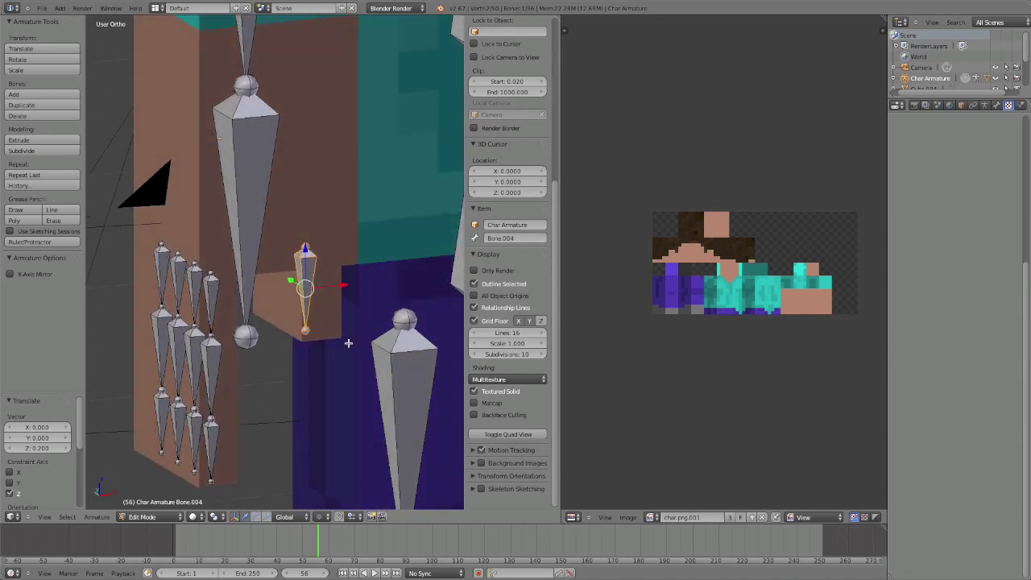
key("r")
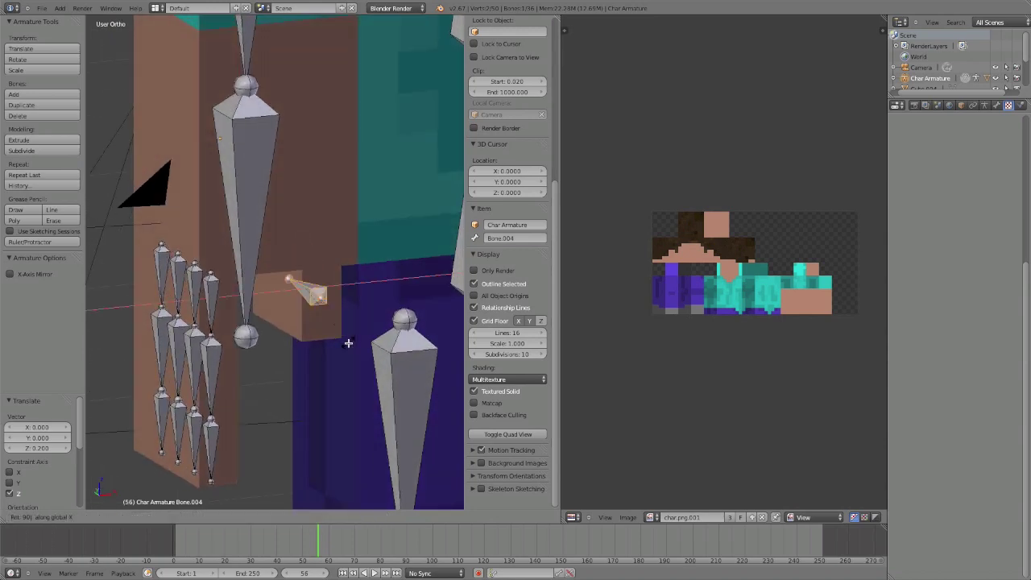
key("Return")
Step: Using wireframe display, shift the new bone along Y and move its ends 0.1 outward to lengthen it across the palm block
middle_click_drag(359, 308, 280, 273)
key("z")
key("ctrl+KP_3")
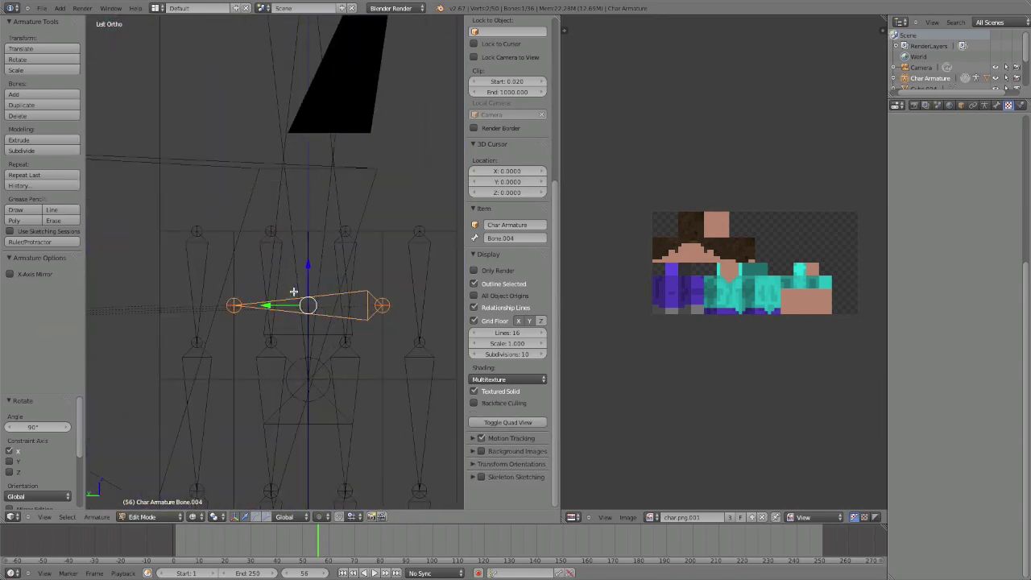
scroll(291, 308, "down", 4)
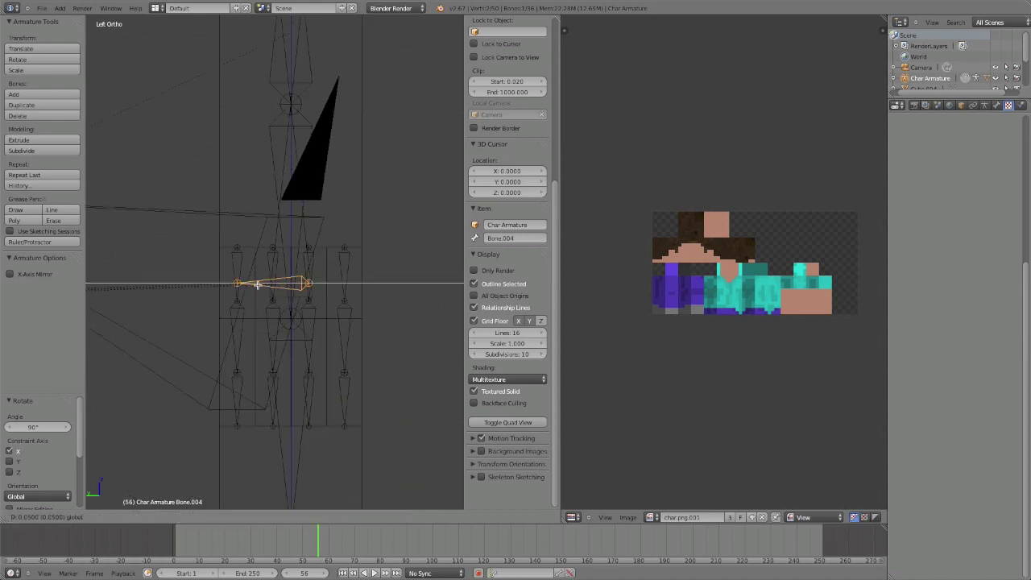
scroll(249, 285, "down", 2)
left_click_drag(246, 278, 224, 277, "ctrl")
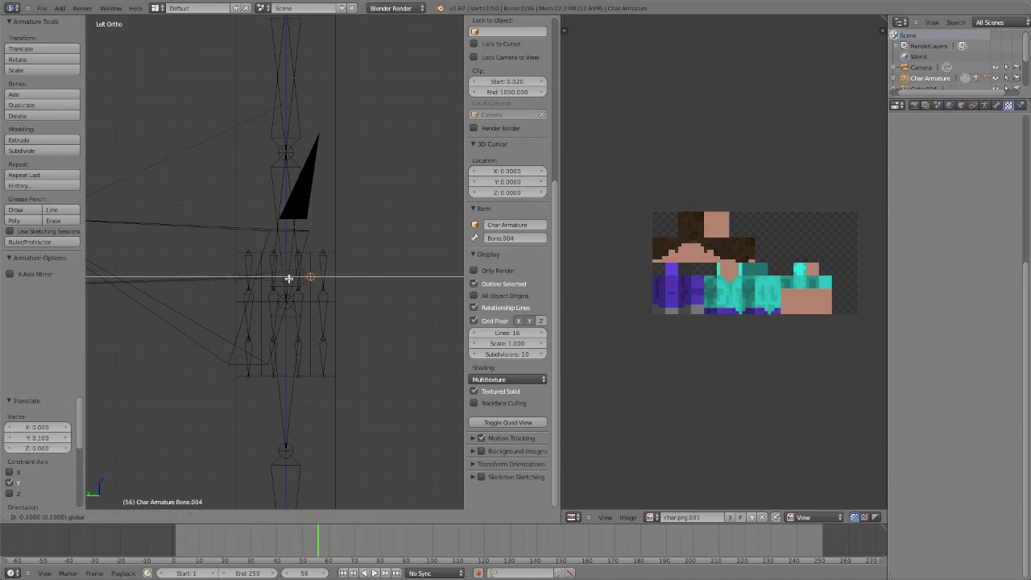
key("z")
Step: Parent the palm block to the new hand bone using the Bone parenting option
key("ctrl+Tab")
middle_click_drag(285, 276, 374, 325)
scroll(346, 313, "up", 2)
right_click(239, 314)
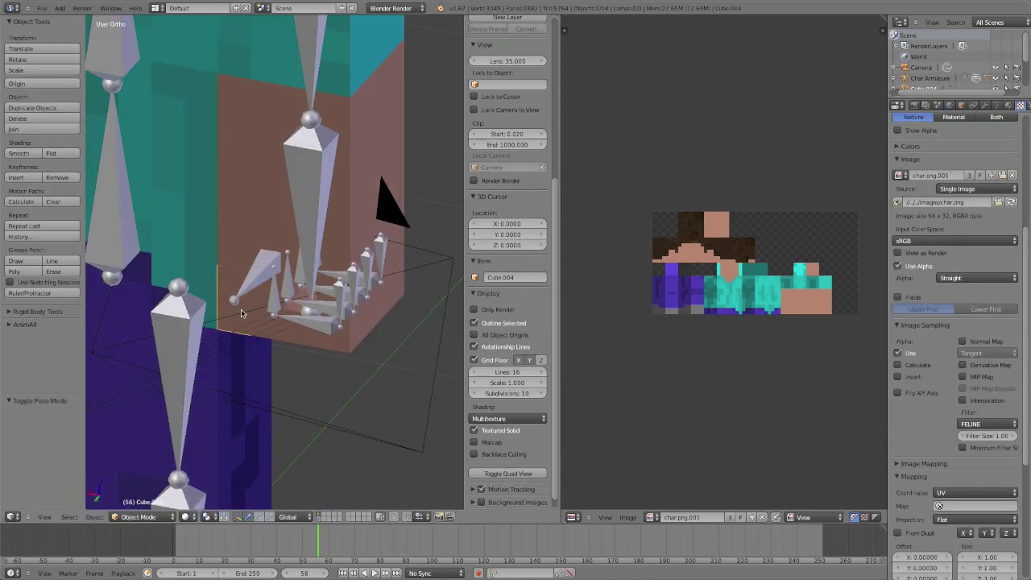
key("ctrl+p")
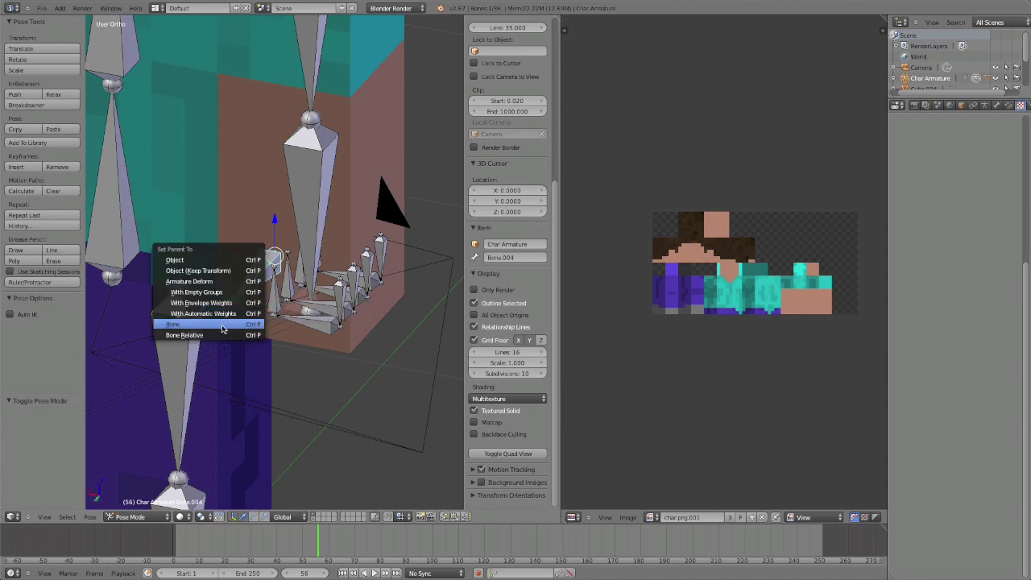
left_click(242, 324)
middle_click_drag(241, 324, 265, 288)
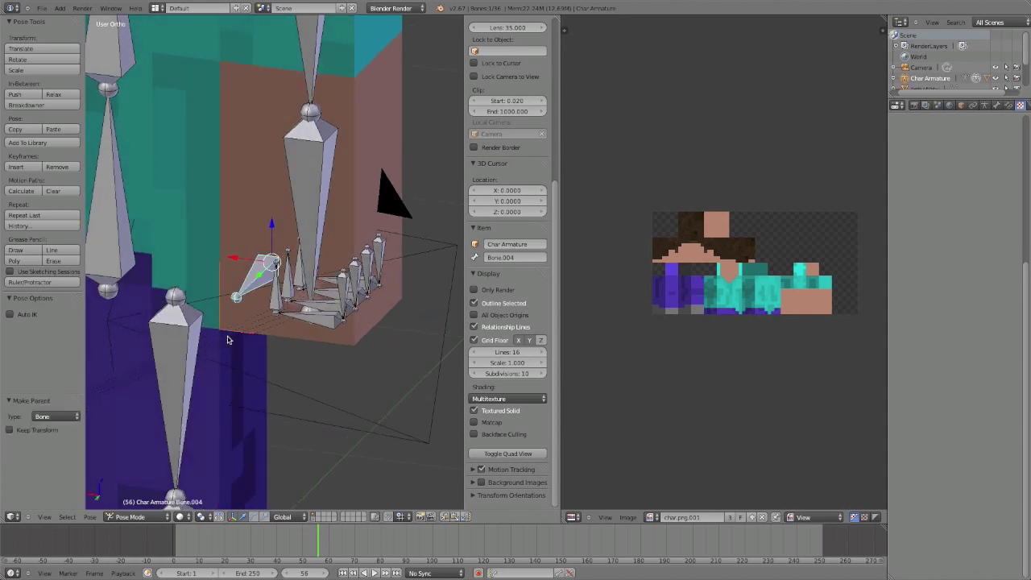
Step: Try moving the new hand bone to check that the palm block follows it
right_click(355, 308)
right_click(250, 282)
key("g")
left_click(242, 316)
Step: Try parenting the hand bone and all left-hand finger bones to the left elbow bone with Keep Offset, and check the pose
key("Tab")
middle_click_drag(284, 309, 276, 308)
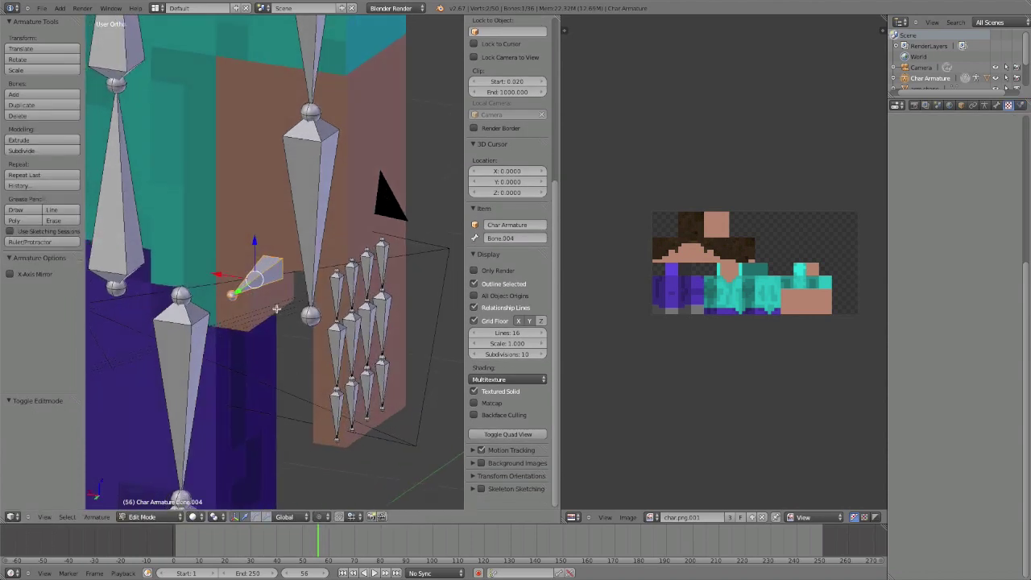
right_click(339, 298)
key("z")
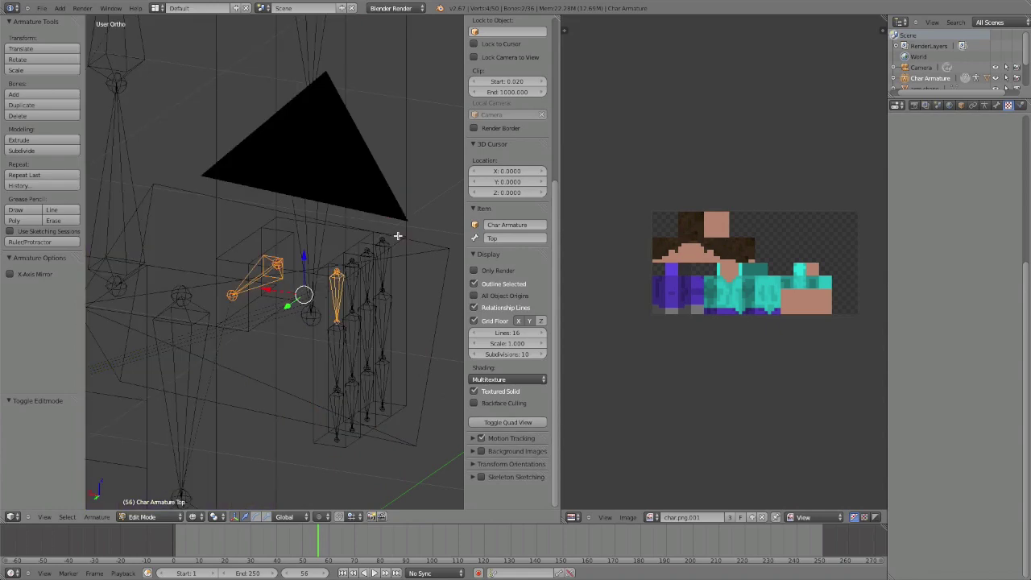
mouse_move(325, 260)
left_mouse_down("ctrl")
mouse_move(327, 449)
mouse_move(440, 160)
left_mouse_up("ctrl")
scroll(346, 208, "down", 3)
middle_click_drag(302, 228, 290, 243)
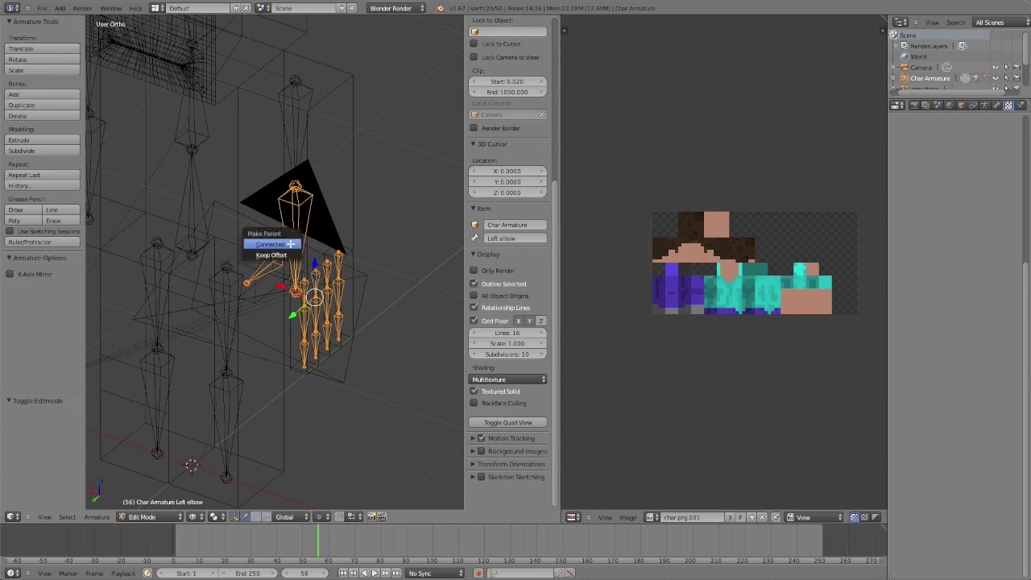
left_click(285, 255)
key("ctrl+Tab")
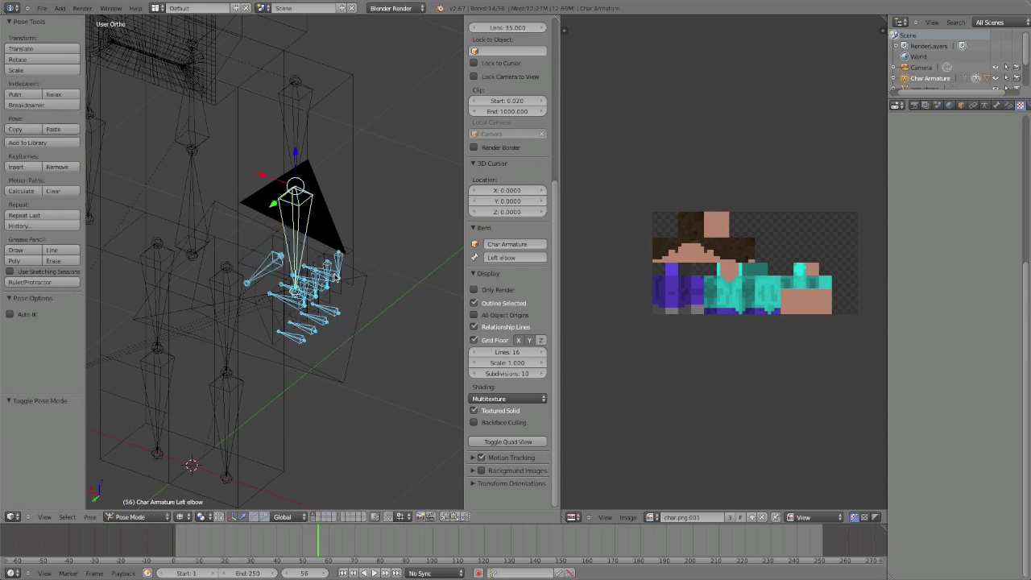
scroll(328, 266, "up", 2)
key("z")
middle_click_drag(327, 264, 320, 230)
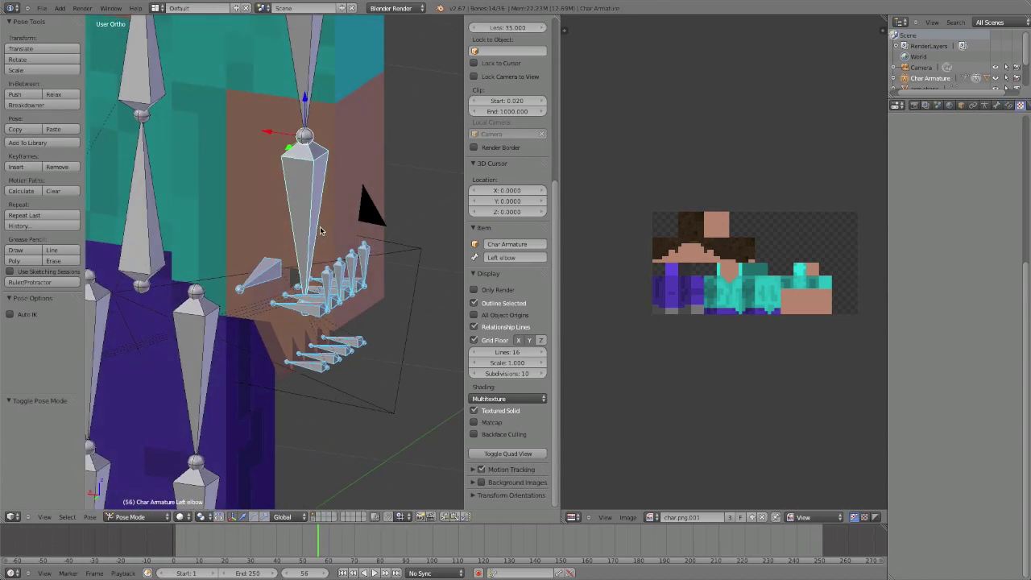
Step: Undo the parenting of all the finger bones to the left elbow bone
key("Tab")
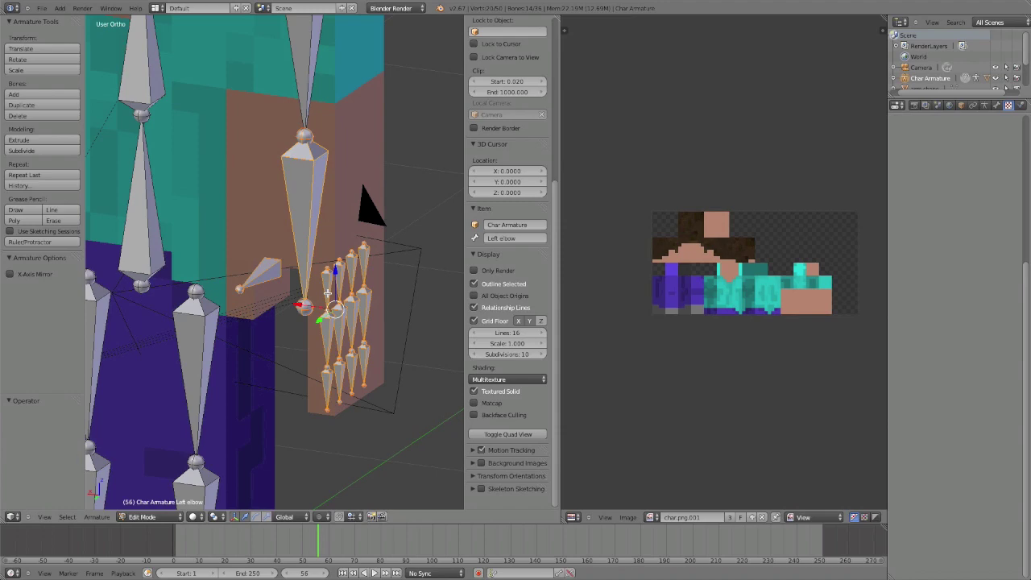
mouse_move(325, 313)
middle_mouse_down()
mouse_move(290, 308)
mouse_move(325, 321)
middle_mouse_up()
key("ctrl+z")
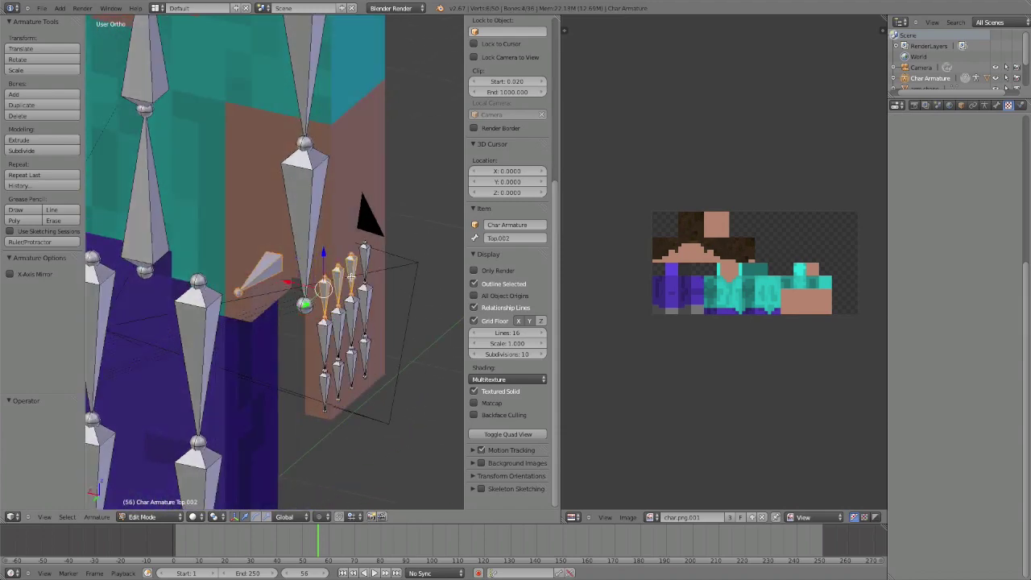
Step: Parent only the hand bone and the four top finger bones to the left elbow bone with Keep Offset
key("ctrl+p")
left_click(314, 230)
key("ctrl+p")
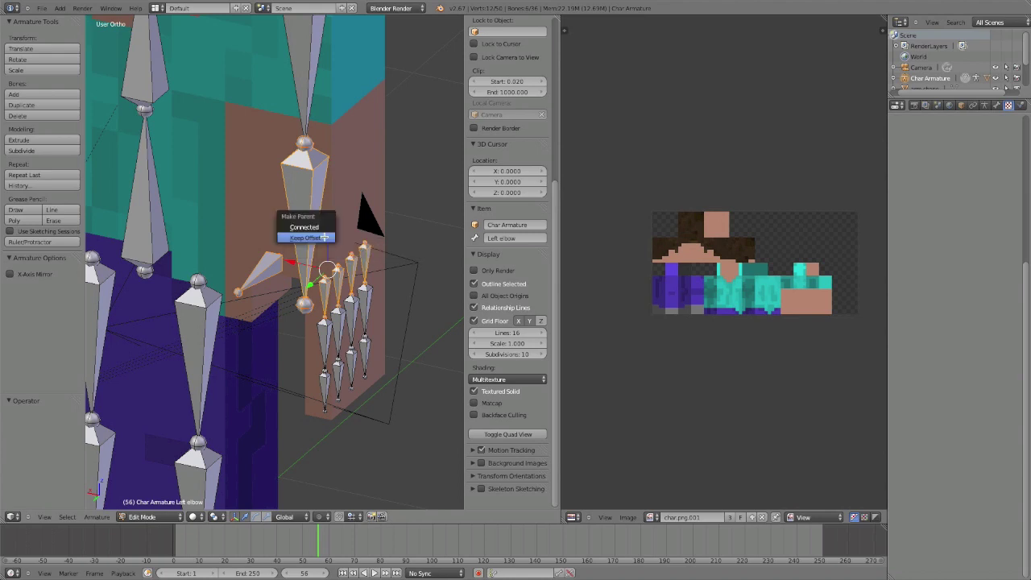
left_click(325, 237)
key("ctrl+Tab")
Step: Rotate the left elbow bone about the global X axis to bend the forearm and test the attached hand
right_click(301, 247)
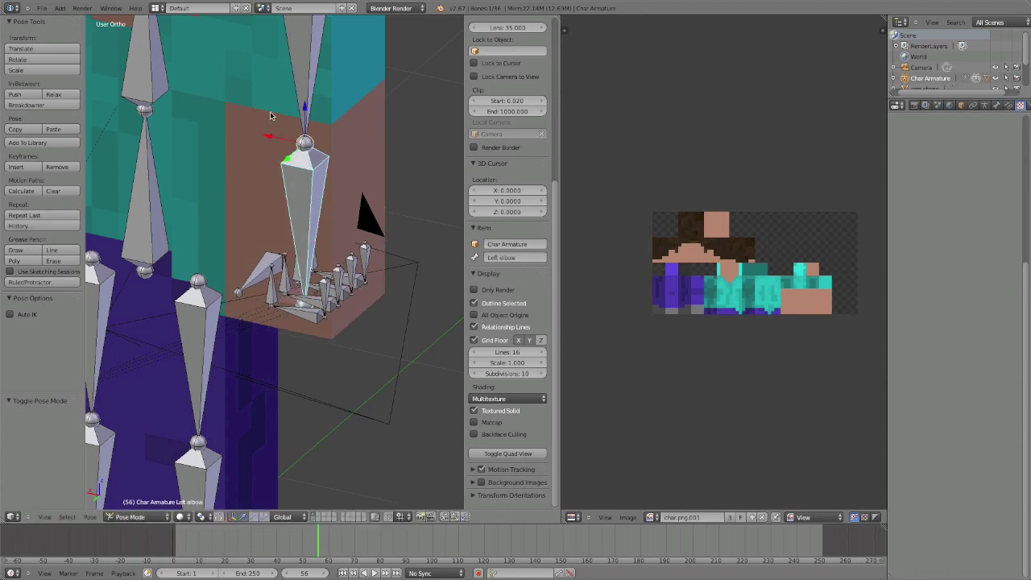
key("g")
key("x")
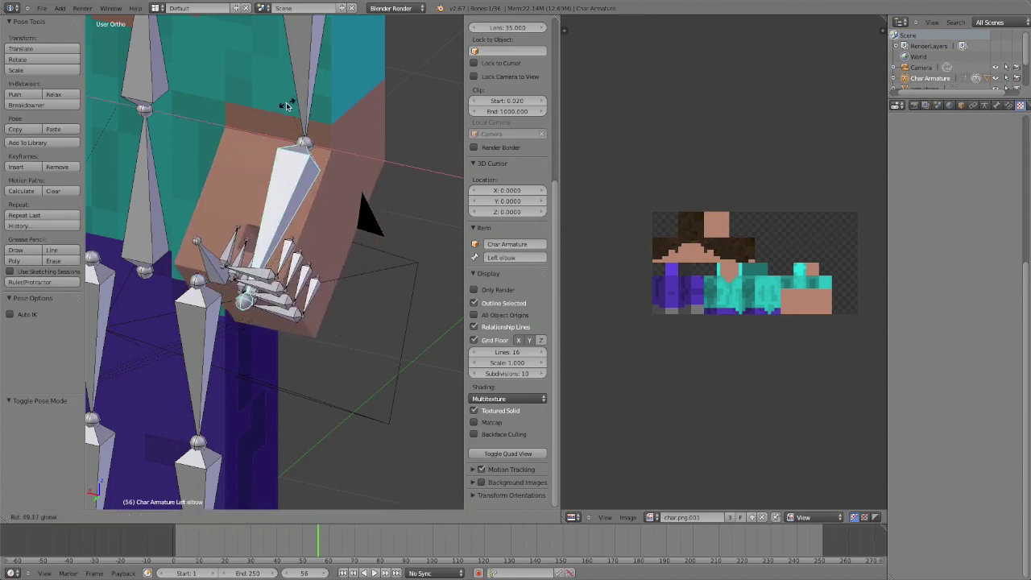
left_click(289, 113)
Step: Align the camera to a close view of the bent left arm and pull it back along its local Z axis
middle_click_drag(289, 113, 298, 150)
key("ctrl+alt+KP_0")
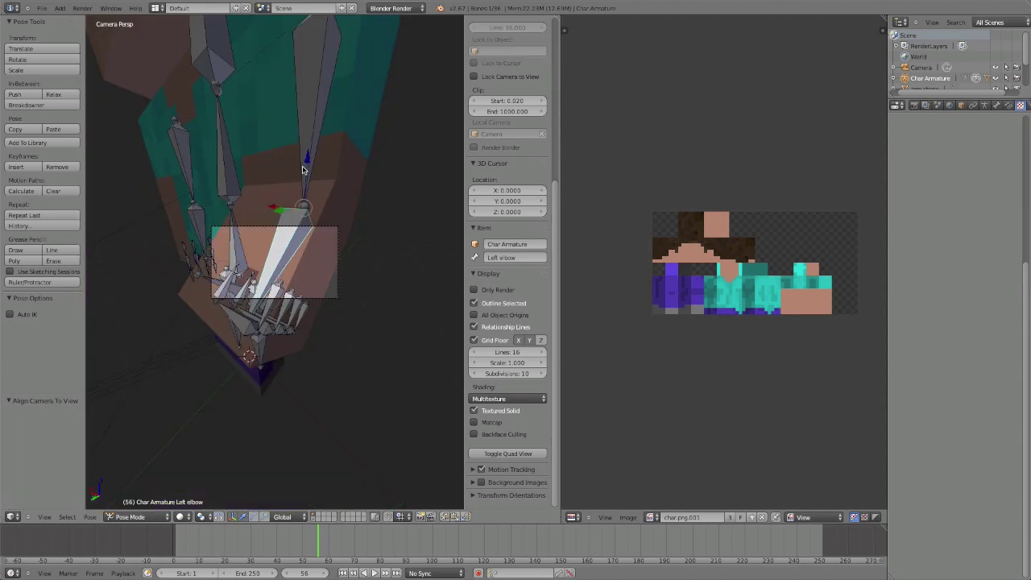
key("ctrl+Tab")
right_click(337, 287)
key("g")
key("z")
key("z")
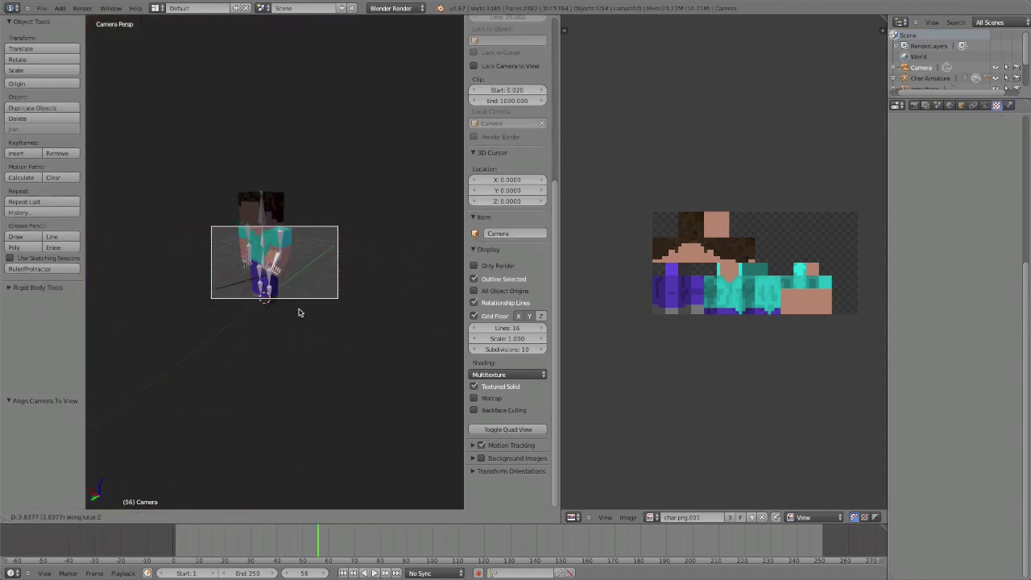
left_click(312, 242)
Step: Render the bent left arm to check the palm opening, and return to the 3D view
left_click(83, 8)
left_click(100, 20)
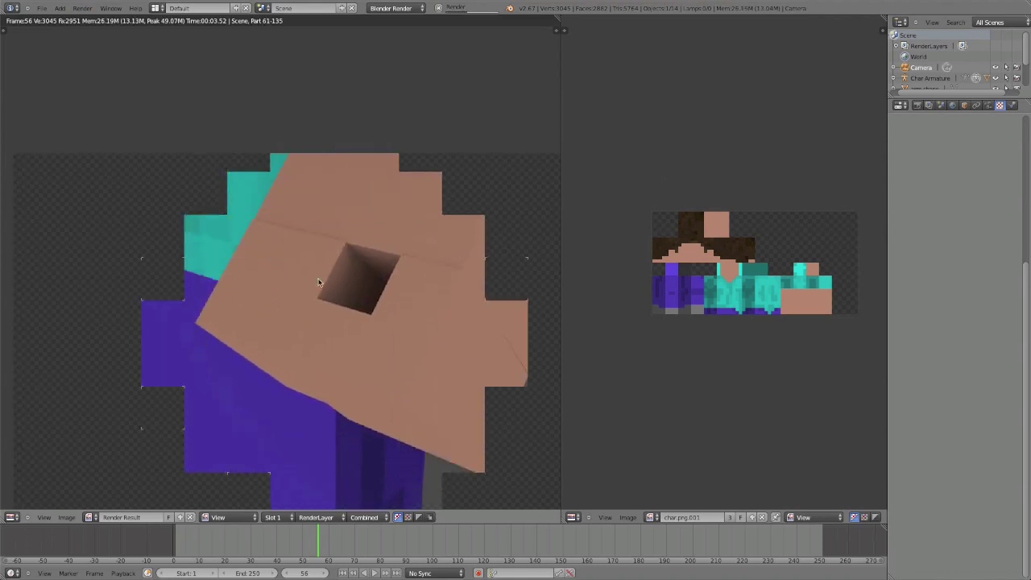
left_click(12, 517)
left_click(40, 504)
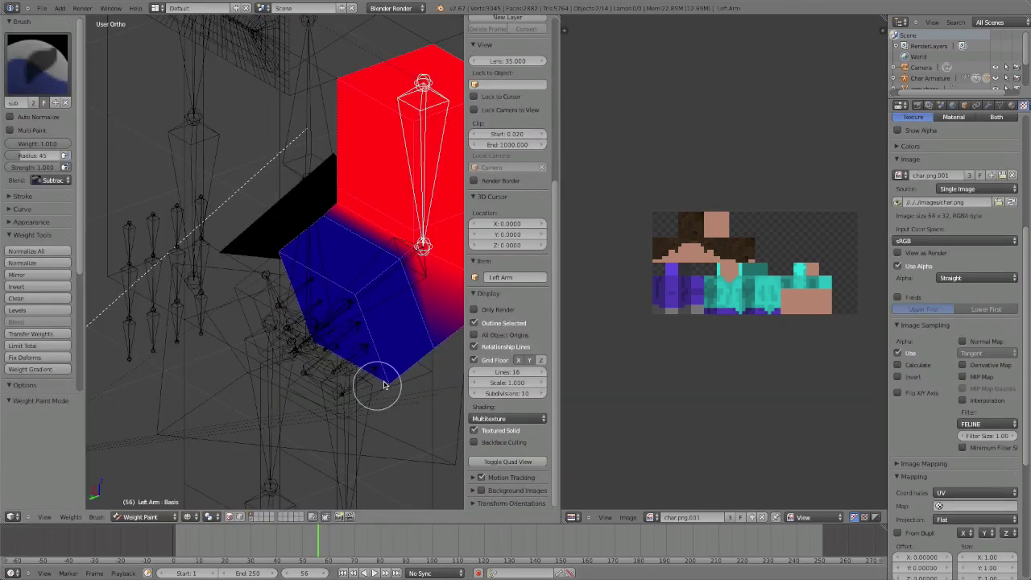
Step: Examine the left arm's bone weights from several sides in Weight Paint mode, and return to solid Object Mode
middle_click_drag(283, 346, 416, 336)
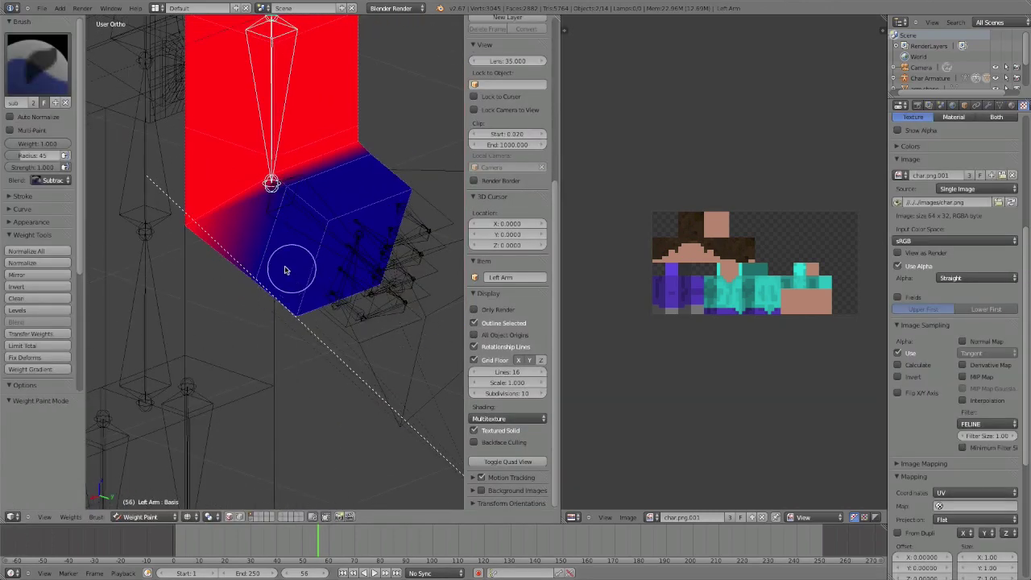
mouse_move(319, 323)
middle_mouse_down()
mouse_move(218, 242)
mouse_move(104, 265)
mouse_move(311, 244)
middle_mouse_up()
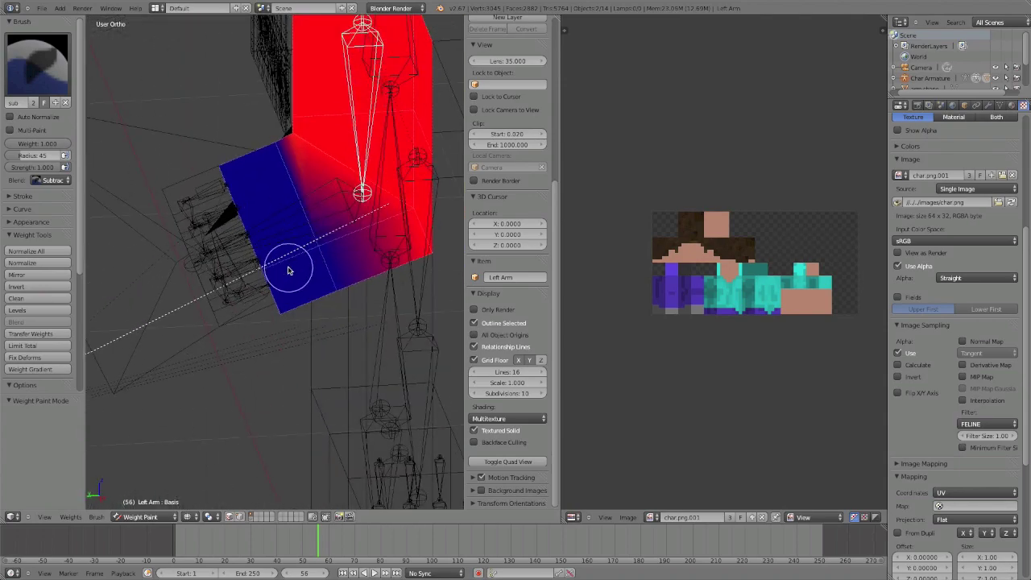
key("ctrl+Tab")
key("z")
middle_click_drag(290, 287, 334, 370)
scroll(290, 329, "up", 4)
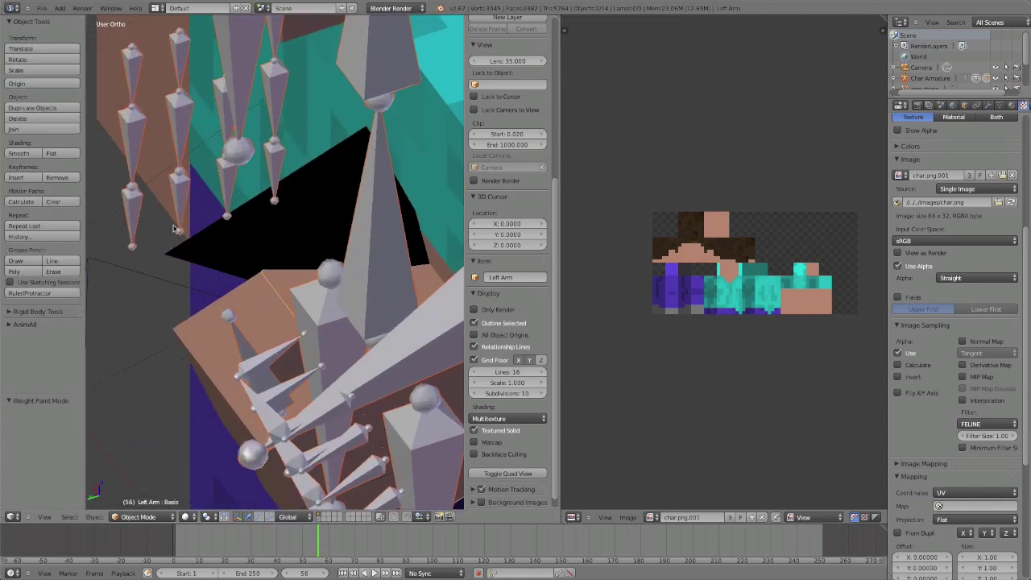
Step: Render the left arm again after the weight check and go back to the 3D view
left_click(83, 8)
left_click(97, 20)
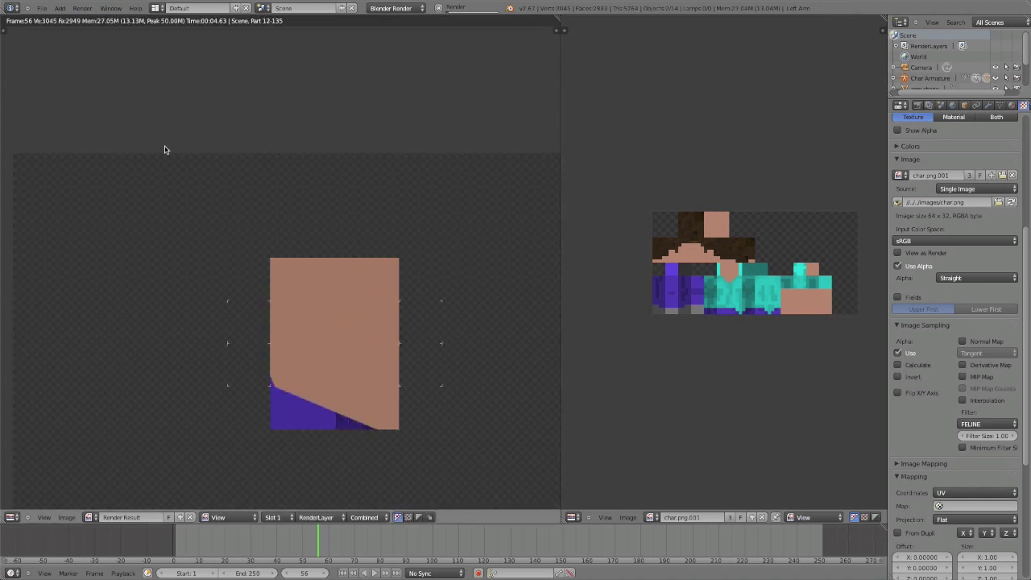
left_click(12, 517)
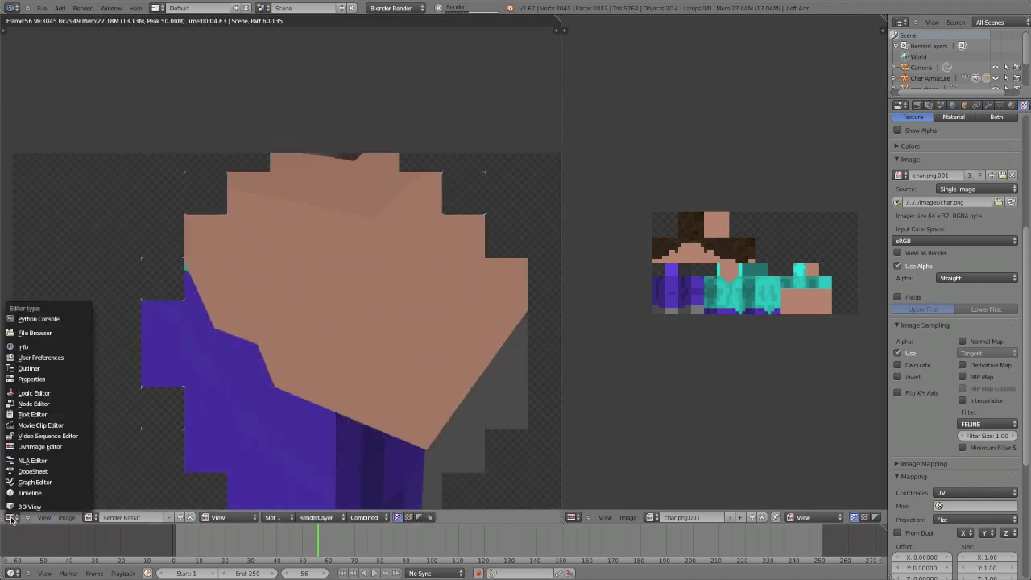
left_click(34, 506)
Step: Realign the camera to a view from above the left forearm, pull it back along local Z and reframe the arm
middle_click_drag(177, 372, 122, 389)
key("ctrl+alt+KP_0")
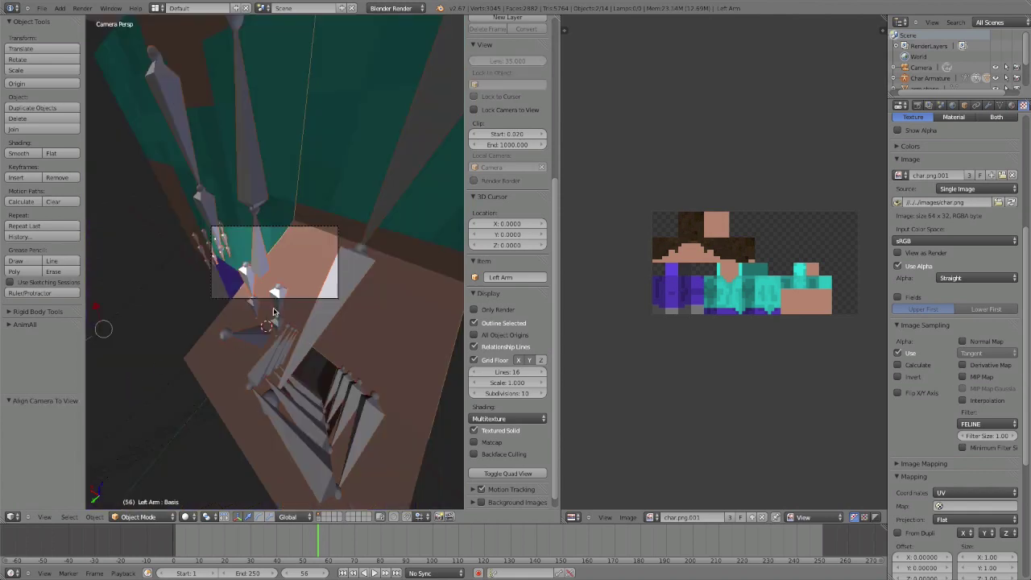
right_click(213, 297)
key("g")
key("z")
key("z")
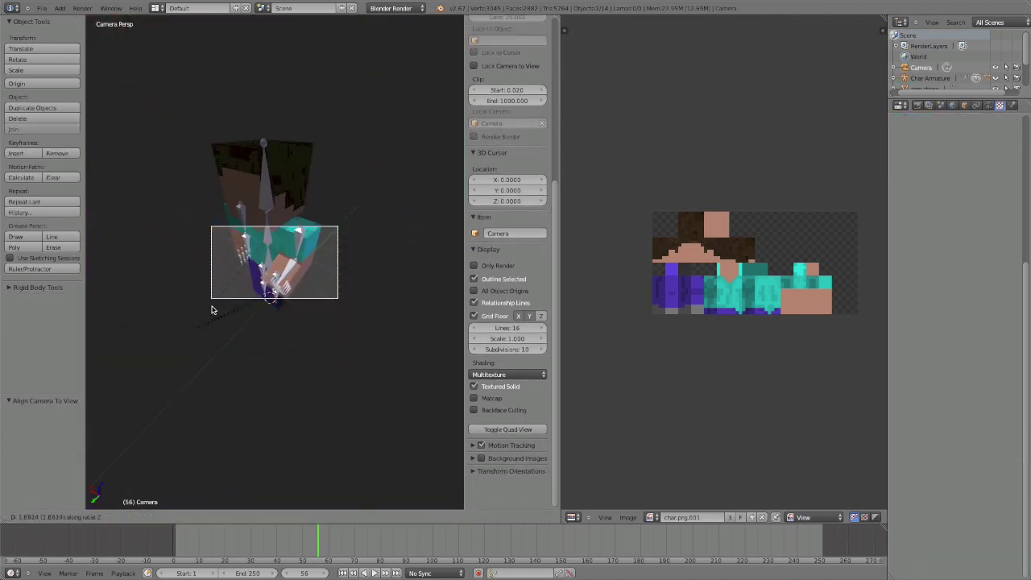
left_click(212, 307)
key("g")
left_click(193, 259)
Step: Render the forearm from the new camera angle and return to the 3D view
left_click(82, 9)
left_click(96, 18)
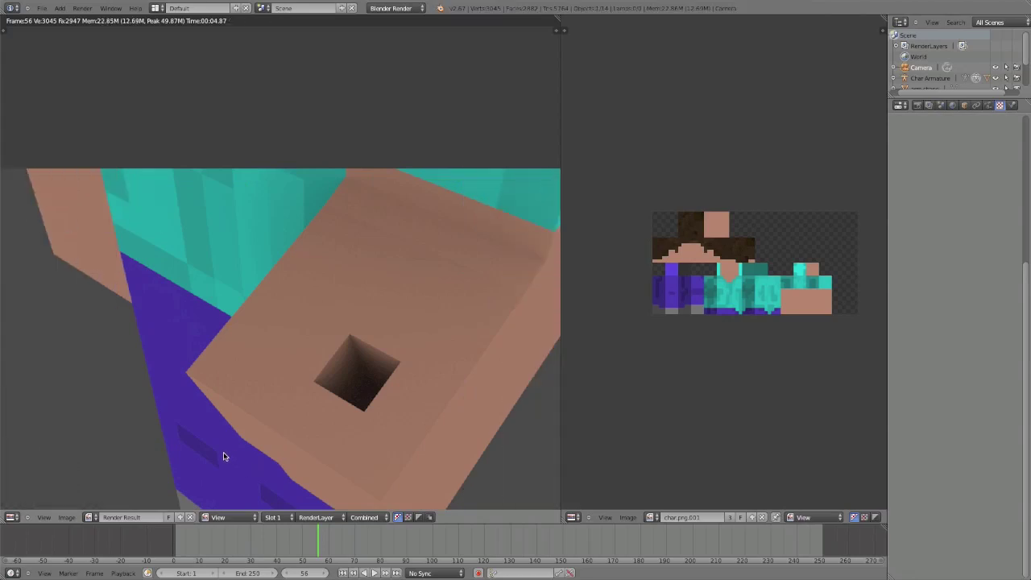
left_click(11, 516)
left_click(18, 504)
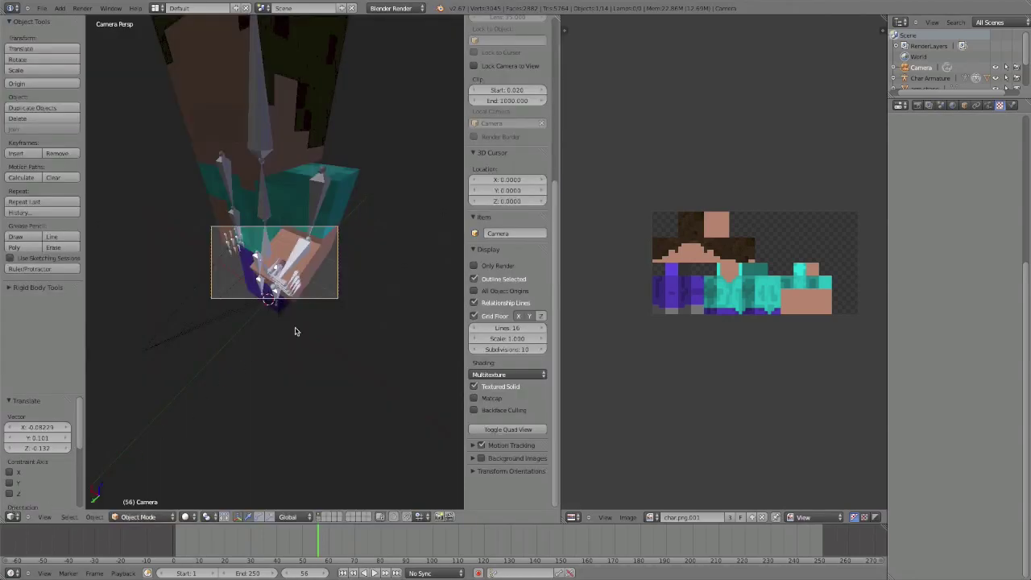
Step: Try rotating and moving the left hand's mid' finger bone to test how the finger bends
right_click(272, 288)
key("r")
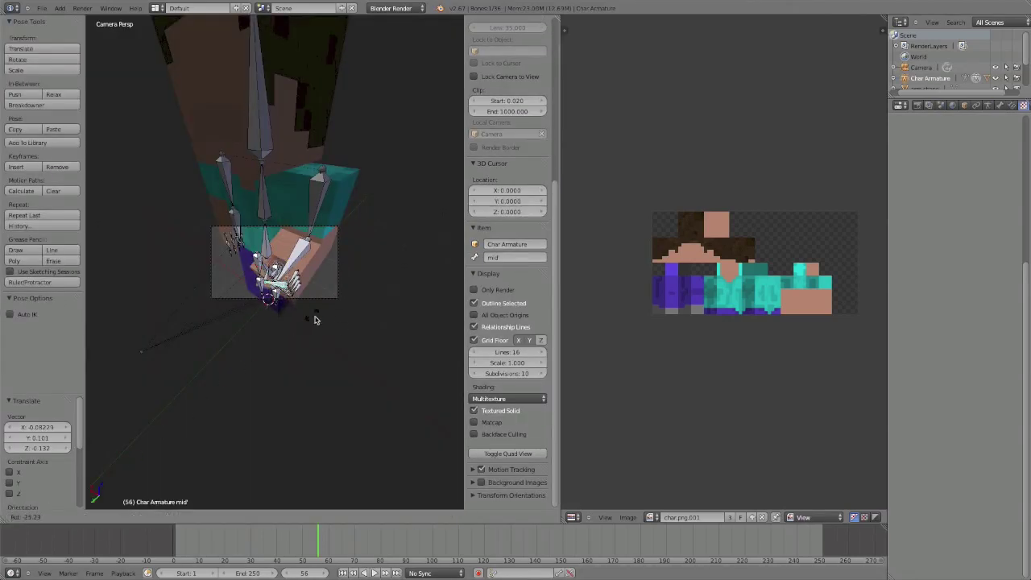
left_click(378, 260)
scroll(352, 295, "up", 5)
key("r")
key("r")
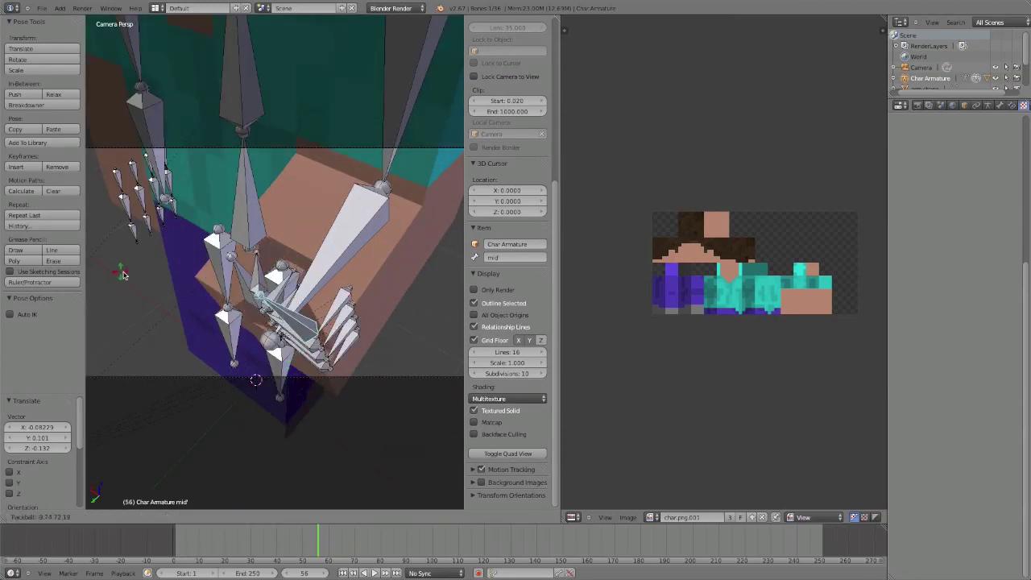
left_click(370, 325)
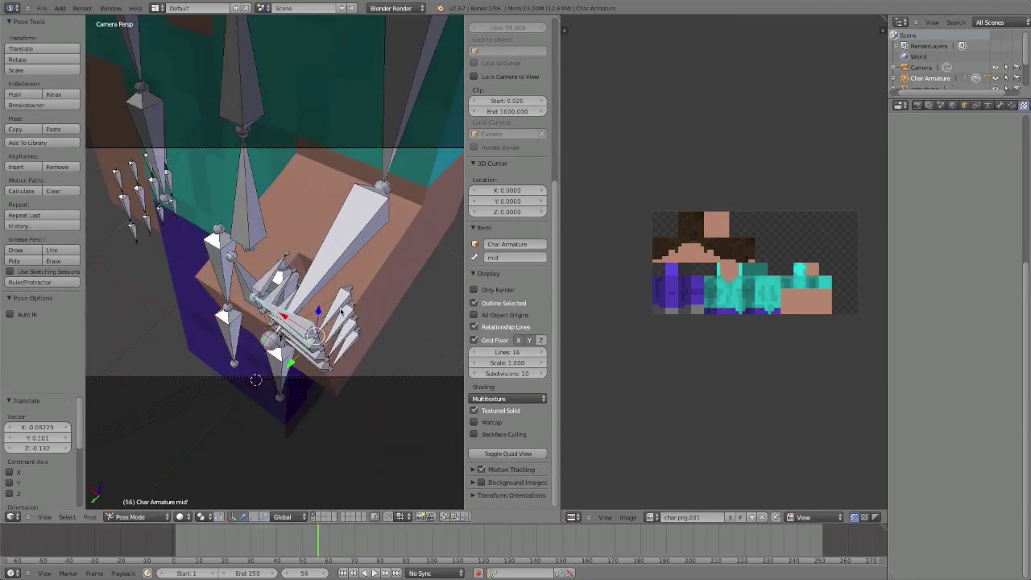
key("g")
right_click(364, 331)
Step: Clear the pose rotation of the left elbow bone
middle_click_drag(235, 409, 269, 275)
scroll(335, 386, "down", 2)
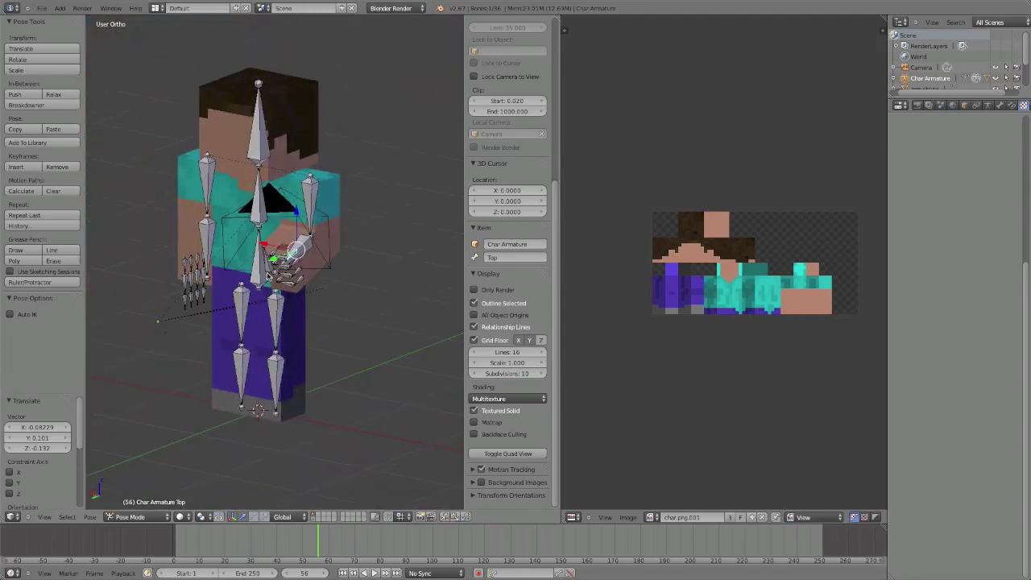
right_click(315, 245)
key("alt+r")
Step: Try bending the left elbow bone about the global X axis with the hand attached
middle_click_drag(305, 247, 242, 311)
scroll(258, 266, "up", 3)
key("r")
key("x")
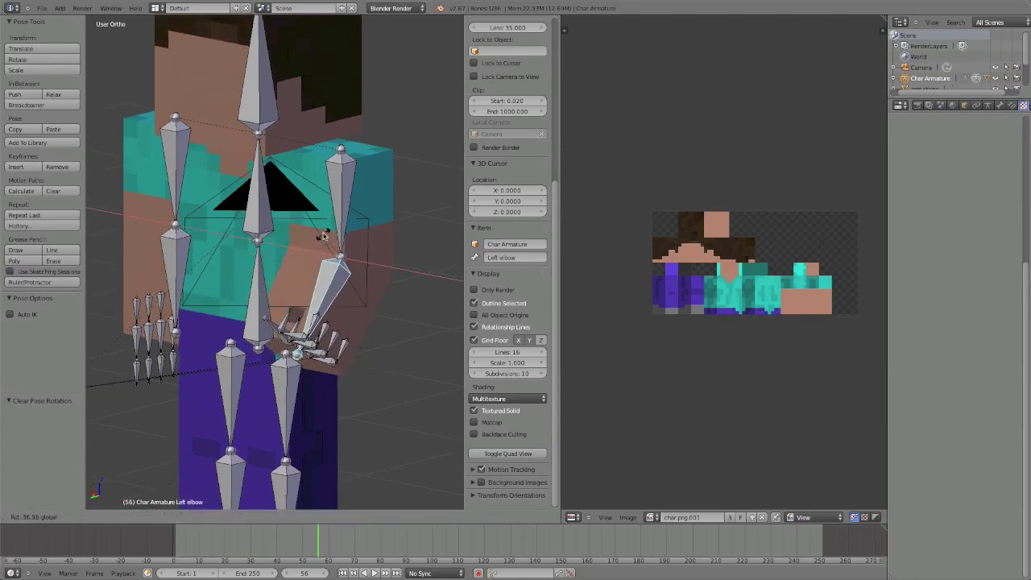
left_click(306, 272)
Step: Try moving a left finger bone and the palm's hand bone to test them separately
right_click(315, 349)
key("g")
right_click(312, 347)
right_click(304, 348)
key("g")
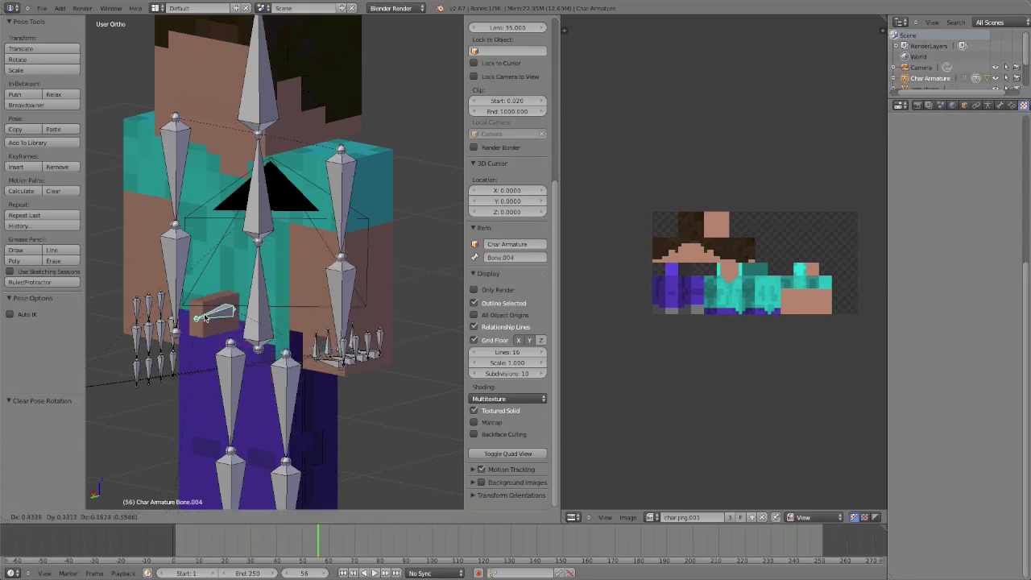
right_click(125, 262)
Step: Pose the left hand by pulling folded finger bones out of the arm block
middle_click_drag(267, 315, 327, 346)
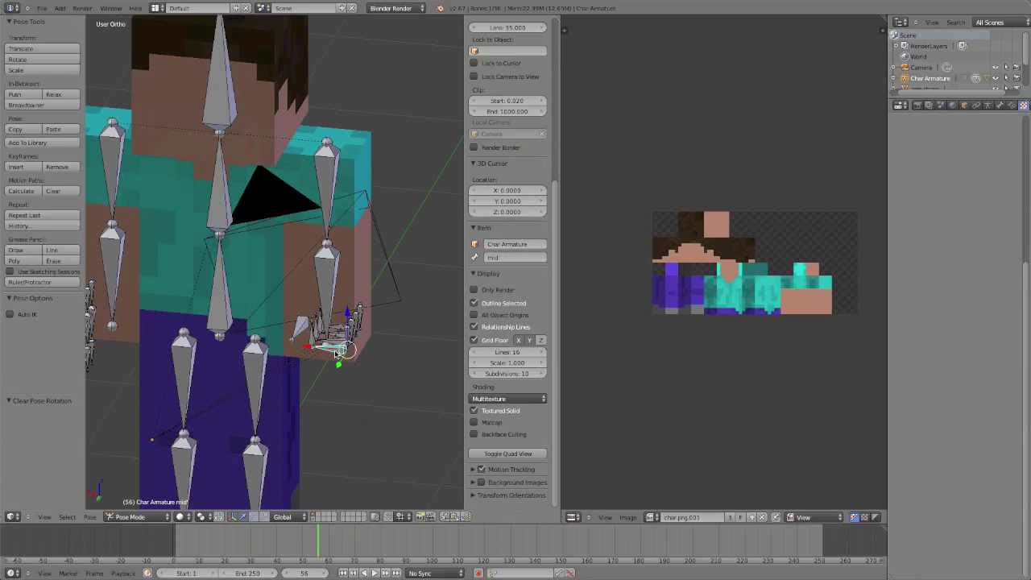
scroll(336, 353, "up", 2)
left_click_drag(372, 406, 403, 409)
middle_click_drag(379, 387, 295, 310, "shift")
left_click_drag(282, 323, 310, 304)
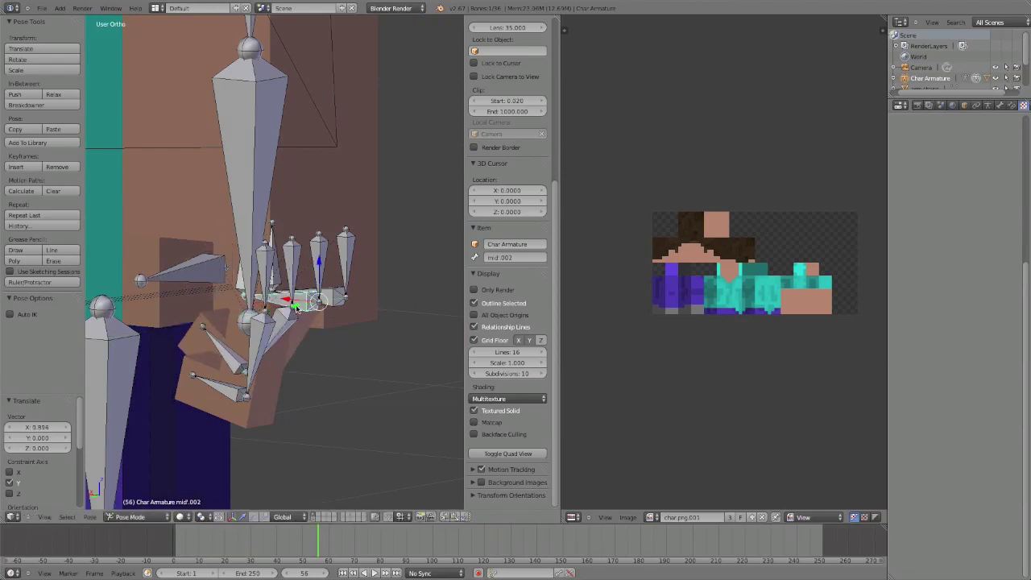
Step: Rotate the selected mid finger bone of the left hand and render the posed character
key("r")
key("Return")
key("F12")
middle_click_drag(421, 413, 385, 414)
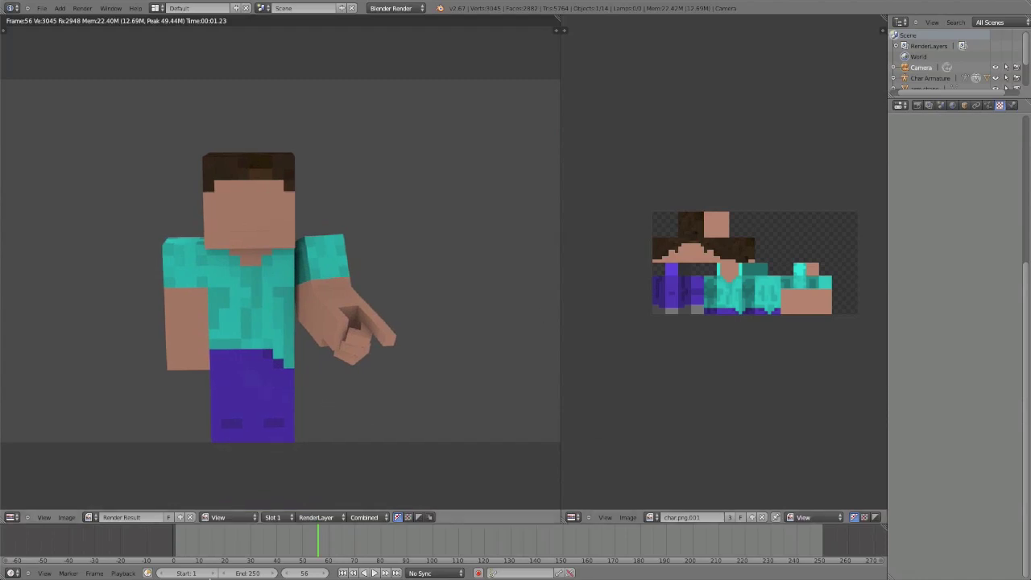
Step: Switch the render result area back to the 3D view and clear the pose rotation of all armature bones
middle_click_drag(246, 451, 268, 448)
left_click(11, 517)
left_click(16, 504)
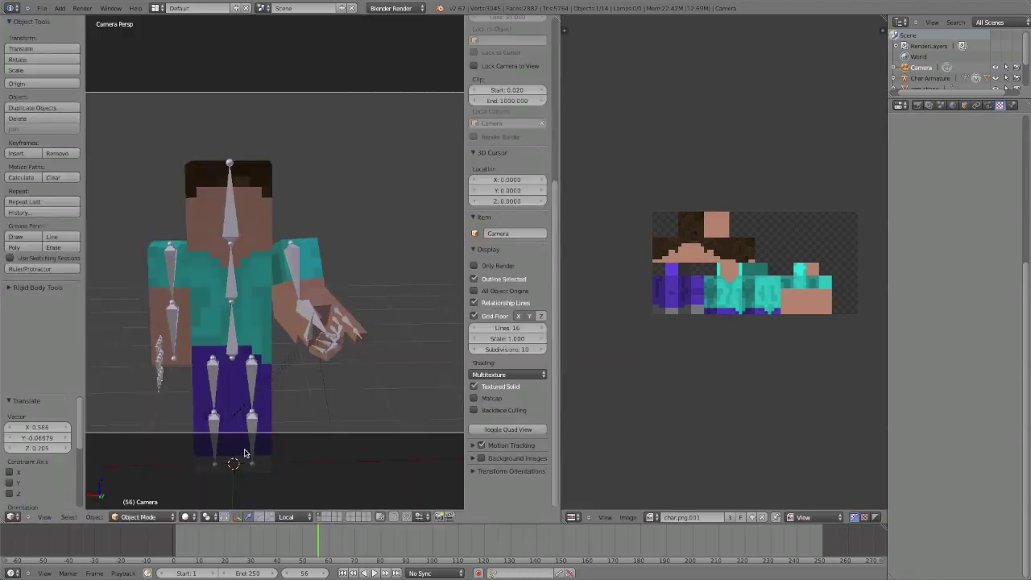
right_click(354, 329)
key("a")
key("a")
key("alt+r")
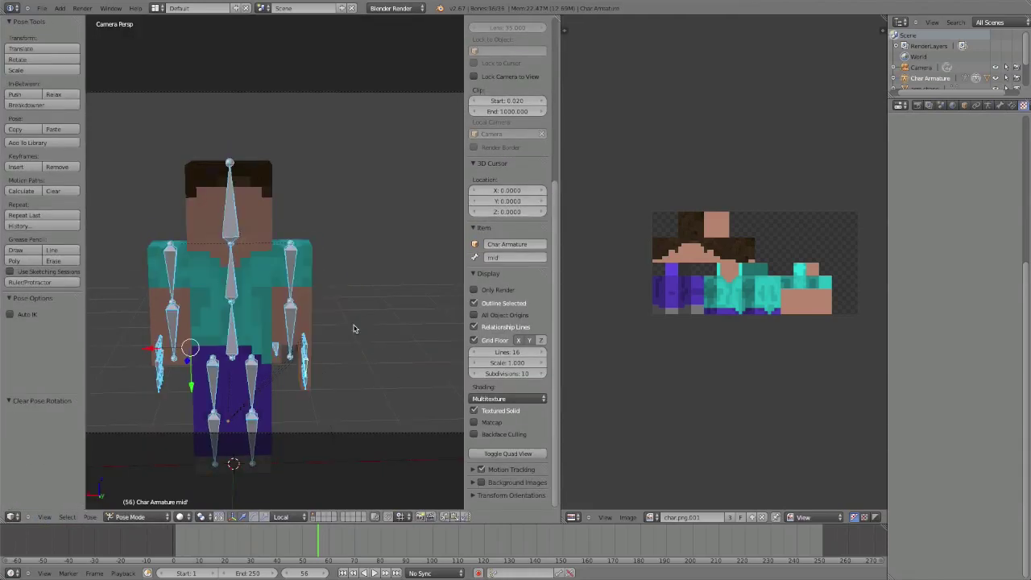
Step: Select the character's left upper leg bone and turn off the display of relationship lines in the viewport
middle_click_drag(320, 322, 316, 274)
scroll(269, 345, "up", 8)
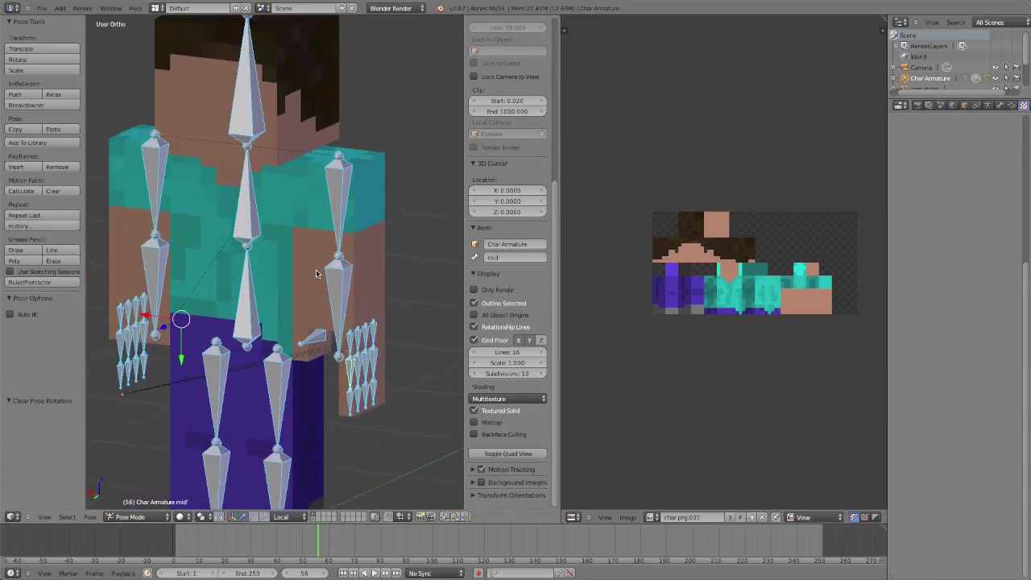
right_click(276, 377)
middle_click_drag(278, 379, 344, 364)
scroll(320, 394, "up", 3)
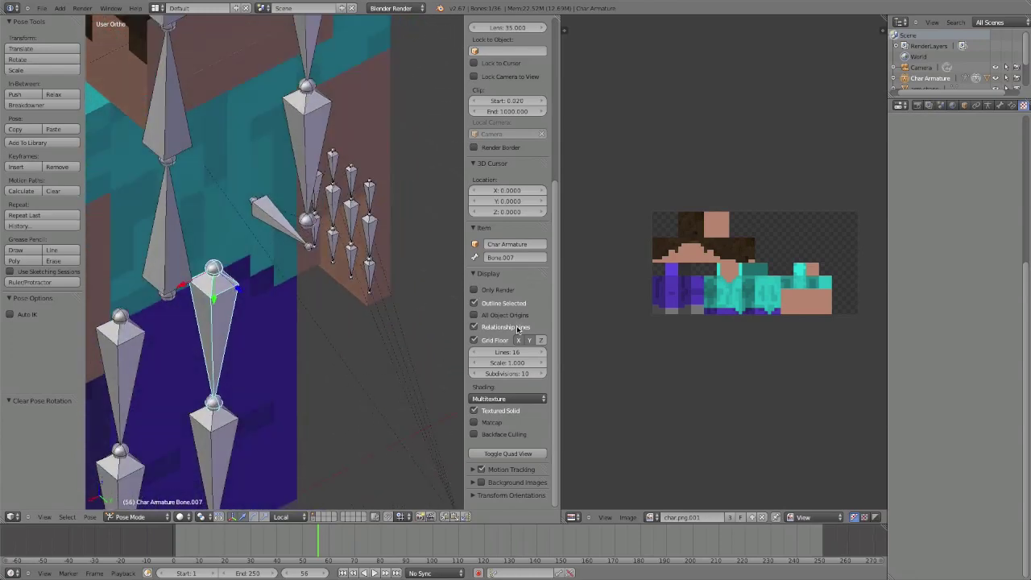
Step: Try rotating the character's left upper leg bone
middle_click_drag(184, 344, 117, 313)
key("r")
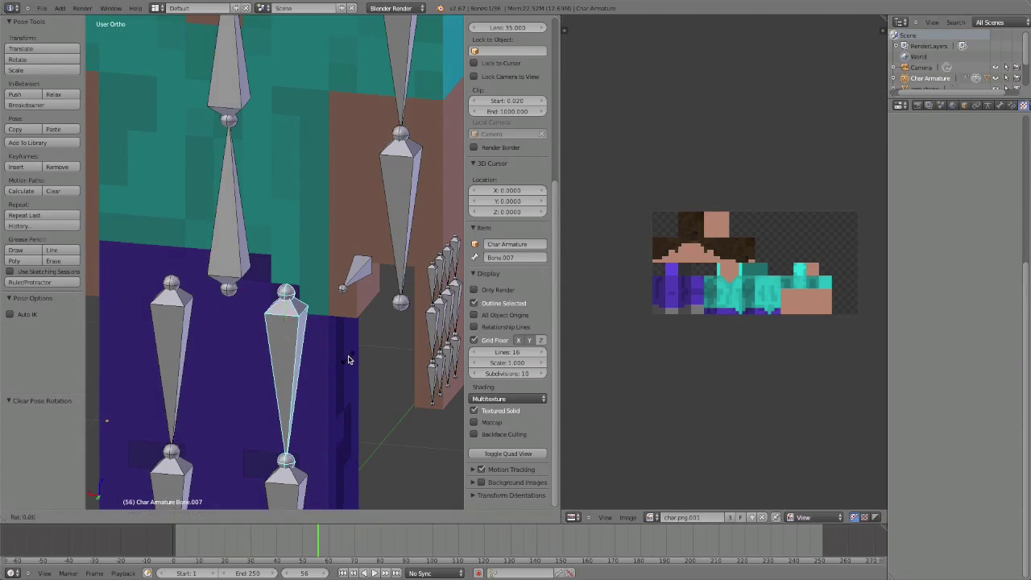
key("r")
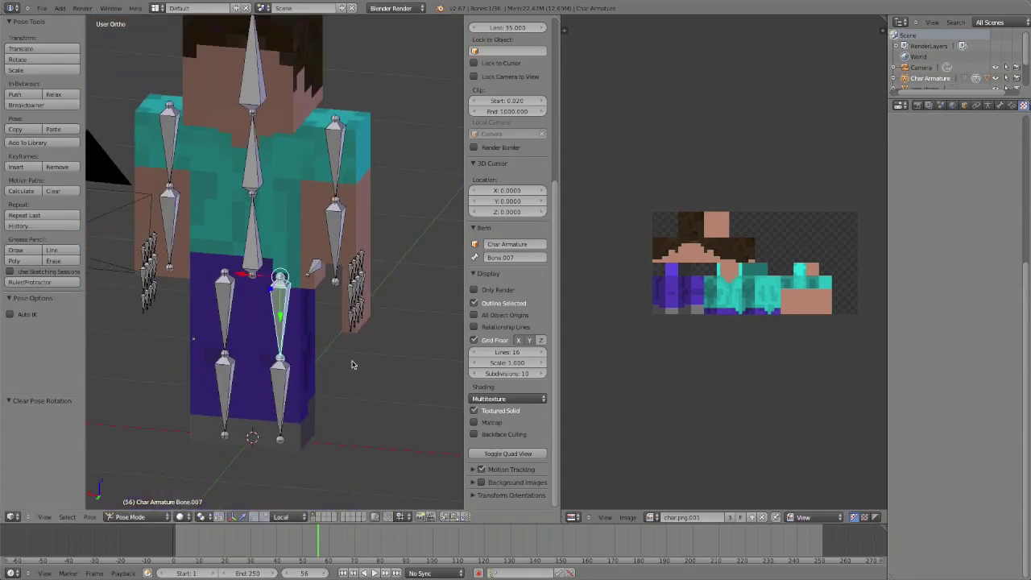
Step: Try rotating the character's head bone freely with trackball rotation
middle_click_drag(352, 361, 318, 277)
right_click(281, 144)
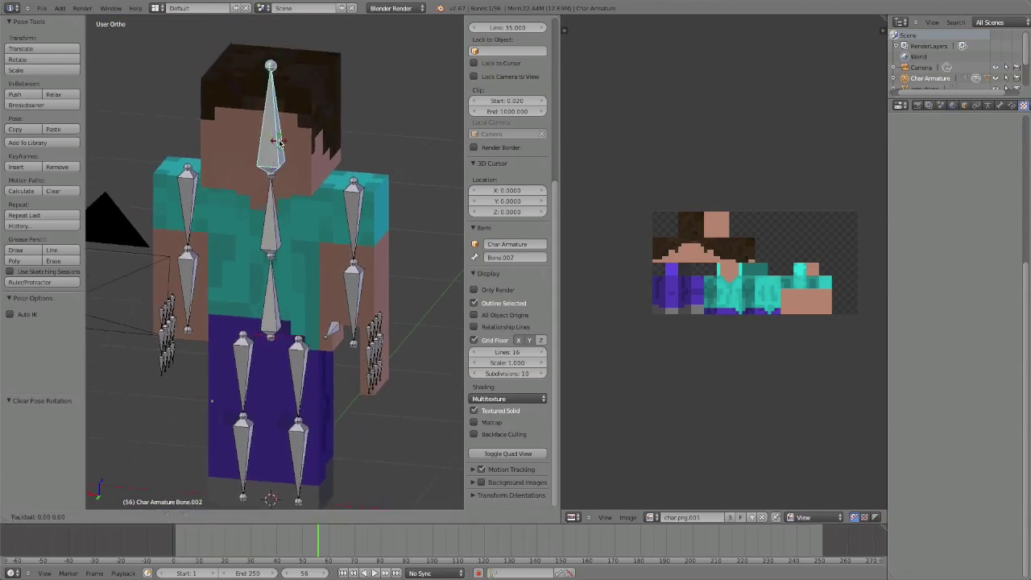
key("r")
key("r")
right_click(277, 206)
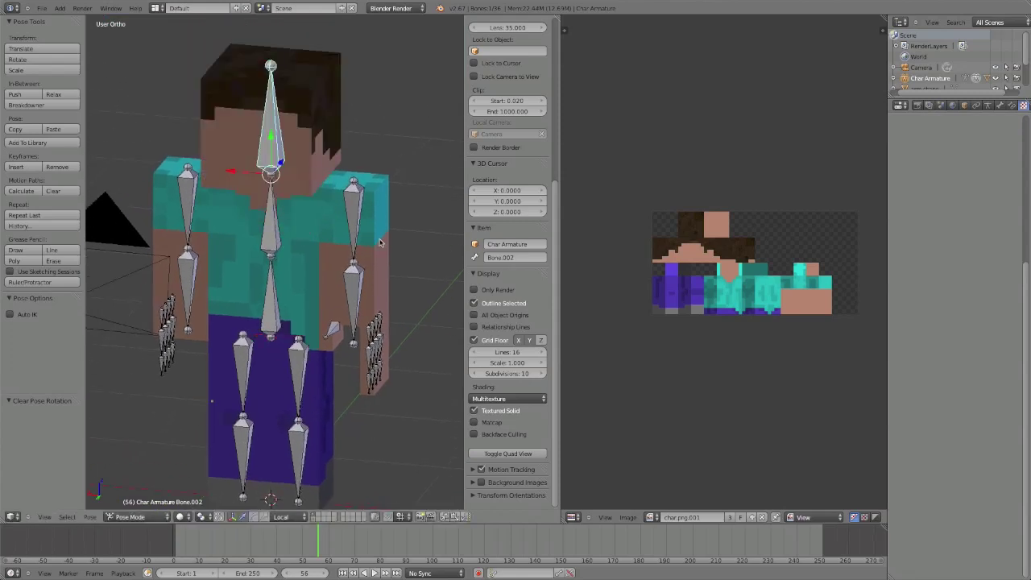
Step: Try tilting the head bone about the global X axis
key("r")
right_click(373, 204)
key("r")
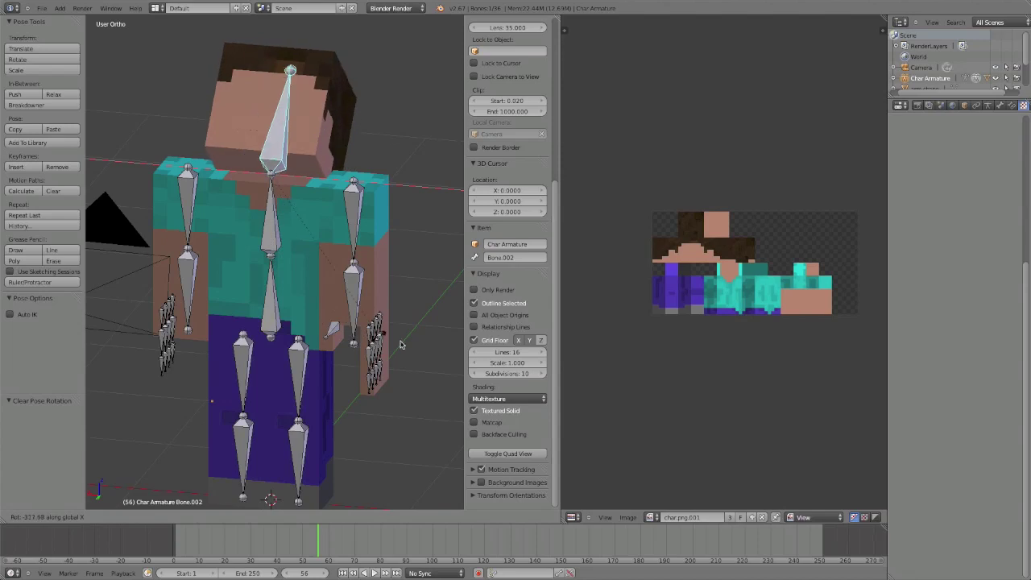
right_click(203, 348)
middle_click_drag(185, 352, 187, 411, "shift")
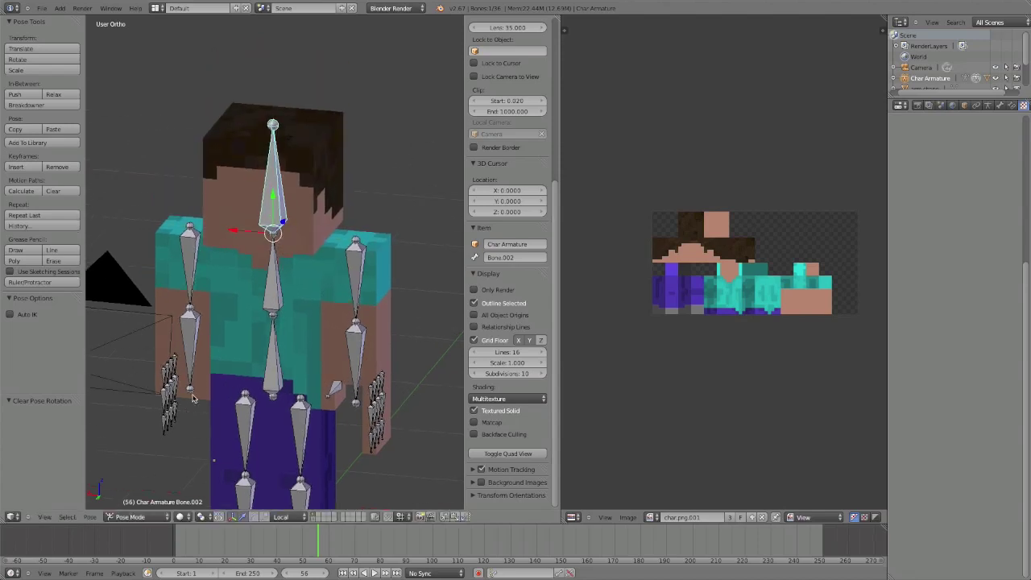